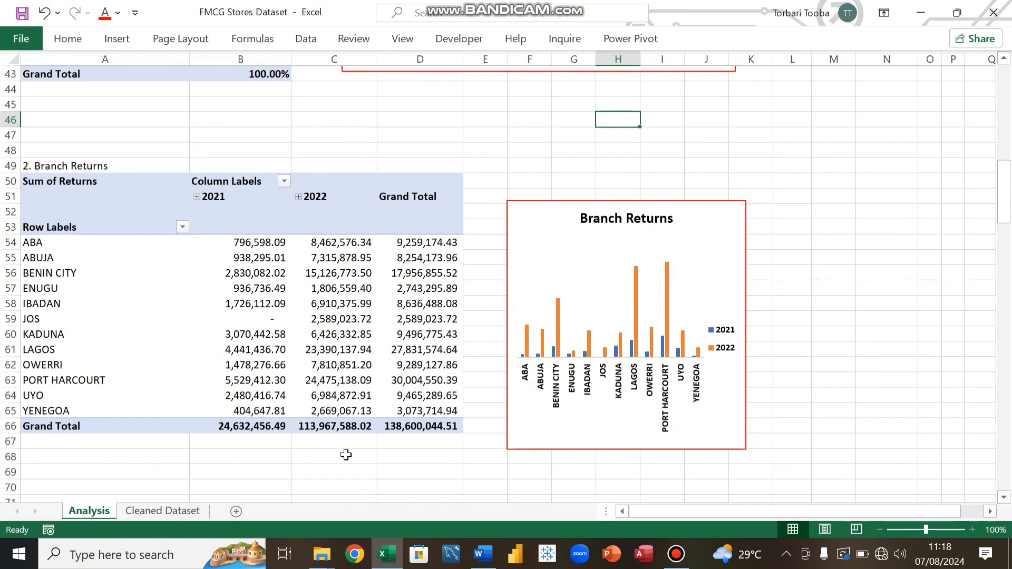
Step: Fill the Branch Sales Performance chart's bars with dark blue
{"action": "scroll", "coordinate": [345, 454], "scroll_direction": "up", "scroll_amount": 7}
{"action": "left_click", "coordinate": [454, 211]}
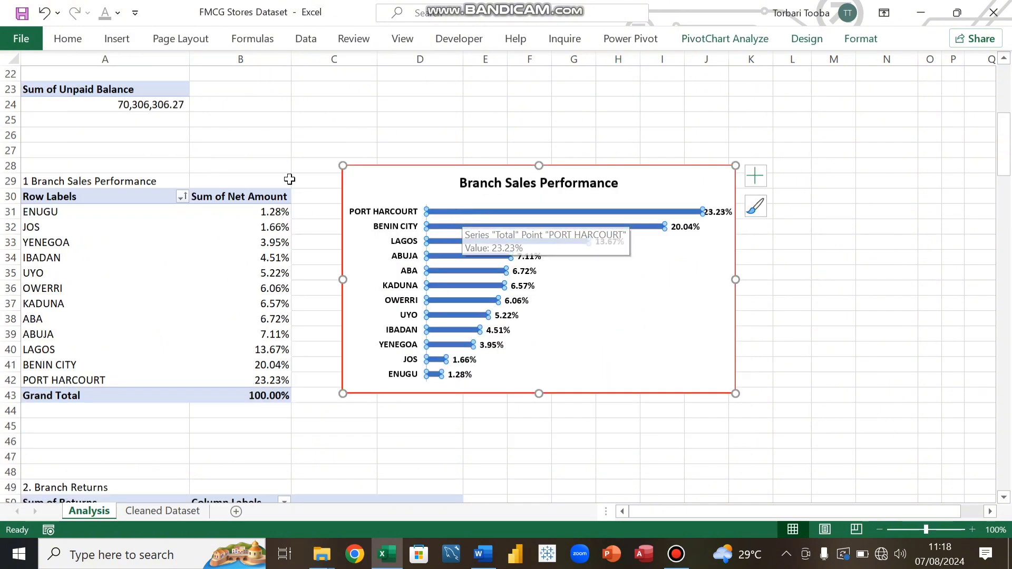
{"action": "left_click", "coordinate": [79, 46]}
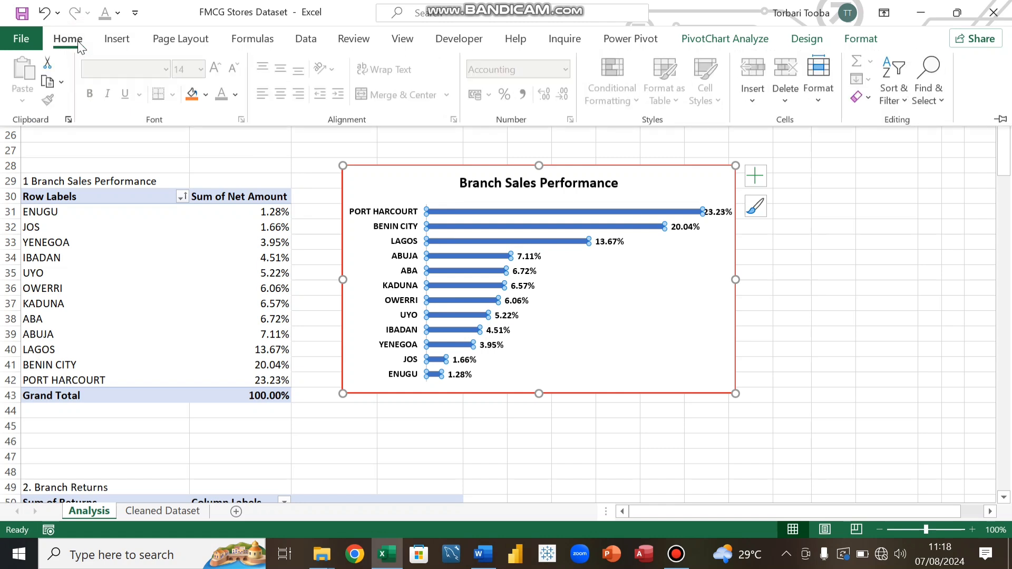
{"action": "left_click", "coordinate": [205, 96]}
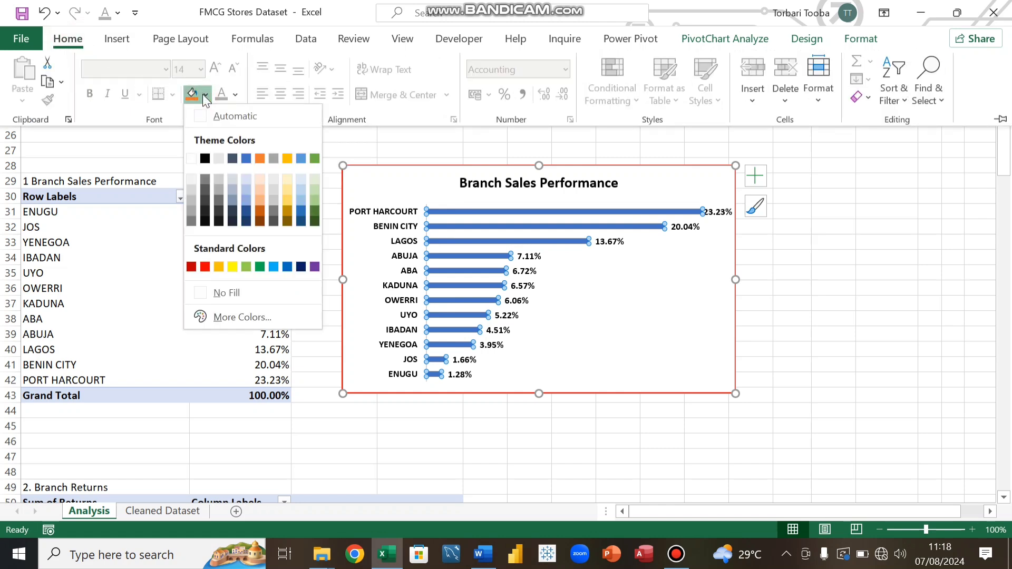
{"action": "left_click", "coordinate": [301, 267]}
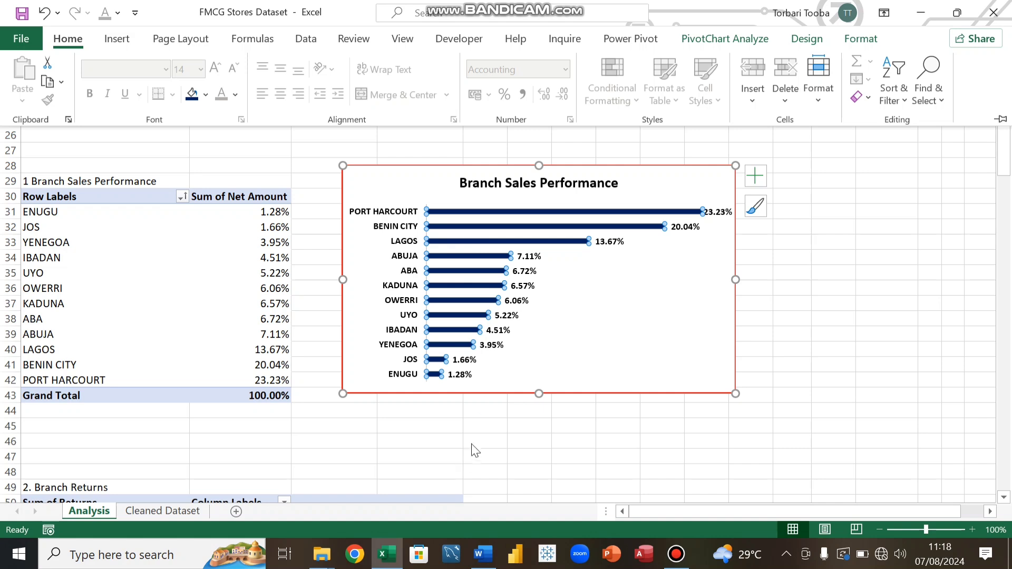
{"action": "key", "text": "ctrl+F1"}
{"action": "left_click", "coordinate": [469, 423]}
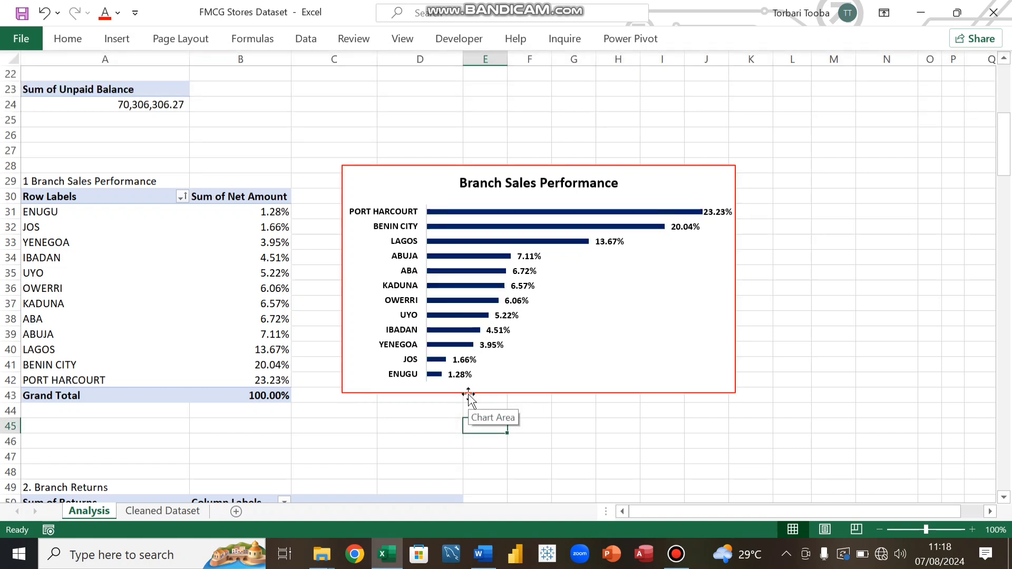
{"action": "left_click", "coordinate": [460, 212]}
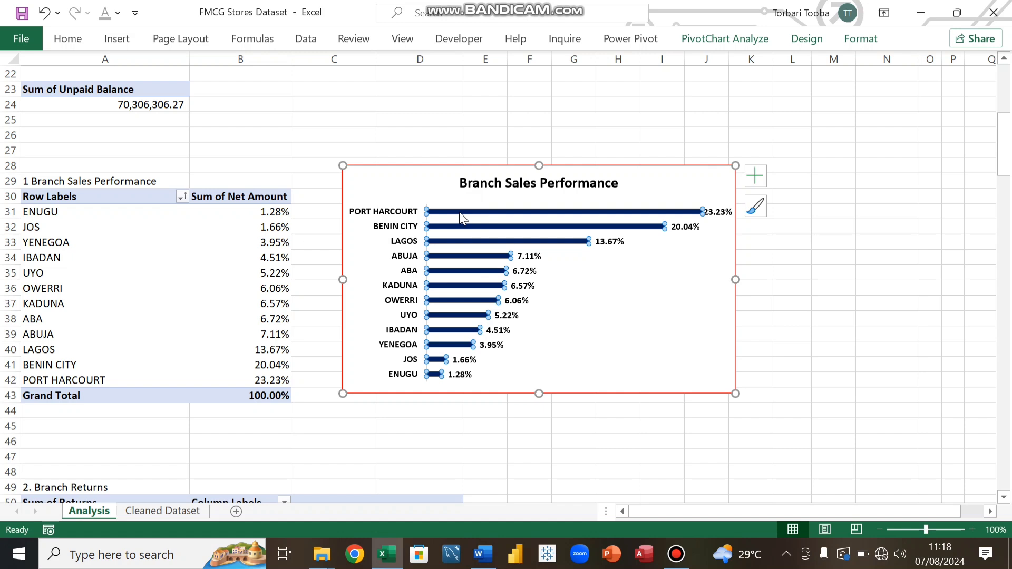
{"action": "left_click", "coordinate": [459, 212]}
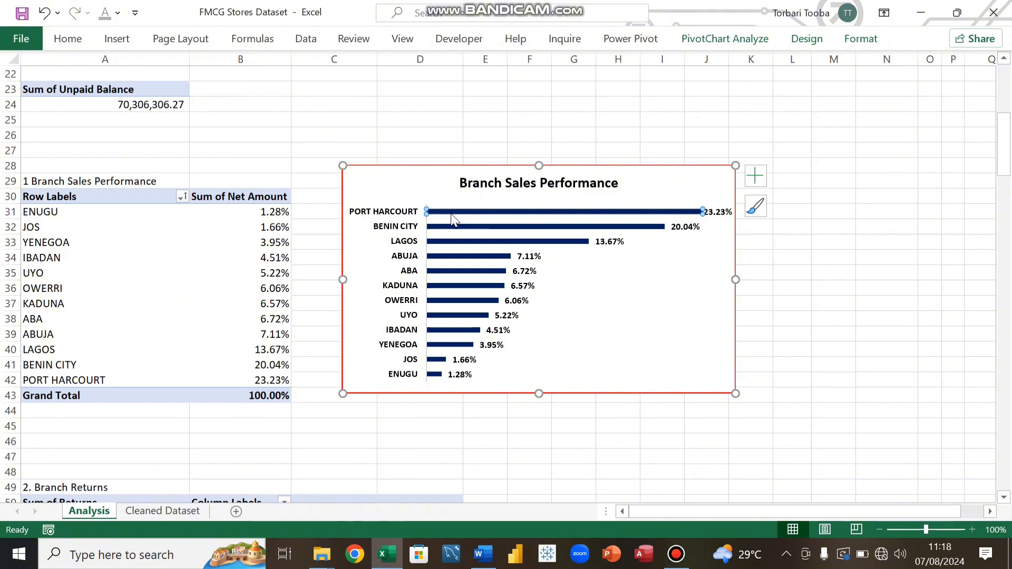
{"action": "left_click", "coordinate": [477, 425]}
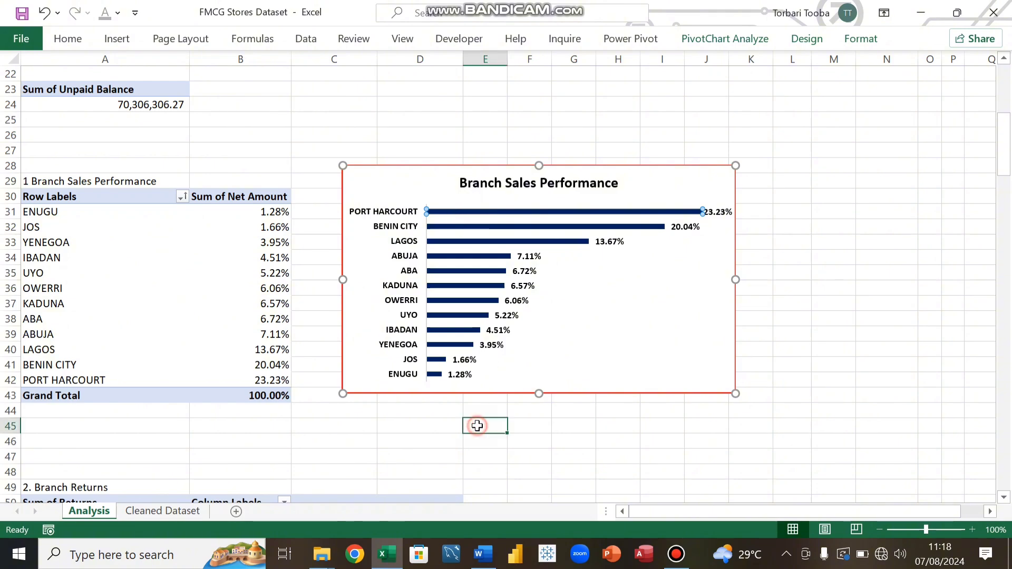
Step: Fill the Unpaid Balance Per Branch chart's bars with the same dark blue
{"action": "scroll", "coordinate": [477, 424], "scroll_direction": "down", "scroll_amount": 1}
{"action": "scroll", "coordinate": [478, 417], "scroll_direction": "down", "scroll_amount": 10}
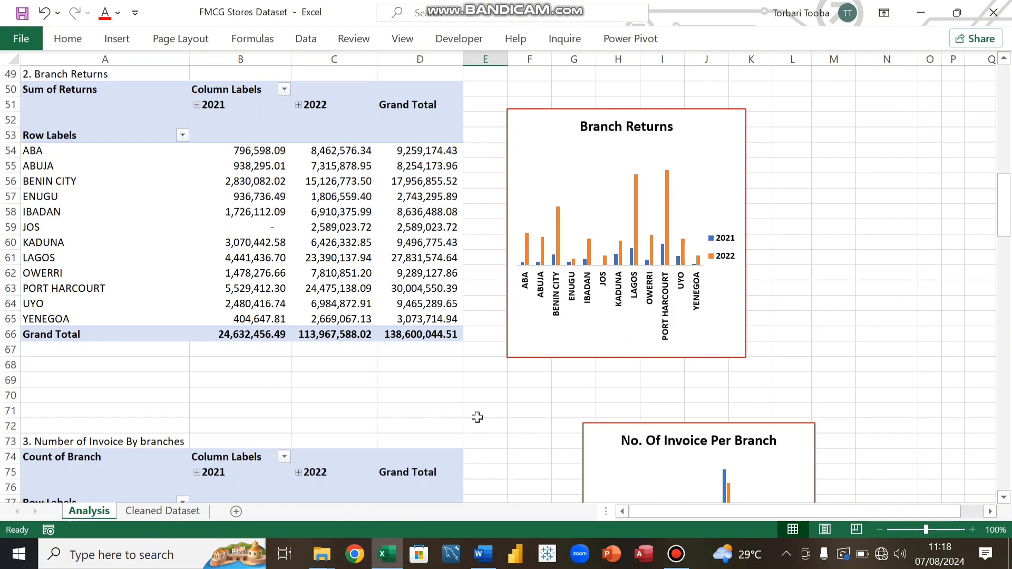
{"action": "scroll", "coordinate": [477, 416], "scroll_direction": "down", "scroll_amount": 14}
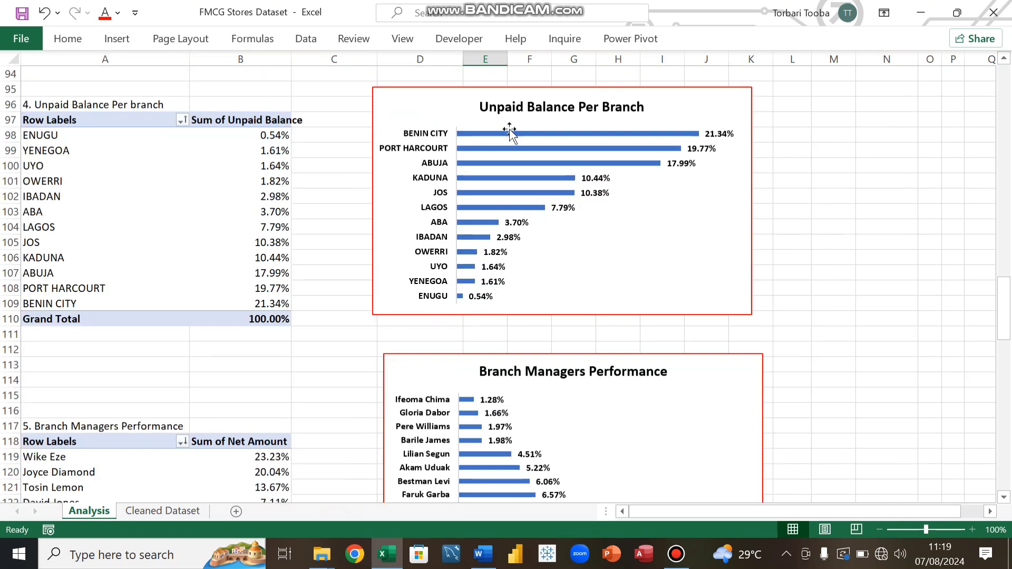
{"action": "left_click", "coordinate": [492, 134]}
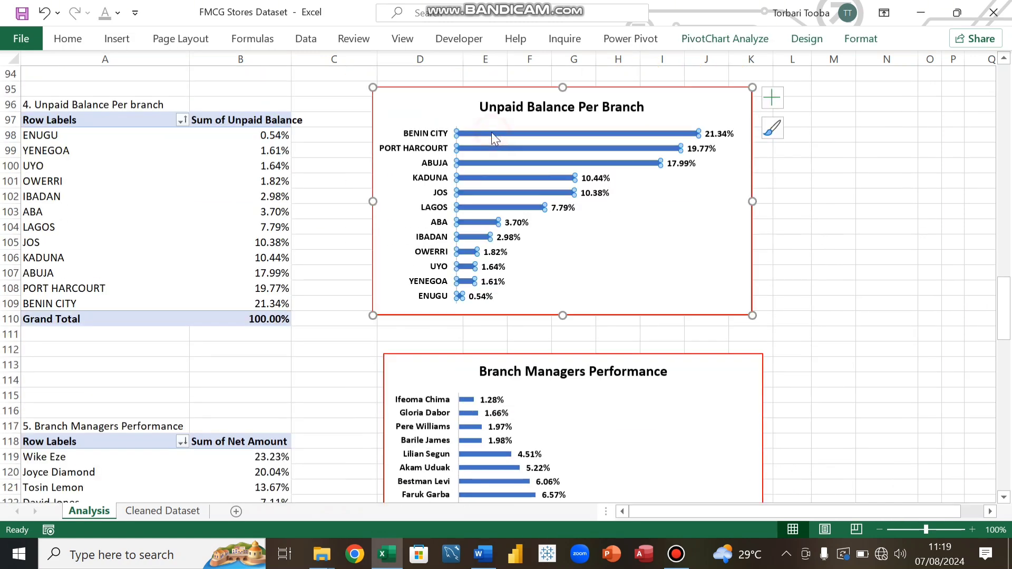
{"action": "left_click", "coordinate": [68, 39]}
{"action": "left_click", "coordinate": [192, 98]}
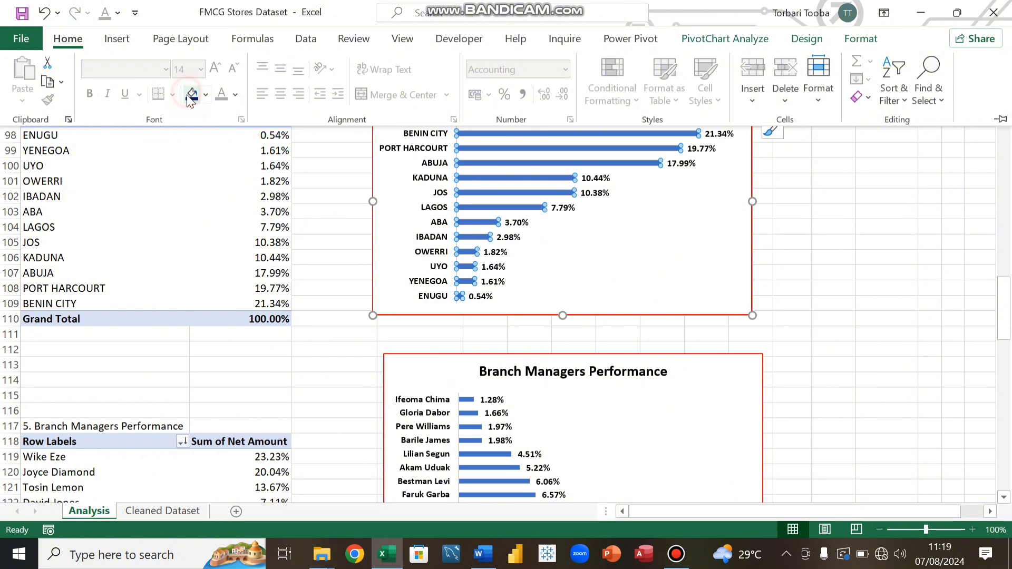
{"action": "left_click", "coordinate": [325, 296]}
Step: Fill the Branch Managers Performance chart's bars with the same dark blue
{"action": "scroll", "coordinate": [330, 292], "scroll_direction": "down", "scroll_amount": 2}
{"action": "scroll", "coordinate": [329, 292], "scroll_direction": "down", "scroll_amount": 4}
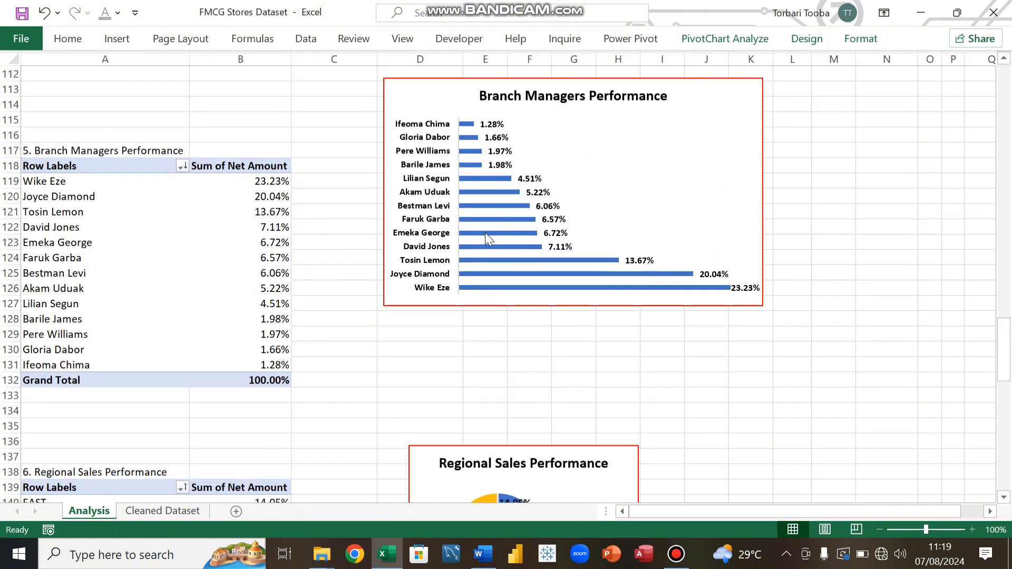
{"action": "left_click", "coordinate": [493, 219]}
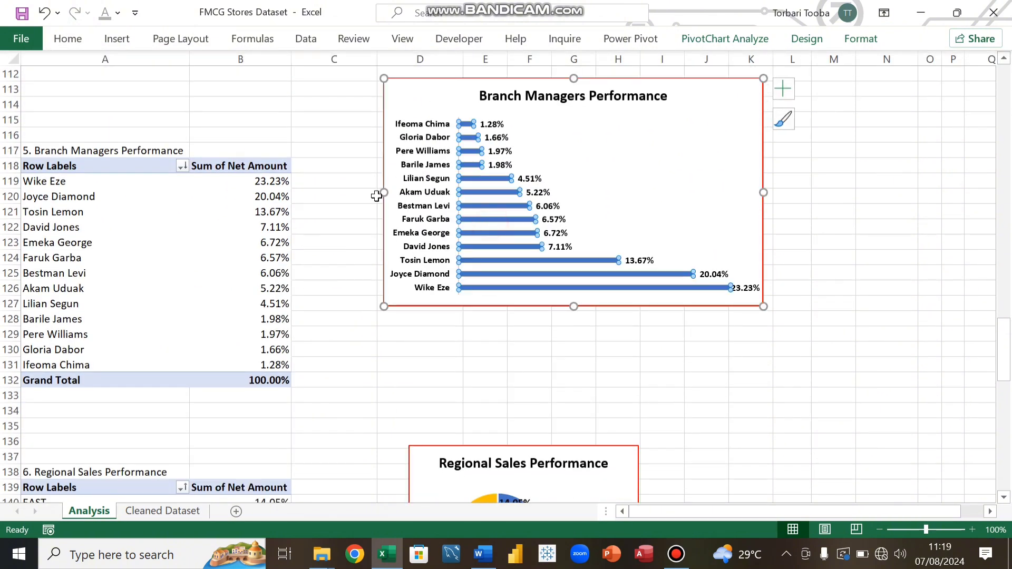
{"action": "left_click", "coordinate": [68, 38]}
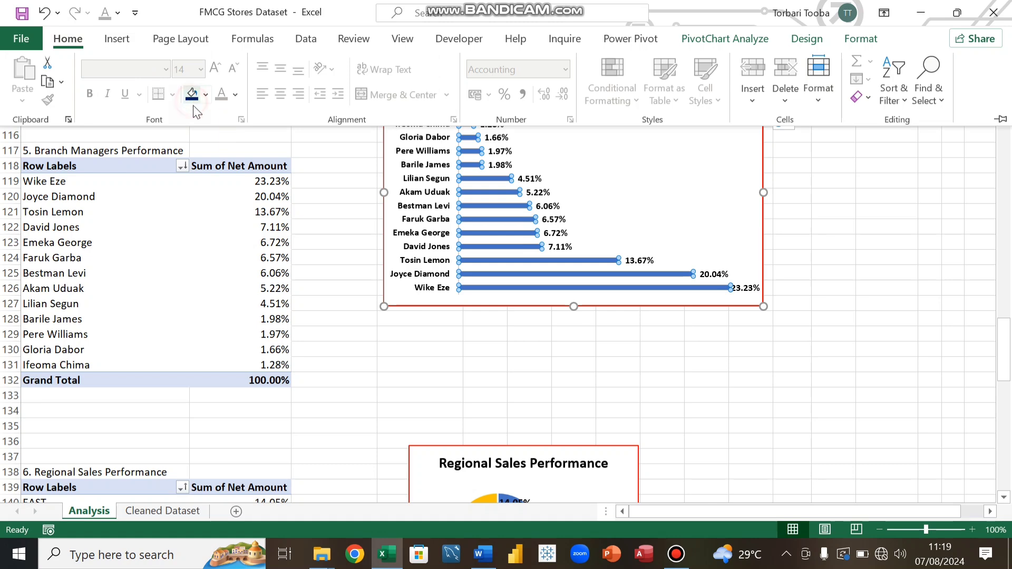
{"action": "left_click", "coordinate": [192, 95]}
{"action": "scroll", "coordinate": [293, 358], "scroll_direction": "down", "scroll_amount": 5}
{"action": "left_click", "coordinate": [321, 347]}
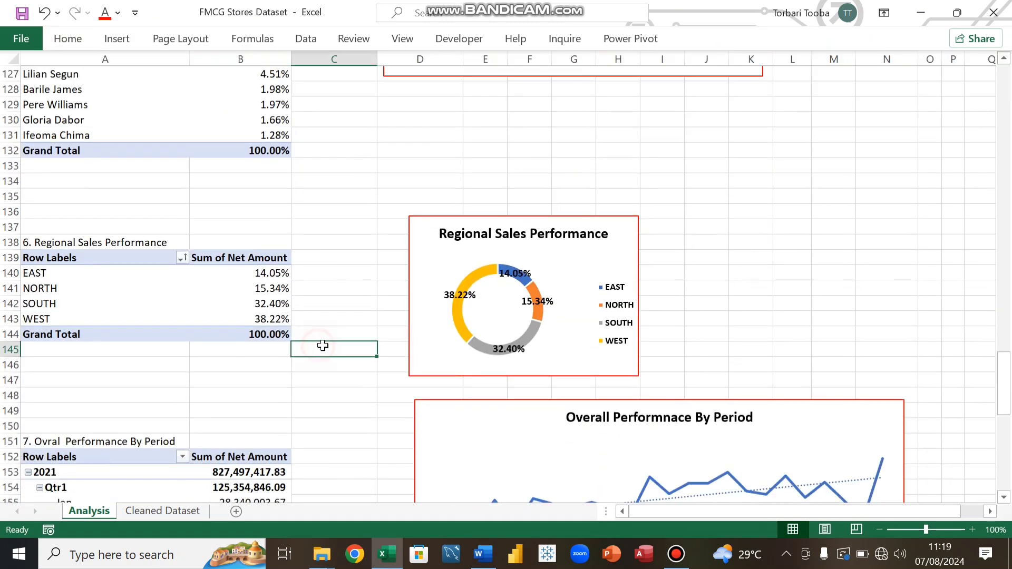
Step: Fill the EAST segment of the Regional Sales Performance doughnut with dark blue
{"action": "left_click", "coordinate": [512, 273]}
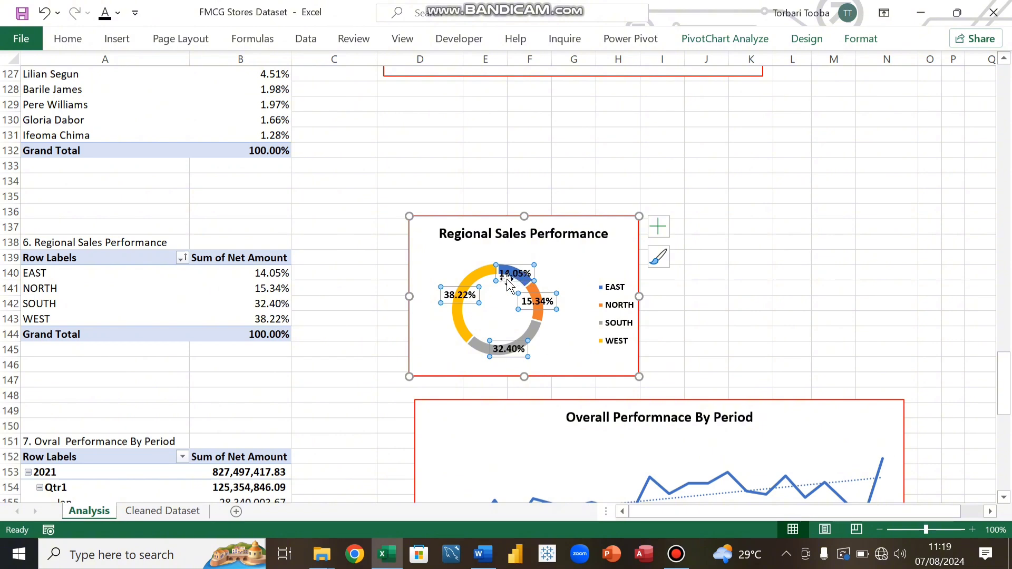
{"action": "left_click", "coordinate": [511, 273]}
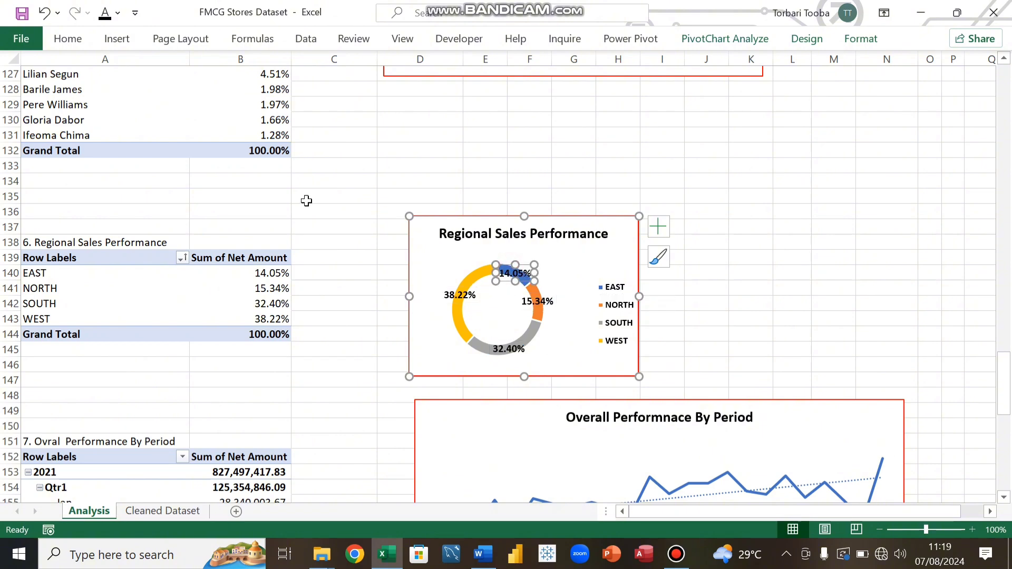
{"action": "left_click", "coordinate": [526, 279]}
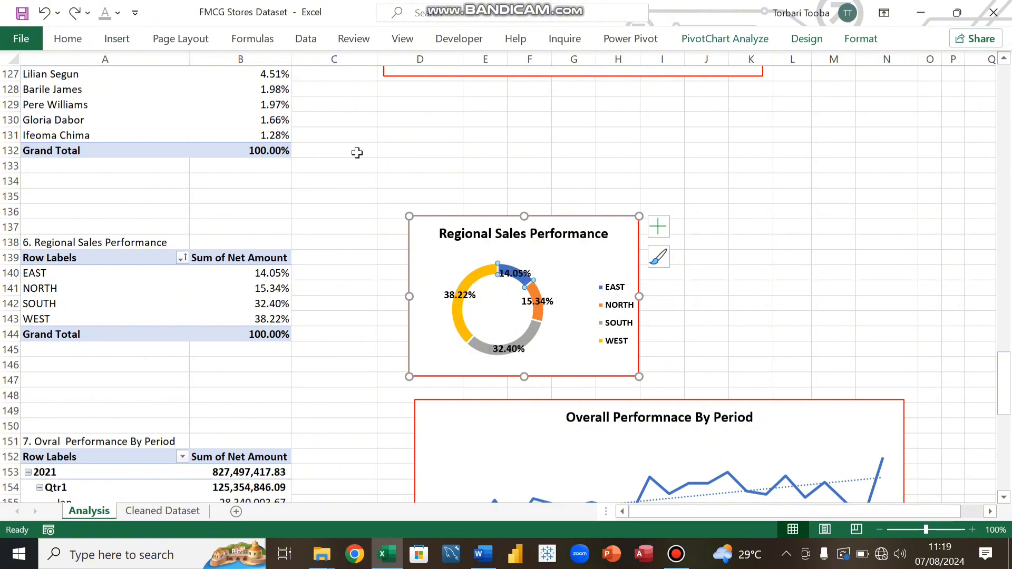
{"action": "left_click", "coordinate": [68, 39]}
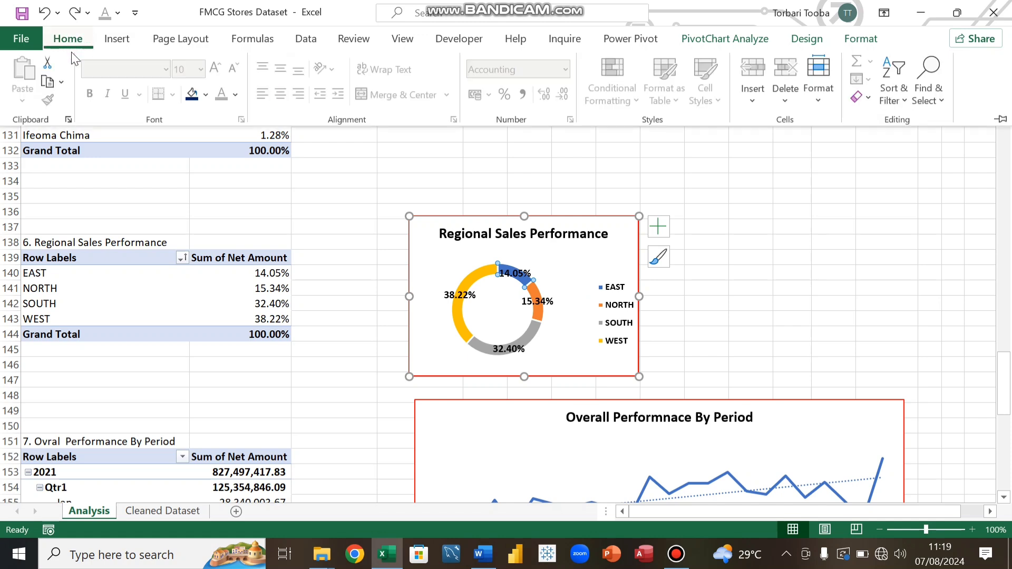
{"action": "left_click", "coordinate": [191, 96]}
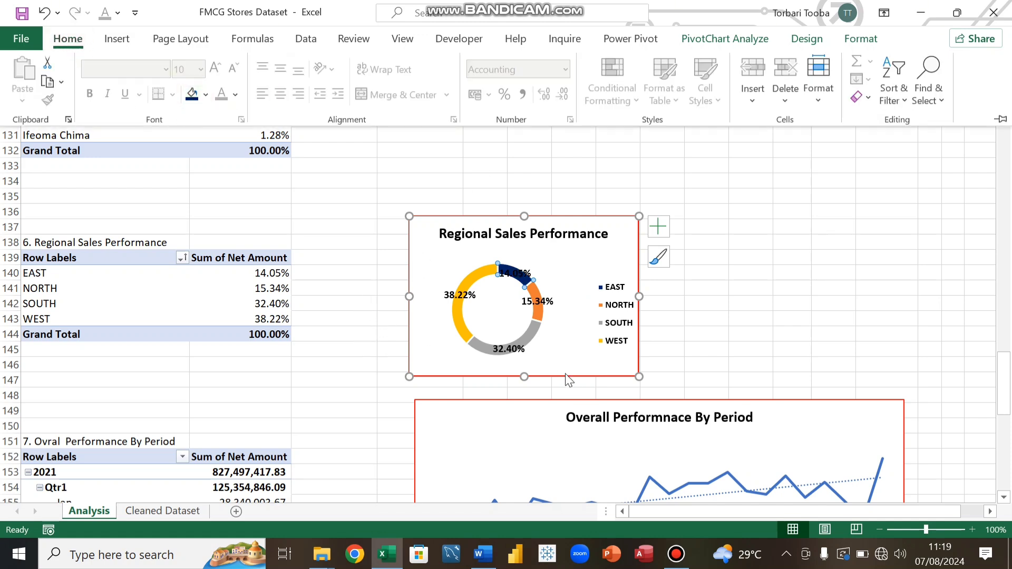
Step: Fill the SOUTH segment of the doughnut chart with purple
{"action": "left_click", "coordinate": [531, 331]}
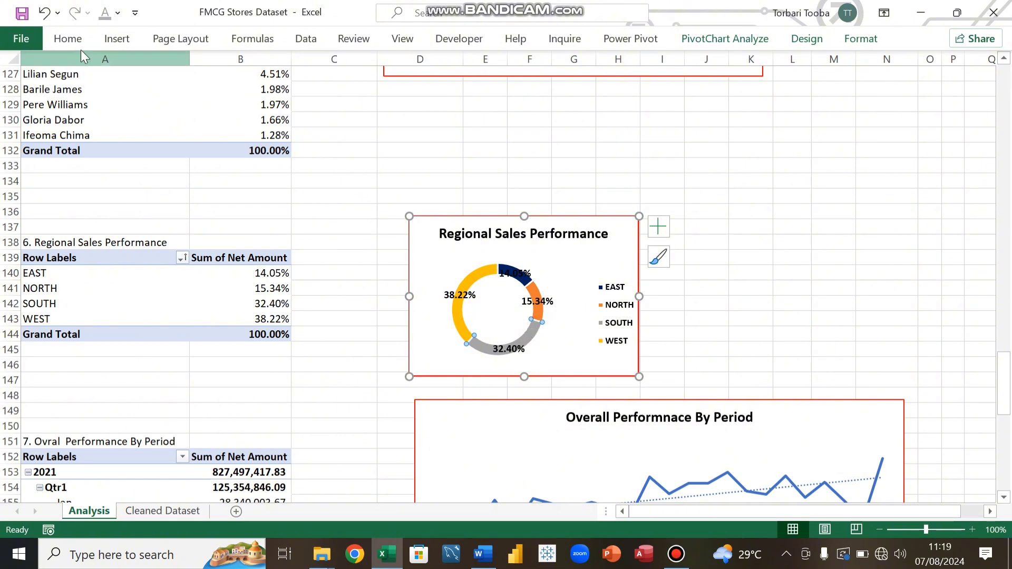
{"action": "left_click", "coordinate": [69, 39]}
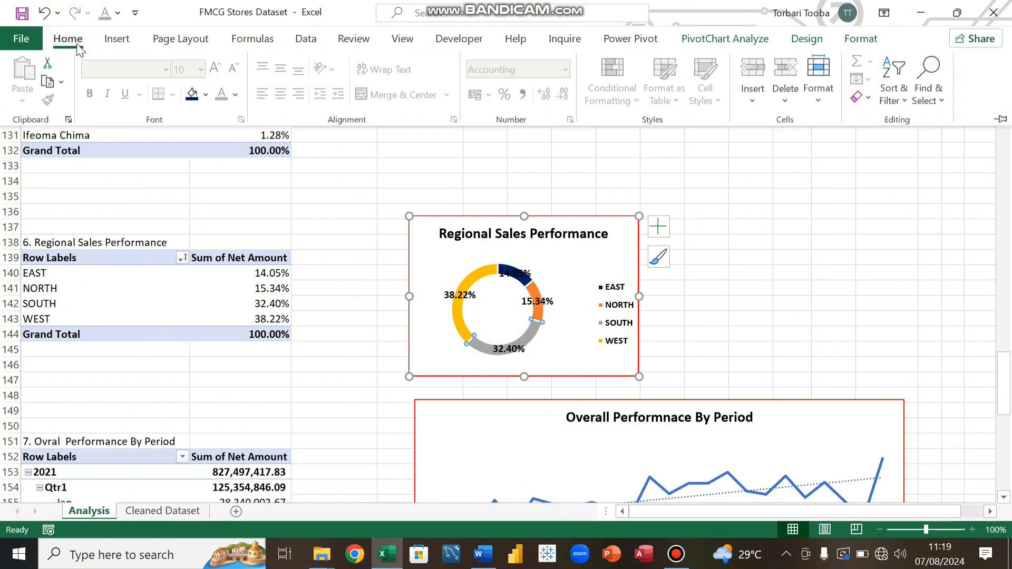
{"action": "left_click", "coordinate": [205, 95]}
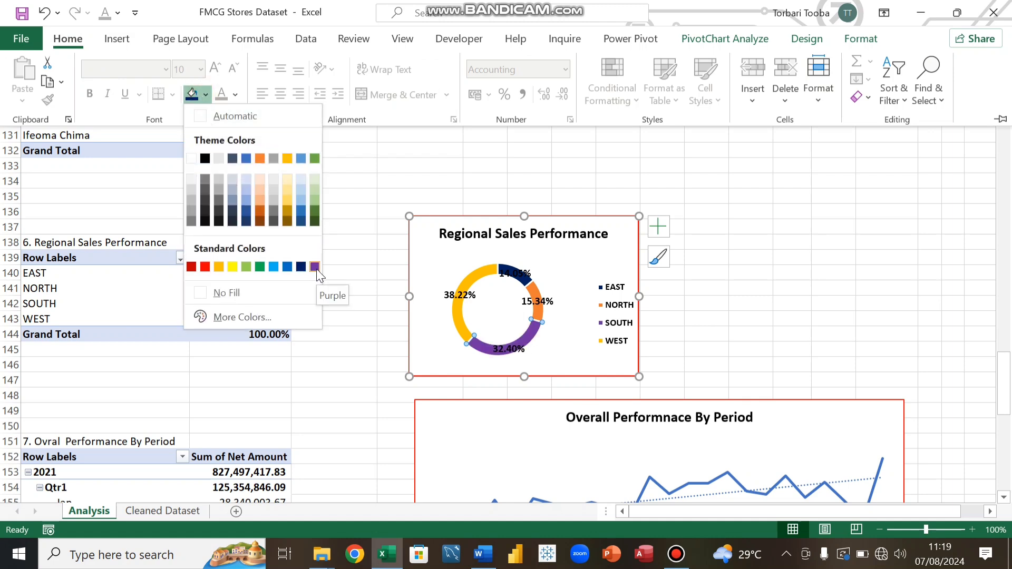
{"action": "left_click", "coordinate": [316, 267]}
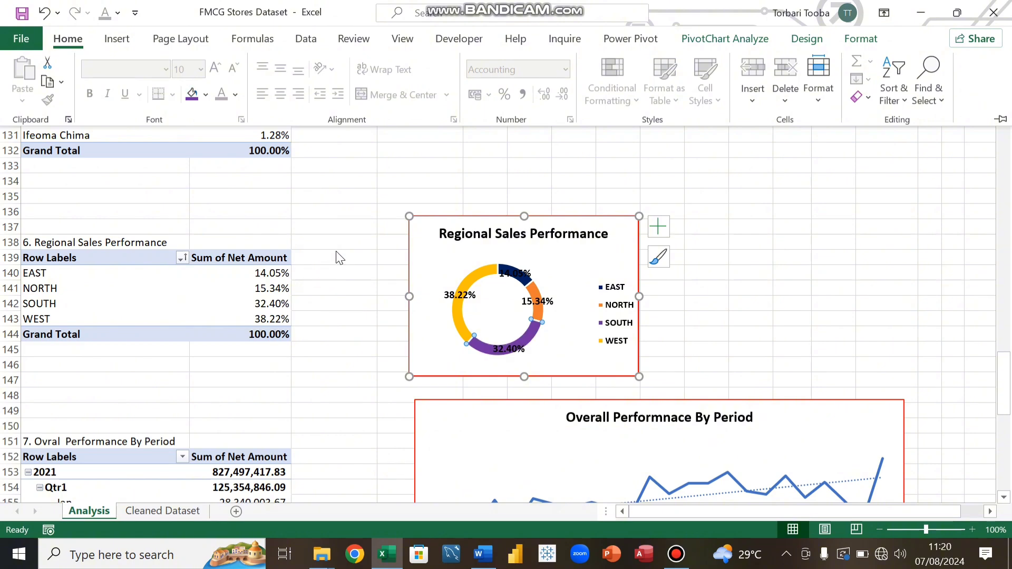
Step: Fill the NORTH segment of the doughnut chart with dark red
{"action": "left_click", "coordinate": [537, 313]}
{"action": "left_click", "coordinate": [538, 315]}
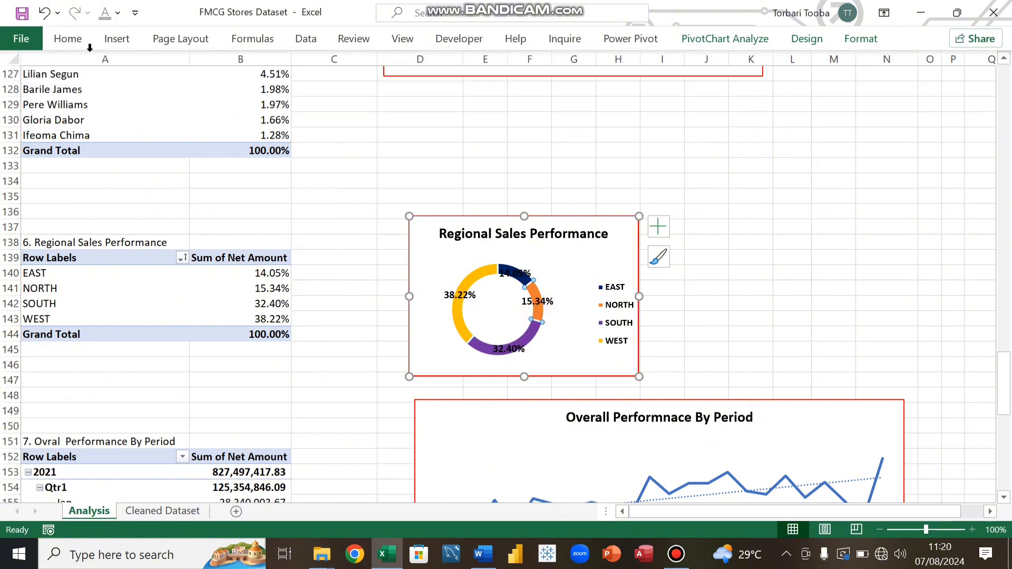
{"action": "left_click", "coordinate": [62, 42]}
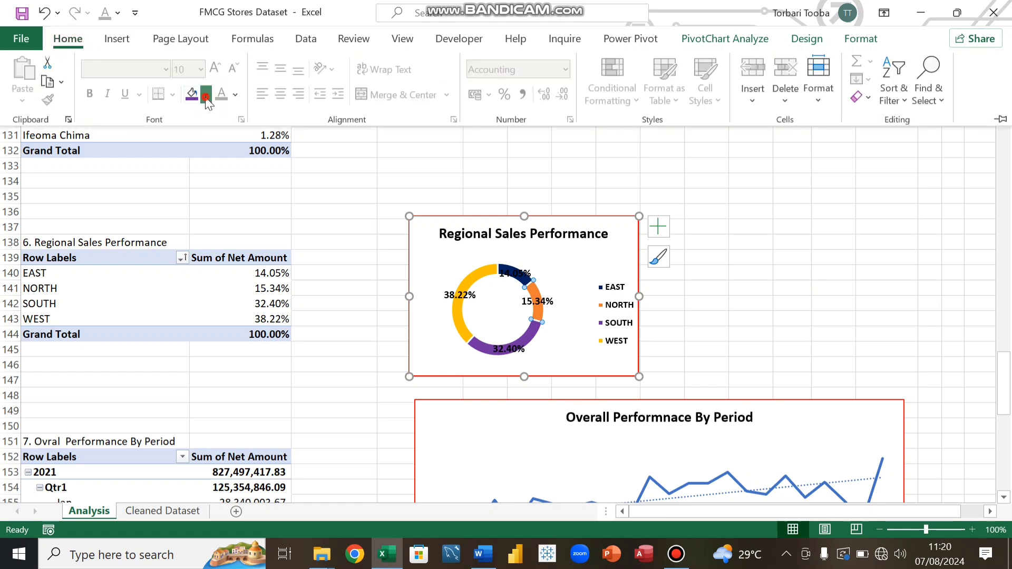
{"action": "left_click", "coordinate": [206, 95]}
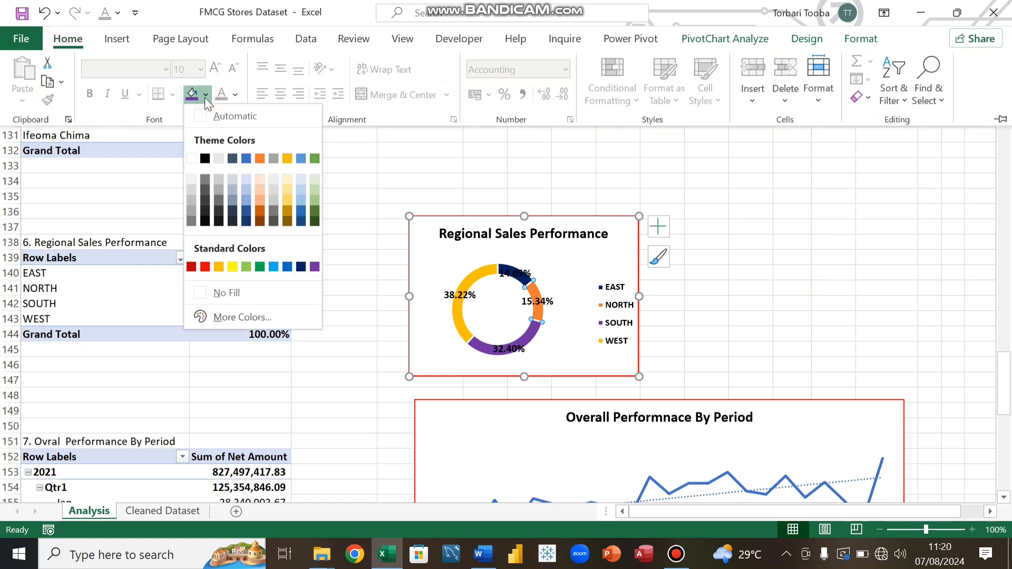
{"action": "left_click", "coordinate": [192, 267]}
{"action": "left_click", "coordinate": [739, 291]}
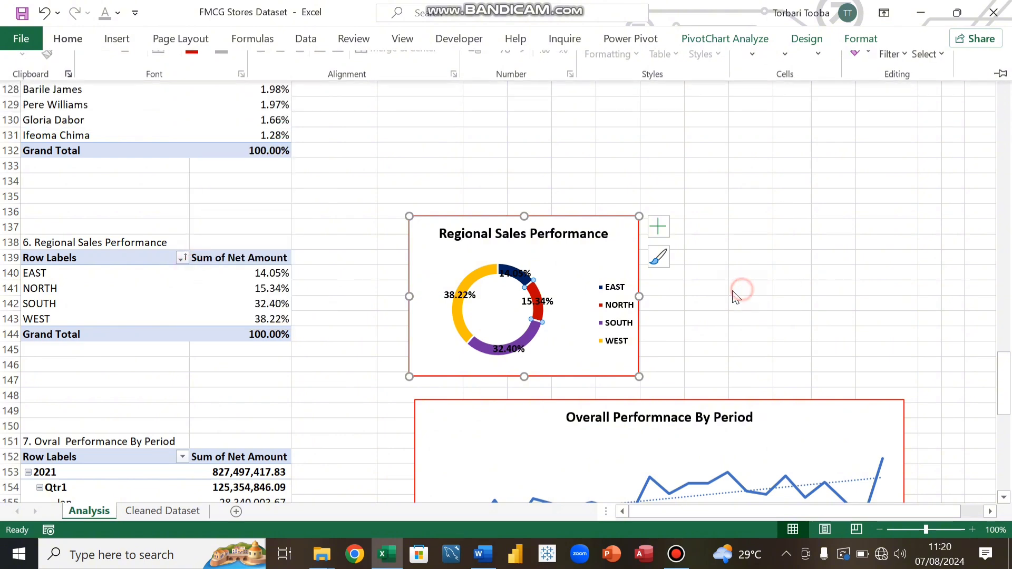
{"action": "left_click_drag", "start_coordinate": [693, 299], "coordinate": [683, 299]}
Step: Open the Format Data Series pane for the line in the Overall Performance By Period chart
{"action": "scroll", "coordinate": [688, 303], "scroll_direction": "down", "scroll_amount": 4}
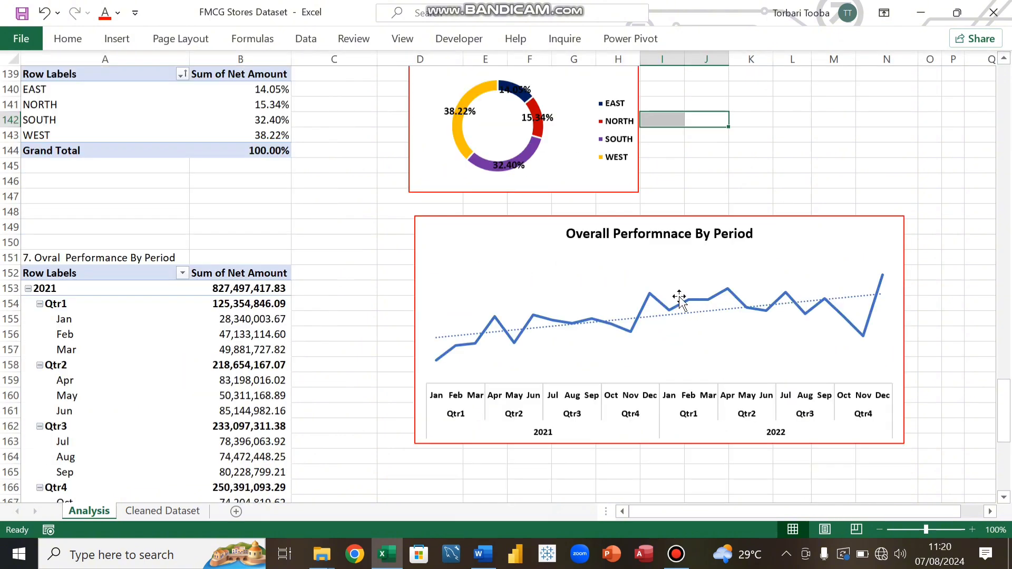
{"action": "left_click", "coordinate": [650, 305]}
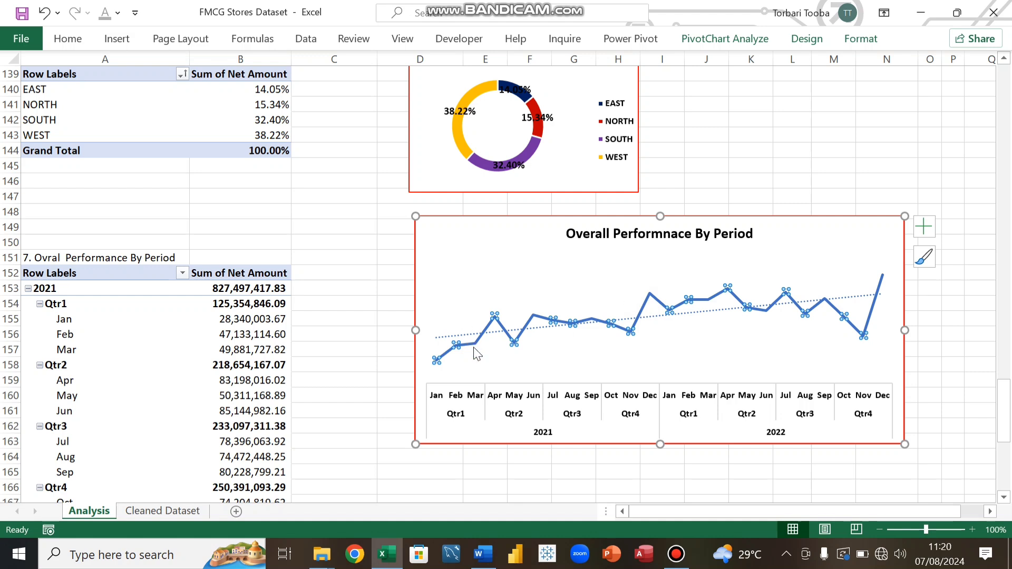
{"action": "left_click", "coordinate": [441, 350]}
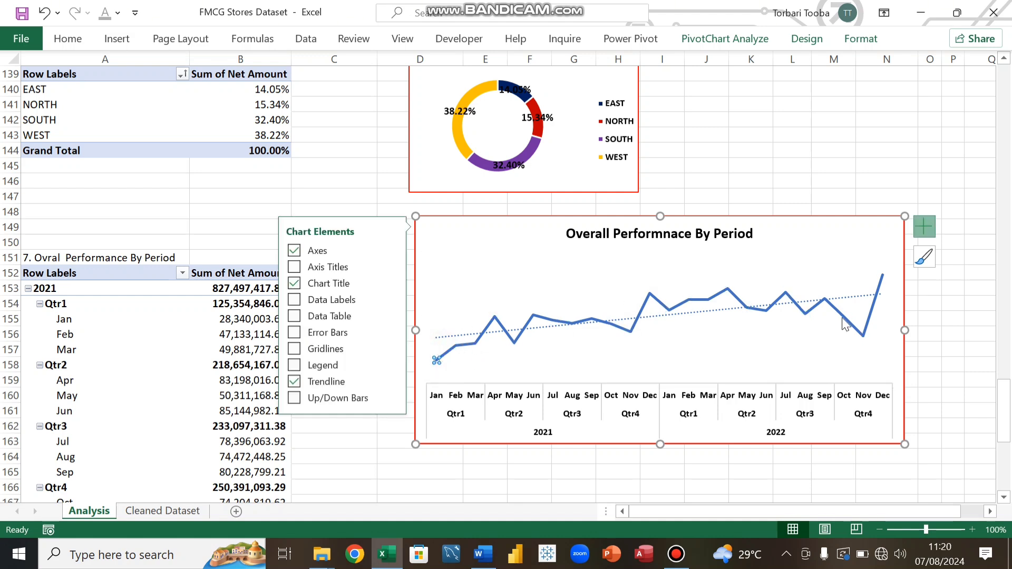
{"action": "left_click", "coordinate": [842, 317]}
{"action": "left_click", "coordinate": [498, 258]}
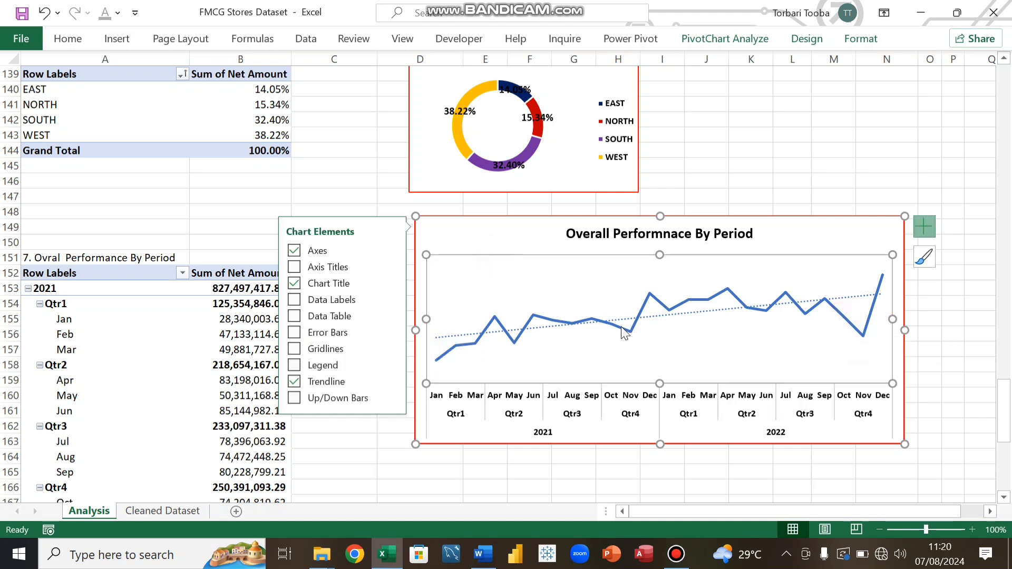
{"action": "left_click", "coordinate": [622, 327]}
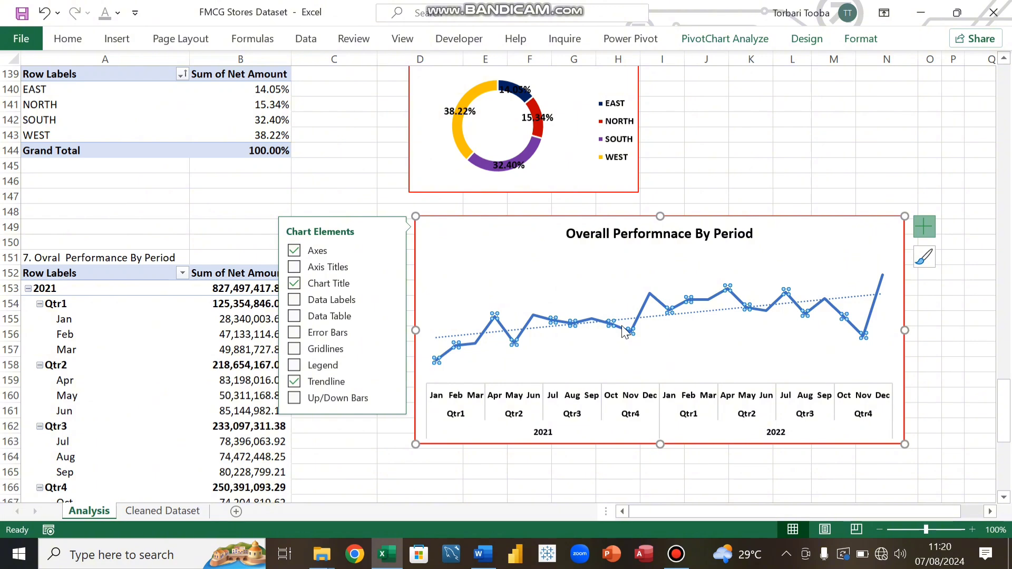
{"action": "key", "text": "ctrl+1"}
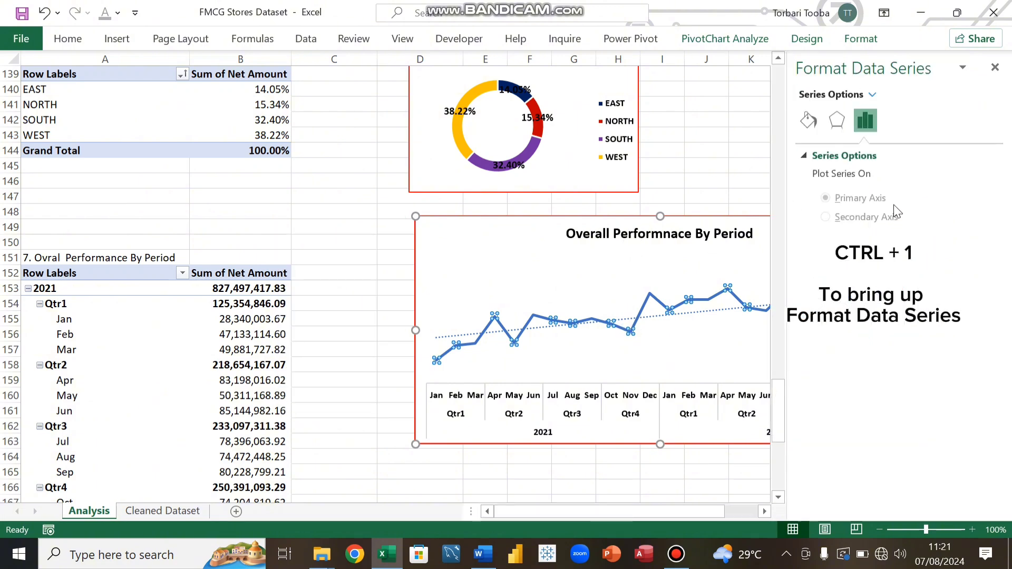
Step: Set the Overall Performance By Period line's colour to light blue and close the formatting pane
{"action": "left_click", "coordinate": [809, 120]}
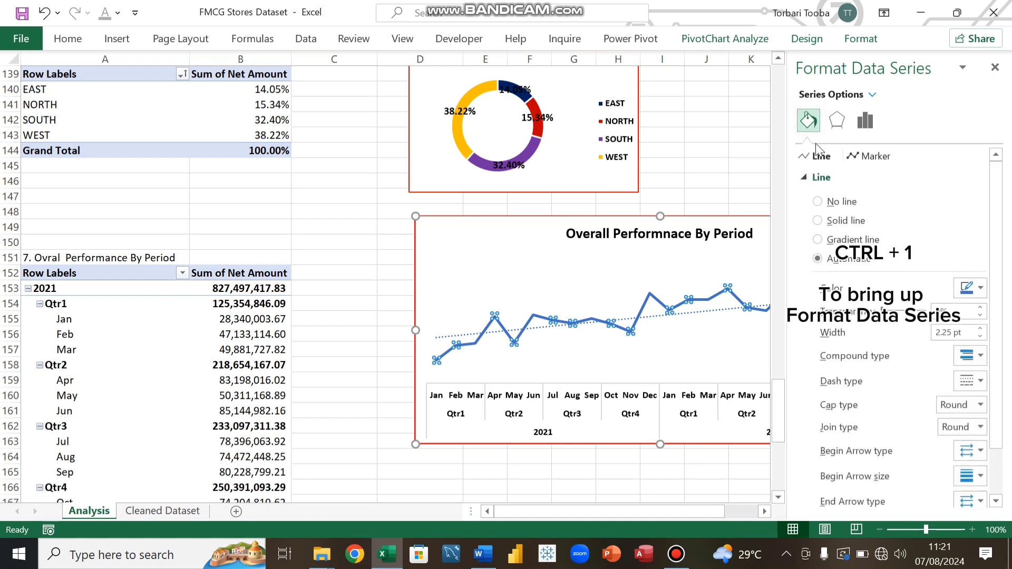
{"action": "left_click", "coordinate": [981, 290]}
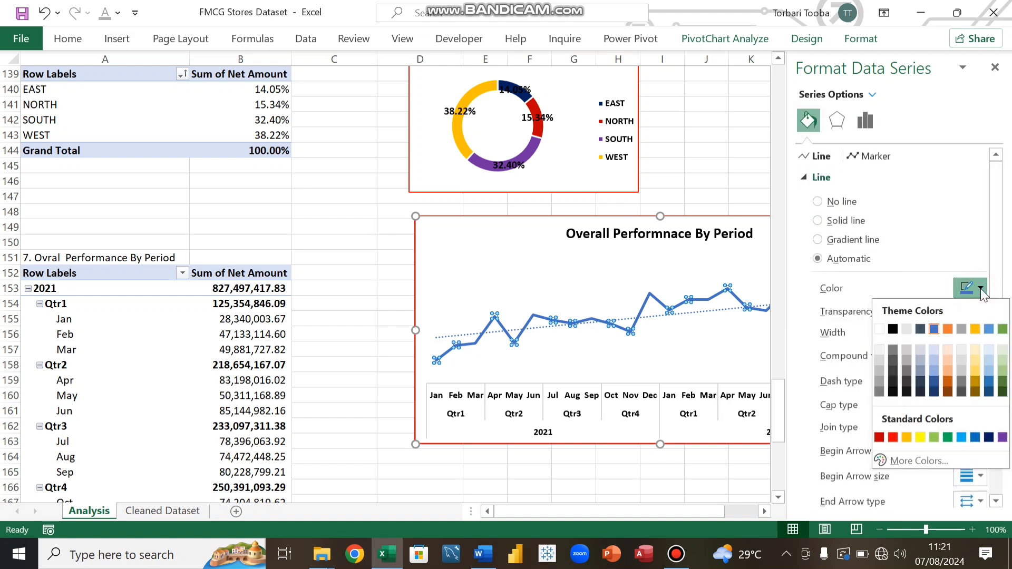
{"action": "left_click", "coordinate": [948, 329]}
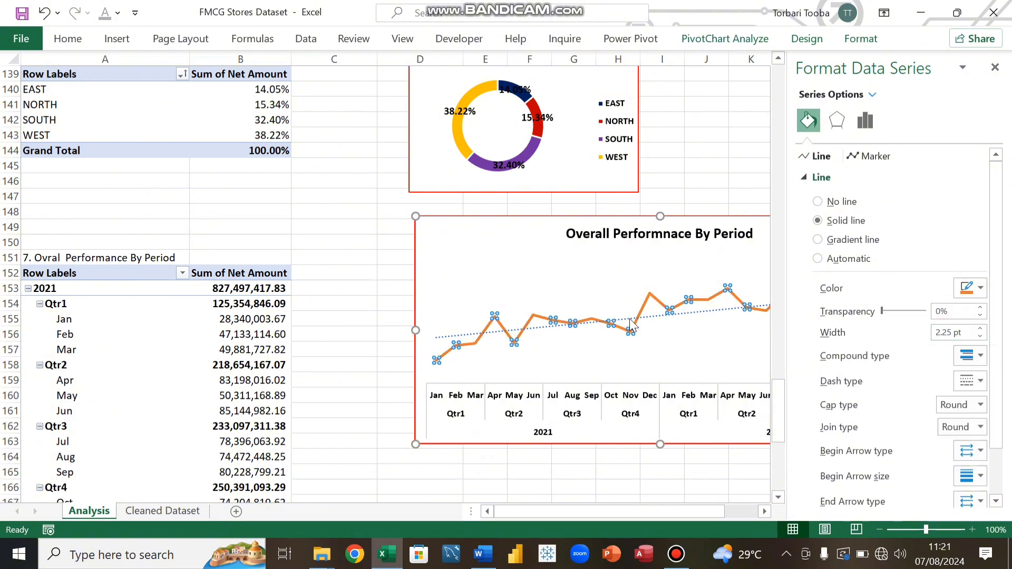
{"action": "left_click", "coordinate": [980, 289]}
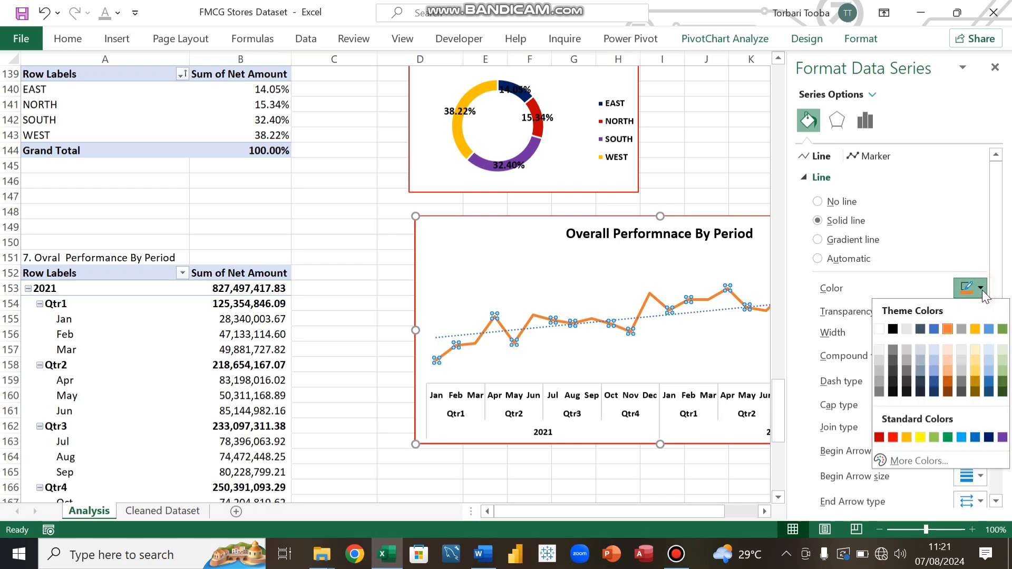
{"action": "left_click", "coordinate": [892, 329]}
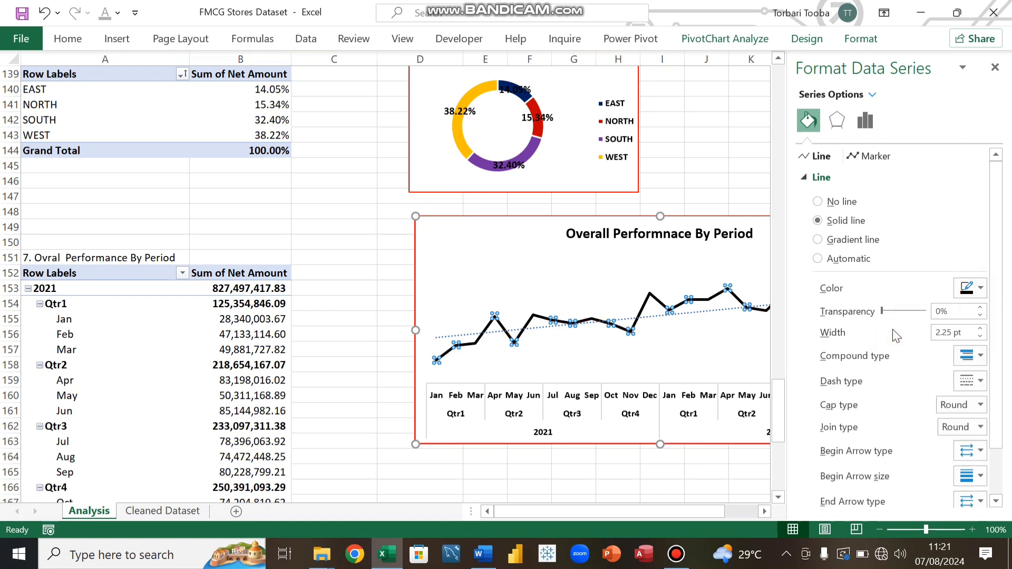
{"action": "left_click", "coordinate": [980, 289]}
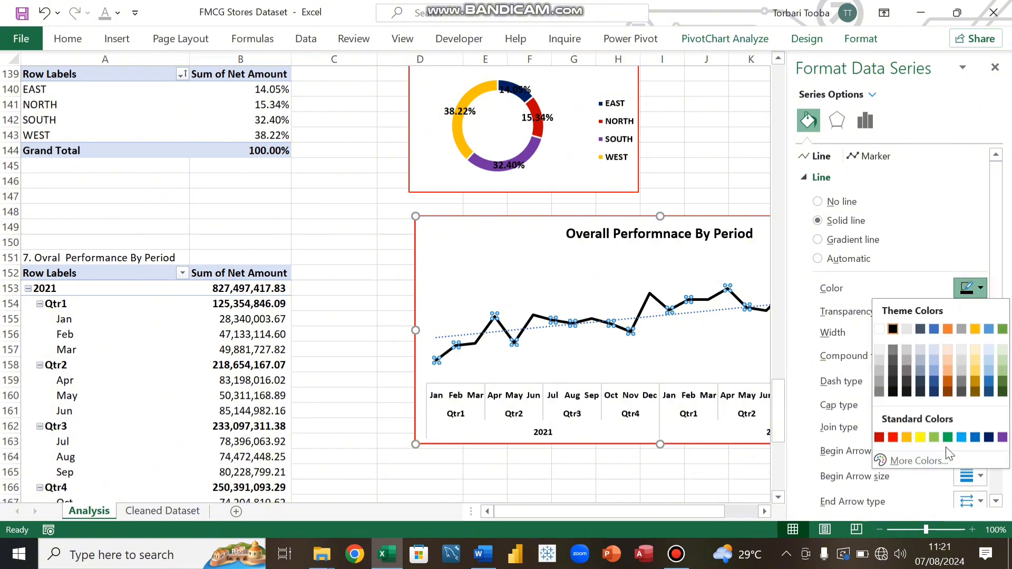
{"action": "left_click", "coordinate": [961, 437]}
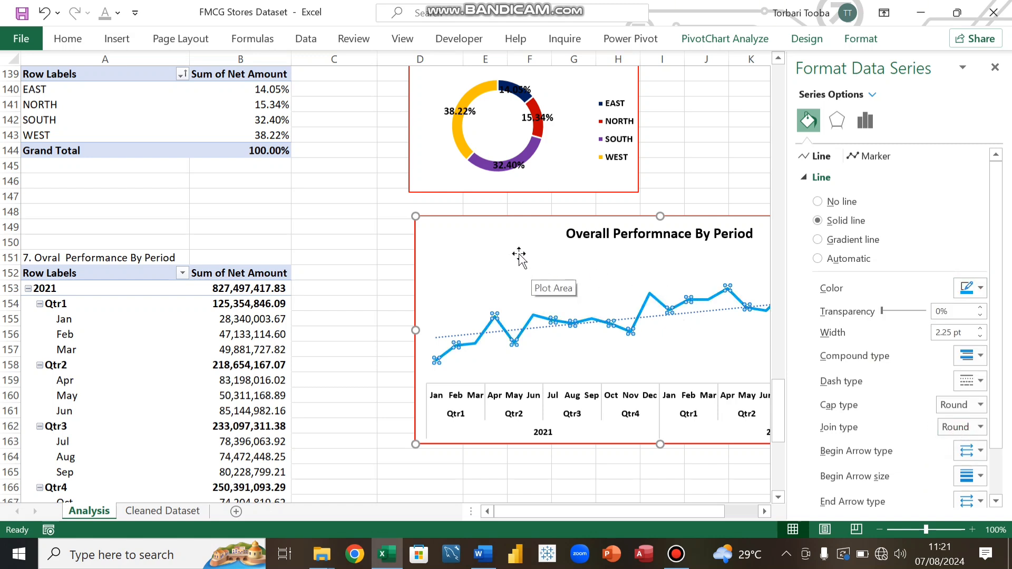
{"action": "left_click", "coordinate": [480, 235]}
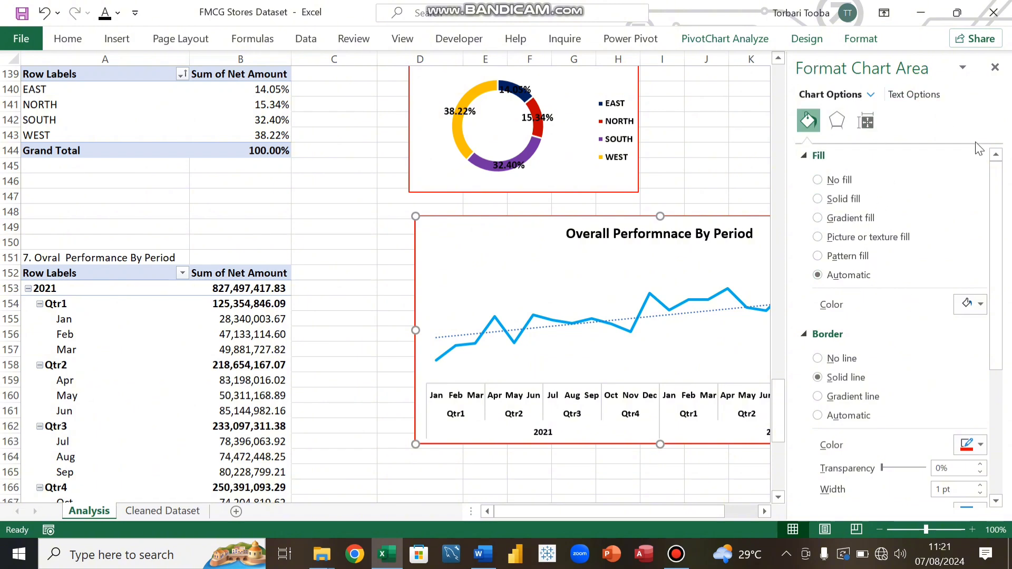
{"action": "left_click", "coordinate": [994, 66]}
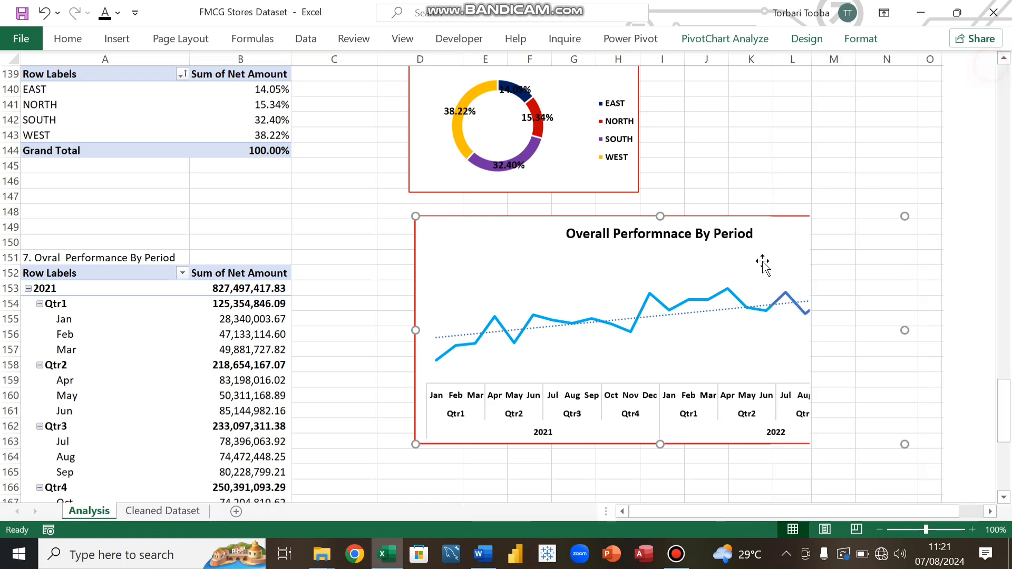
{"action": "left_click", "coordinate": [790, 149]}
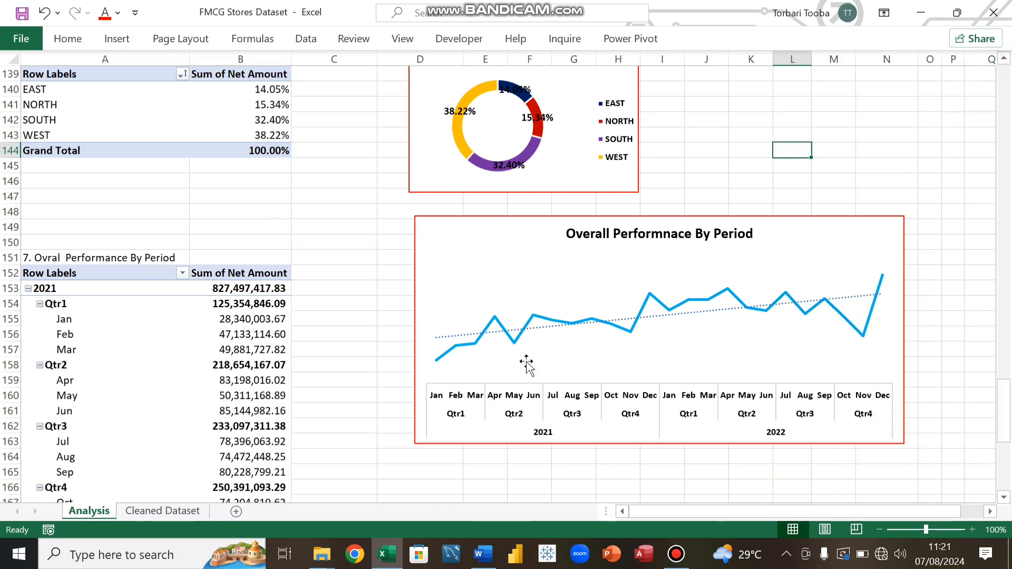
Step: Add a new worksheet and move it after the Cleaned Dataset sheet
{"action": "scroll", "coordinate": [527, 360], "scroll_direction": "up", "scroll_amount": 7}
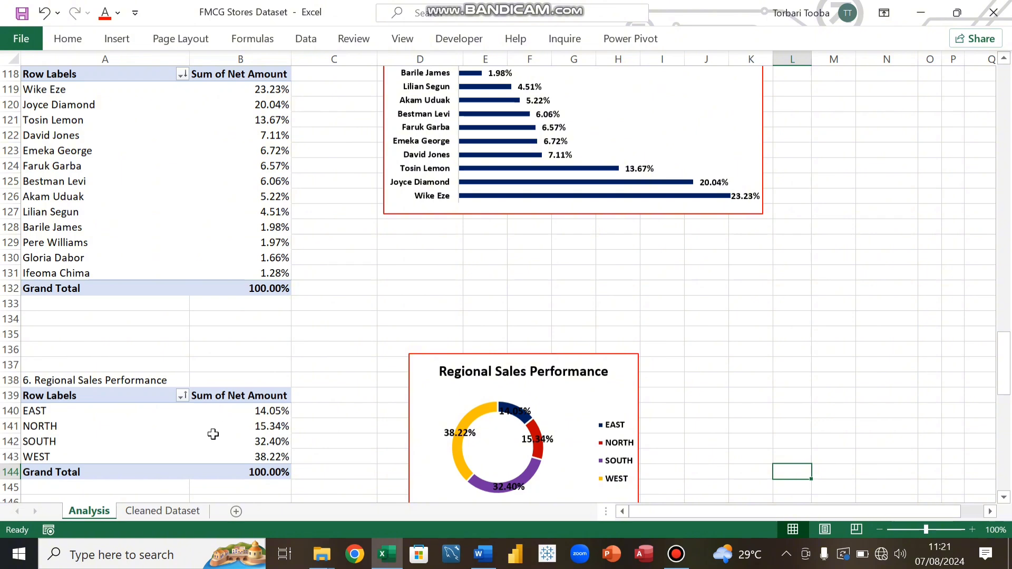
{"action": "left_click", "coordinate": [236, 511]}
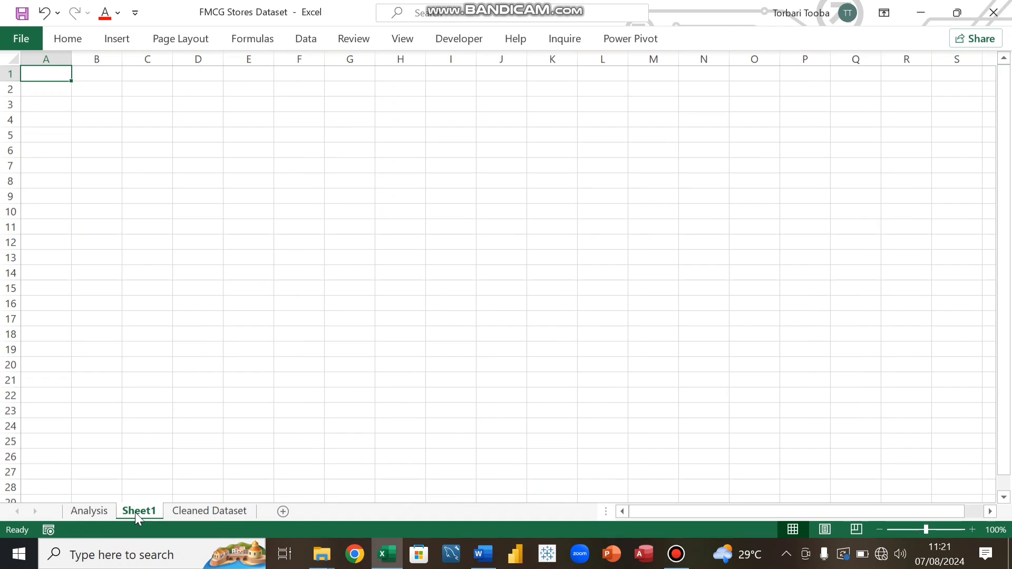
{"action": "left_click", "coordinate": [208, 511]}
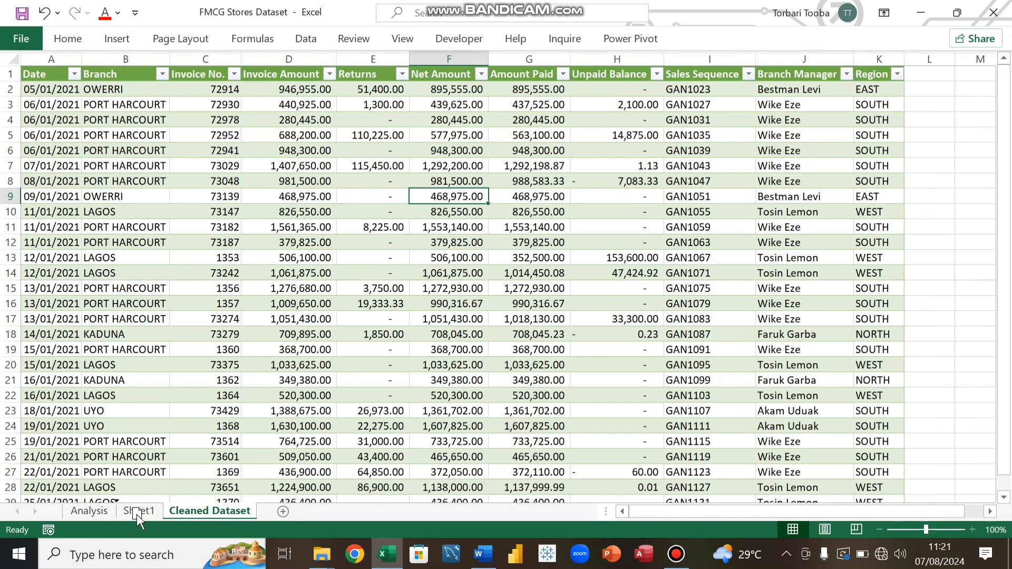
{"action": "left_click_drag", "start_coordinate": [137, 514], "coordinate": [136, 514]}
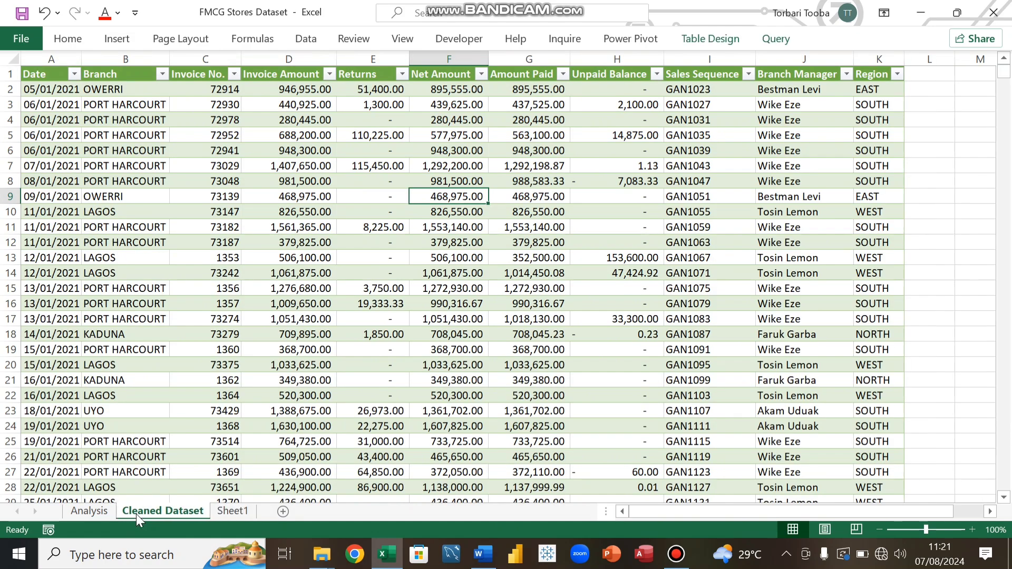
Step: Rename the new sheet as Dashboard
{"action": "left_click", "coordinate": [225, 510]}
{"action": "double_click", "coordinate": [227, 509]}
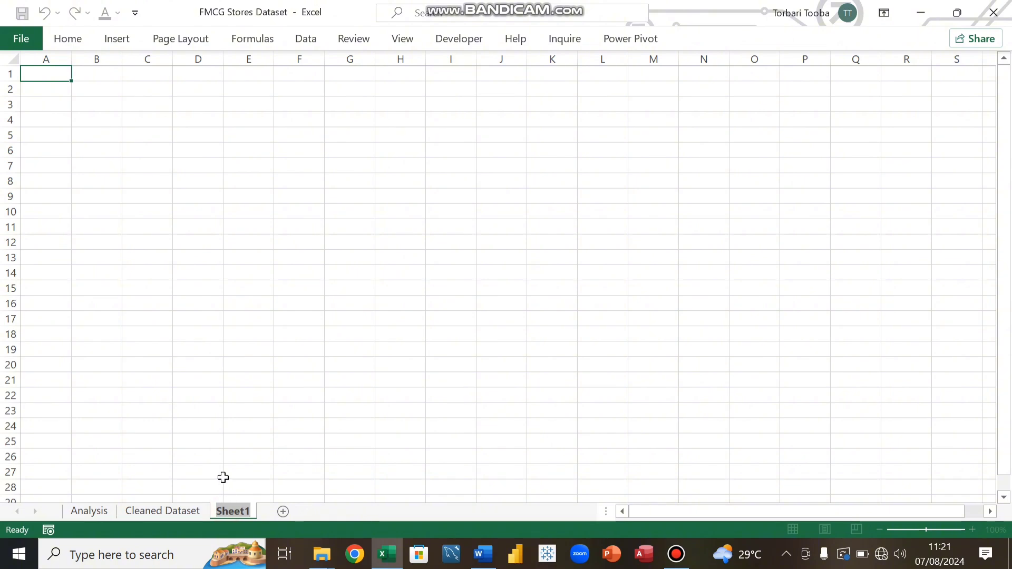
{"action": "type", "text": "Dashb"}
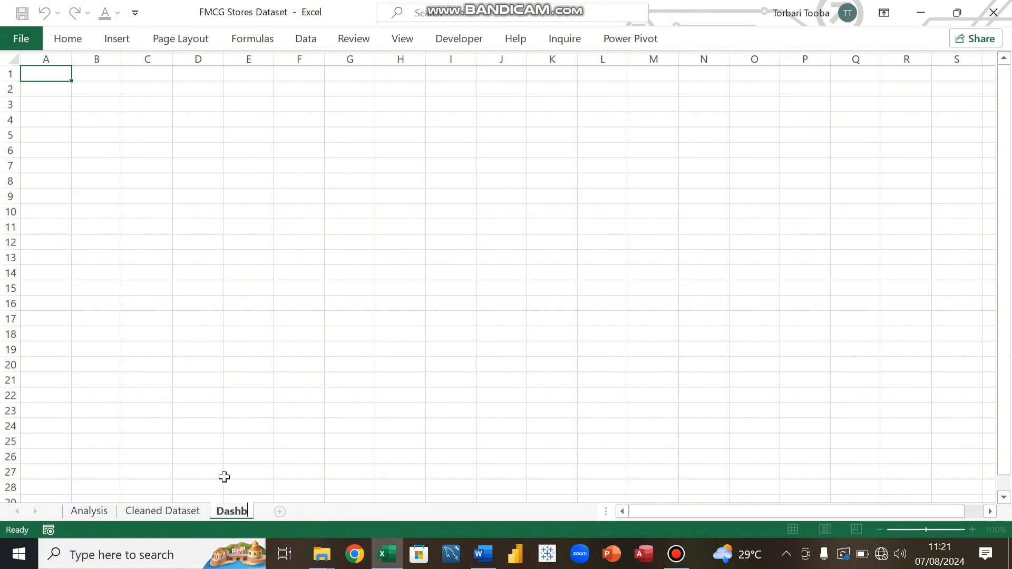
{"action": "type", "text": "oard"}
{"action": "key", "text": "Return"}
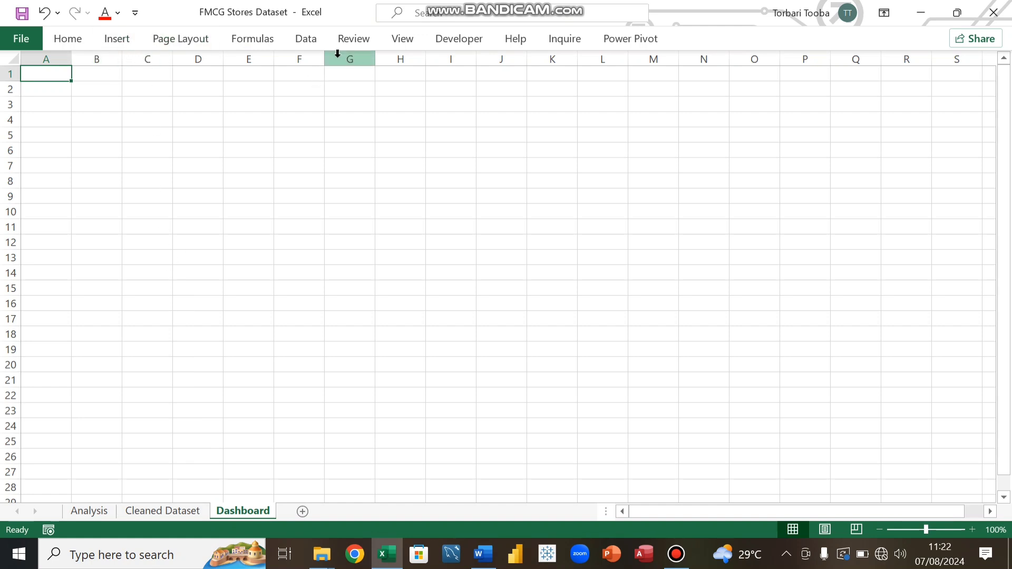
Step: Hide the gridlines and headings on the Dashboard sheet
{"action": "left_click", "coordinate": [402, 40]}
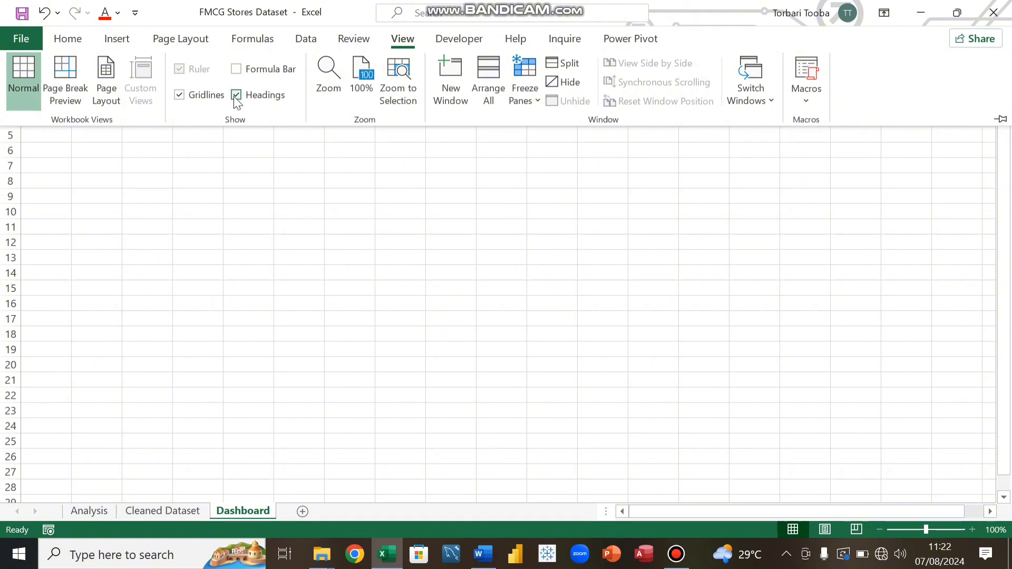
{"action": "left_click", "coordinate": [181, 96]}
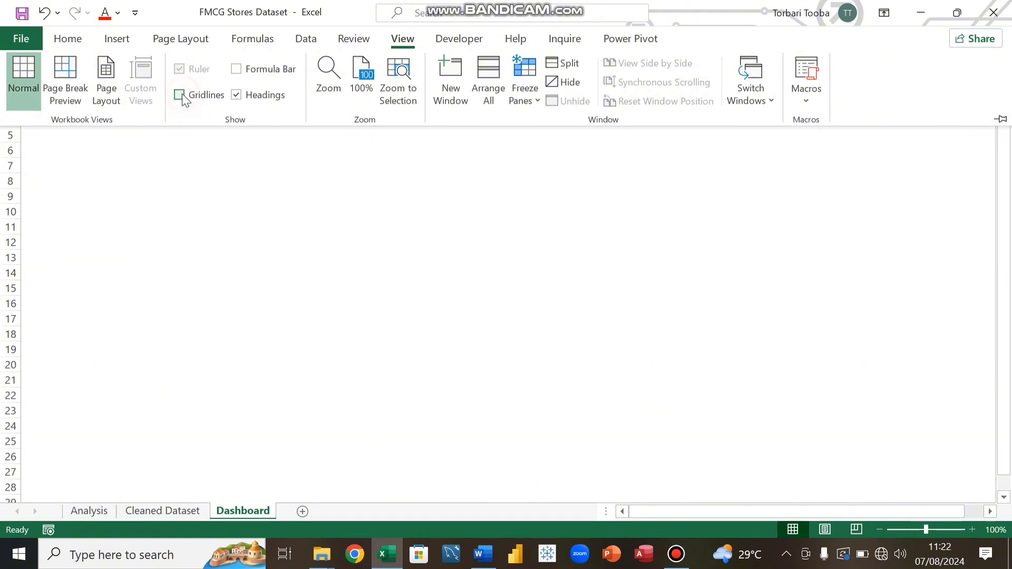
{"action": "left_click", "coordinate": [236, 99]}
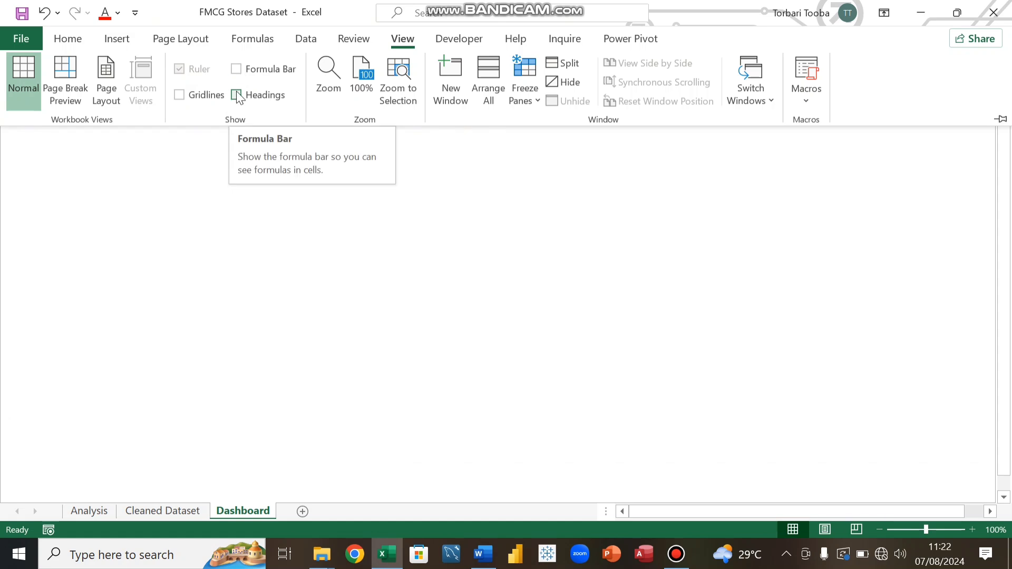
{"action": "left_click", "coordinate": [346, 274]}
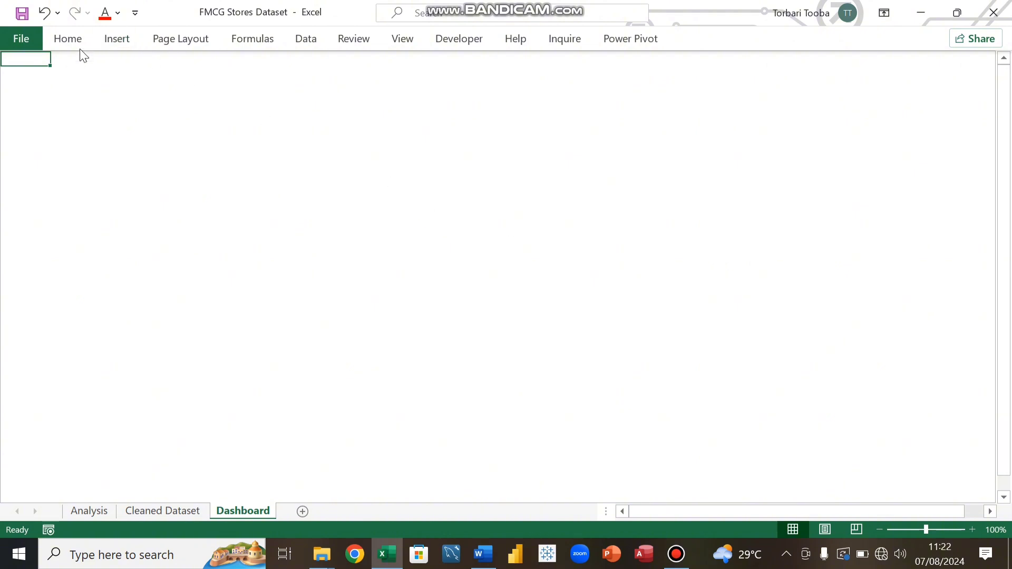
Step: Draw a rectangle covering the whole visible sheet area as the dashboard background
{"action": "left_click", "coordinate": [128, 46]}
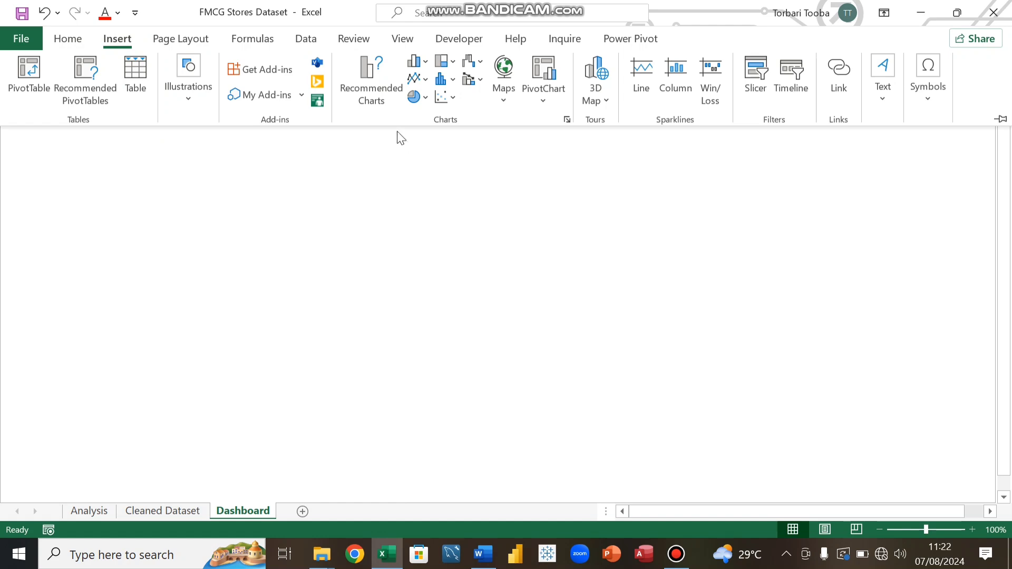
{"action": "left_click", "coordinate": [190, 100]}
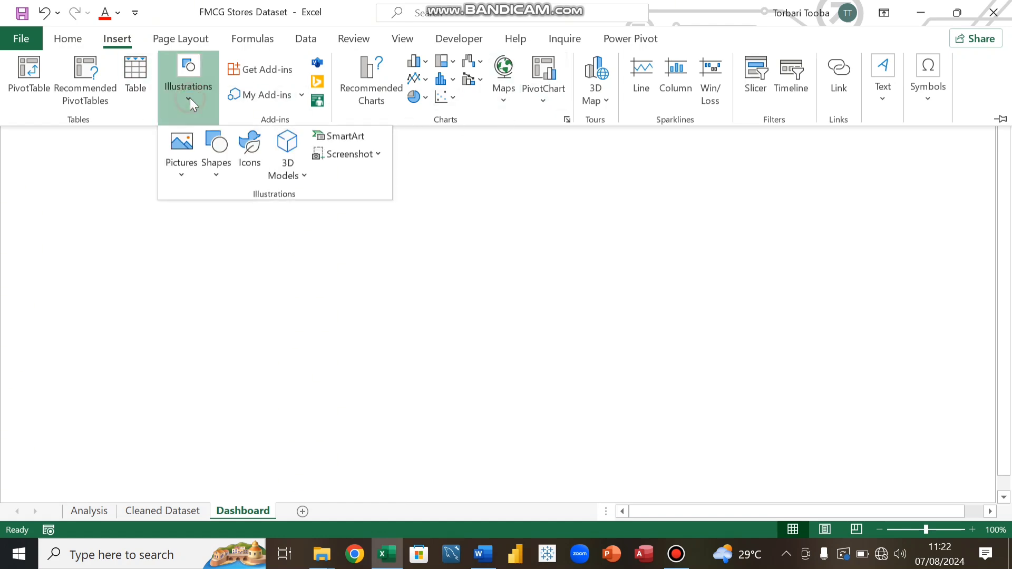
{"action": "left_click", "coordinate": [217, 166]}
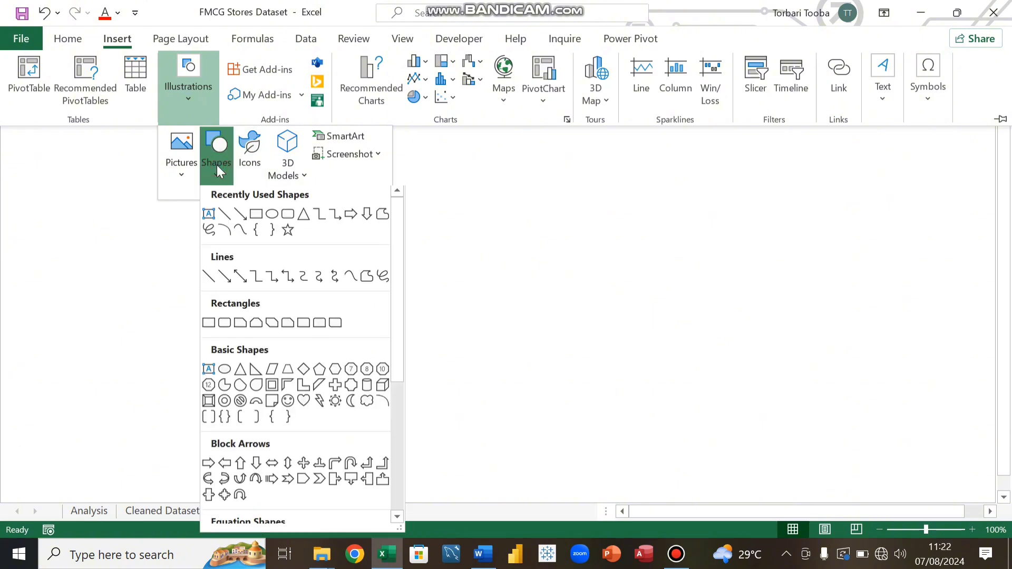
{"action": "left_click", "coordinate": [255, 218]}
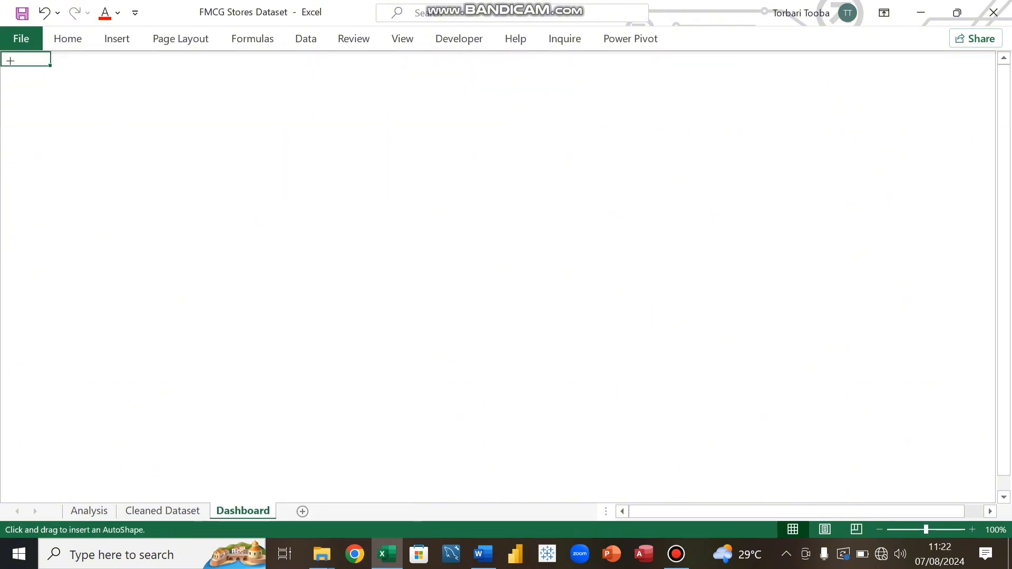
{"action": "left_click_drag", "start_coordinate": [8, 57], "coordinate": [988, 481]}
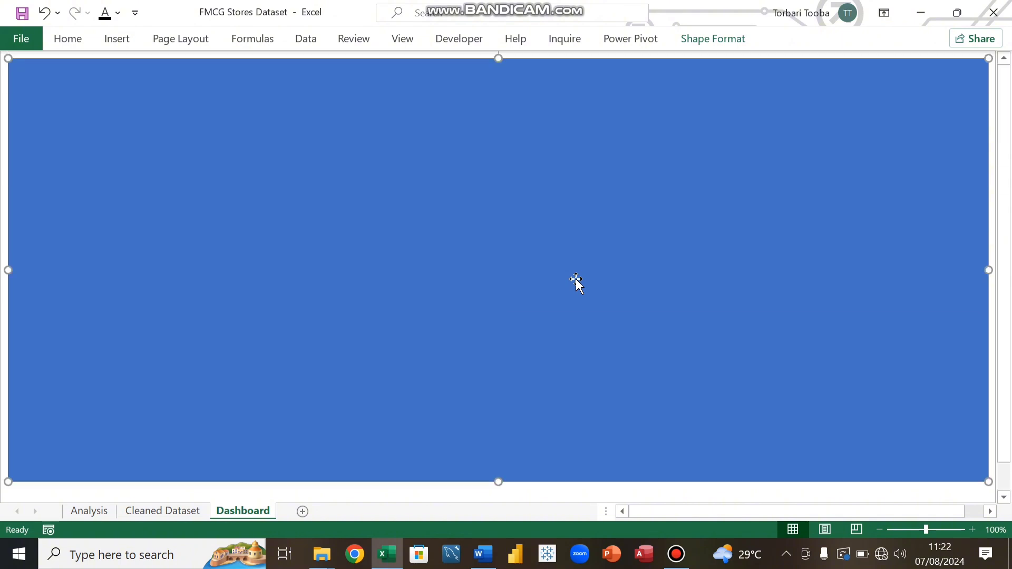
{"action": "scroll", "coordinate": [587, 231], "scroll_direction": "down", "scroll_amount": 2}
{"action": "scroll", "coordinate": [587, 231], "scroll_direction": "up", "scroll_amount": 2}
{"action": "left_click", "coordinate": [985, 498]}
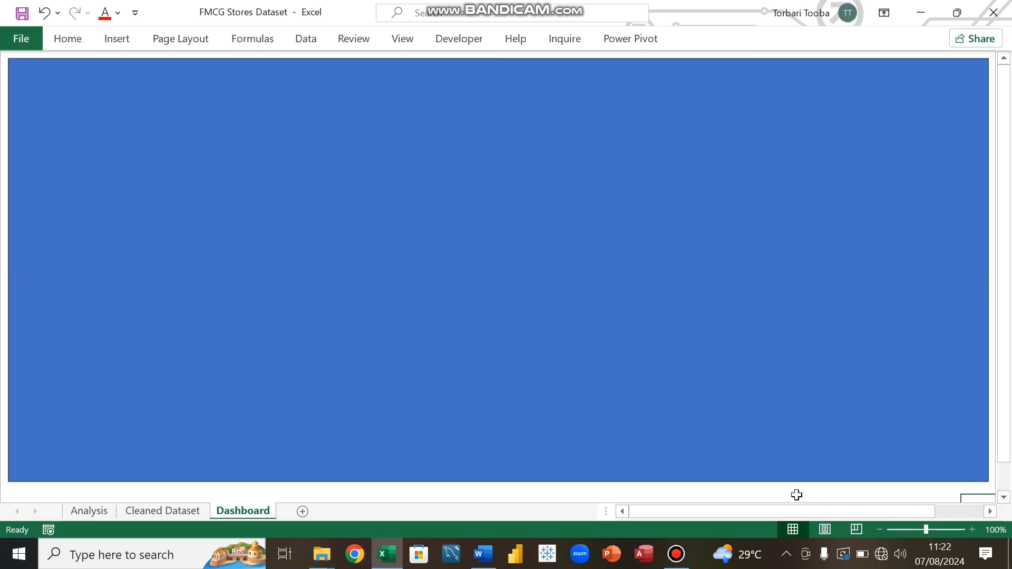
Step: Shrink the background rectangle slightly in width and height so it fits inside the window
{"action": "key", "text": "Right"}
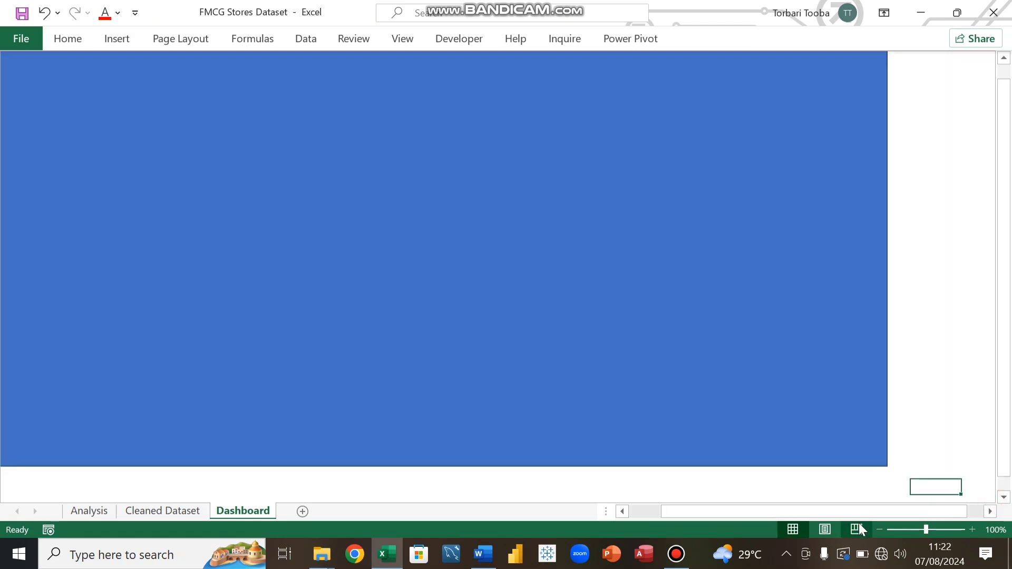
{"action": "key", "text": "Left"}
{"action": "key", "text": "Left"}
{"action": "key", "text": "Left"}
{"action": "key", "text": "Left"}
{"action": "key", "text": "Left"}
{"action": "key", "text": "Left"}
{"action": "key", "text": "Left"}
{"action": "key", "text": "Left"}
{"action": "key", "text": "Left"}
{"action": "key", "text": "Left"}
{"action": "key", "text": "Left"}
{"action": "key", "text": "Left"}
{"action": "key", "text": "Left"}
{"action": "key", "text": "Left"}
{"action": "key", "text": "Left"}
{"action": "key", "text": "Left"}
{"action": "key", "text": "Left"}
{"action": "key", "text": "Left"}
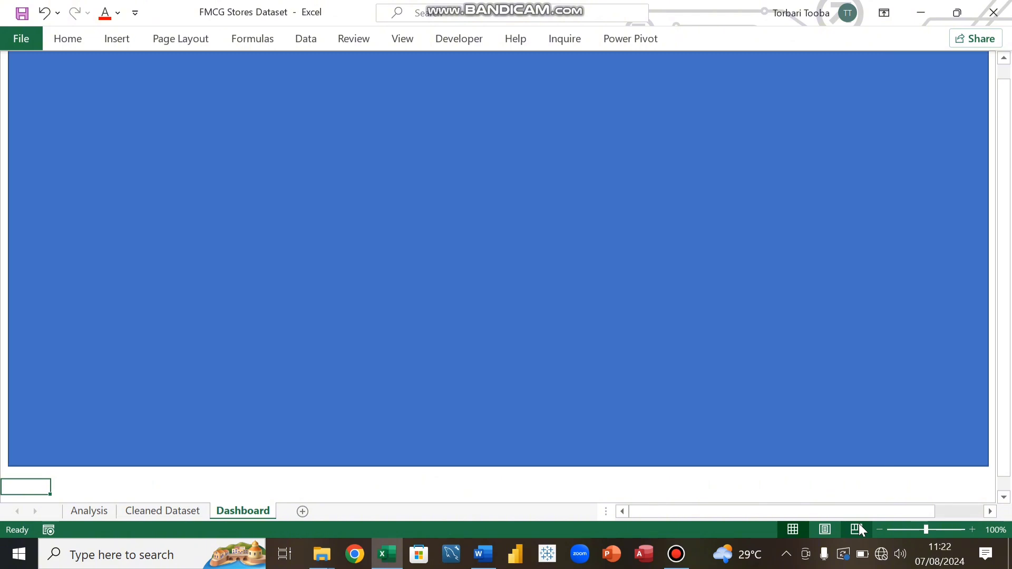
{"action": "scroll", "coordinate": [950, 326], "scroll_direction": "up", "scroll_amount": 1}
{"action": "left_click", "coordinate": [917, 296]}
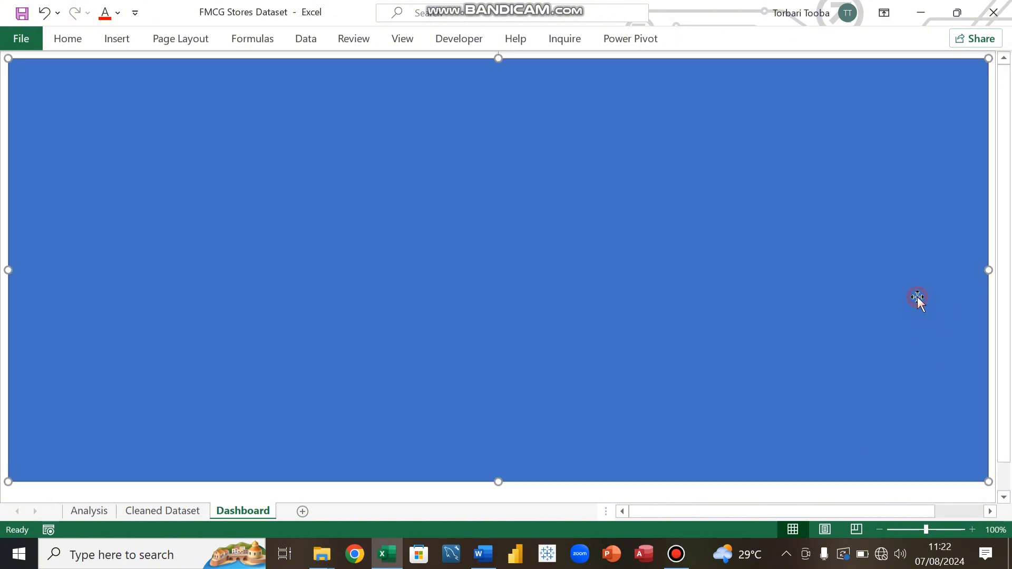
{"action": "left_click_drag", "start_coordinate": [989, 269], "coordinate": [958, 282]}
{"action": "left_click", "coordinate": [981, 487]}
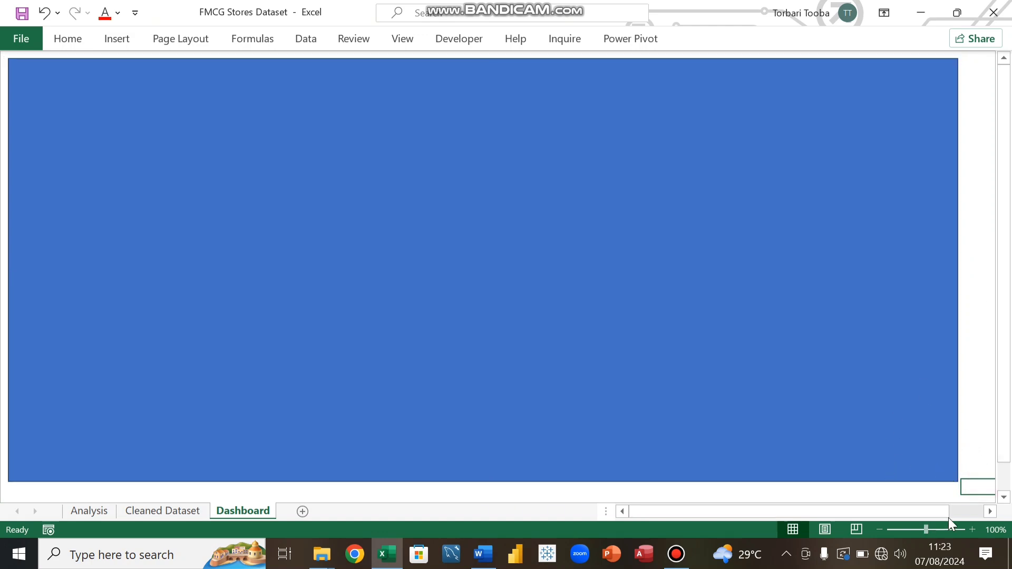
{"action": "left_click", "coordinate": [787, 465]}
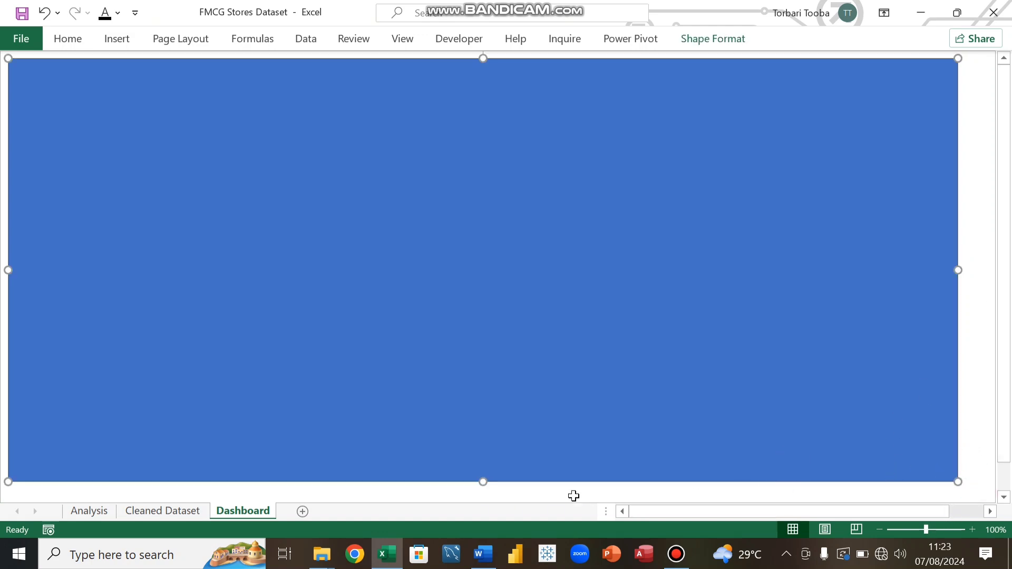
{"action": "left_click_drag", "start_coordinate": [481, 481], "coordinate": [481, 474]}
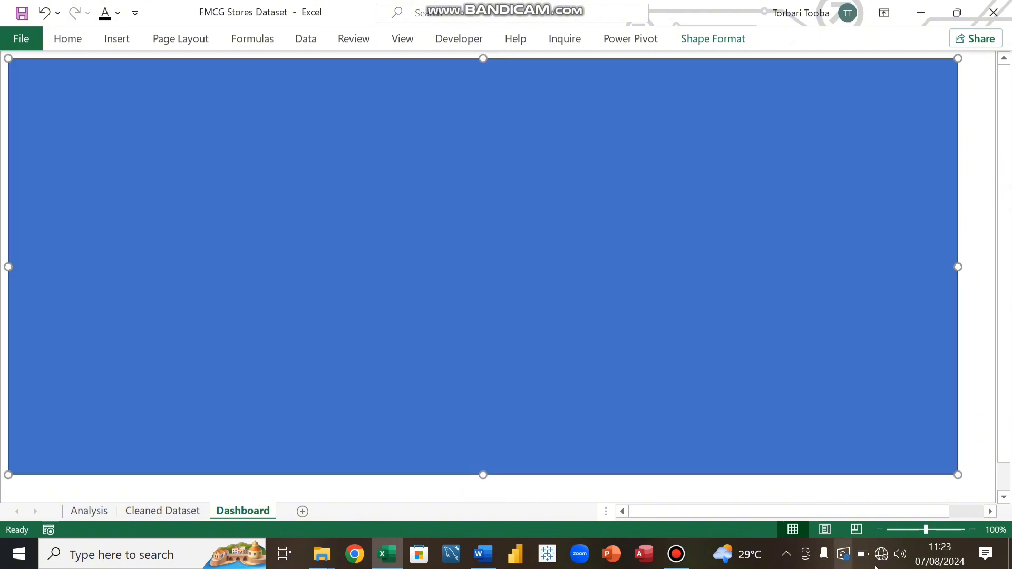
{"action": "left_click", "coordinate": [973, 487]}
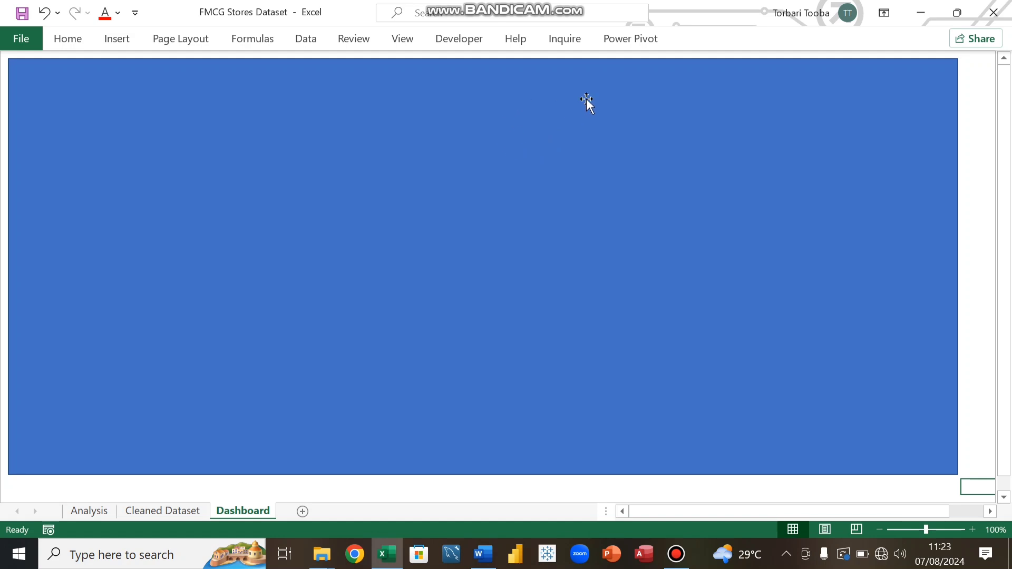
{"action": "left_click", "coordinate": [403, 40]}
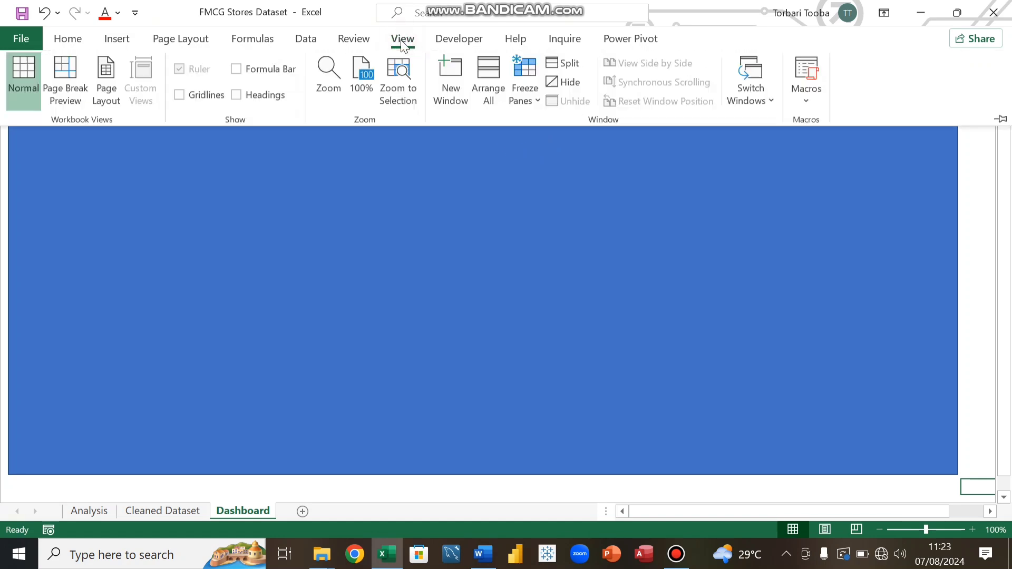
Step: Freeze the panes on the Dashboard sheet
{"action": "left_click", "coordinate": [524, 85]}
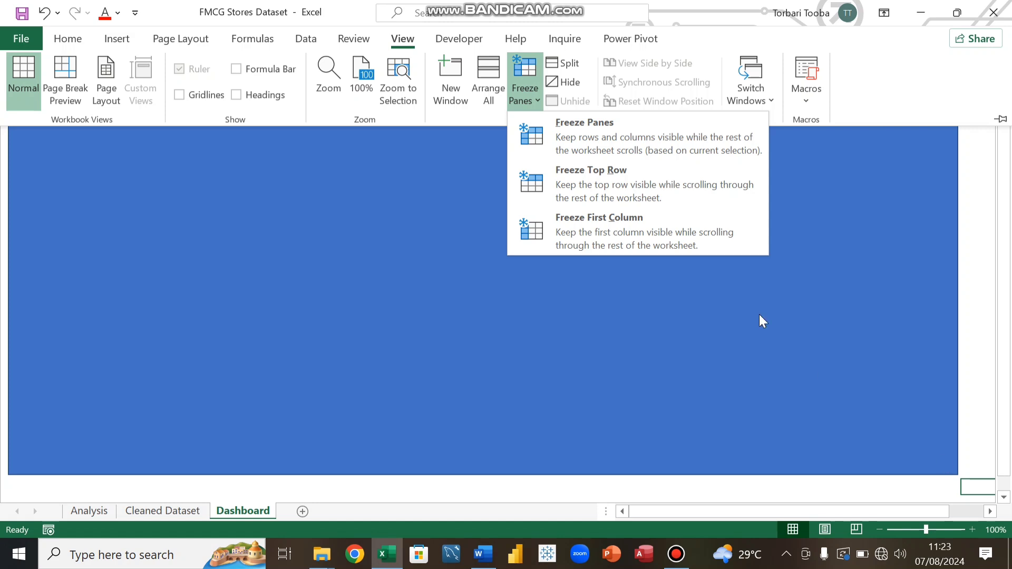
{"action": "left_click", "coordinate": [575, 128]}
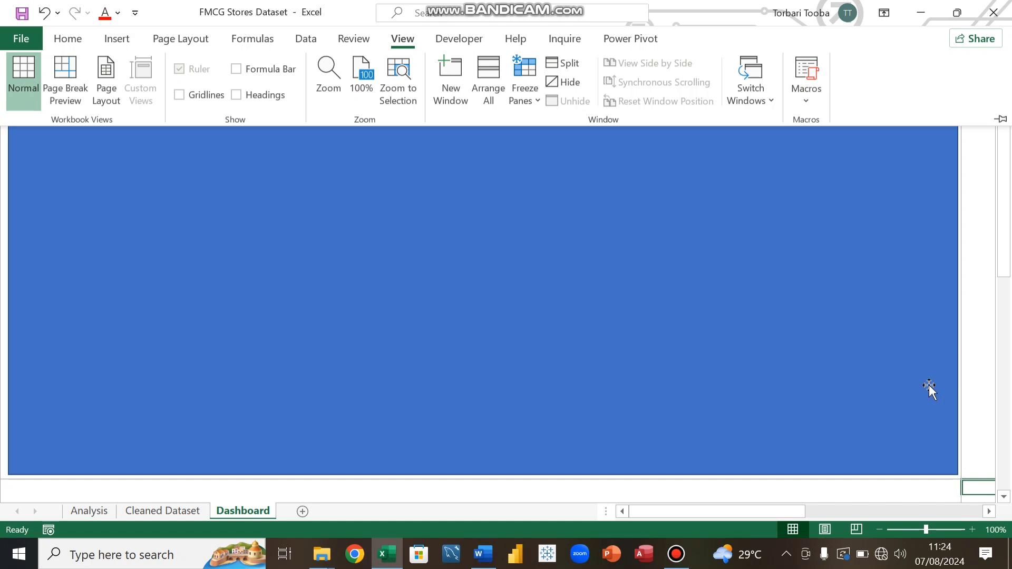
{"action": "scroll", "coordinate": [619, 371], "scroll_direction": "down", "scroll_amount": 5}
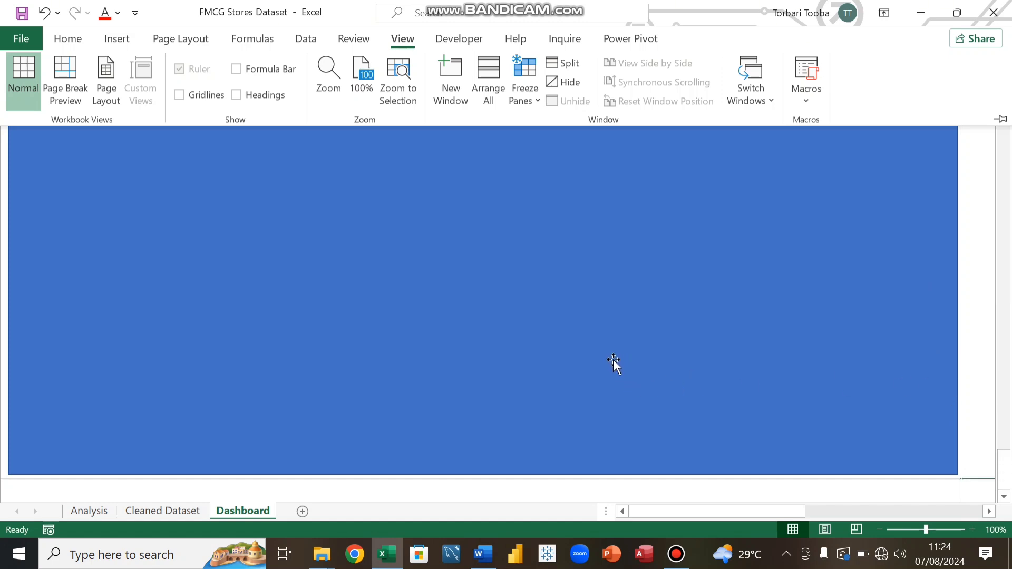
Step: Set the background rectangle's font colour and fill colour to black
{"action": "left_click", "coordinate": [683, 215]}
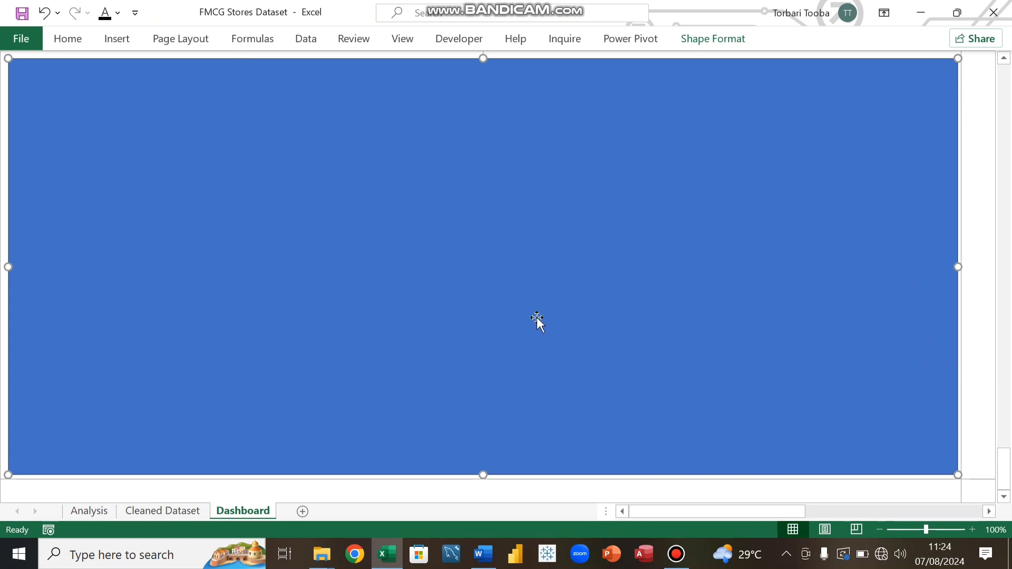
{"action": "left_click", "coordinate": [152, 202]}
{"action": "left_click", "coordinate": [69, 40]}
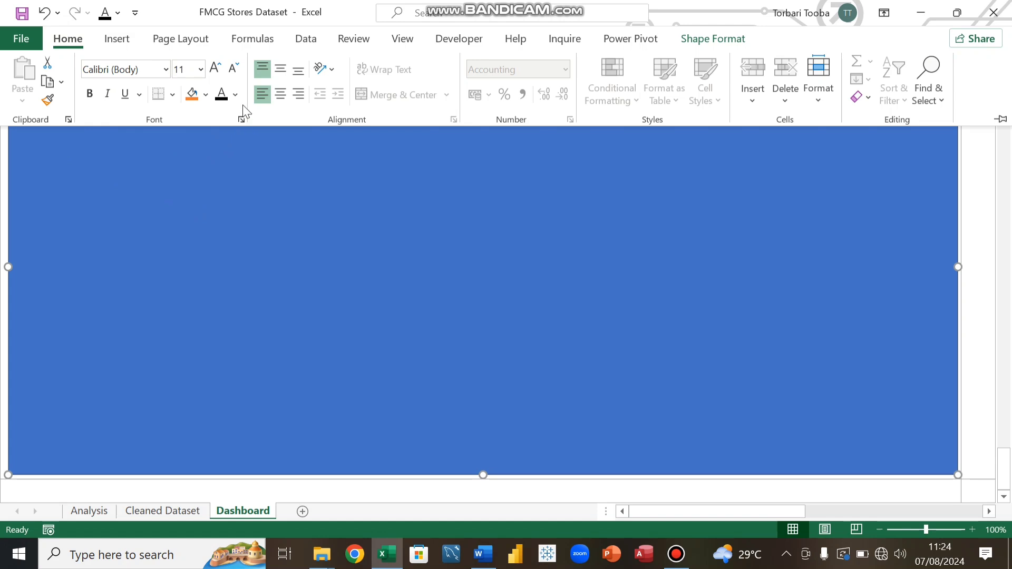
{"action": "left_click", "coordinate": [234, 96]}
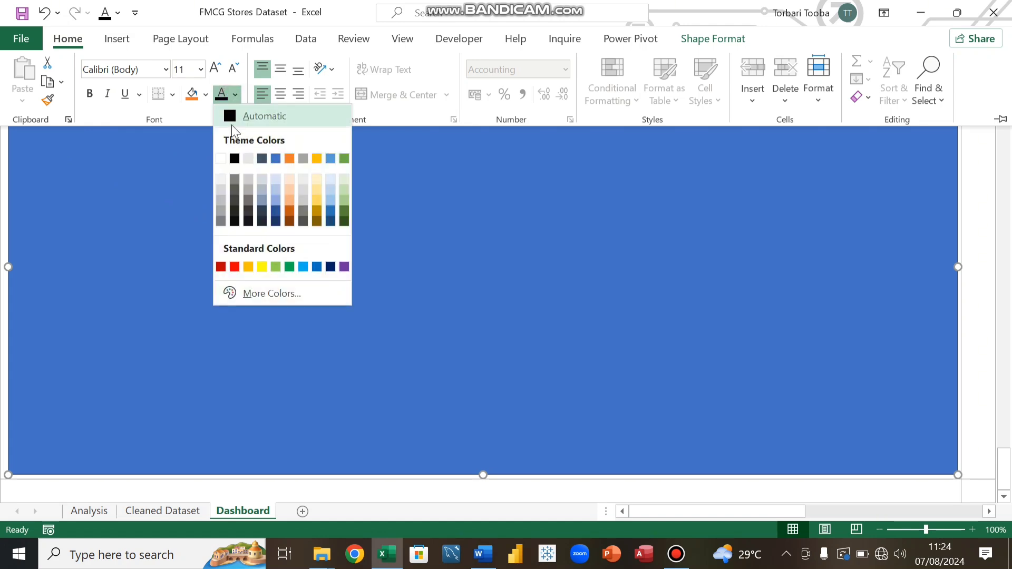
{"action": "left_click", "coordinate": [235, 158]}
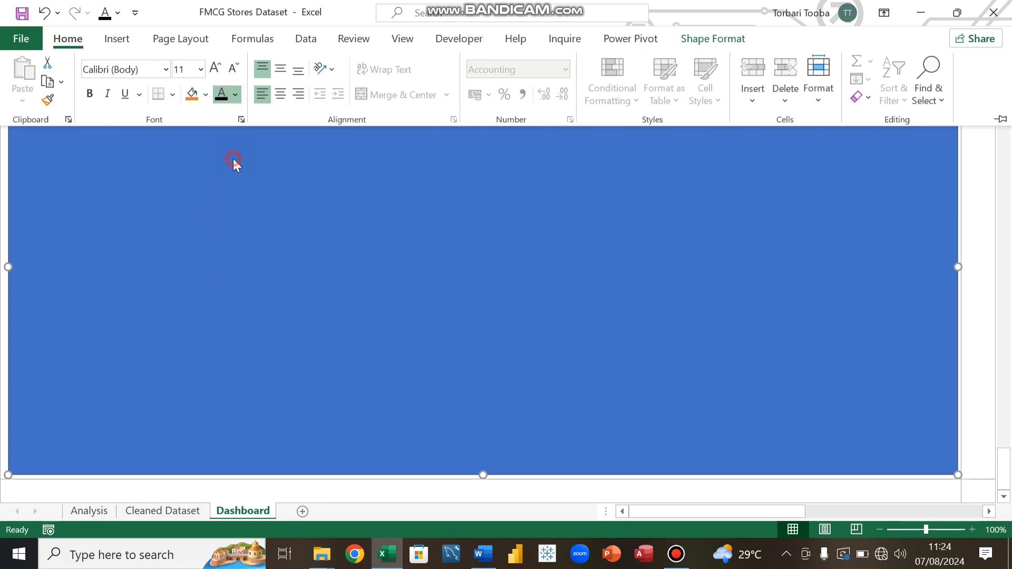
{"action": "left_click", "coordinate": [205, 96]}
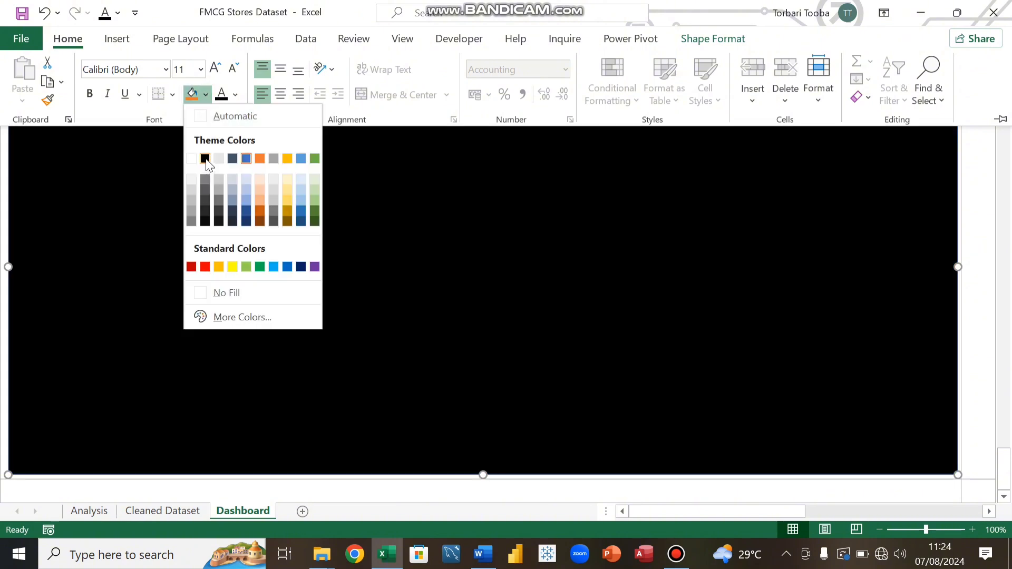
{"action": "left_click", "coordinate": [205, 159]}
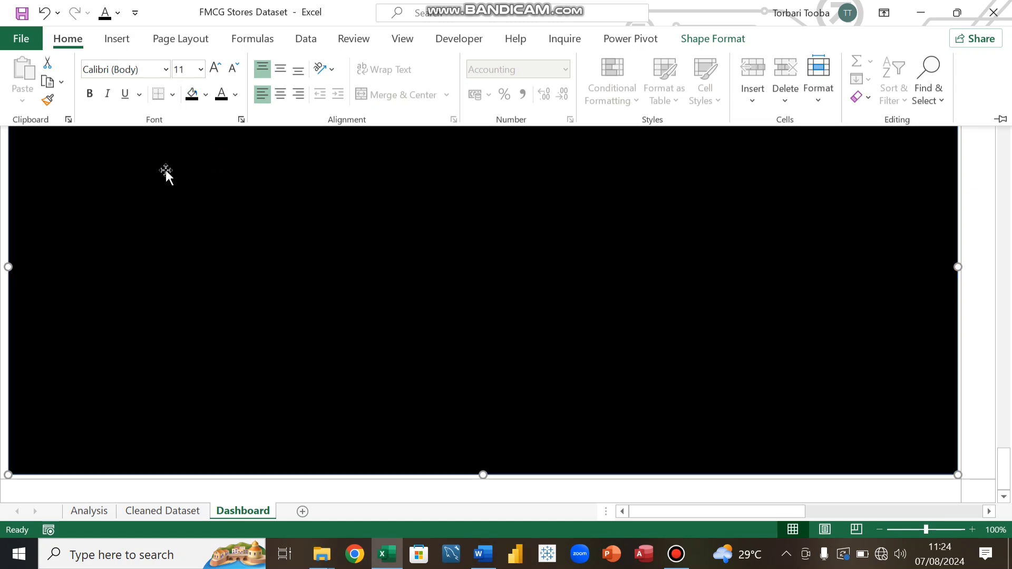
Step: Draw a thin rectangle across the top of the black background as a title banner
{"action": "key", "text": "ctrl+F1"}
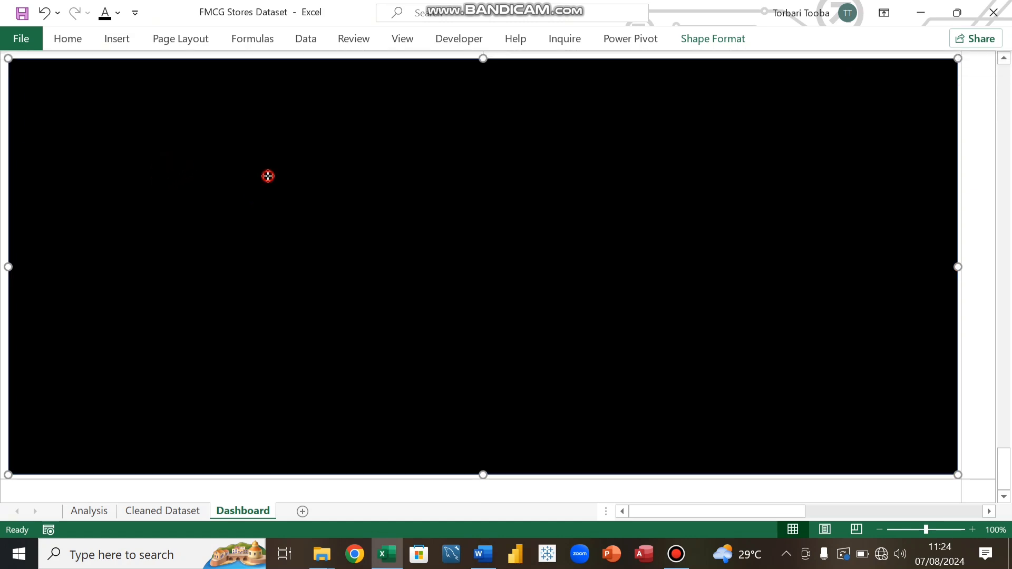
{"action": "left_click", "coordinate": [66, 40]}
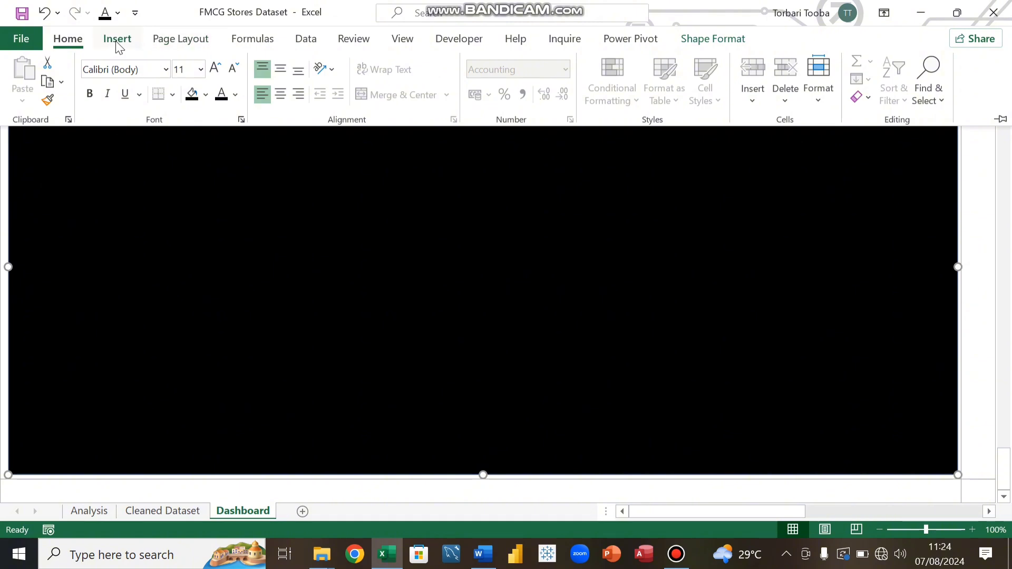
{"action": "left_click", "coordinate": [118, 45]}
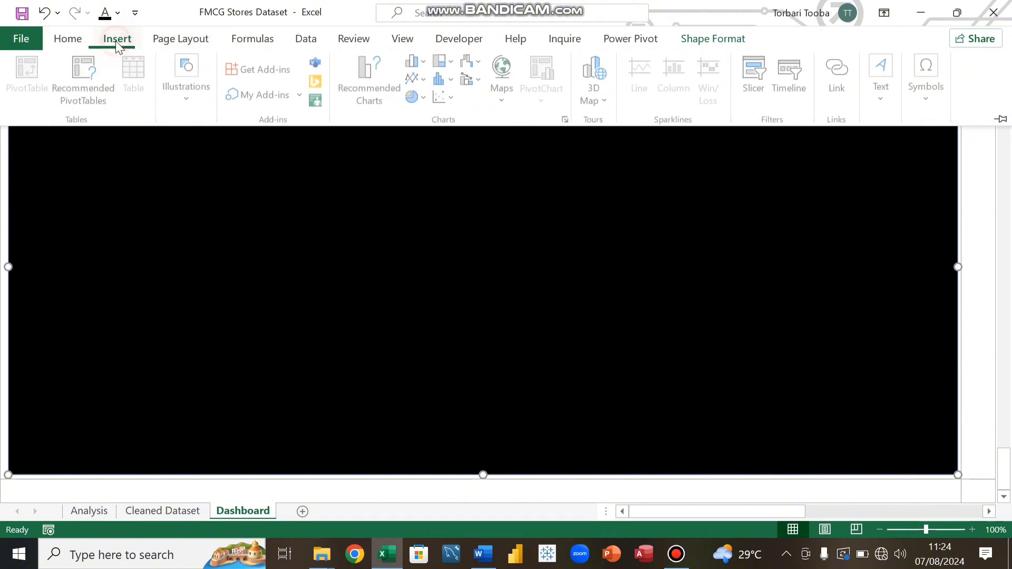
{"action": "left_click", "coordinate": [187, 99]}
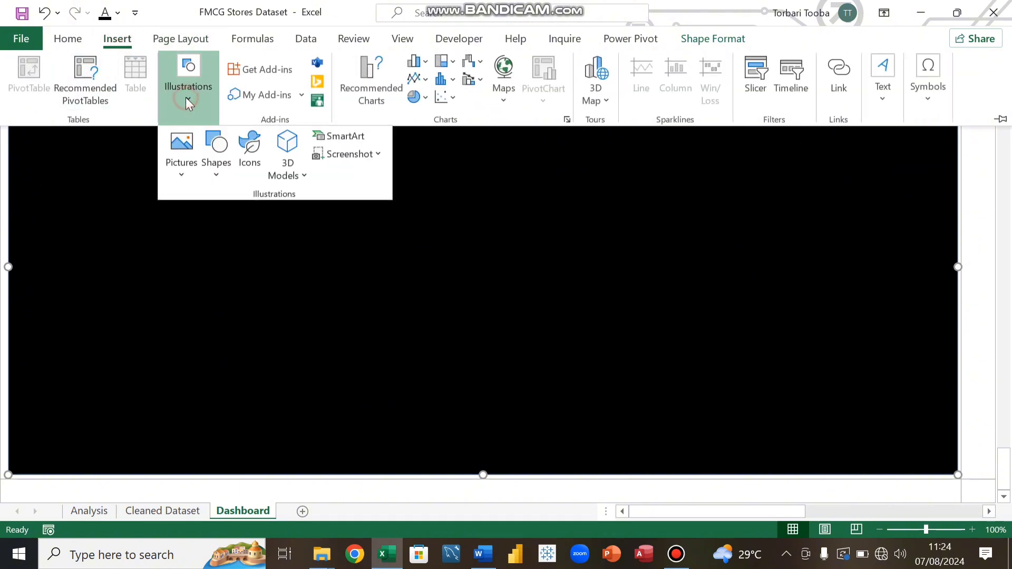
{"action": "left_click", "coordinate": [213, 173]}
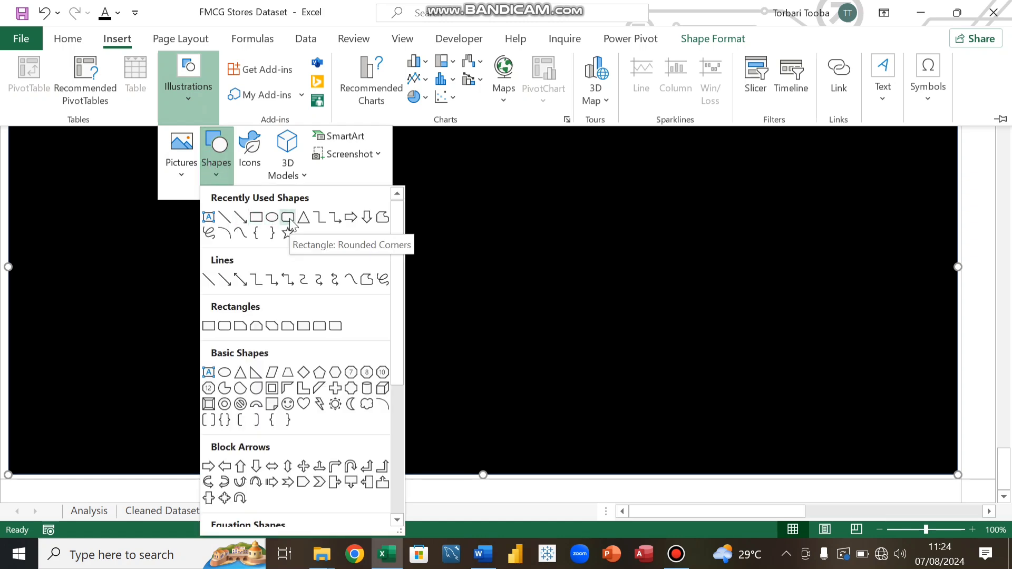
{"action": "left_click", "coordinate": [256, 216]}
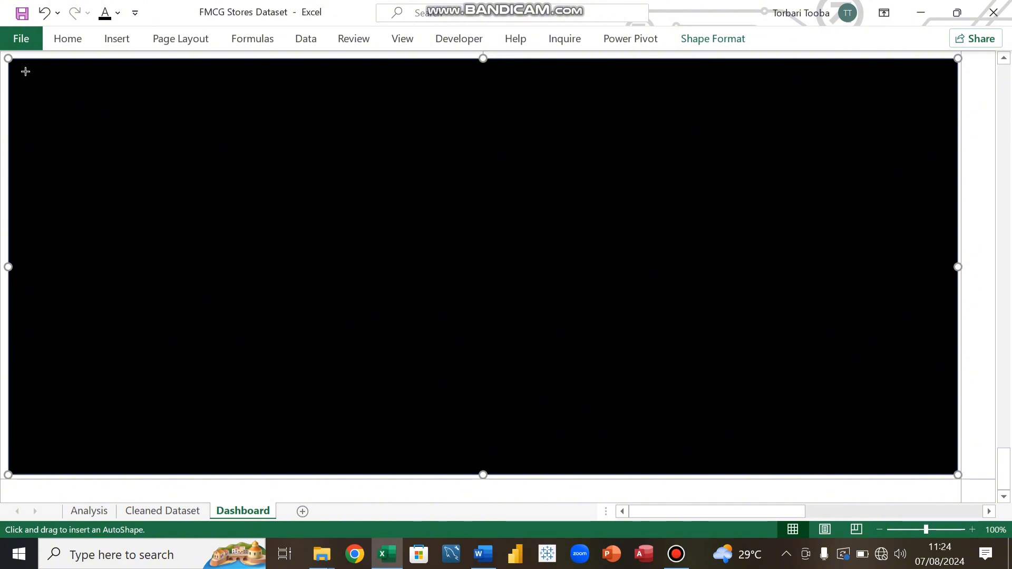
{"action": "left_click_drag", "start_coordinate": [25, 69], "coordinate": [388, 124]}
{"action": "mouse_move", "coordinate": [500, 124]}
{"action": "left_mouse_down"}
{"action": "mouse_move", "coordinate": [883, 81]}
{"action": "mouse_move", "coordinate": [945, 92]}
{"action": "left_mouse_up"}
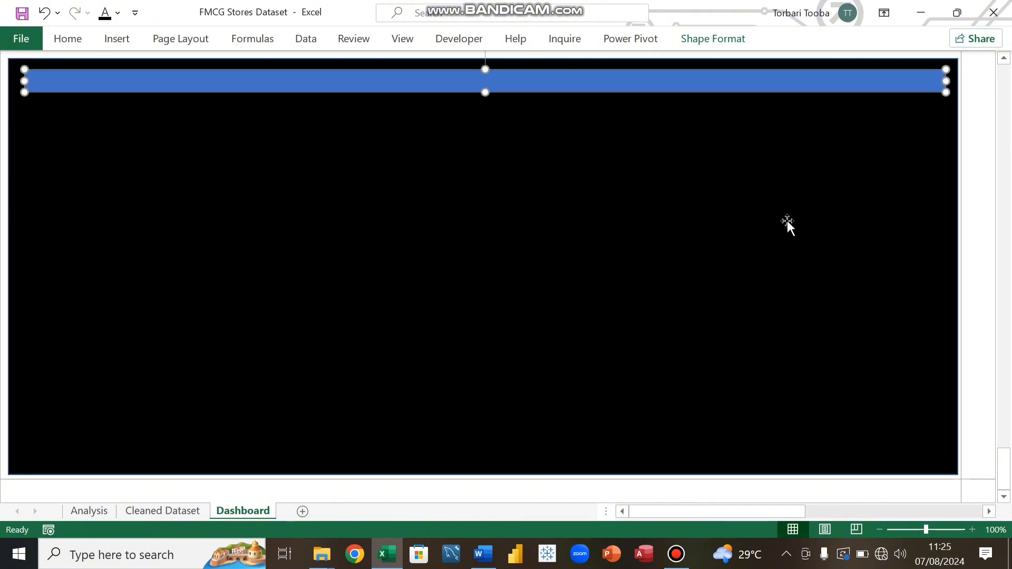
Step: Nudge the title banner up and left, then stretch it wider and slightly taller to span the background
{"action": "key", "text": "Up"}
{"action": "key", "text": "Up"}
{"action": "key", "text": "Up"}
{"action": "key", "text": "Up"}
{"action": "key", "text": "Up"}
{"action": "key", "text": "Up"}
{"action": "key", "text": "Up"}
{"action": "key", "text": "Up"}
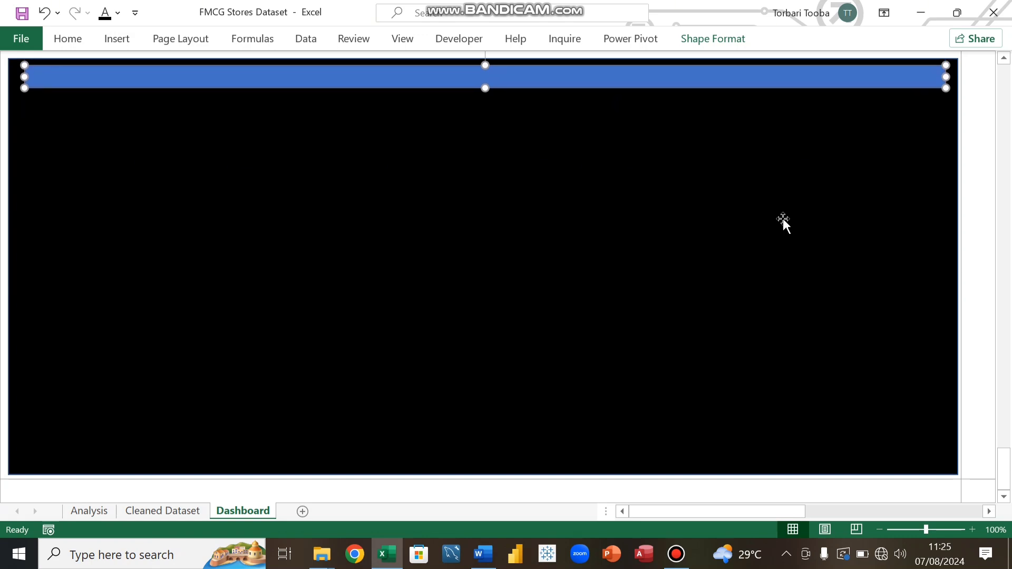
{"action": "key", "text": "Left"}
{"action": "key", "text": "Left"}
{"action": "key", "text": "Left"}
{"action": "key", "text": "Left"}
{"action": "key", "text": "Left"}
{"action": "key", "text": "Left"}
{"action": "key", "text": "Left"}
{"action": "key", "text": "Left"}
{"action": "key", "text": "Left"}
{"action": "key", "text": "Left"}
{"action": "key", "text": "Left"}
{"action": "key", "text": "Left"}
{"action": "key", "text": "Left"}
{"action": "key", "text": "Left"}
{"action": "key", "text": "Left"}
{"action": "key", "text": "Left"}
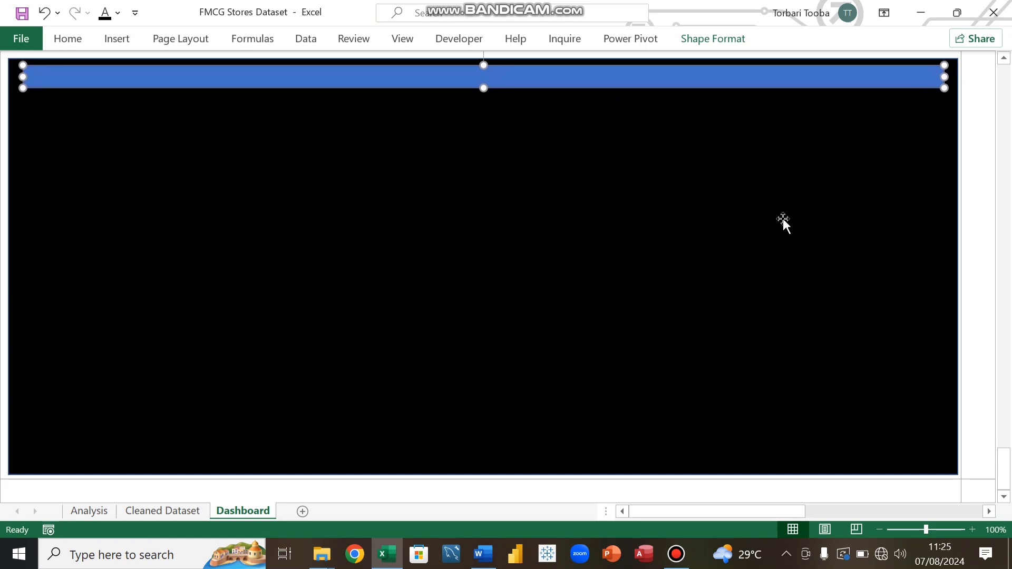
{"action": "key", "text": "Left"}
{"action": "key", "text": "Left"}
{"action": "key", "text": "Left"}
{"action": "key", "text": "Left"}
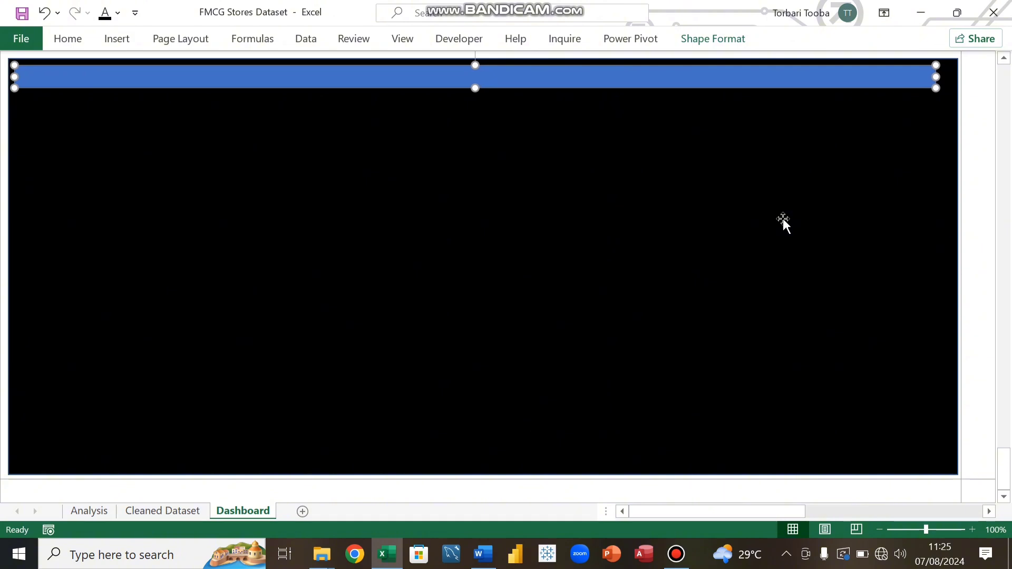
{"action": "key", "text": "Up"}
{"action": "key", "text": "Up"}
{"action": "key", "text": "Up"}
{"action": "key", "text": "Up"}
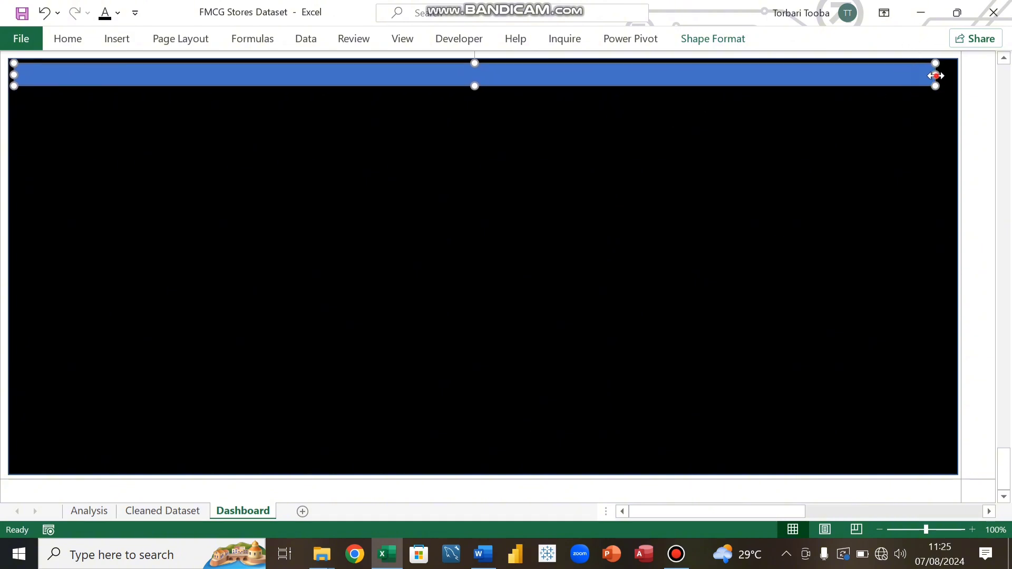
{"action": "left_click_drag", "start_coordinate": [935, 75], "coordinate": [951, 77]}
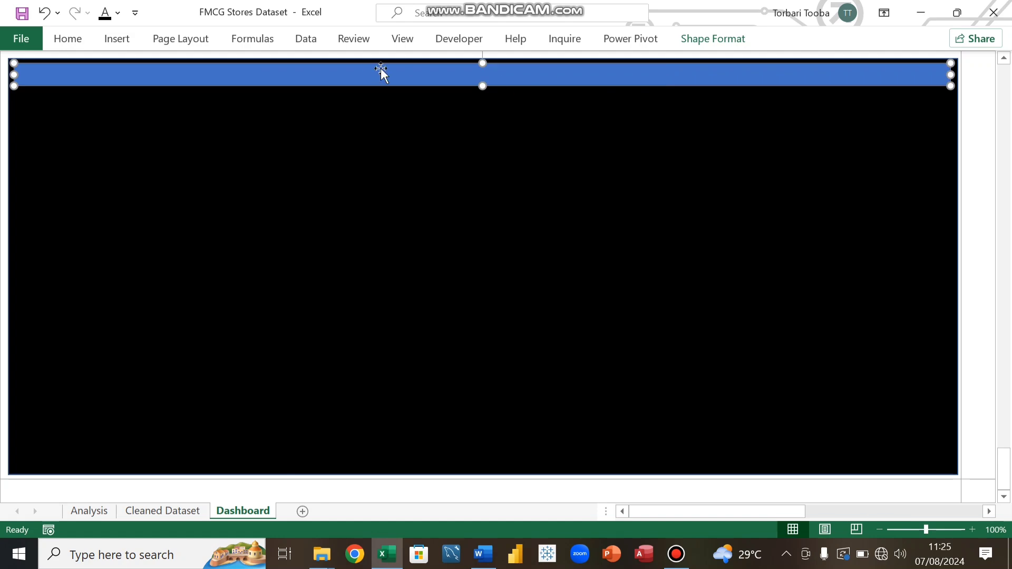
{"action": "left_click_drag", "start_coordinate": [483, 86], "coordinate": [482, 93]}
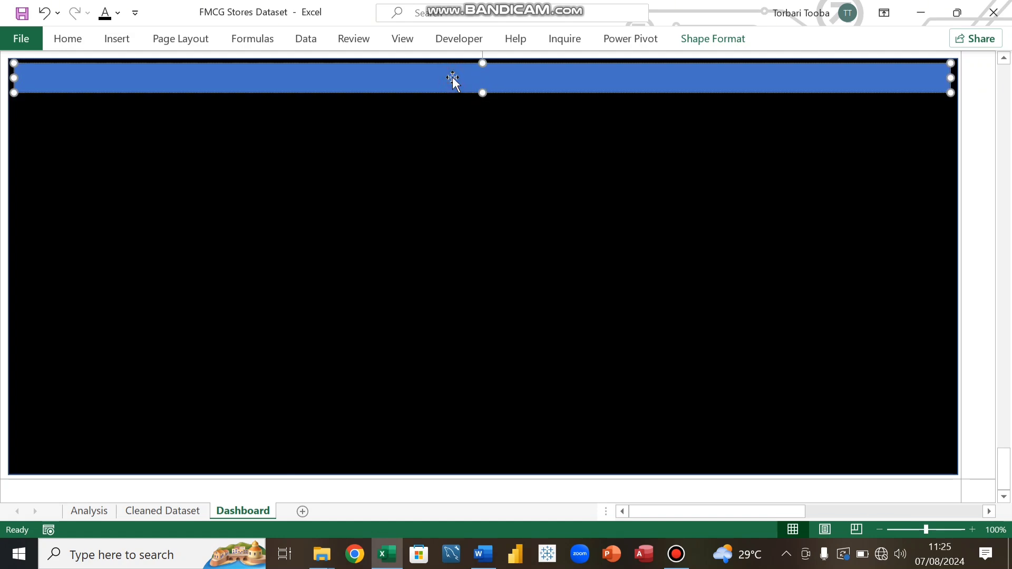
Step: Enter the banner text FMCG STOTES - SALES PERFORMANCE DASHBOARD
{"action": "double_click", "coordinate": [26, 76]}
{"action": "type", "text": "FM"}
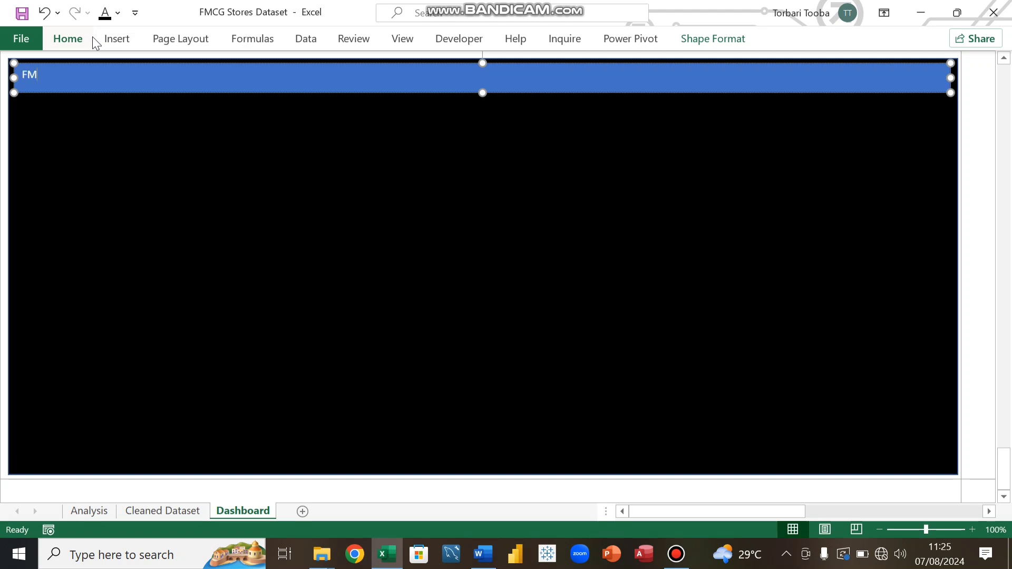
{"action": "type", "text": "CG STOTES "}
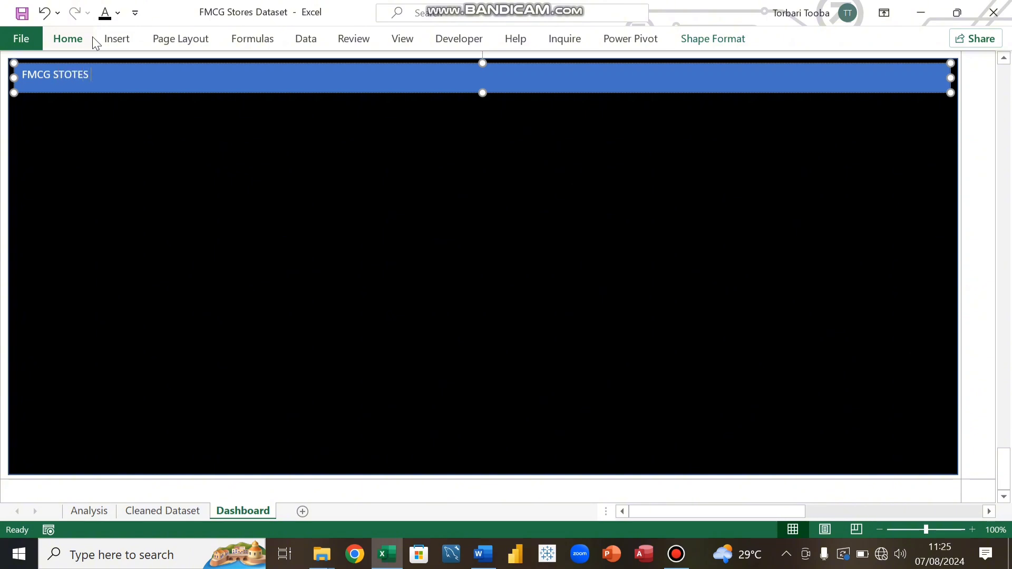
{"action": "type", "text": "- SALES PERFOR"}
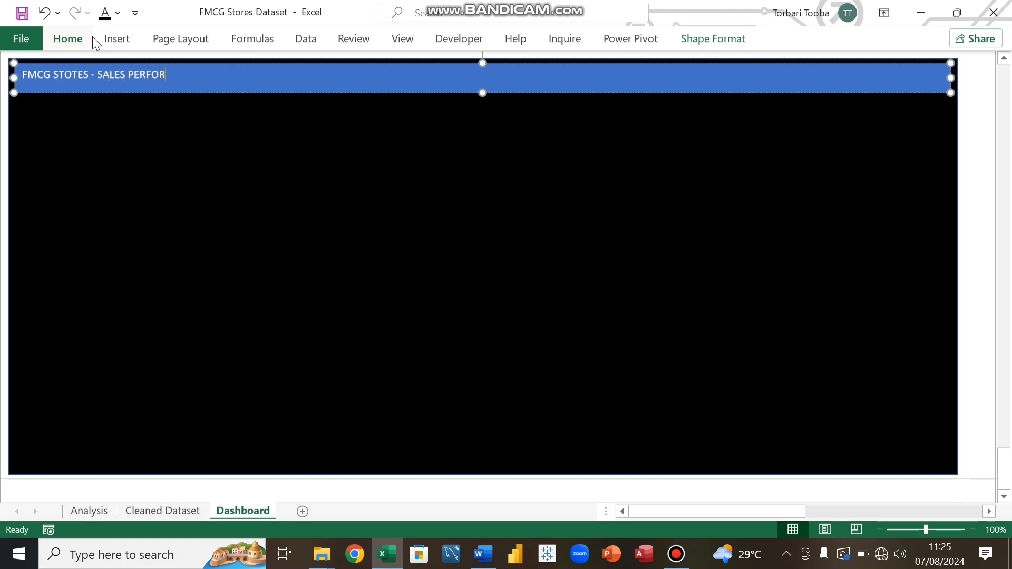
{"action": "type", "text": "MANCE DASHBO"}
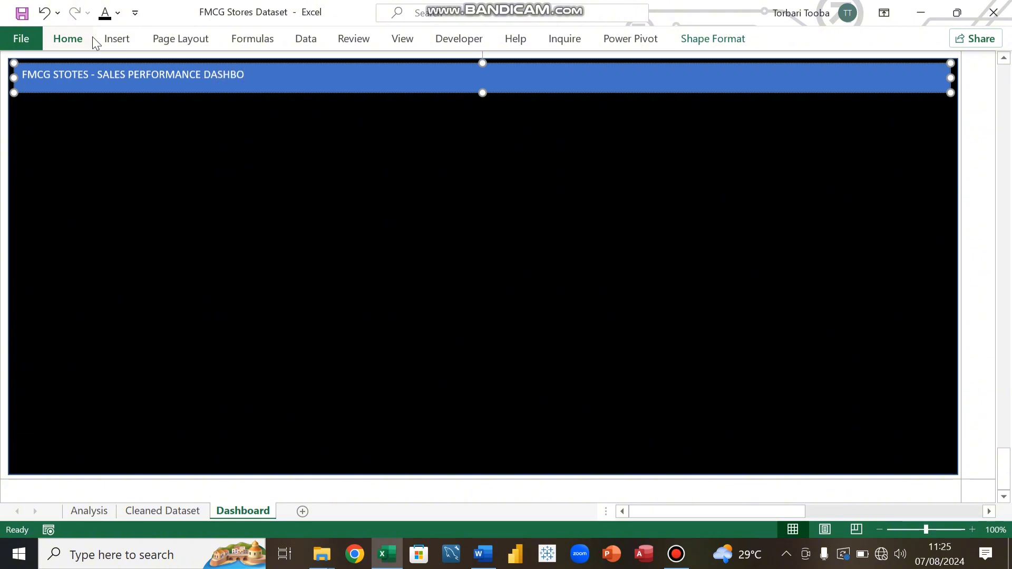
{"action": "type", "text": "ARD"}
Step: Enlarge the banner text to 18 pt and set its font colour to Automatic
{"action": "key", "text": "ctrl+a"}
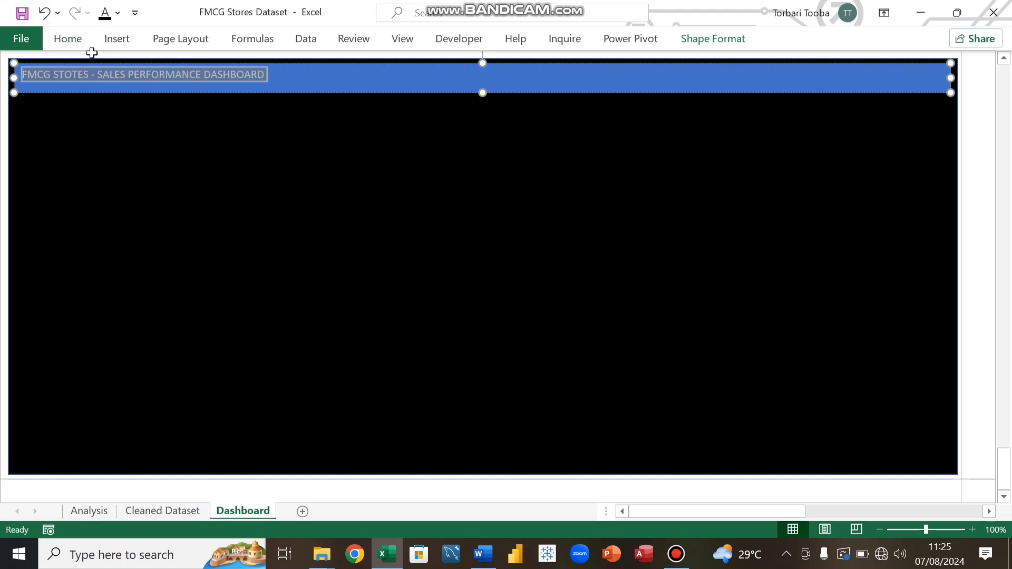
{"action": "left_click", "coordinate": [78, 39]}
{"action": "left_click", "coordinate": [216, 69]}
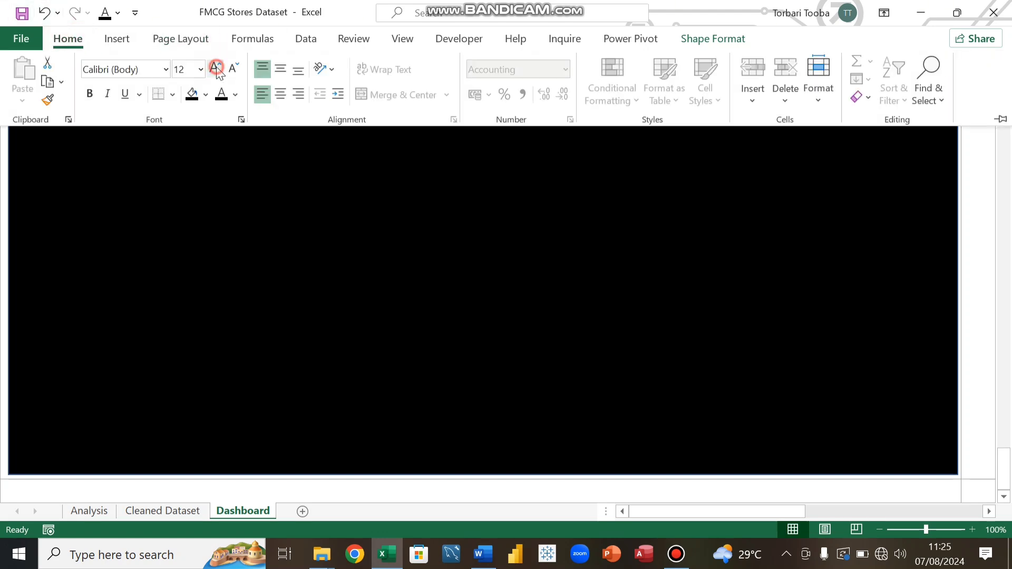
{"action": "left_click", "coordinate": [216, 69]}
{"action": "left_click", "coordinate": [216, 69]}
{"action": "left_click", "coordinate": [215, 69]}
{"action": "left_click", "coordinate": [236, 96]}
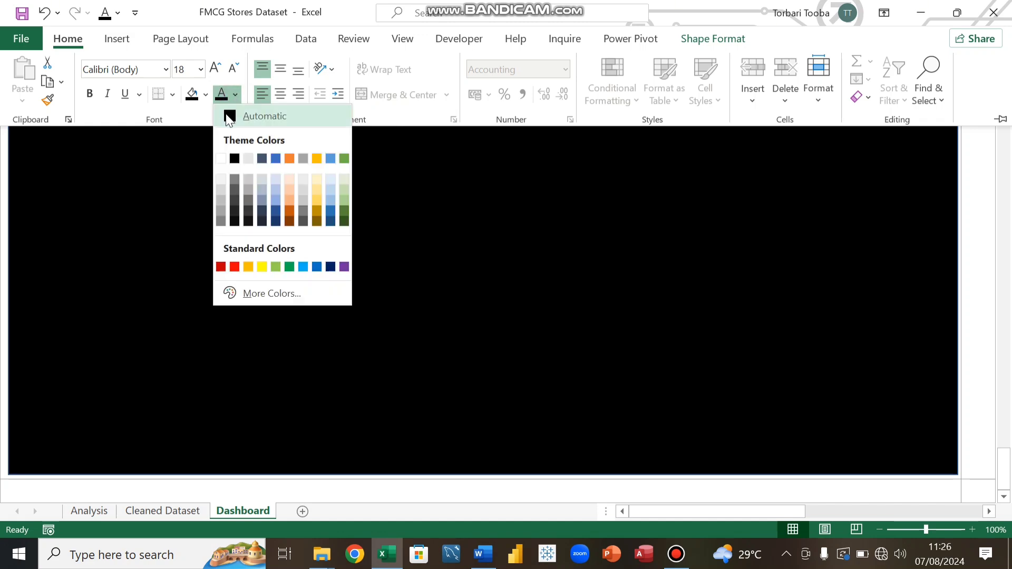
{"action": "left_click", "coordinate": [230, 115]}
{"action": "left_click", "coordinate": [191, 163]}
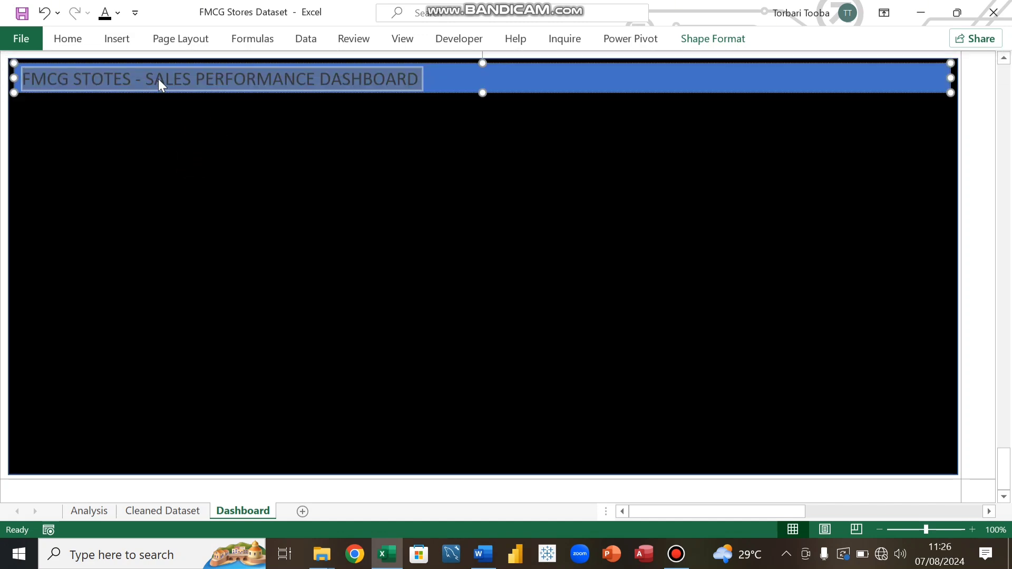
{"action": "left_click", "coordinate": [495, 82]}
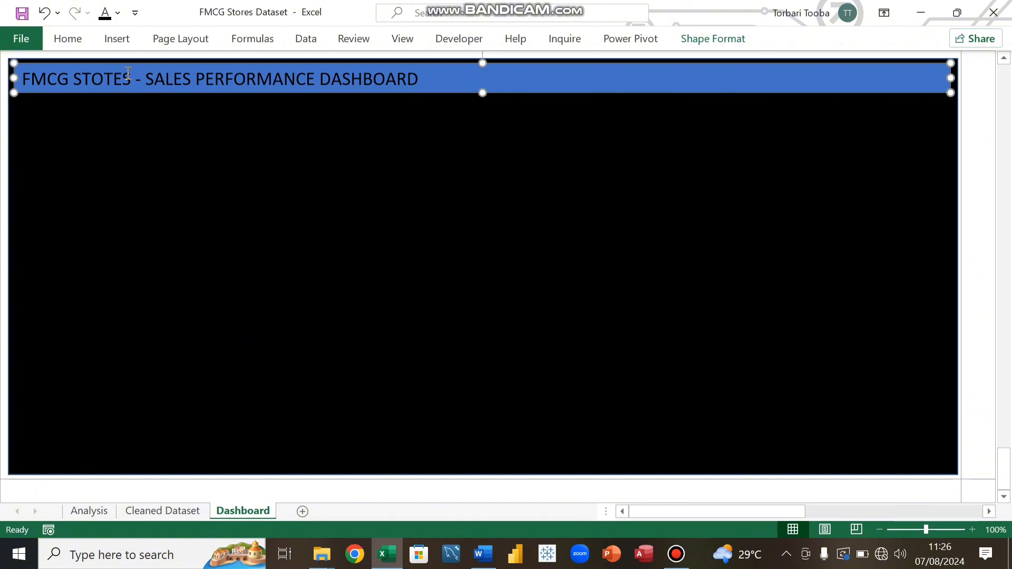
Step: Centre the banner title and make it bold
{"action": "triple_click", "coordinate": [55, 81]}
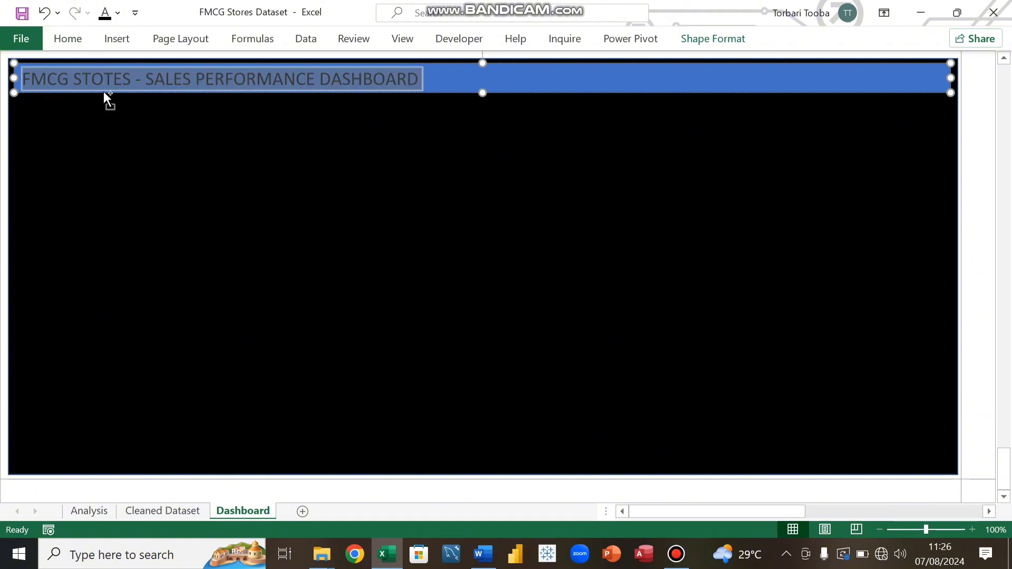
{"action": "key", "text": "ctrl+e"}
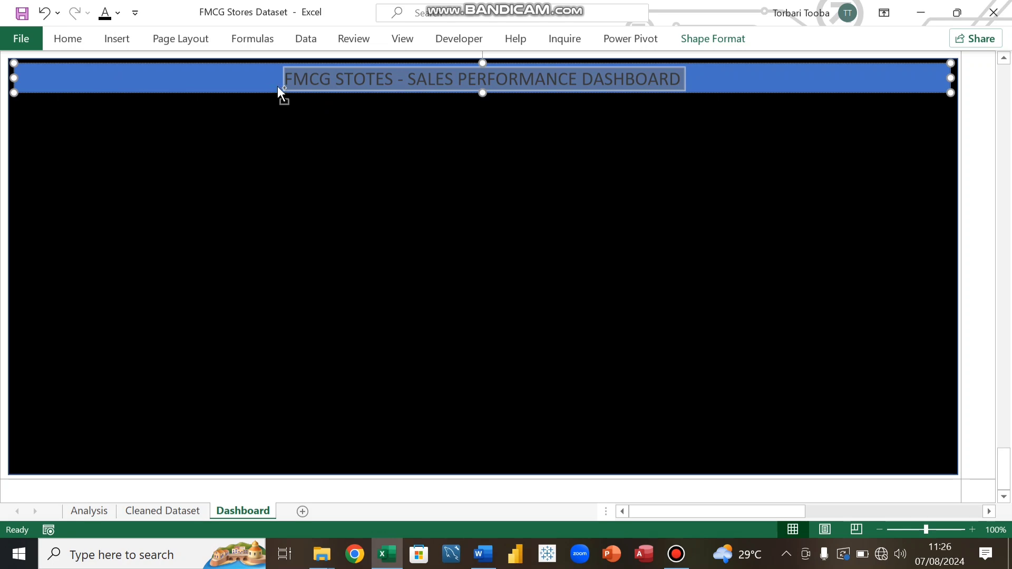
{"action": "key", "text": "ctrl+b"}
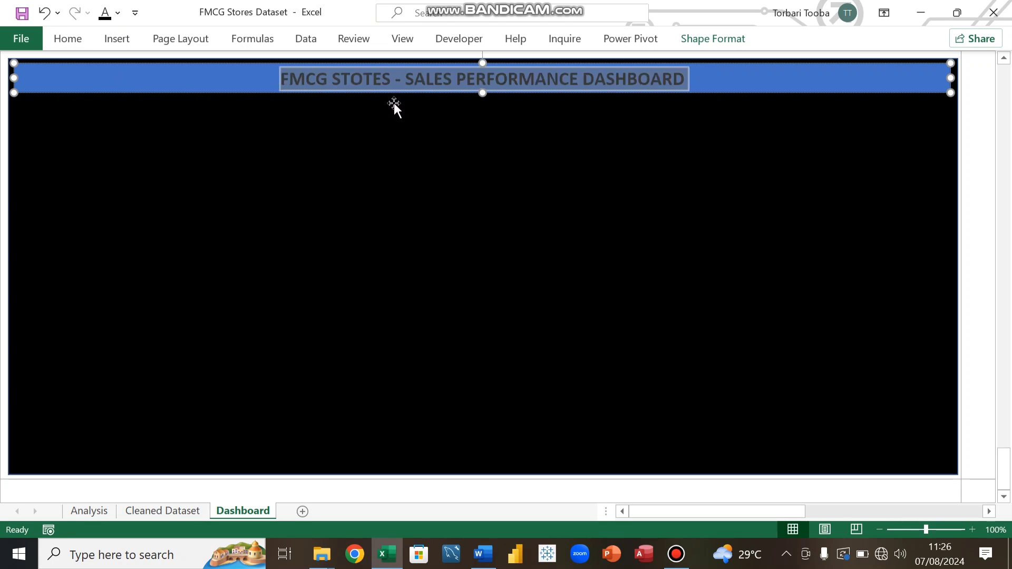
{"action": "left_click", "coordinate": [170, 80]}
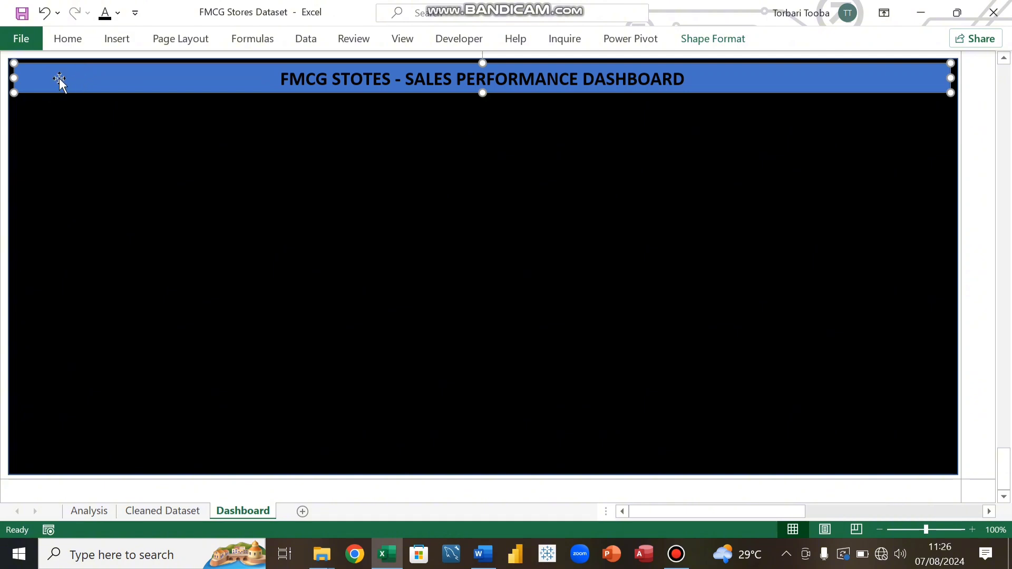
Step: Set the title banner's fill colour to white
{"action": "left_click", "coordinate": [67, 41]}
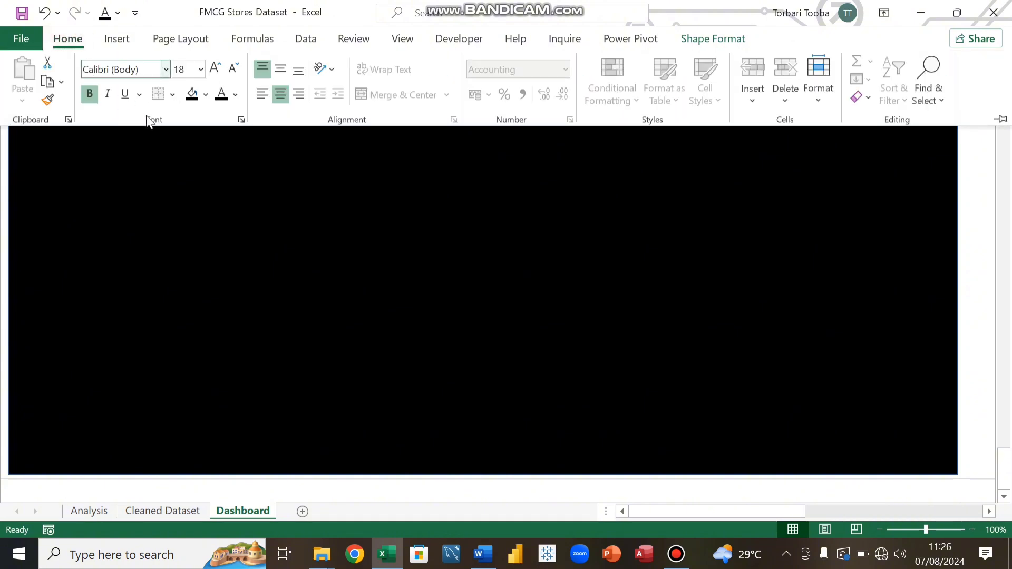
{"action": "left_click", "coordinate": [205, 96]}
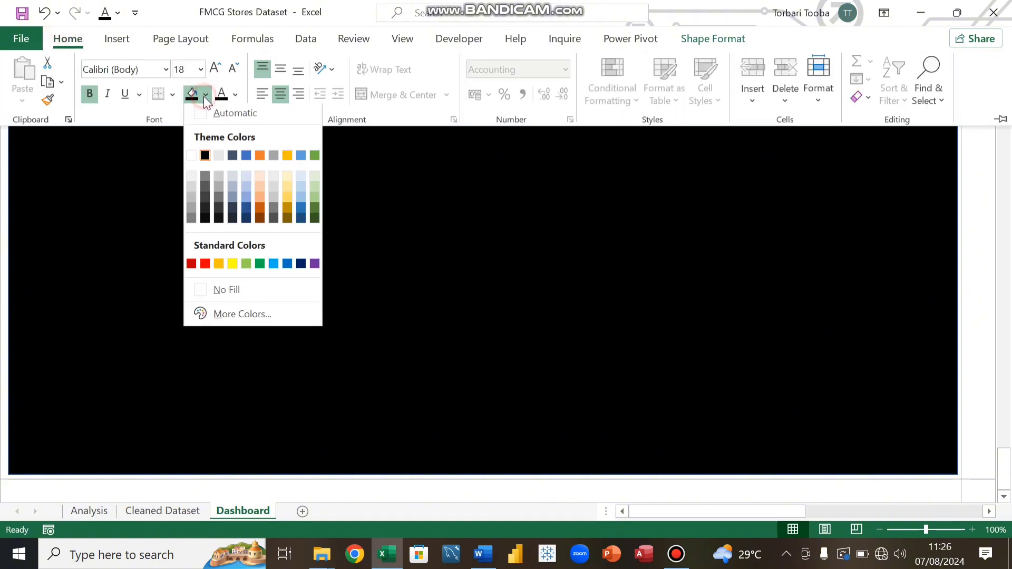
{"action": "left_click", "coordinate": [190, 158]}
{"action": "left_click", "coordinate": [261, 154]}
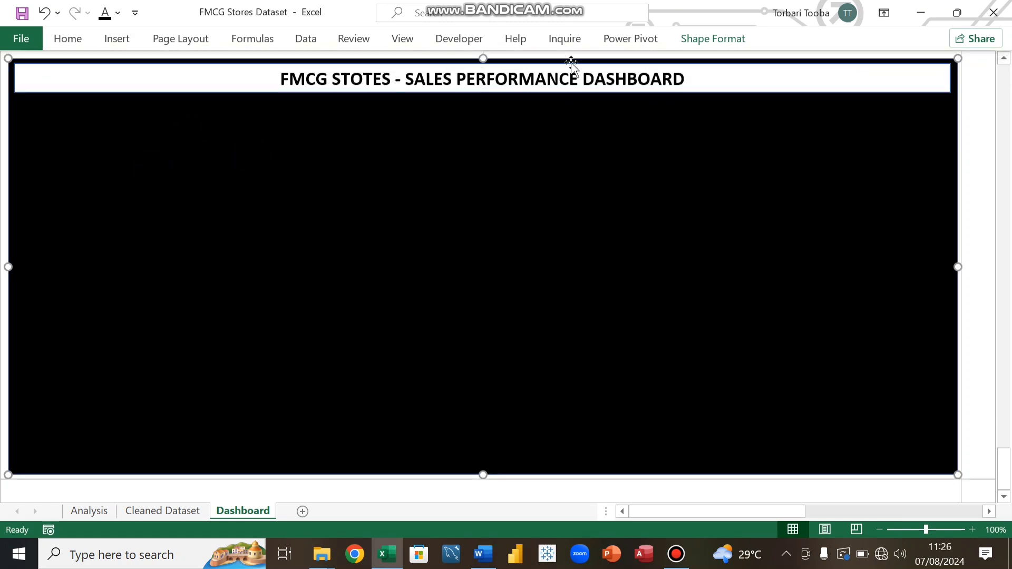
Step: Select all the banner title text and set its font colour to blue
{"action": "left_click", "coordinate": [558, 79]}
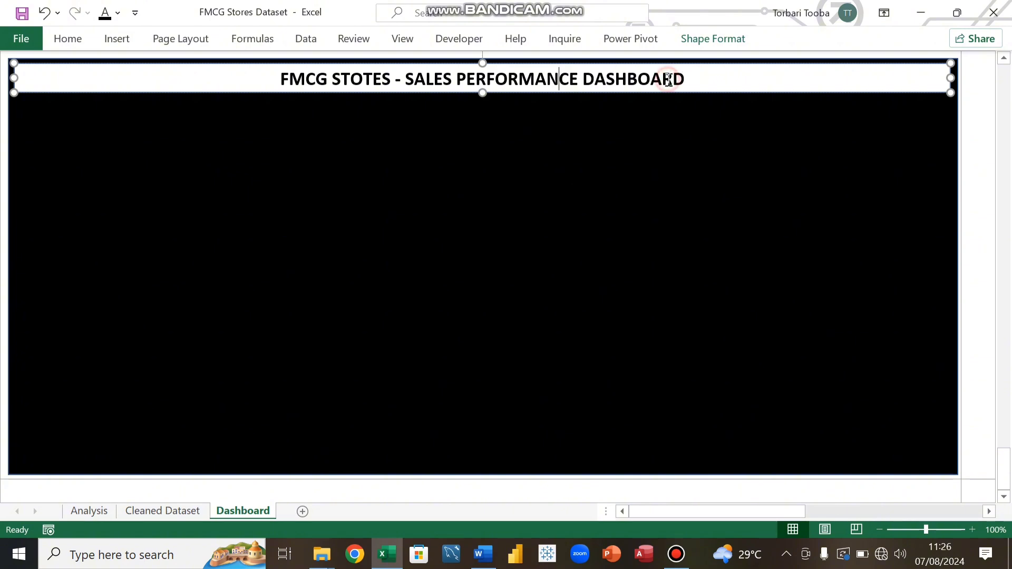
{"action": "key", "text": "ctrl+a"}
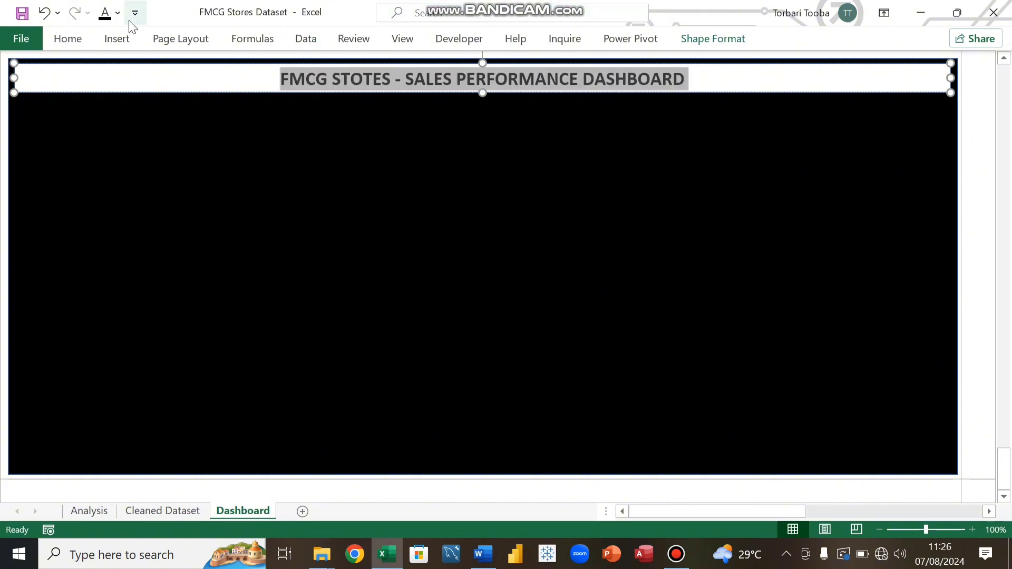
{"action": "left_click", "coordinate": [67, 39]}
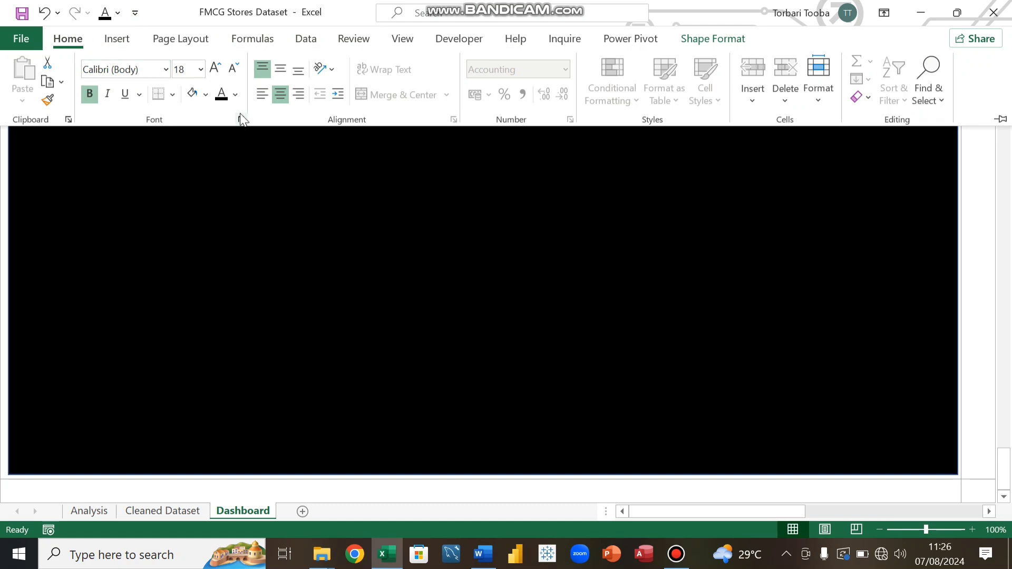
{"action": "left_click", "coordinate": [235, 95]}
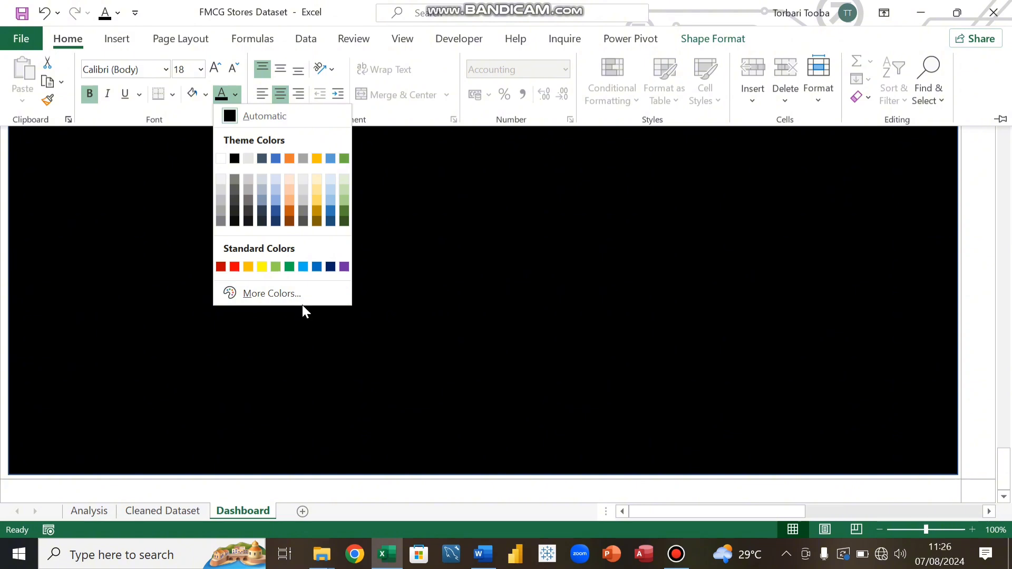
{"action": "left_click", "coordinate": [317, 267]}
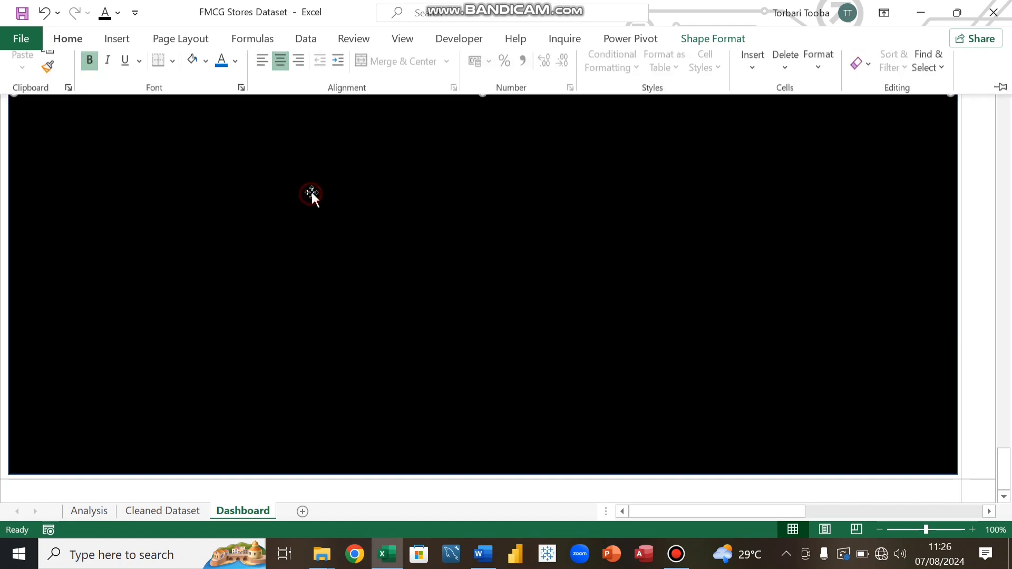
{"action": "left_click", "coordinate": [466, 153]}
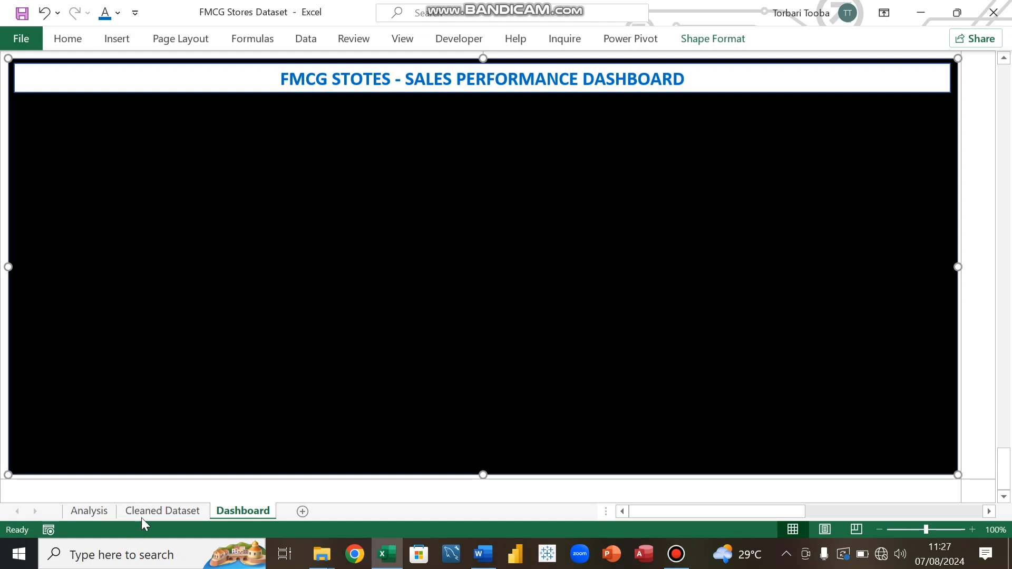
Step: Review the summary totals at the top of the Analysis sheet, then return to the Dashboard sheet
{"action": "left_click", "coordinate": [103, 514]}
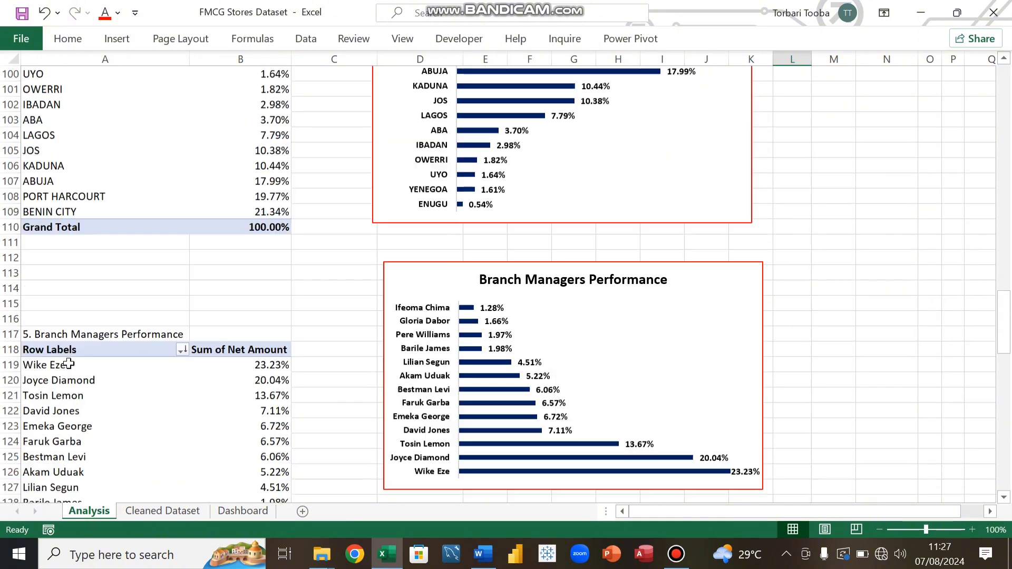
{"action": "scroll", "coordinate": [69, 364], "scroll_direction": "up", "scroll_amount": 20}
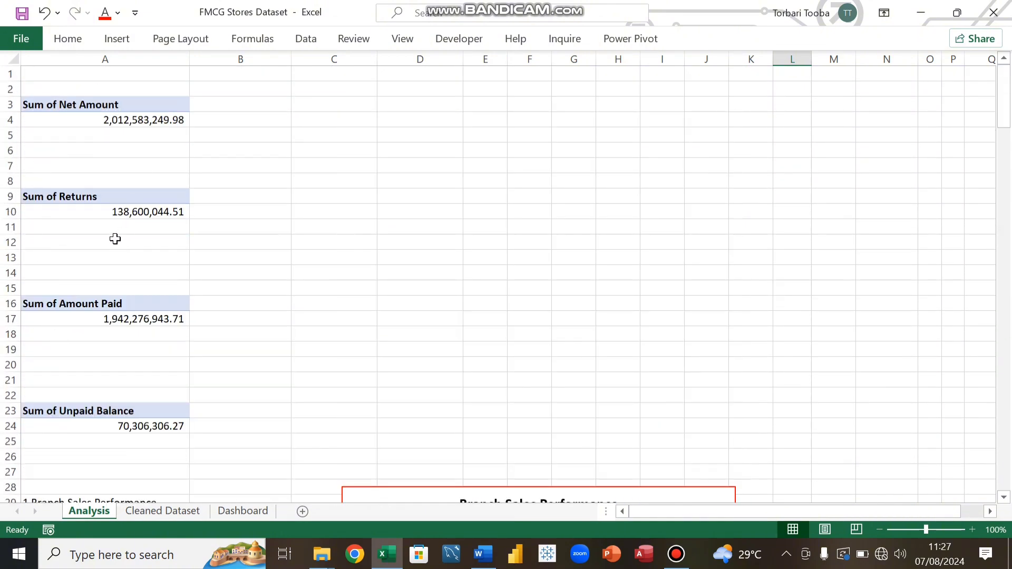
{"action": "mouse_move", "coordinate": [93, 122]}
{"action": "left_click", "coordinate": [244, 512]}
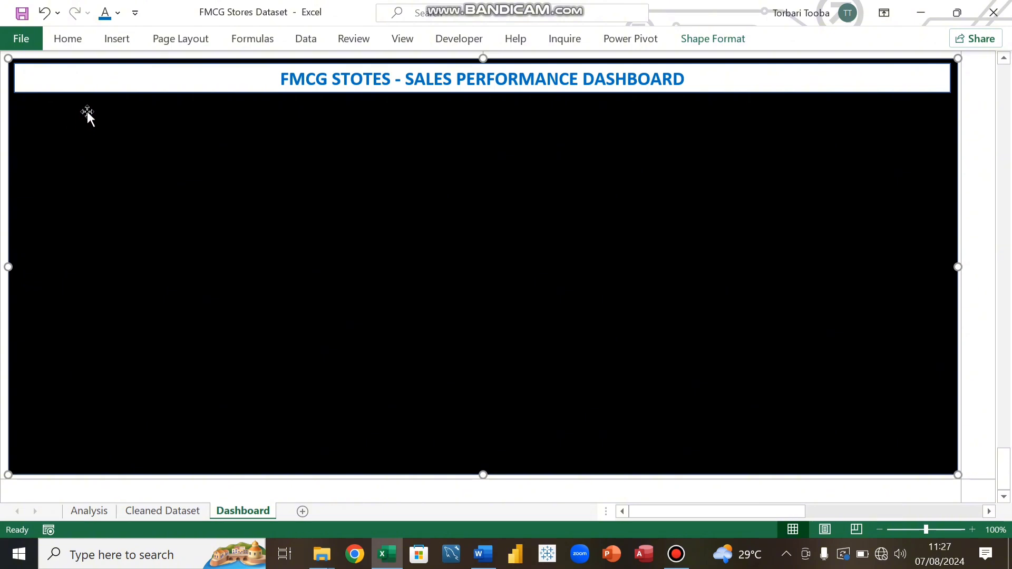
Step: Draw a small rounded rectangle below the banner's left end and label it Total Sales
{"action": "left_click", "coordinate": [118, 42]}
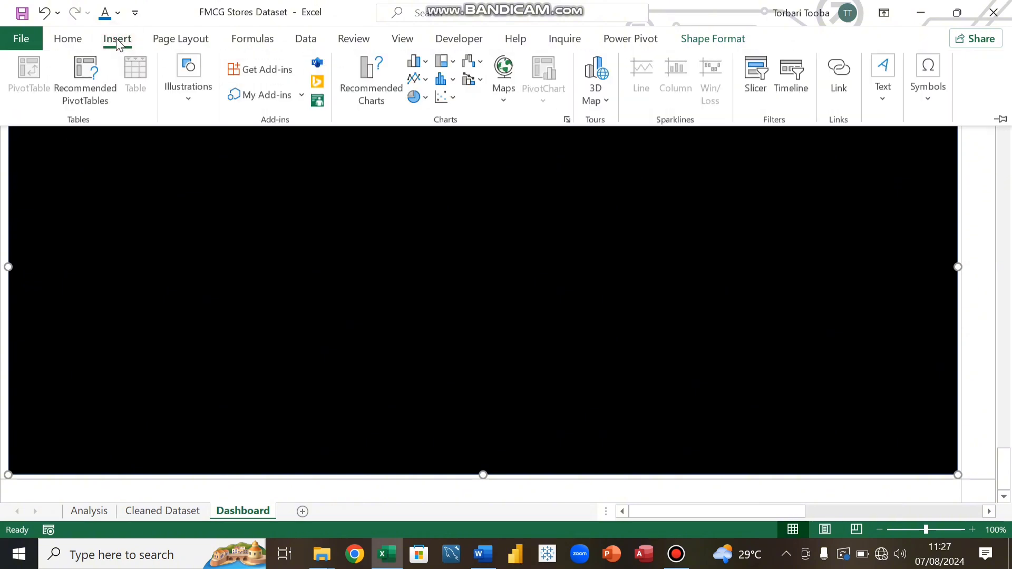
{"action": "left_click", "coordinate": [184, 95]}
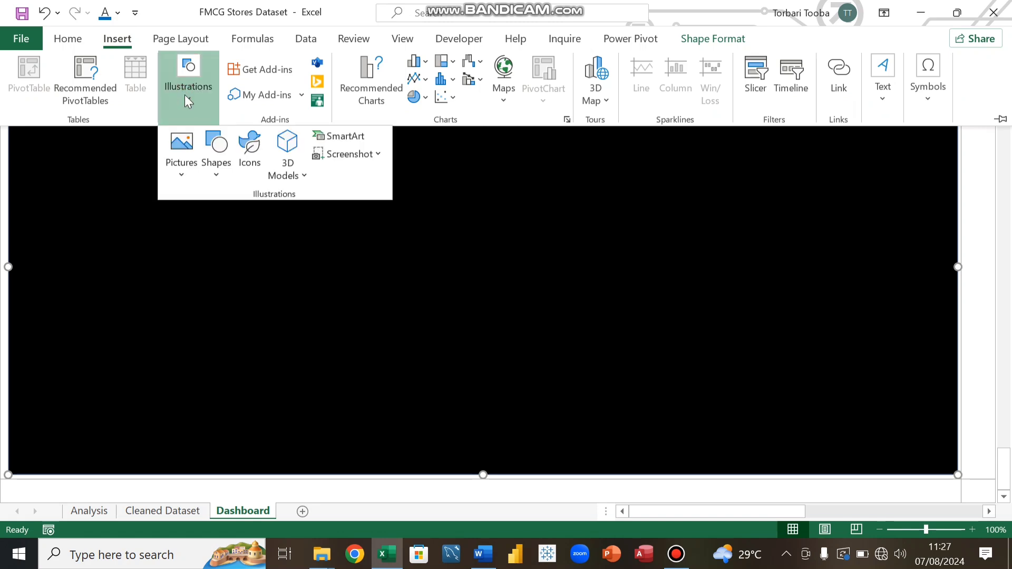
{"action": "left_click", "coordinate": [216, 164]}
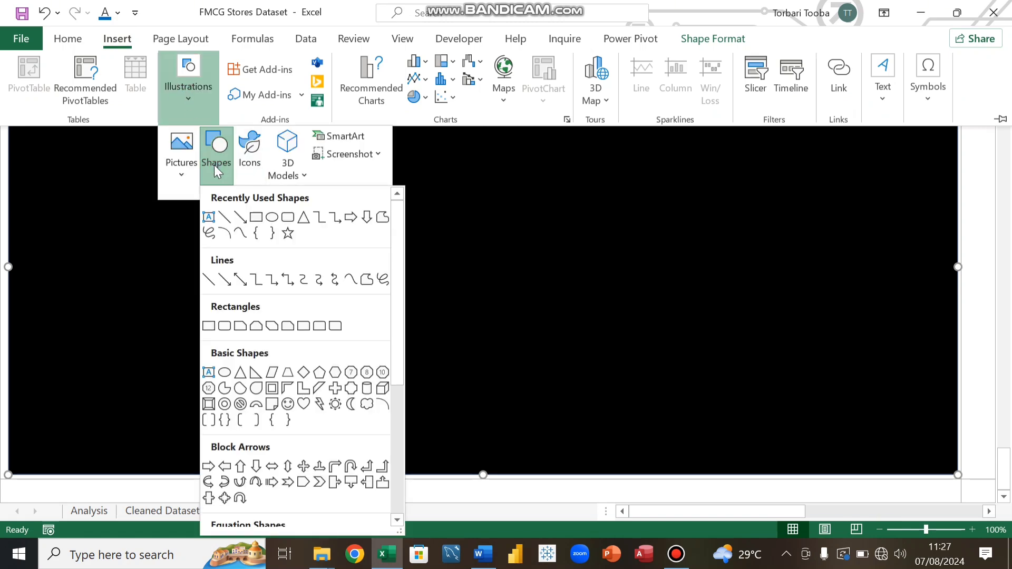
{"action": "left_click", "coordinate": [287, 218]}
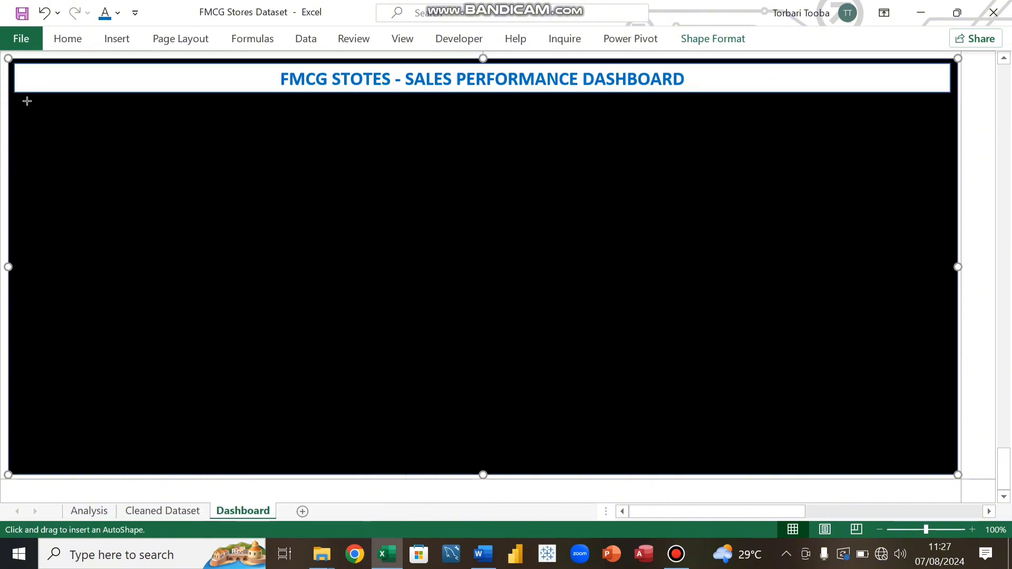
{"action": "left_click_drag", "start_coordinate": [27, 101], "coordinate": [143, 115]}
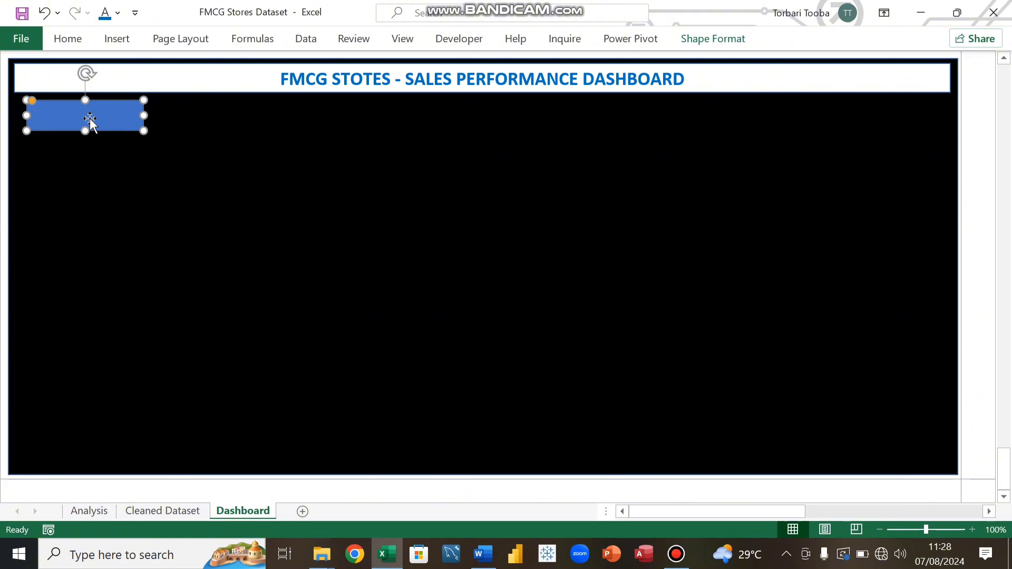
{"action": "type", "text": "Total Sales"}
Step: Make the Total Sales label bold and enlarge it to 14 pt
{"action": "key", "text": "ctrl+a"}
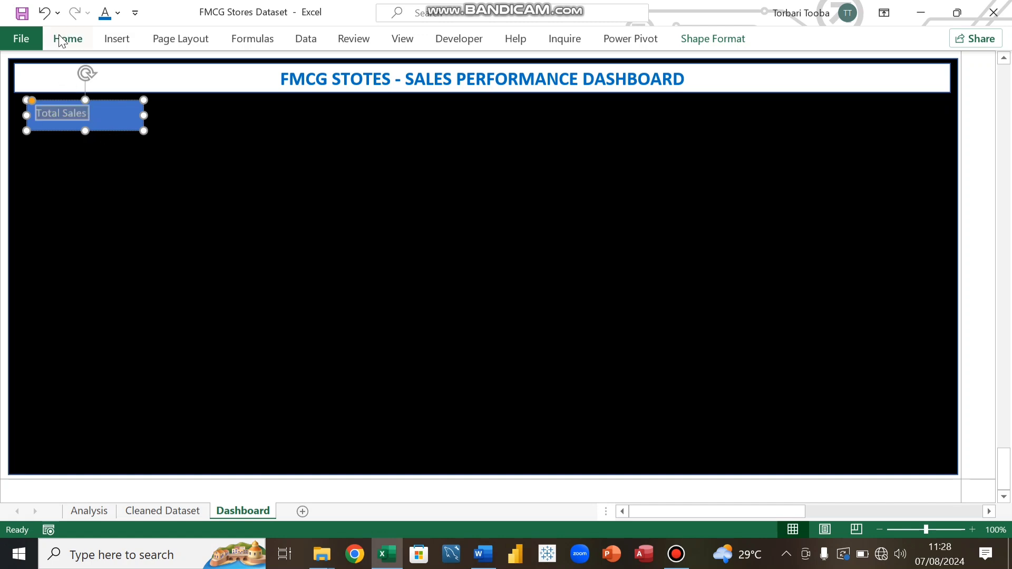
{"action": "key", "text": "ctrl+b"}
{"action": "left_click", "coordinate": [61, 40]}
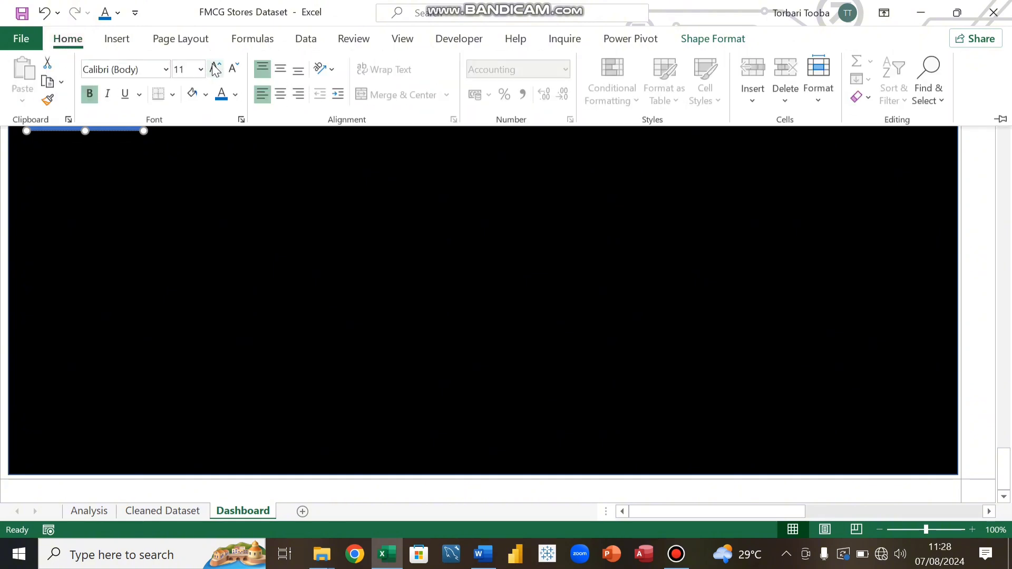
{"action": "left_click", "coordinate": [215, 68]}
{"action": "left_click", "coordinate": [215, 69]}
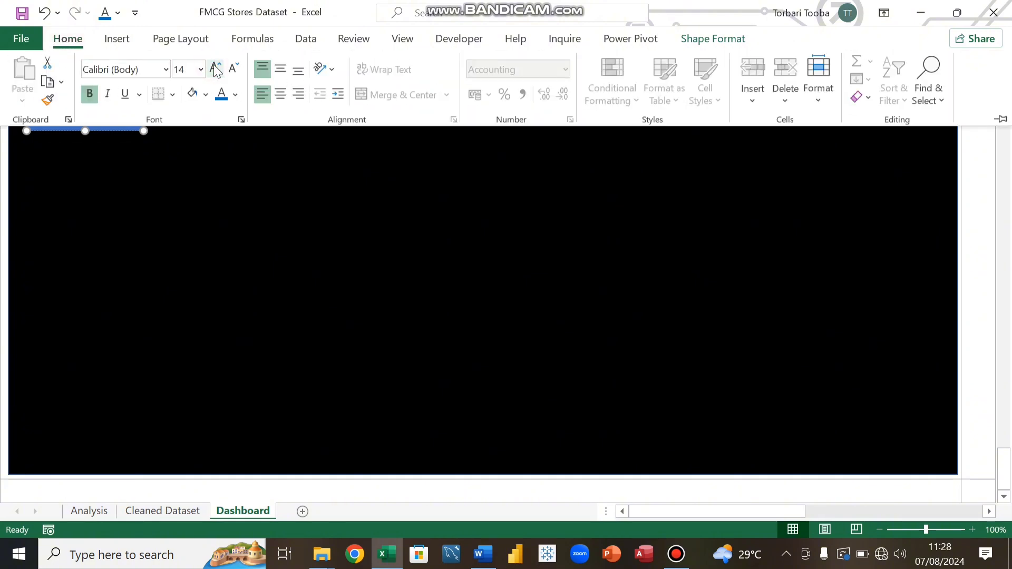
{"action": "left_click", "coordinate": [213, 204]}
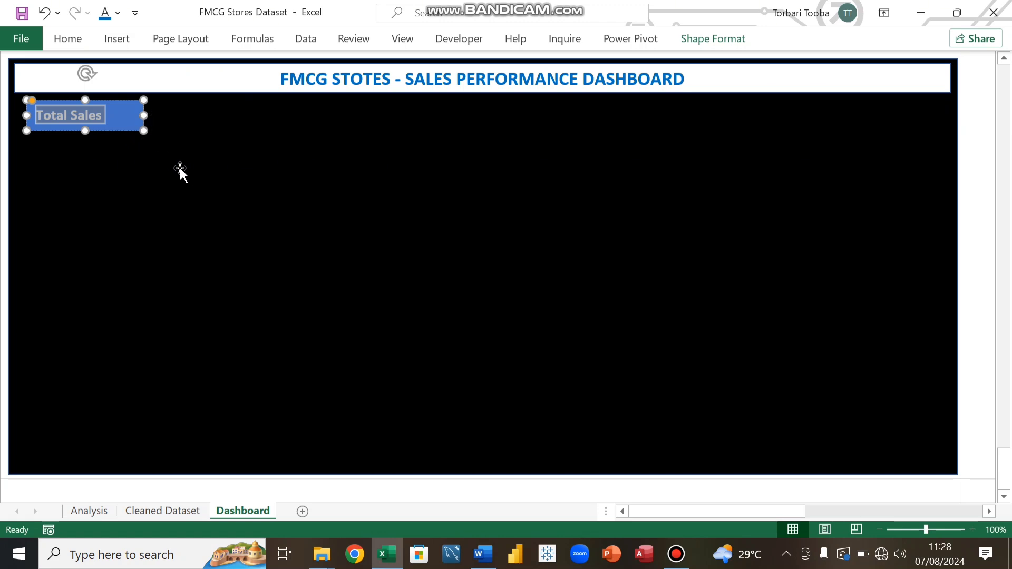
{"action": "key", "text": "ctrl+shift+period"}
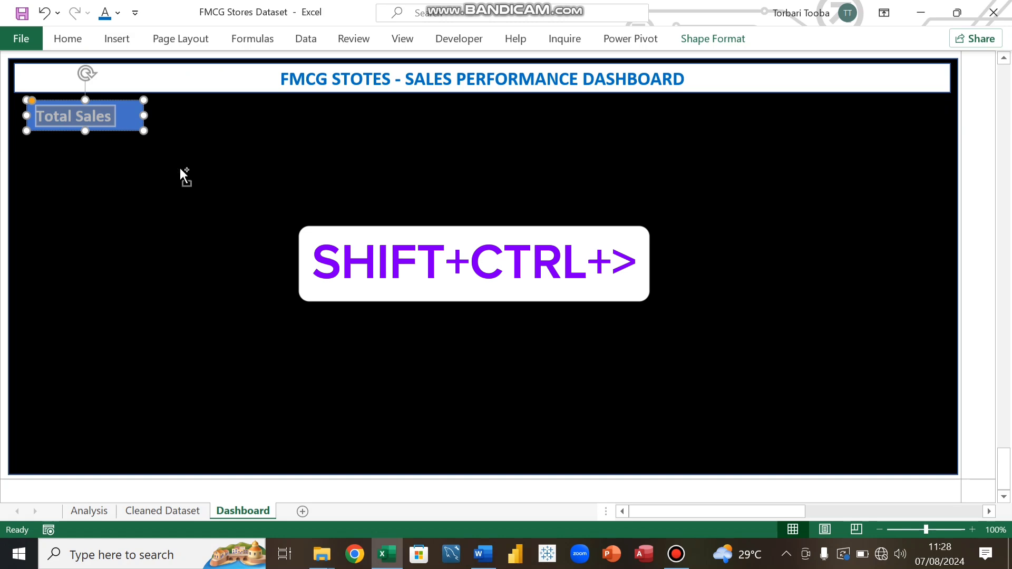
{"action": "key", "text": "ctrl+shift+comma"}
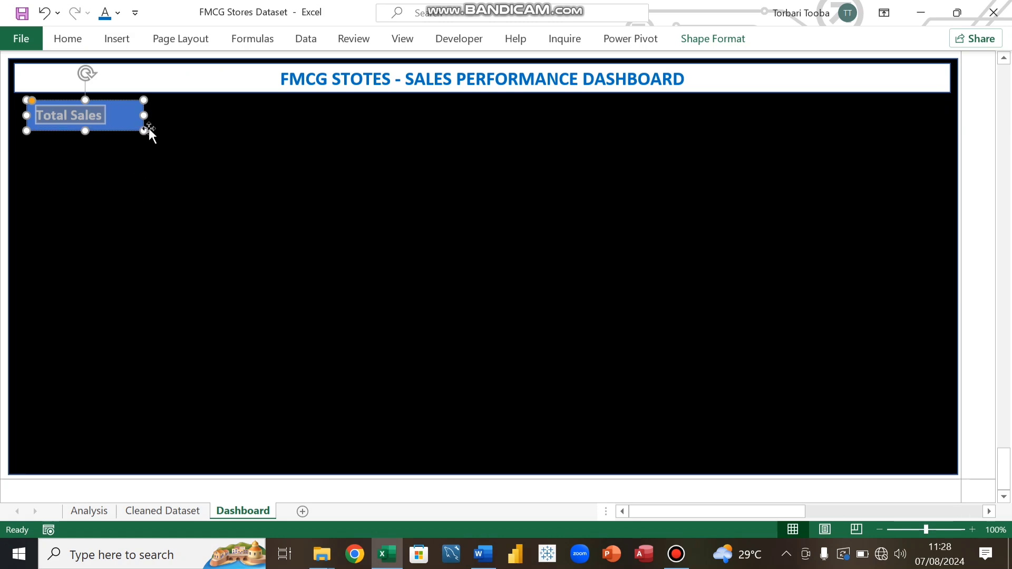
Step: Narrow the Total Sales box to fit its text, duplicate it and place the copy directly below
{"action": "left_click_drag", "start_coordinate": [143, 115], "coordinate": [117, 116]}
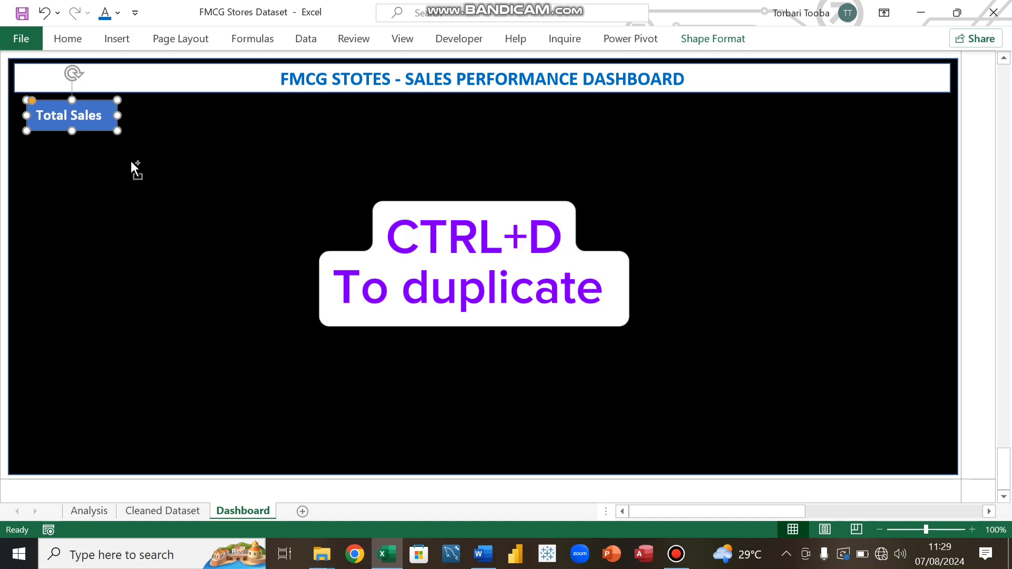
{"action": "key", "text": "ctrl+d"}
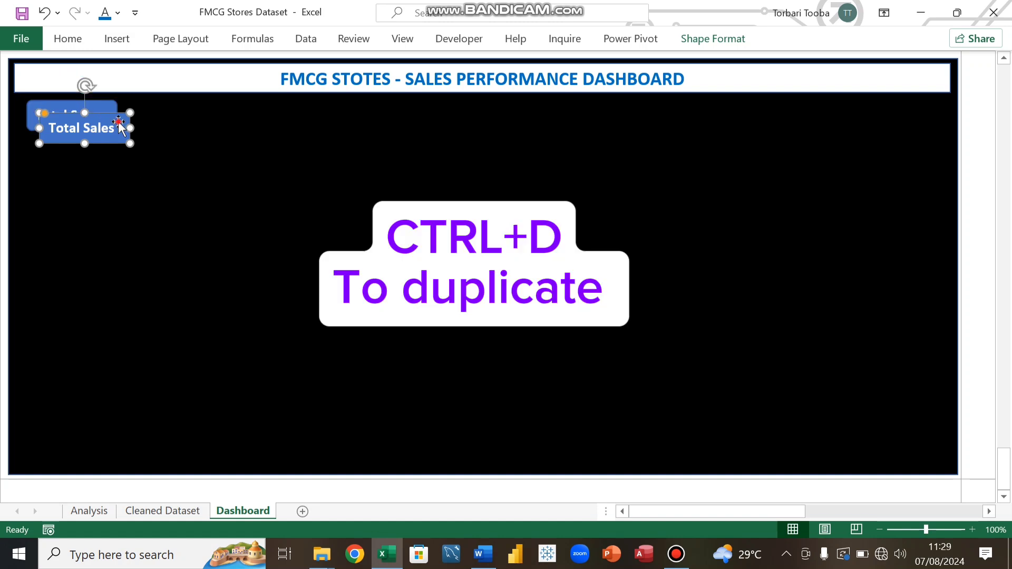
{"action": "left_click_drag", "start_coordinate": [116, 122], "coordinate": [106, 142]}
{"action": "left_click", "coordinate": [105, 143]}
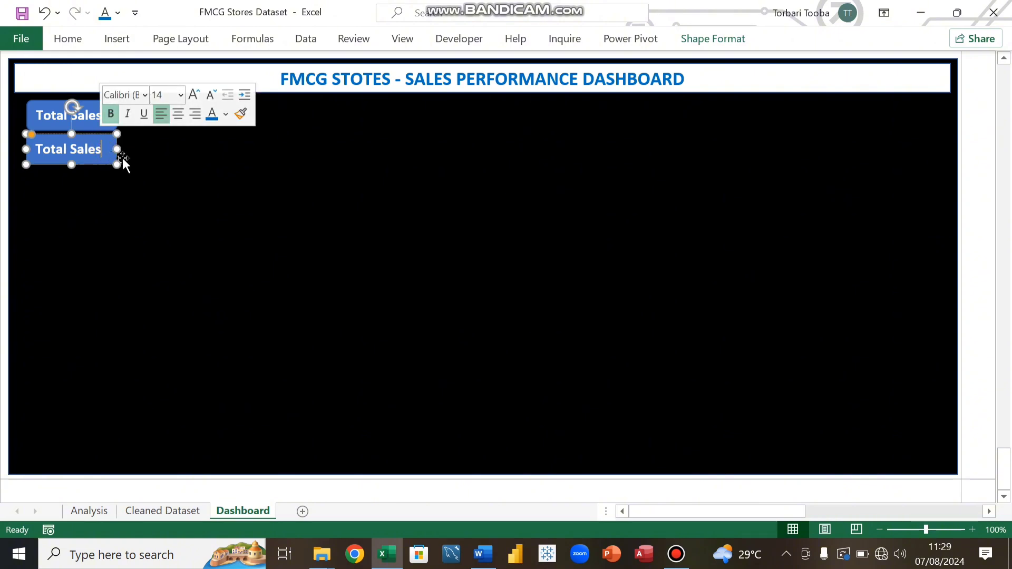
{"action": "left_click", "coordinate": [140, 179]}
{"action": "left_click", "coordinate": [106, 143]}
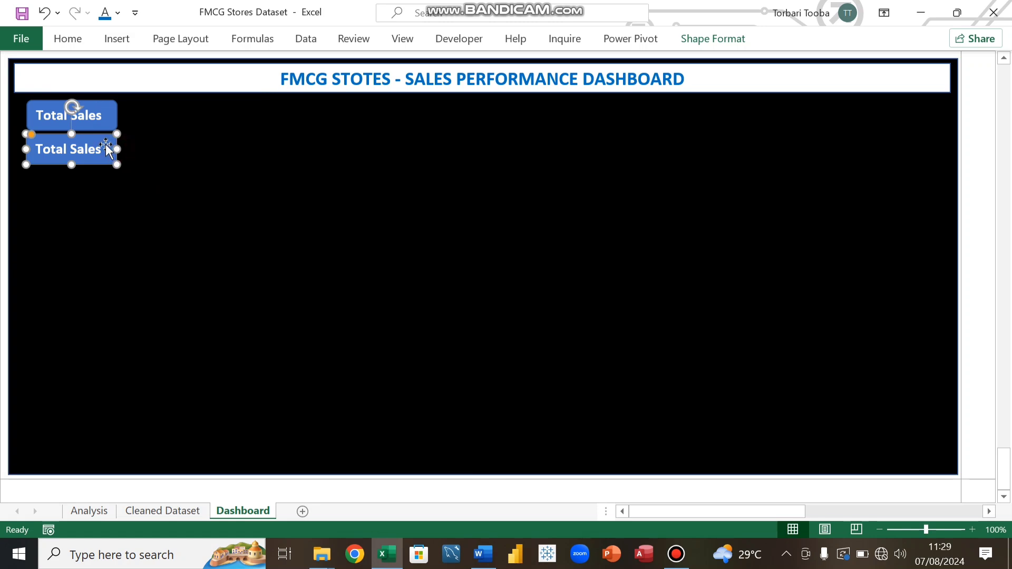
{"action": "left_click_drag", "start_coordinate": [106, 143], "coordinate": [107, 139]}
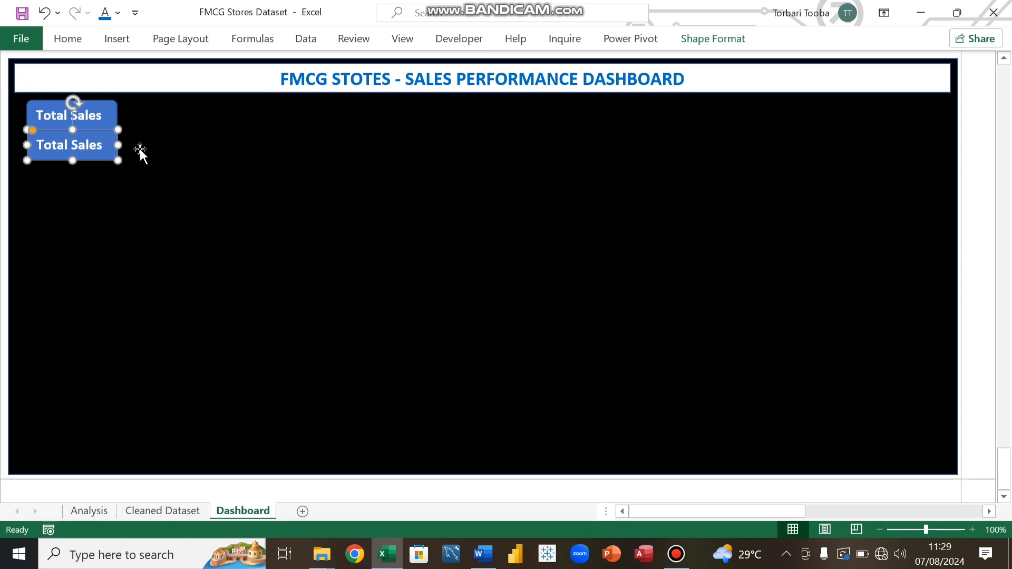
{"action": "left_click", "coordinate": [141, 145]}
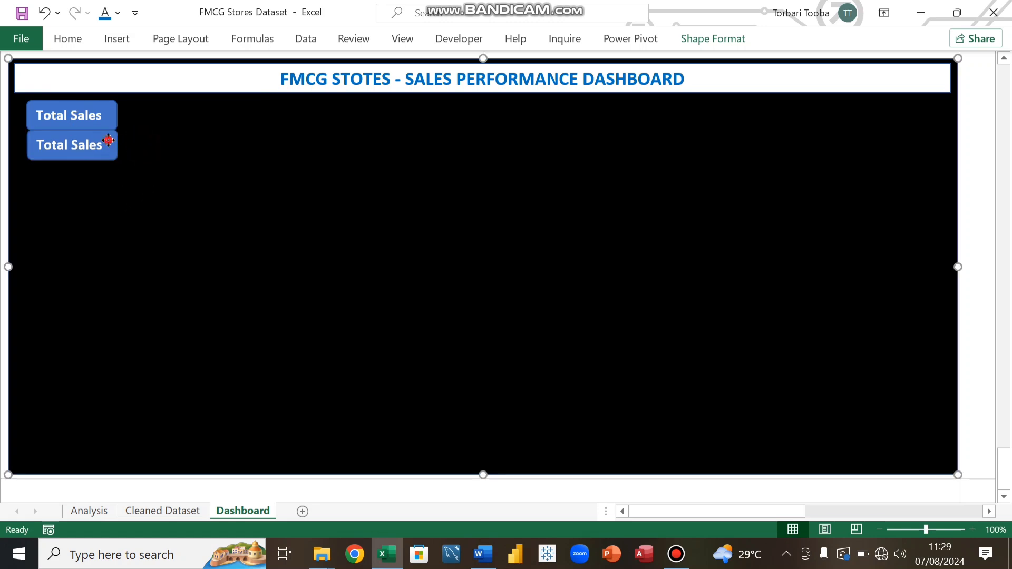
Step: Duplicate the box five more times and arrange the copies in a column down the left side
{"action": "left_click", "coordinate": [108, 140]}
{"action": "key", "text": "ctrl+d"}
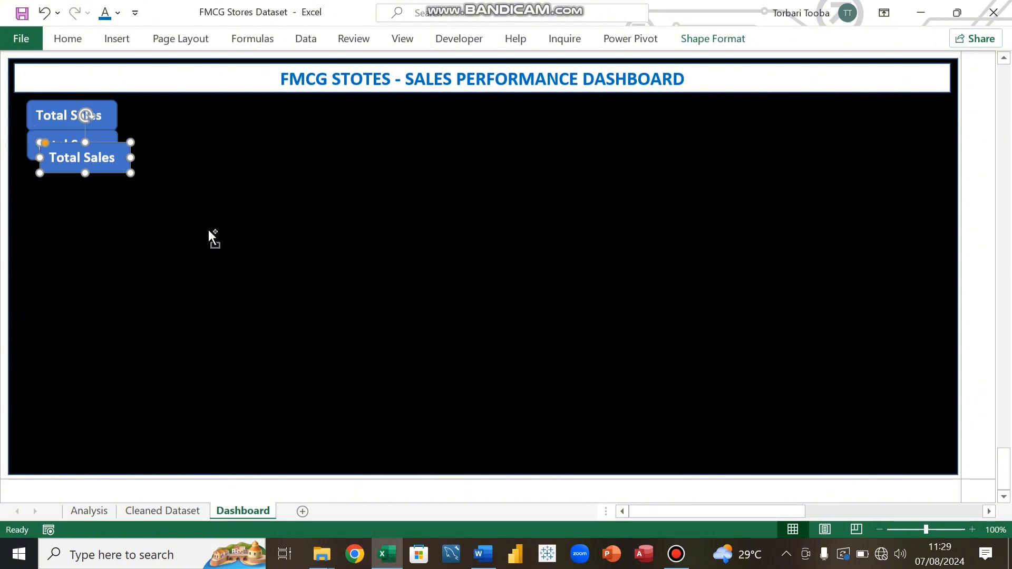
{"action": "key", "text": "ctrl+d"}
{"action": "key", "text": "ctrl+d"}
{"action": "key", "text": "ctrl+d"}
{"action": "key", "text": "ctrl+d"}
{"action": "key", "text": "ctrl+d"}
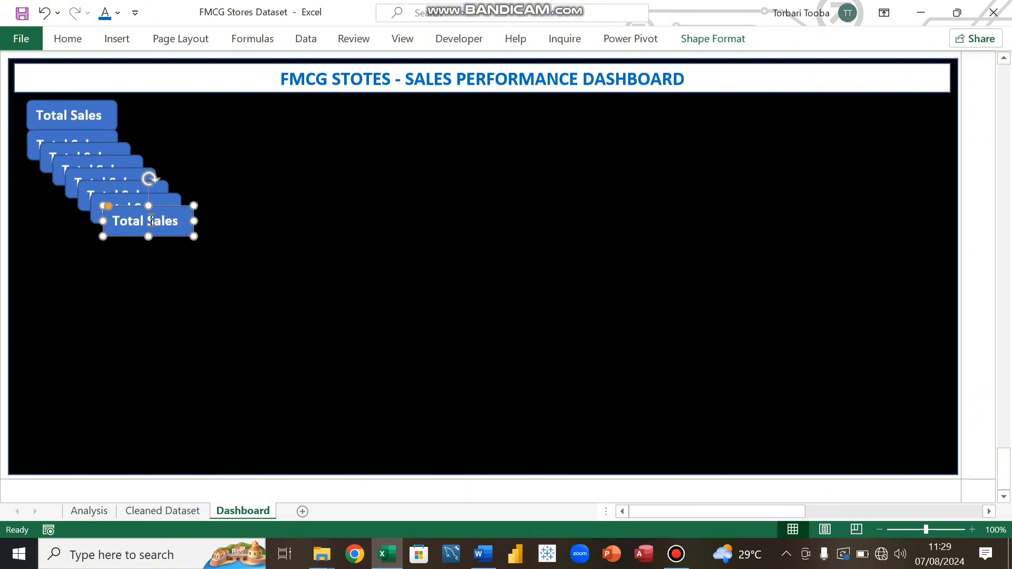
{"action": "left_click_drag", "start_coordinate": [180, 212], "coordinate": [94, 350]}
{"action": "left_click_drag", "start_coordinate": [163, 207], "coordinate": [87, 307]}
Step: Delete the text from the second box and widen the top two boxes slightly
{"action": "left_click_drag", "start_coordinate": [104, 145], "coordinate": [40, 141]}
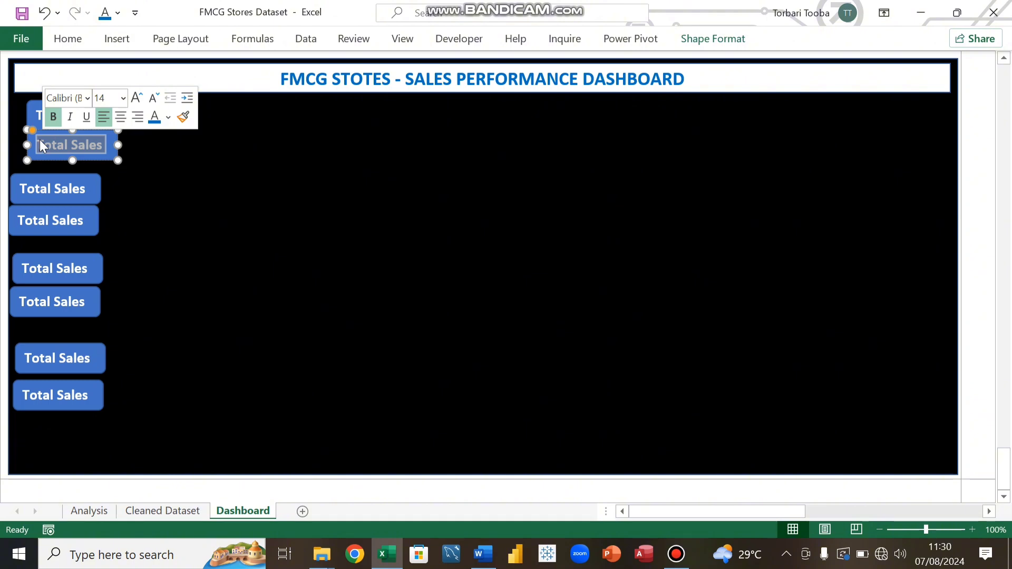
{"action": "key", "text": "Delete"}
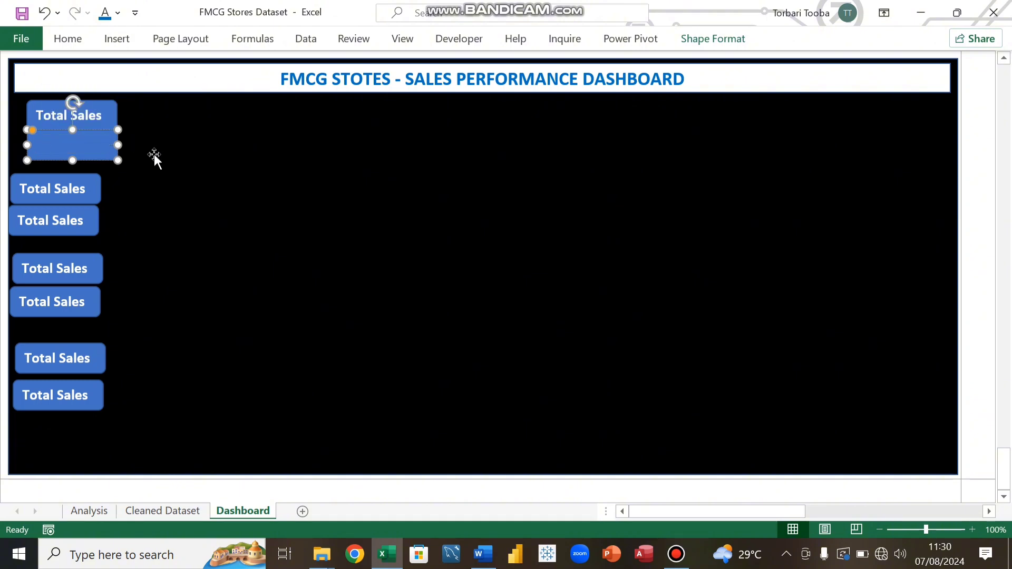
{"action": "left_click", "coordinate": [112, 112]}
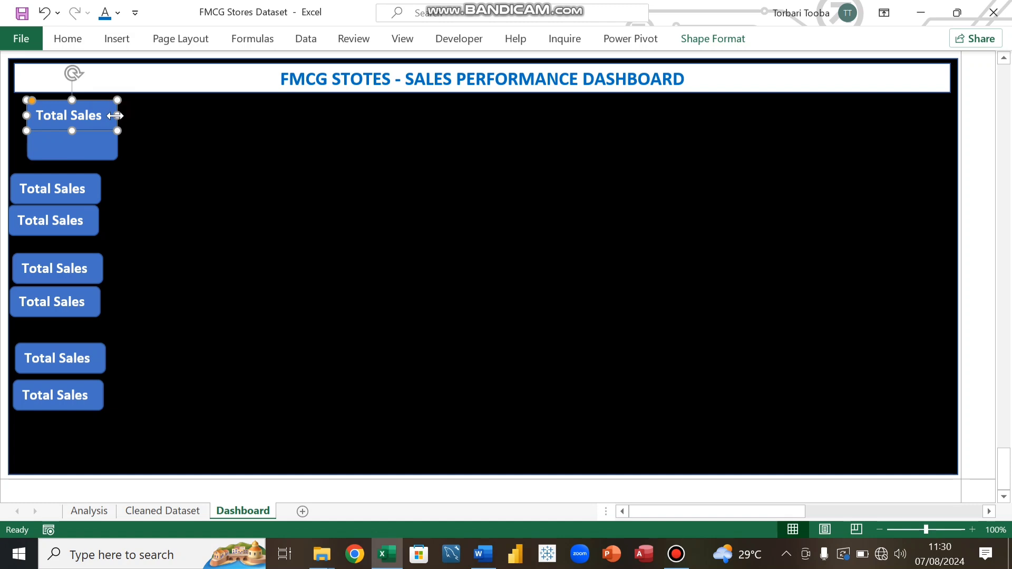
{"action": "left_click_drag", "start_coordinate": [116, 116], "coordinate": [129, 151]}
{"action": "left_click", "coordinate": [107, 142]}
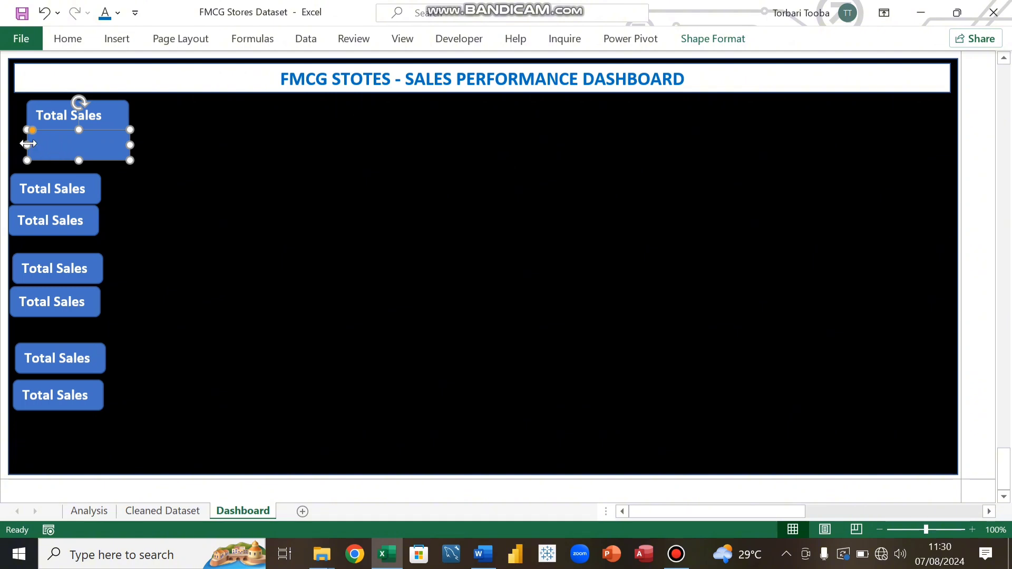
{"action": "left_click_drag", "start_coordinate": [27, 144], "coordinate": [24, 145]}
Step: On the Analysis sheet, link cell A5 to the Sum of Net Amount pivot total and apply comma number format
{"action": "left_click", "coordinate": [103, 513]}
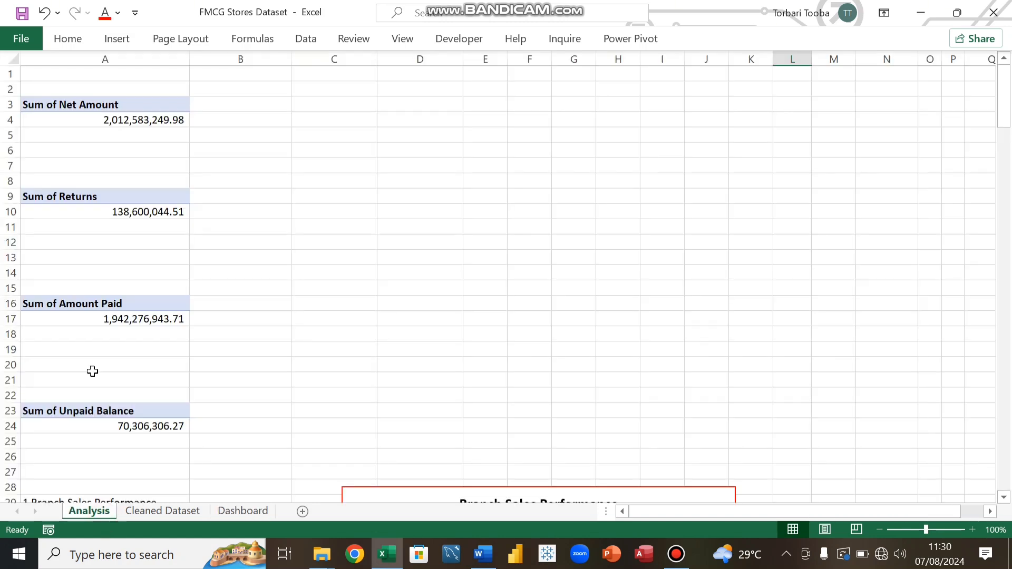
{"action": "left_click", "coordinate": [112, 137]}
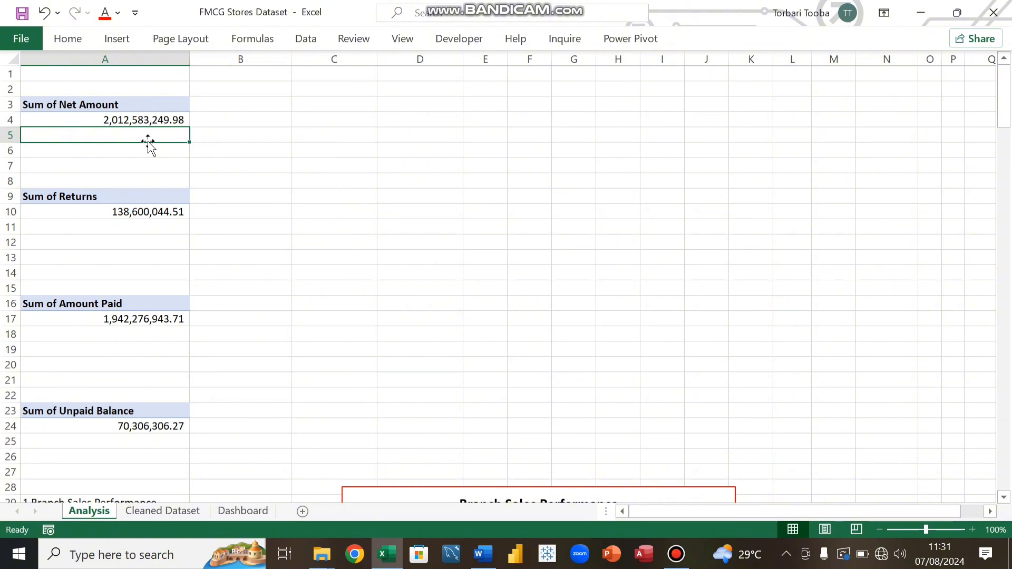
{"action": "type", "text": "="}
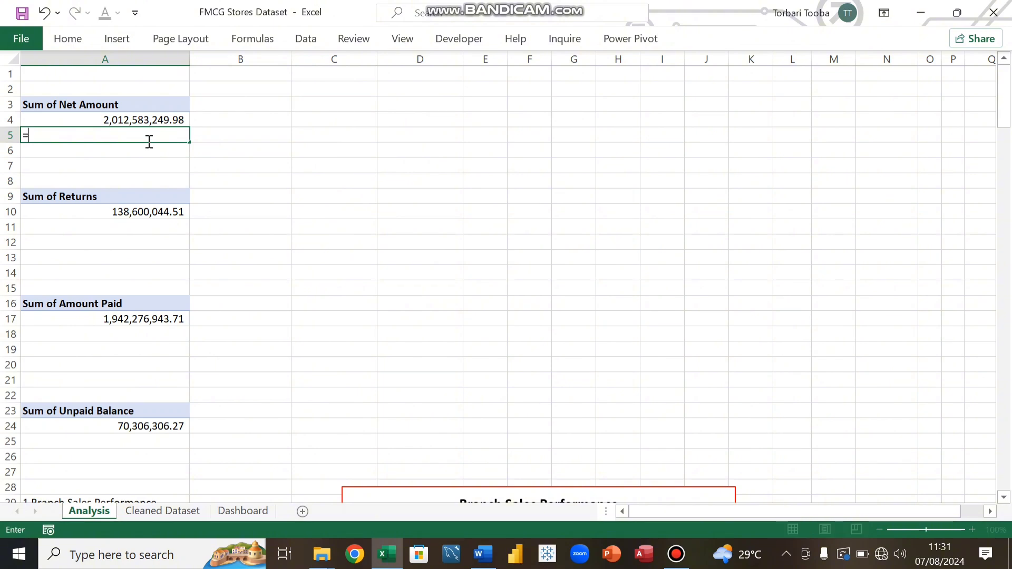
{"action": "left_click", "coordinate": [129, 120]}
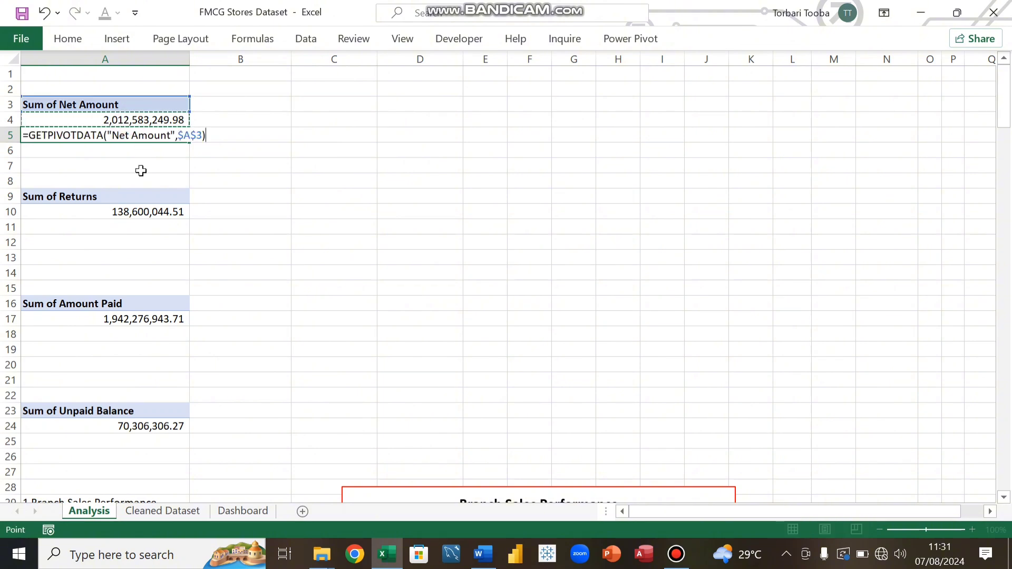
{"action": "key", "text": "Return"}
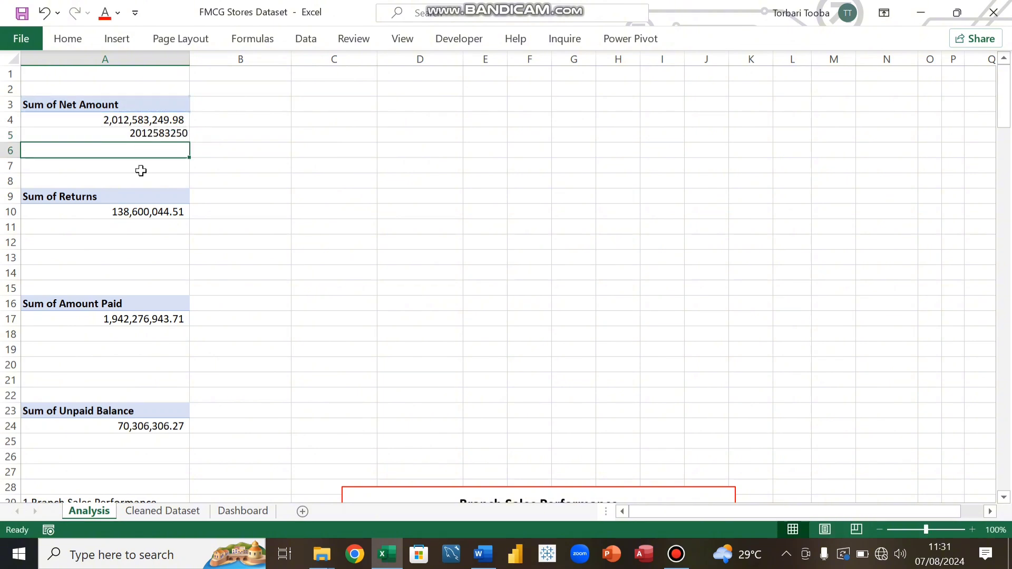
{"action": "left_click", "coordinate": [157, 134]}
{"action": "left_click", "coordinate": [67, 39]}
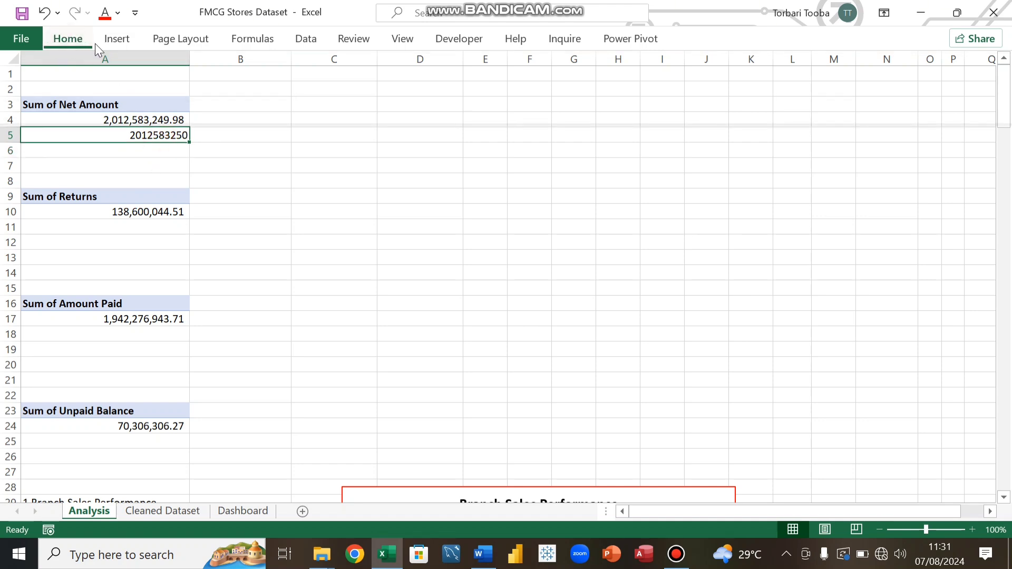
{"action": "left_click", "coordinate": [523, 94]}
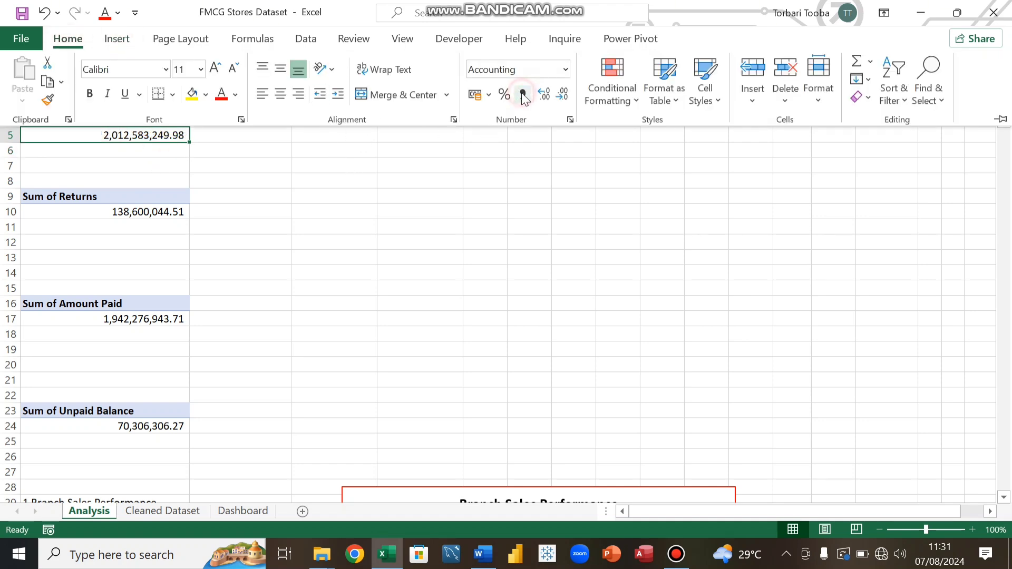
Step: Link cell A11 to the Sum of Returns pivot total and apply comma number format
{"action": "left_click", "coordinate": [127, 150]}
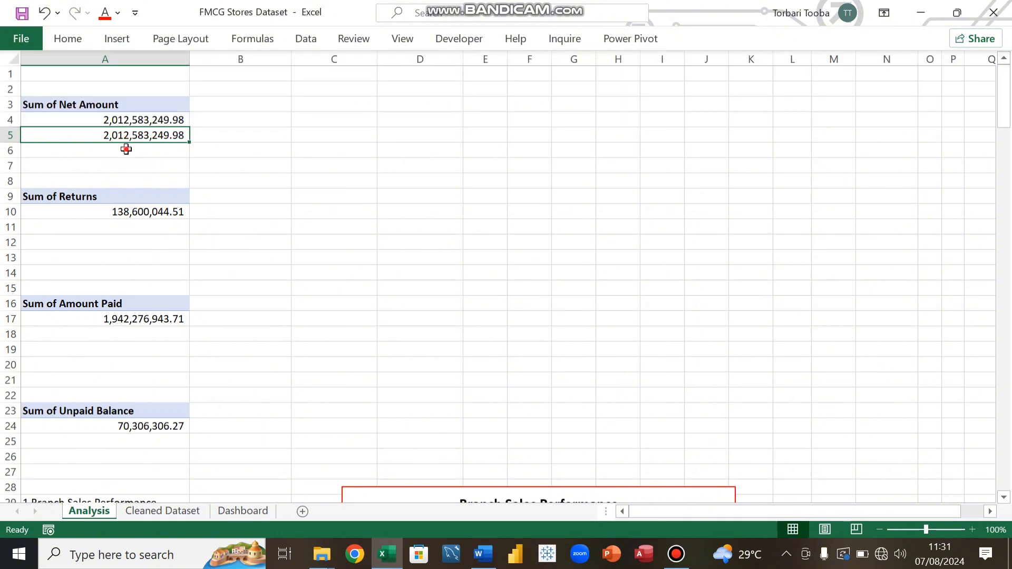
{"action": "left_click", "coordinate": [127, 150]}
{"action": "left_click", "coordinate": [118, 234]}
{"action": "type", "text": "="}
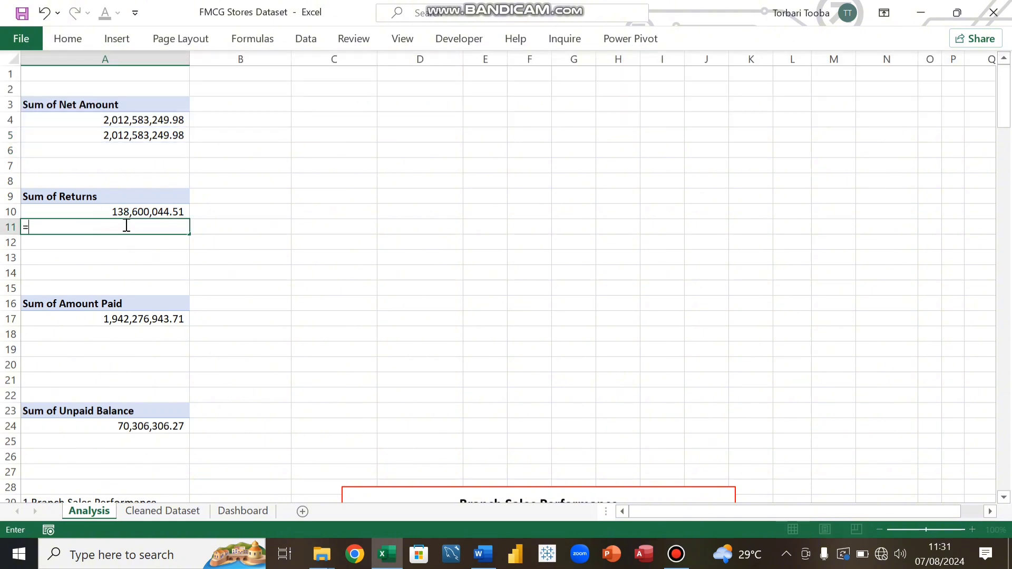
{"action": "left_click", "coordinate": [173, 212]}
{"action": "key", "text": "Return"}
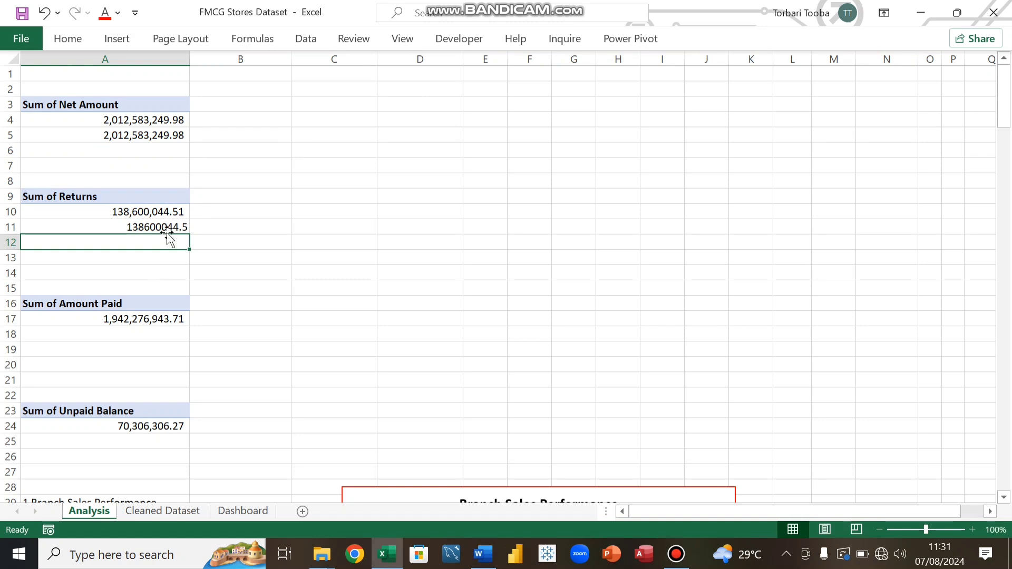
{"action": "left_click", "coordinate": [166, 228]}
{"action": "left_click", "coordinate": [67, 38]}
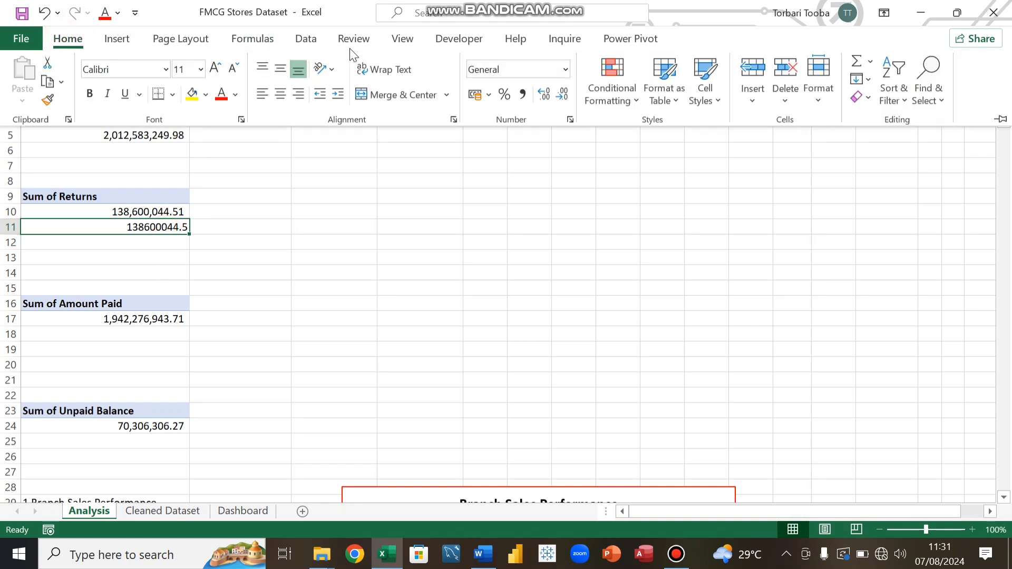
{"action": "left_click", "coordinate": [522, 98]}
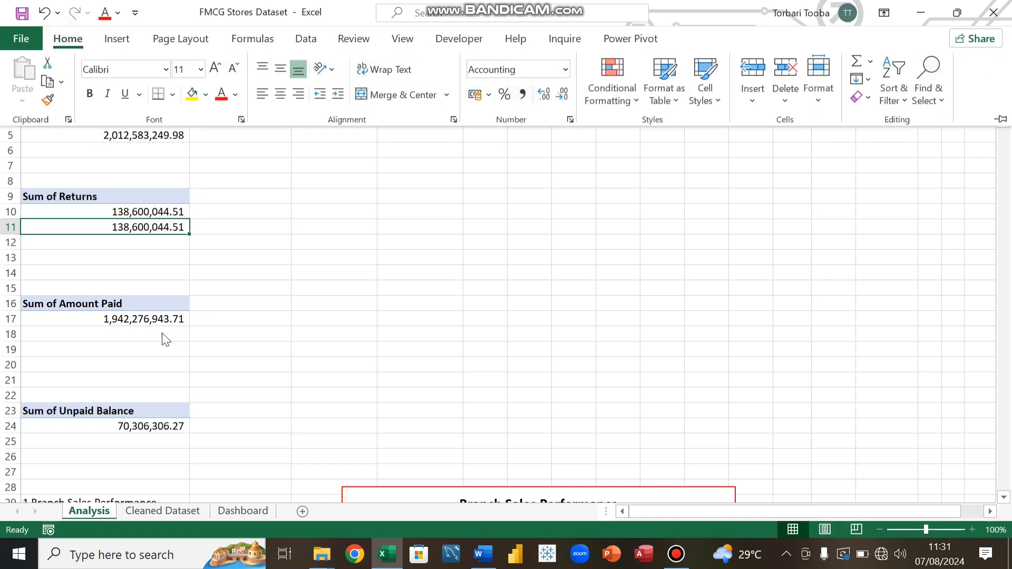
Step: Link cell A18 to the Sum of Amount Paid pivot total and apply comma number format
{"action": "left_click", "coordinate": [144, 333]}
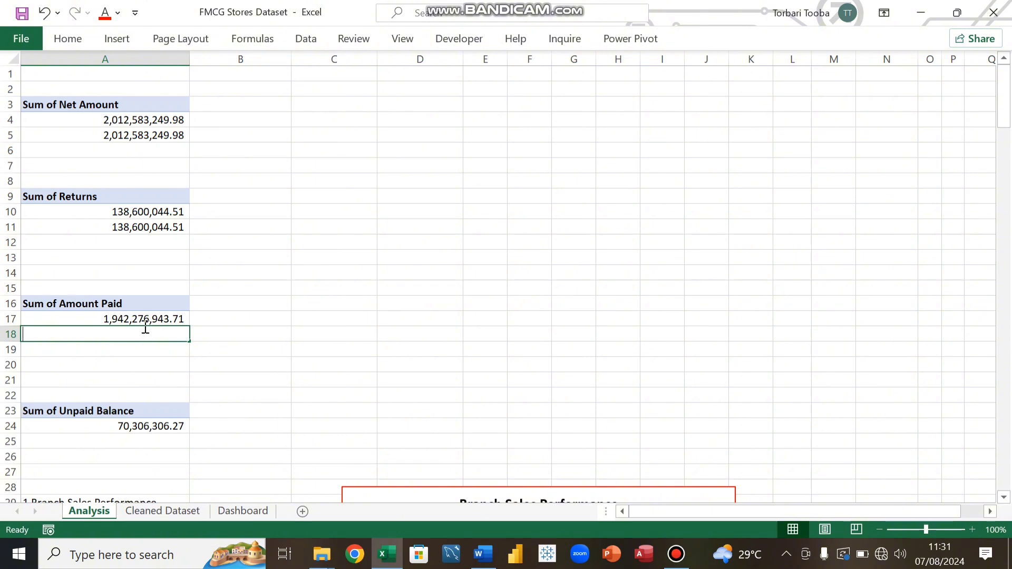
{"action": "type", "text": "="}
{"action": "left_click", "coordinate": [144, 318]}
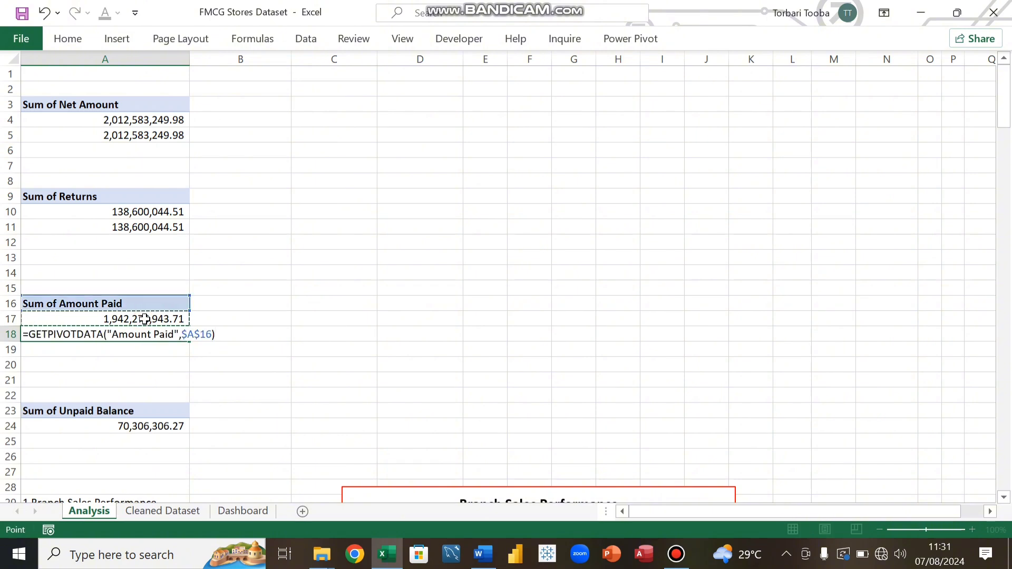
{"action": "key", "text": "Return"}
{"action": "scroll", "coordinate": [153, 250], "scroll_direction": "down", "scroll_amount": 3}
{"action": "left_click", "coordinate": [154, 196]}
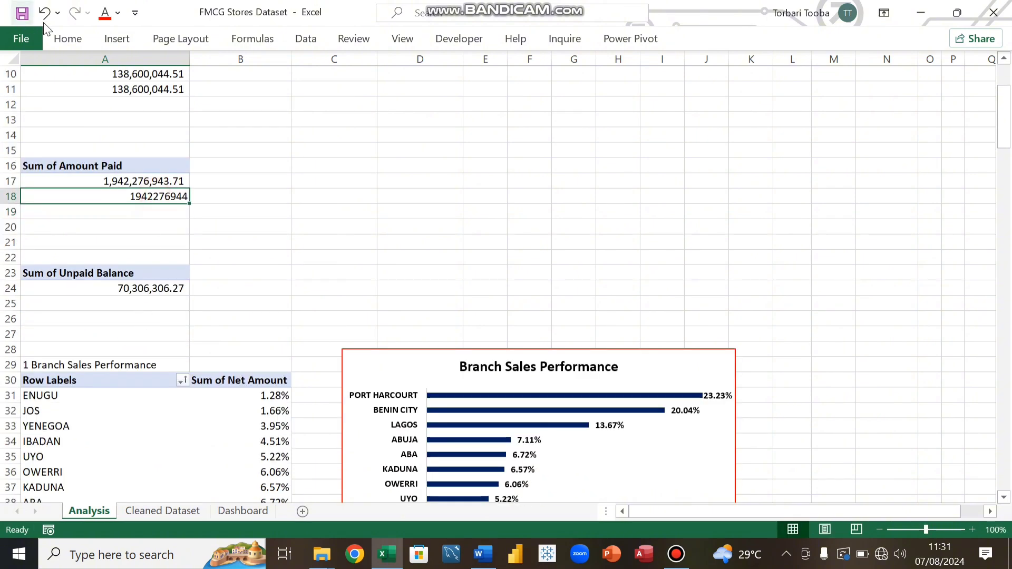
{"action": "left_click", "coordinate": [67, 37]}
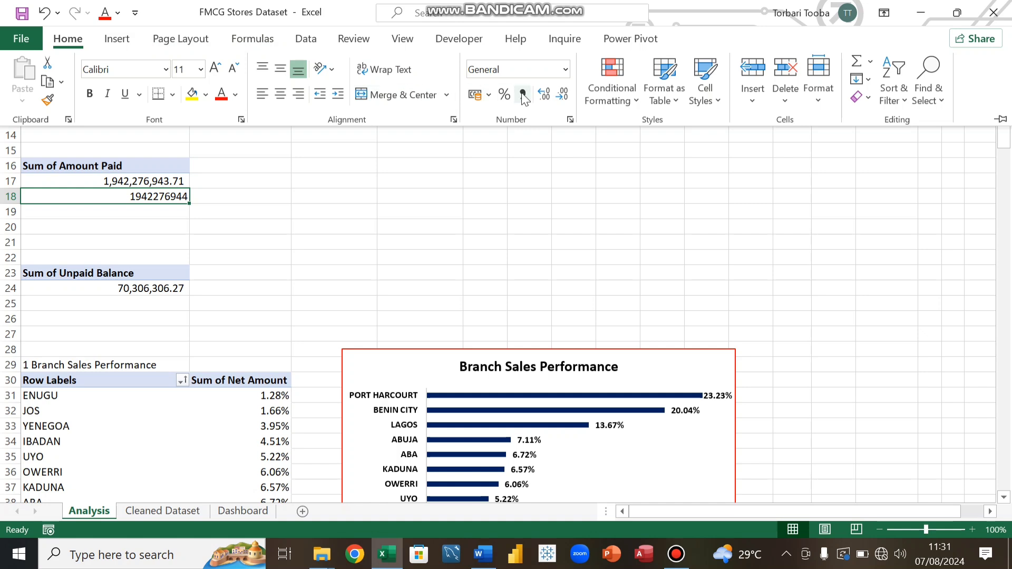
{"action": "left_click", "coordinate": [521, 94]}
Step: Link cell A25 to the Sum of Unpaid Balance pivot total and apply comma number format
{"action": "left_click", "coordinate": [134, 298]}
{"action": "left_click", "coordinate": [131, 303]}
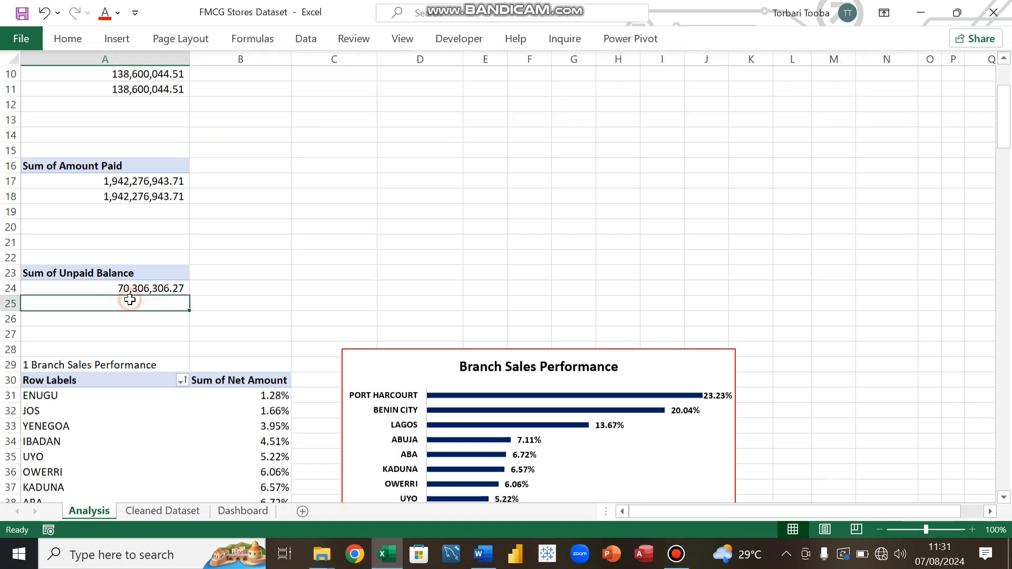
{"action": "type", "text": "="}
{"action": "left_click", "coordinate": [140, 288]}
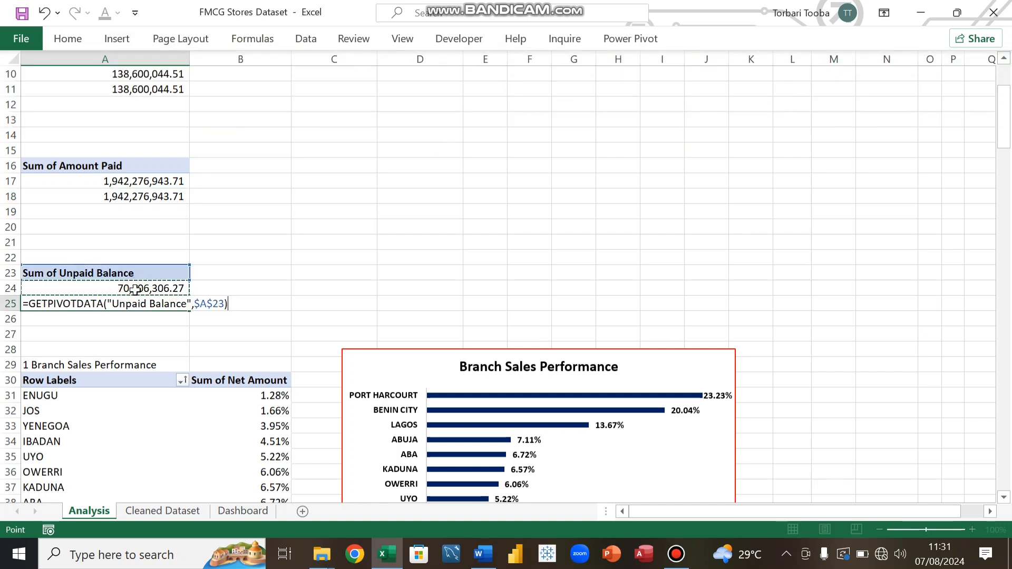
{"action": "key", "text": "Return"}
{"action": "left_click", "coordinate": [138, 304]}
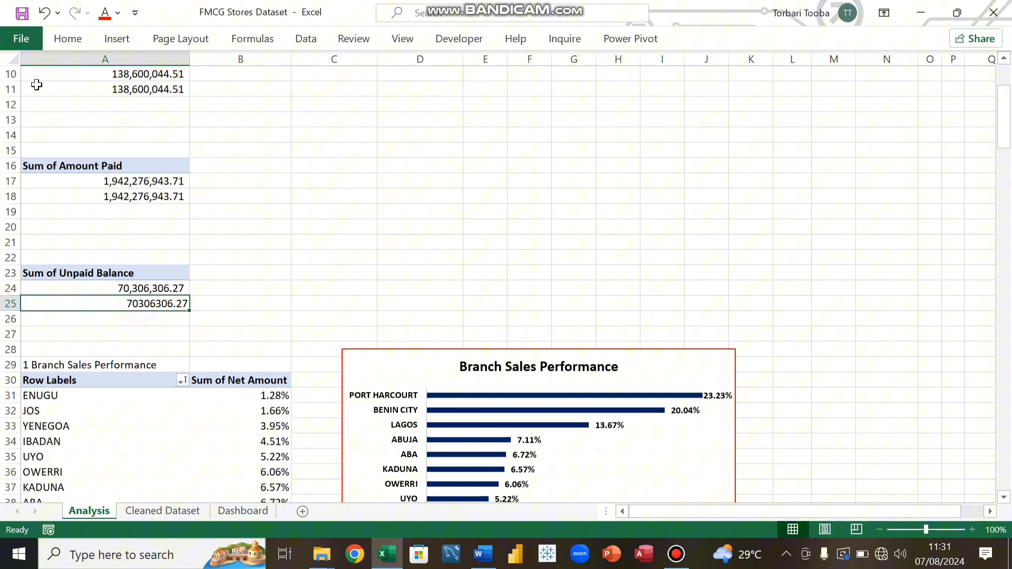
{"action": "left_click", "coordinate": [76, 42]}
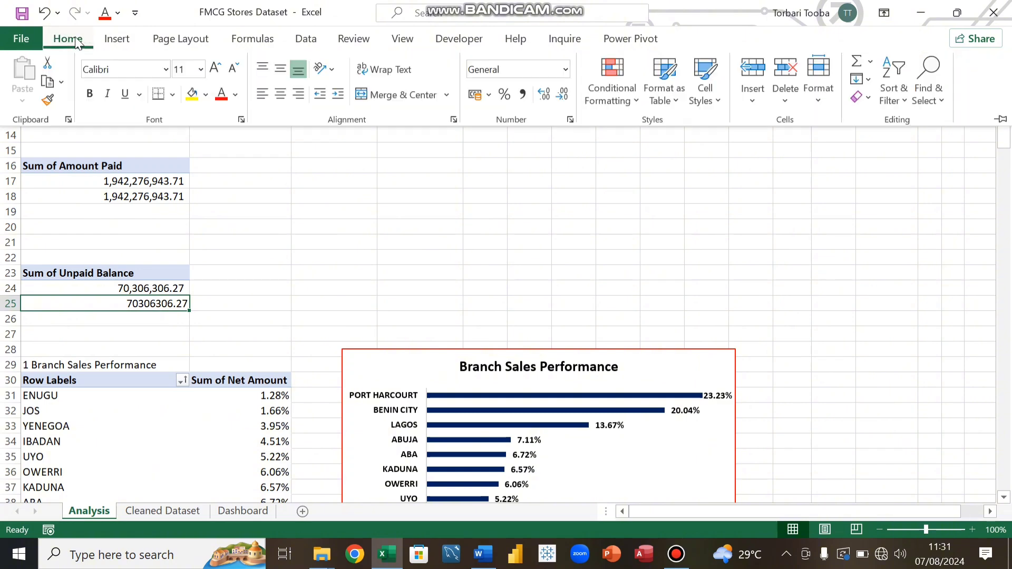
{"action": "left_click", "coordinate": [522, 94]}
Step: Select the four linked cells A5, A11, A18 and A25 together and set their font colour to white
{"action": "left_click", "coordinate": [142, 244]}
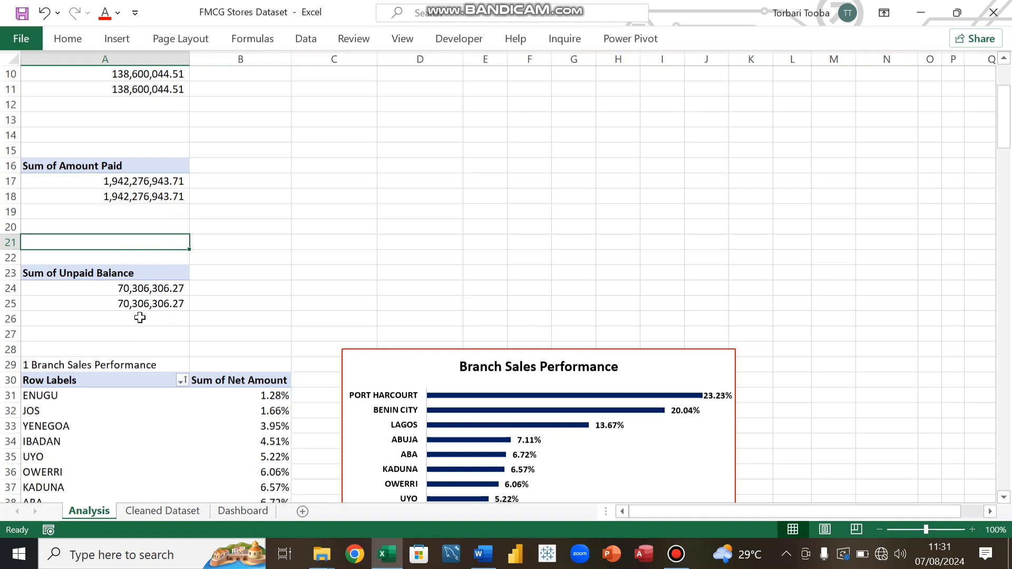
{"action": "scroll", "coordinate": [140, 317], "scroll_direction": "up", "scroll_amount": 3}
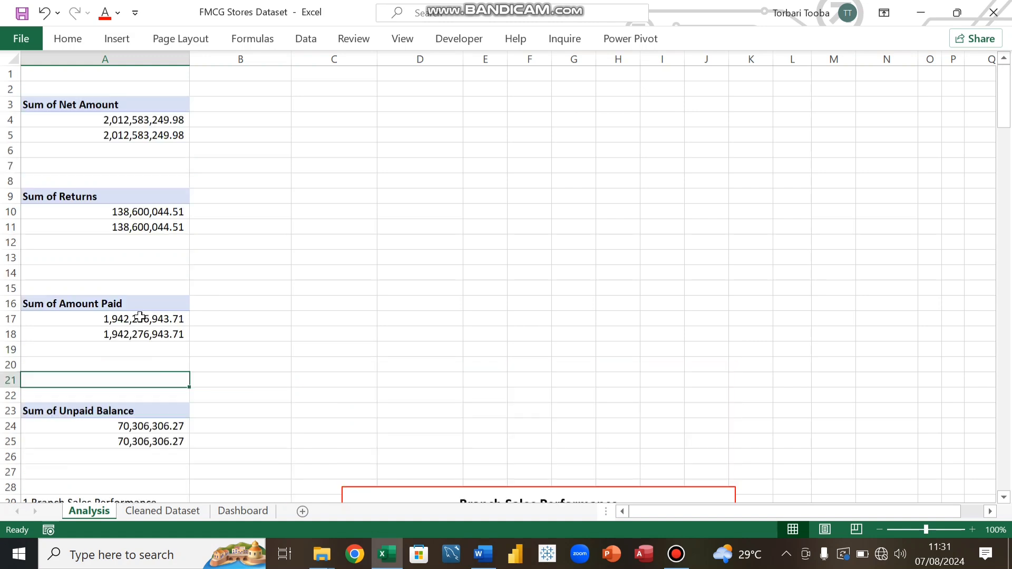
{"action": "left_click", "coordinate": [141, 136]}
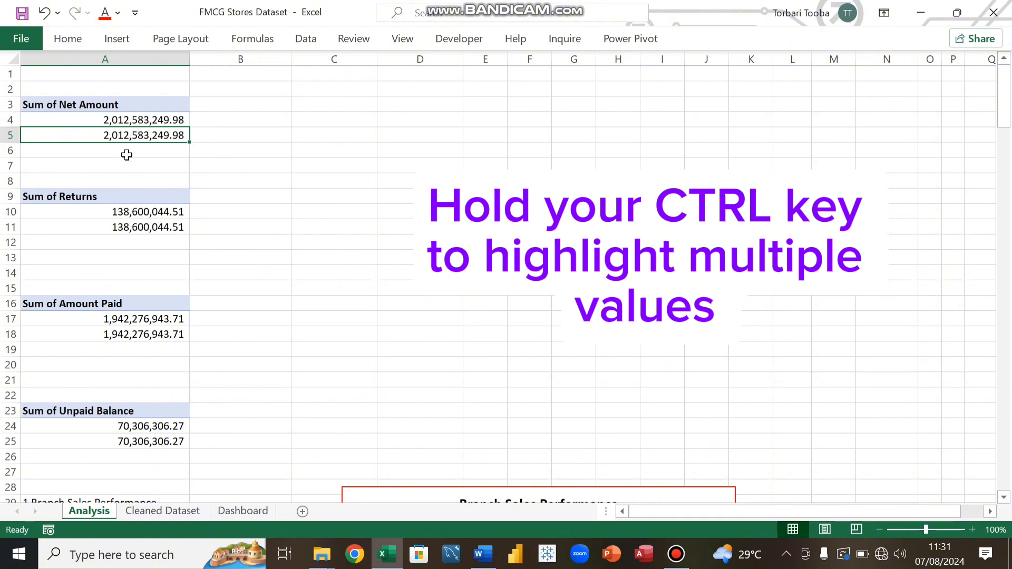
{"action": "left_click", "coordinate": [145, 227], "text": "ctrl"}
{"action": "left_click", "coordinate": [145, 332], "text": "ctrl"}
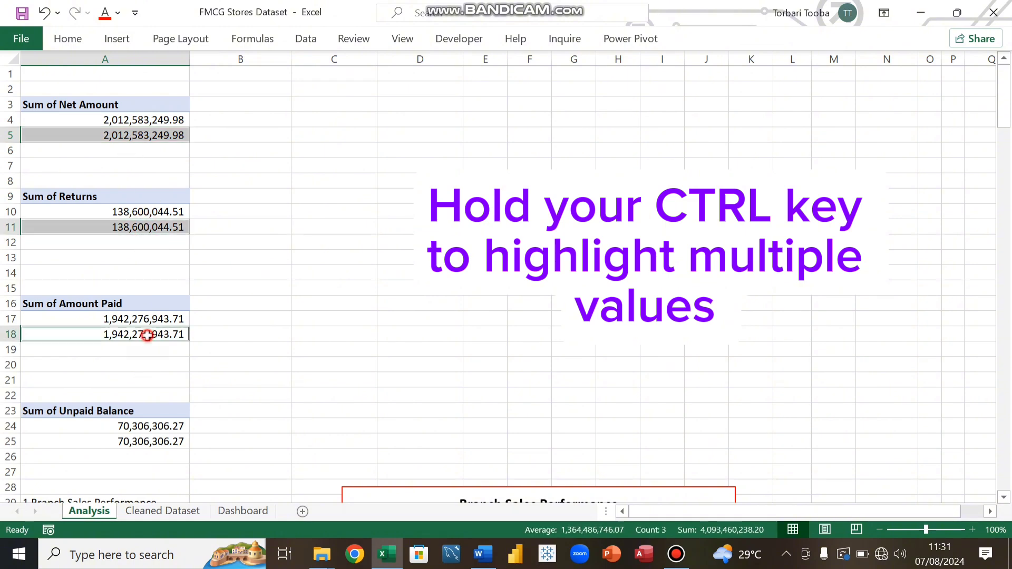
{"action": "left_click", "coordinate": [138, 439], "text": "ctrl"}
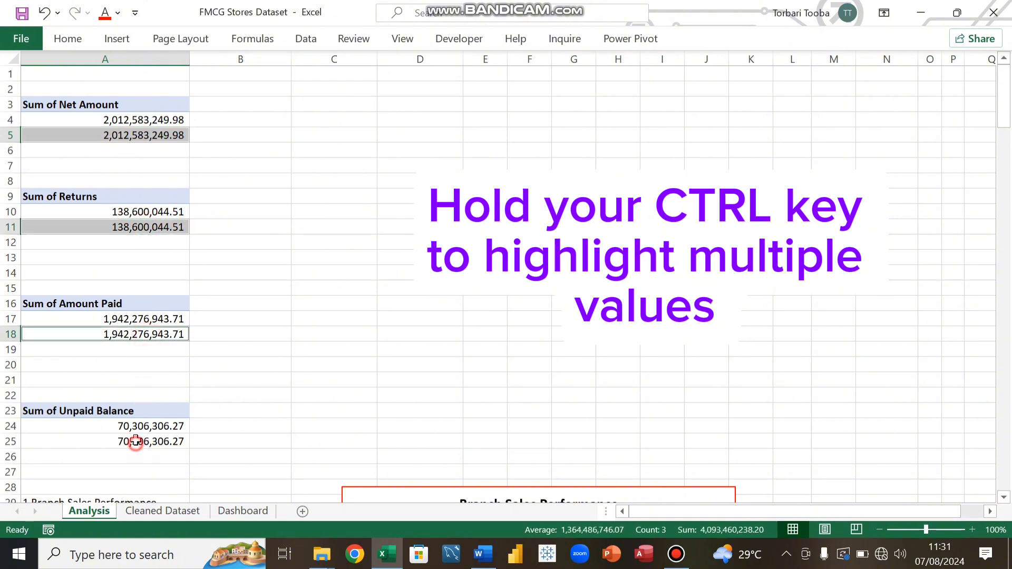
{"action": "left_click", "coordinate": [77, 42]}
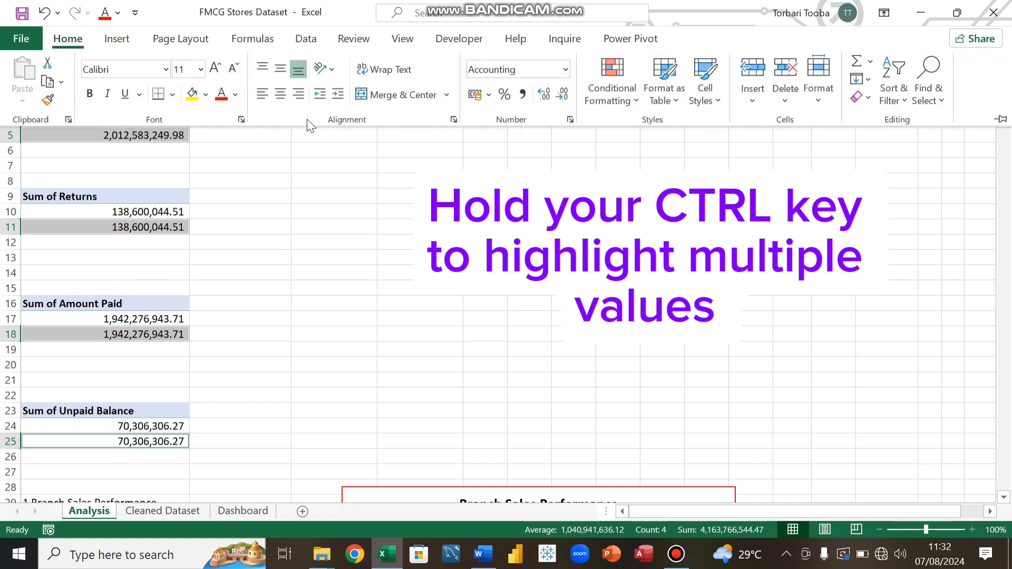
{"action": "left_click", "coordinate": [235, 95]}
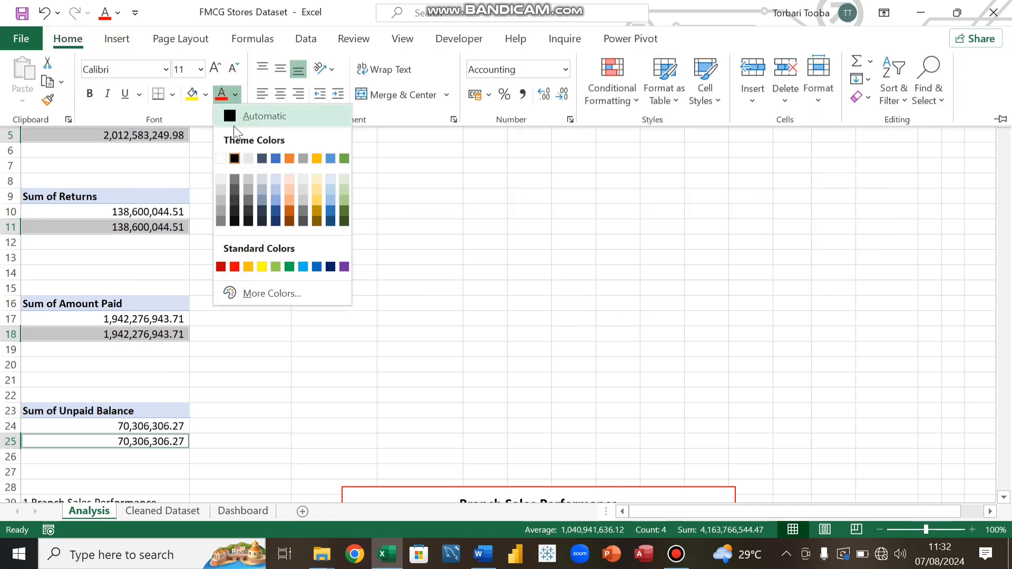
{"action": "left_click", "coordinate": [221, 158]}
{"action": "left_click", "coordinate": [235, 236]}
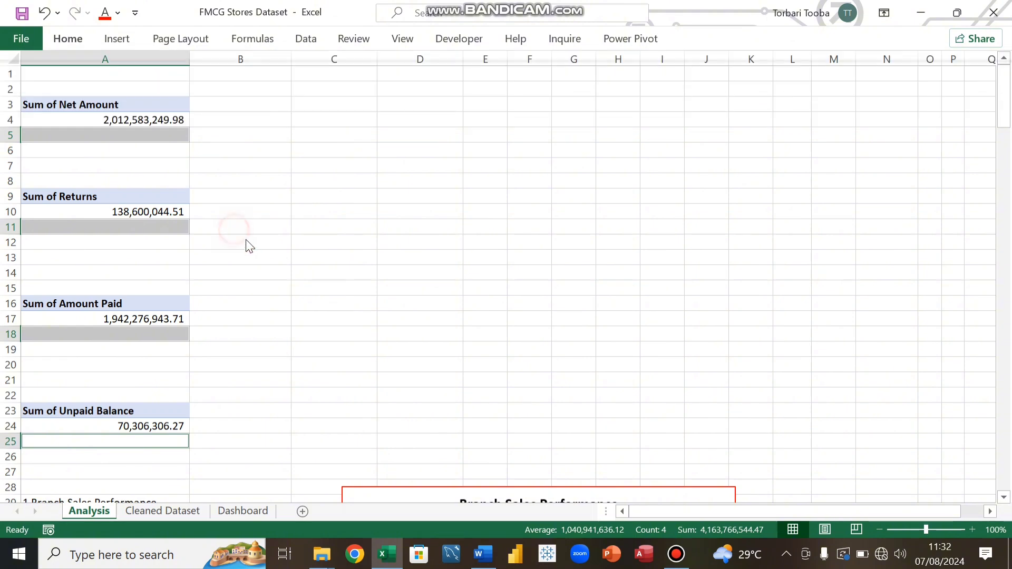
{"action": "left_click", "coordinate": [248, 242]}
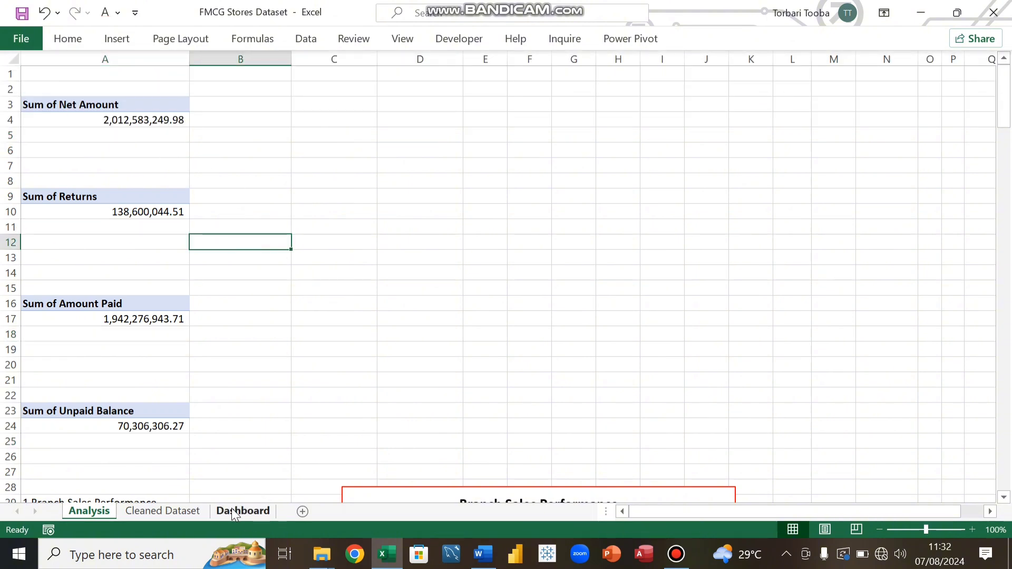
Step: Return to the Dashboard sheet, turn on the formula bar and collapse the ribbon
{"action": "left_click", "coordinate": [247, 514]}
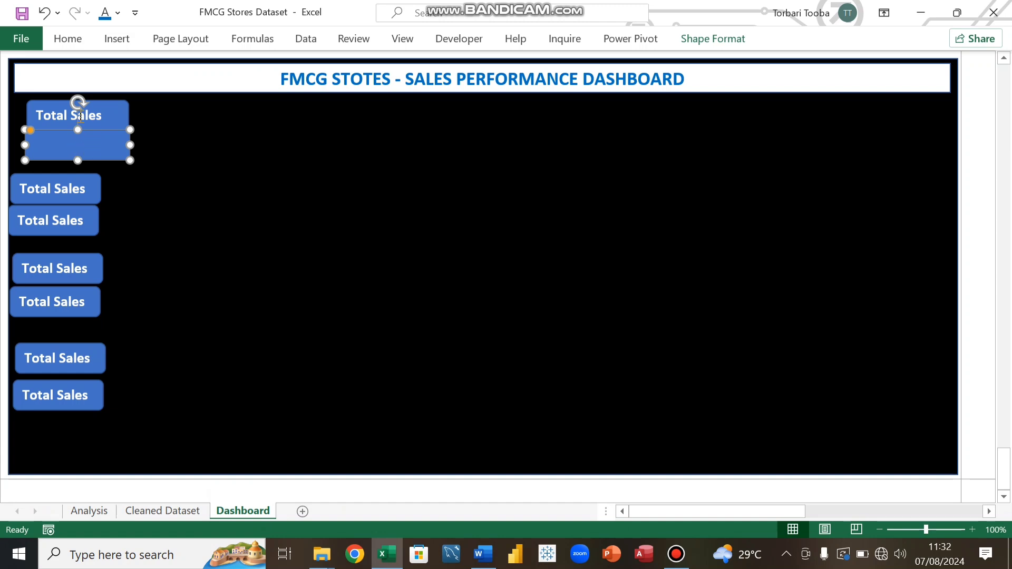
{"action": "left_click", "coordinate": [403, 41]}
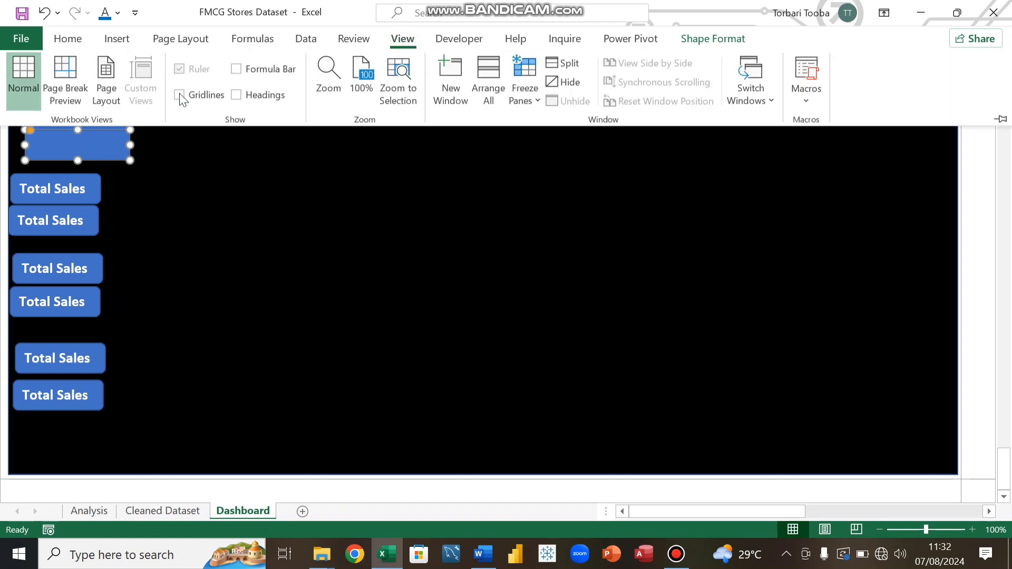
{"action": "left_click", "coordinate": [235, 70]}
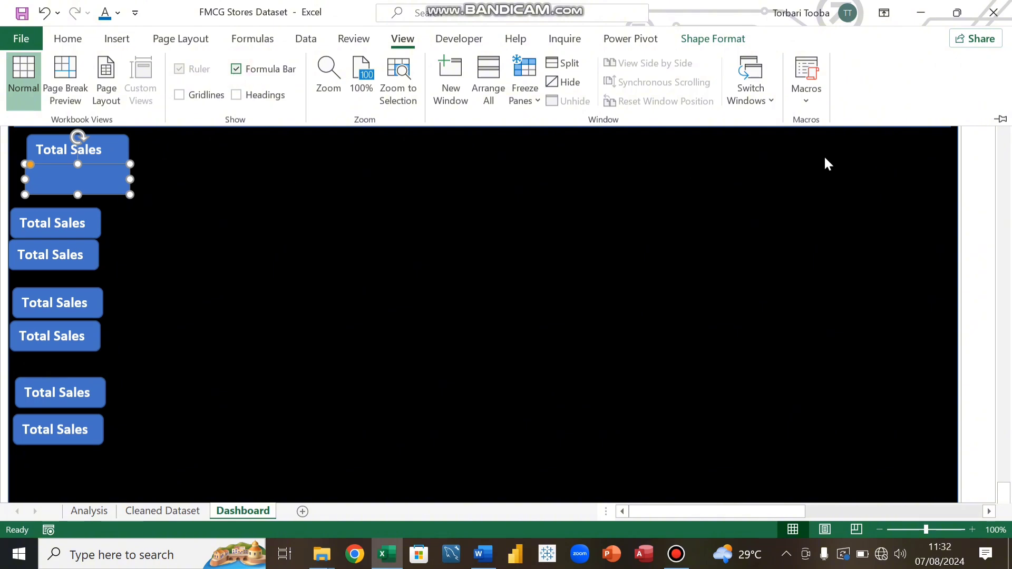
{"action": "key", "text": "ctrl+F1"}
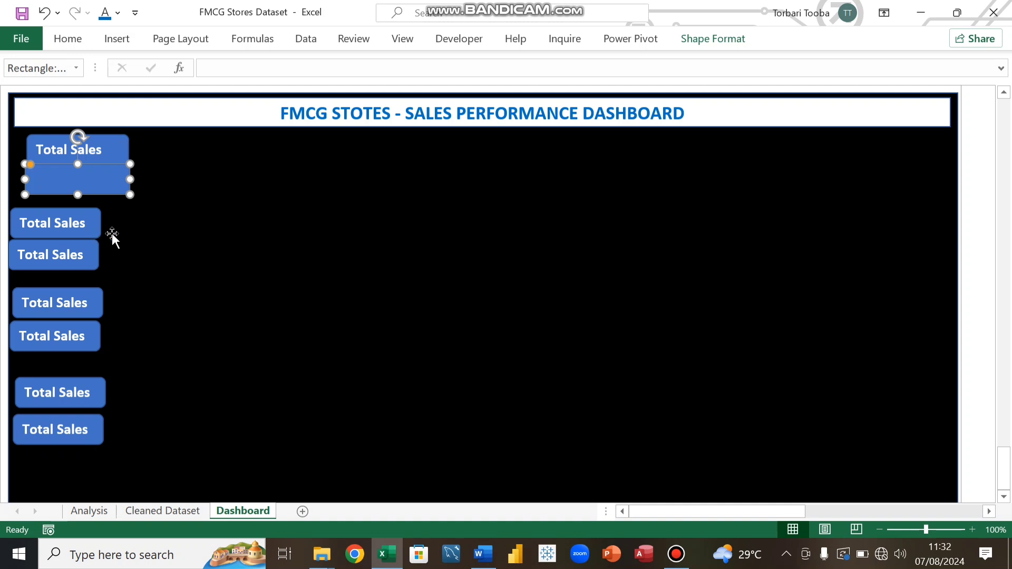
Step: Link the value box under the first Total Sales card to cell A5 on the Analysis sheet
{"action": "left_click", "coordinate": [99, 226]}
{"action": "left_click", "coordinate": [98, 181]}
{"action": "left_click", "coordinate": [224, 69]}
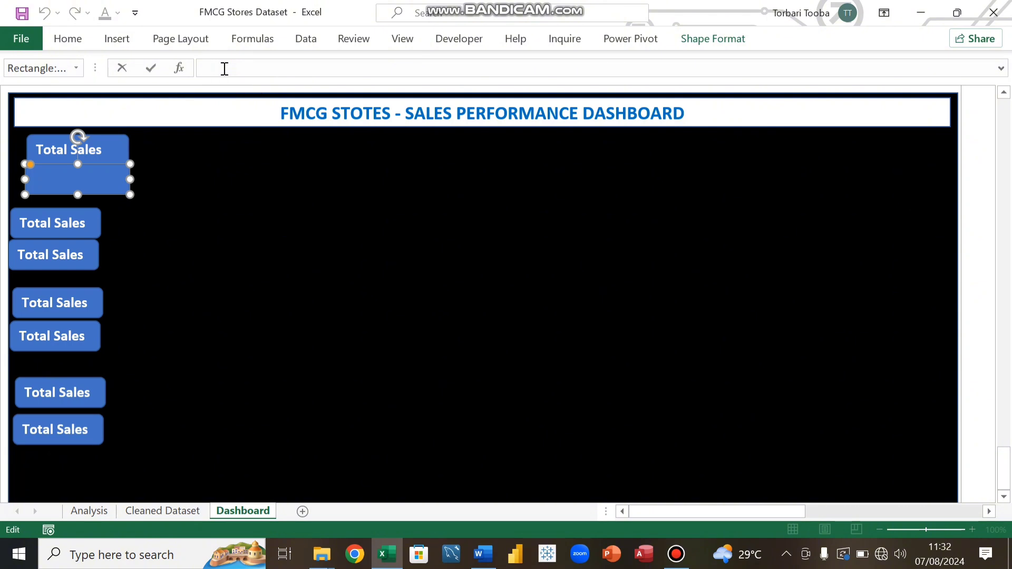
{"action": "type", "text": "="}
{"action": "left_click", "coordinate": [91, 510]}
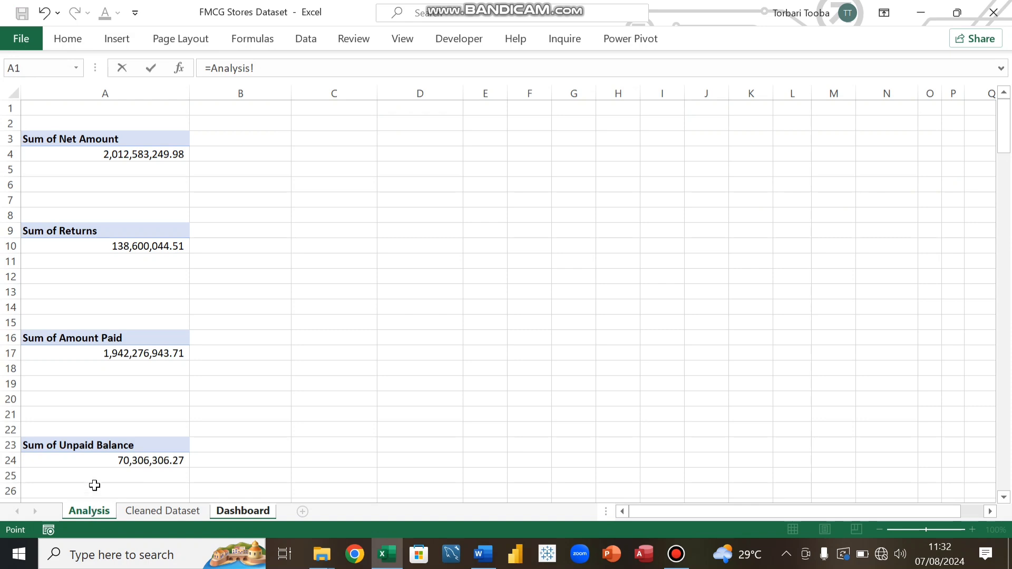
{"action": "left_click", "coordinate": [135, 169]}
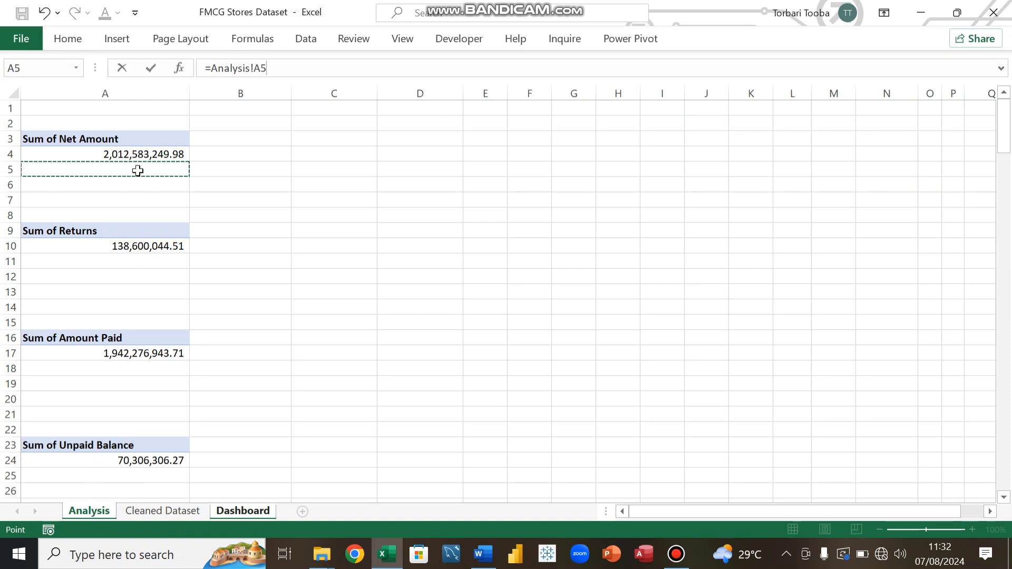
{"action": "key", "text": "Return"}
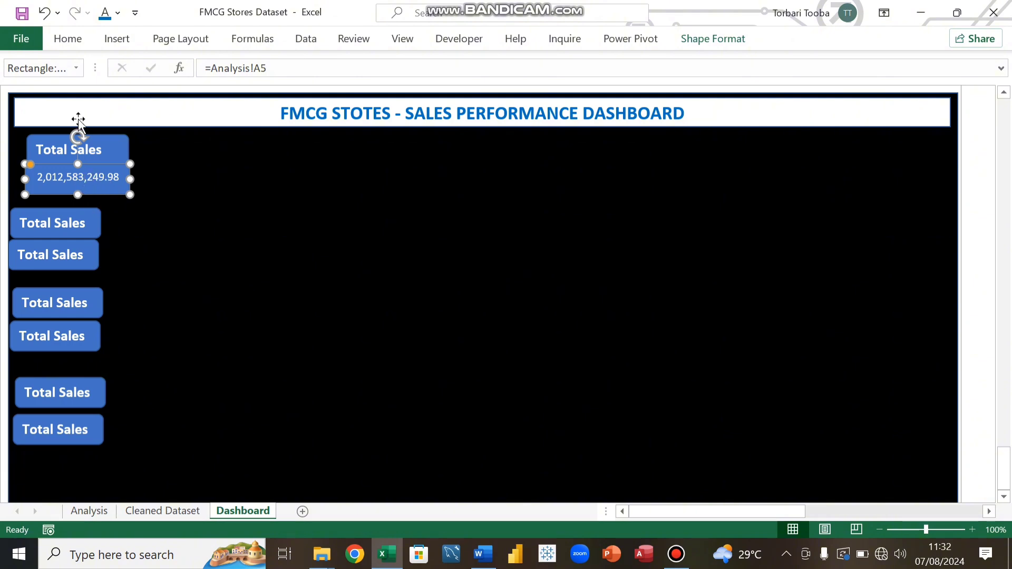
Step: Make the linked Total Sales value bold
{"action": "left_click", "coordinate": [81, 39]}
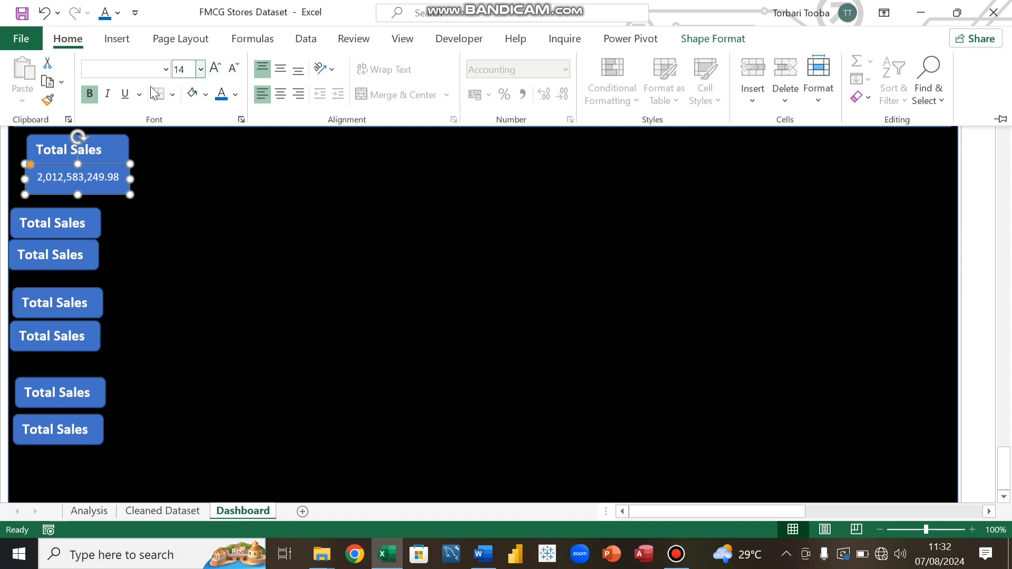
{"action": "left_click", "coordinate": [216, 65]}
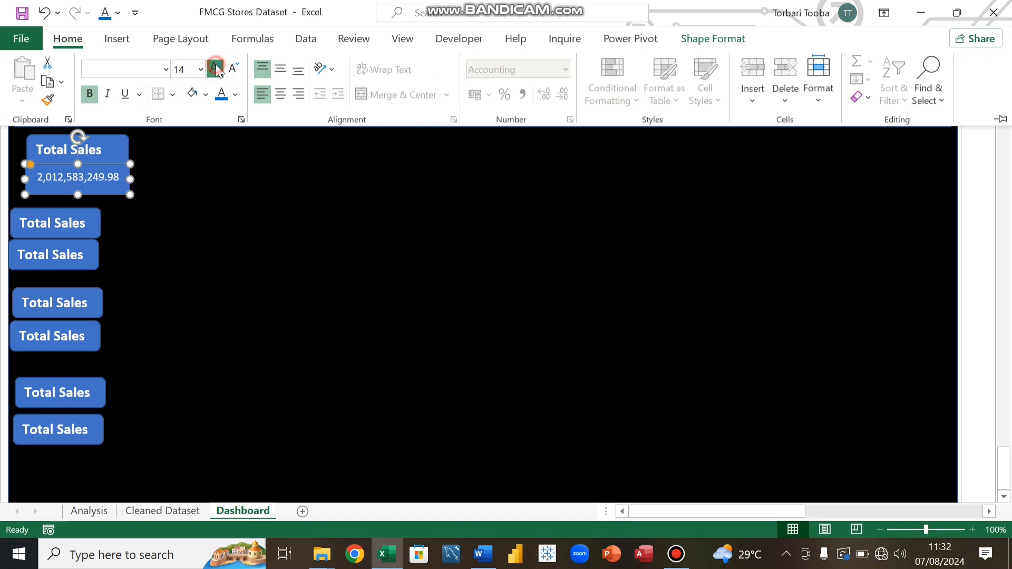
{"action": "left_click", "coordinate": [90, 98]}
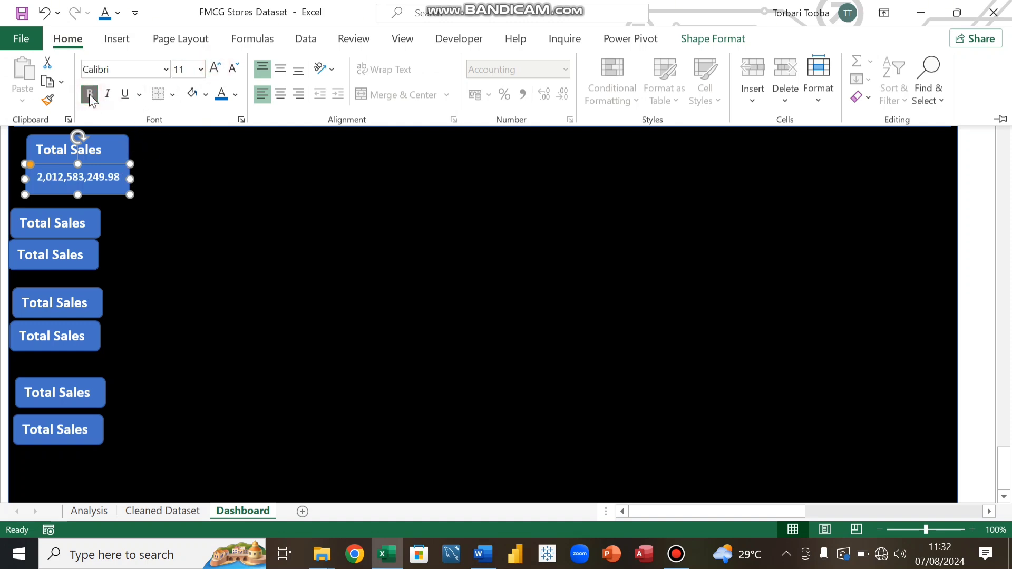
Step: Widen the value box of the second card to match the header box
{"action": "left_click", "coordinate": [154, 188]}
{"action": "left_click", "coordinate": [161, 177]}
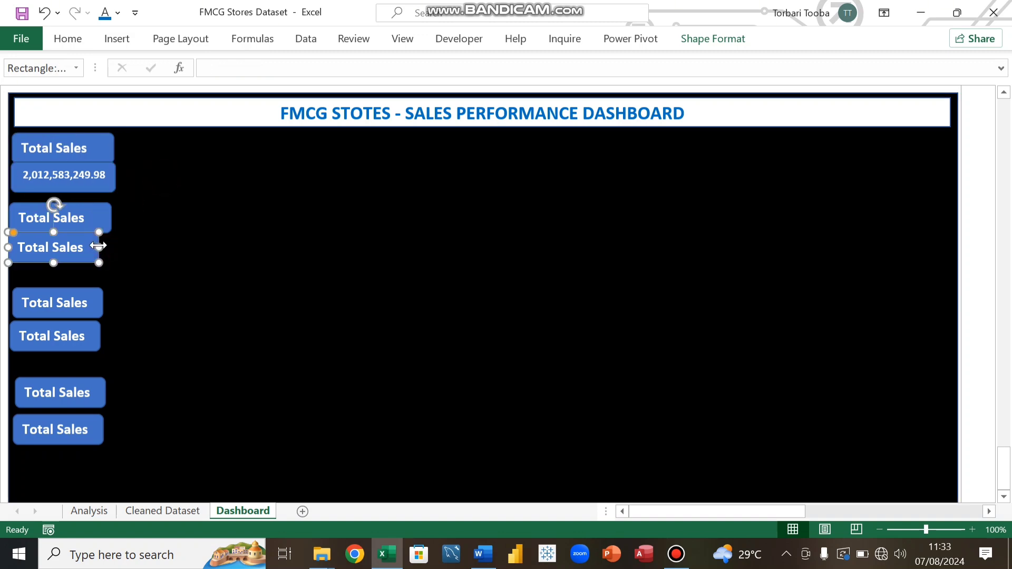
{"action": "left_click_drag", "start_coordinate": [98, 247], "coordinate": [113, 245]}
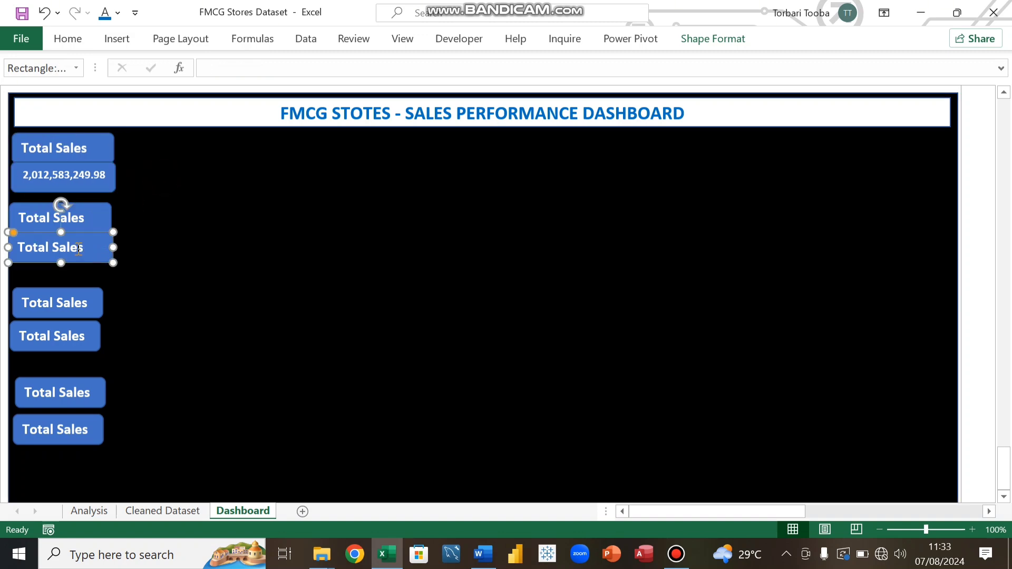
Step: Rename the second card's header from Total Sales to Total Returns
{"action": "left_click", "coordinate": [87, 219]}
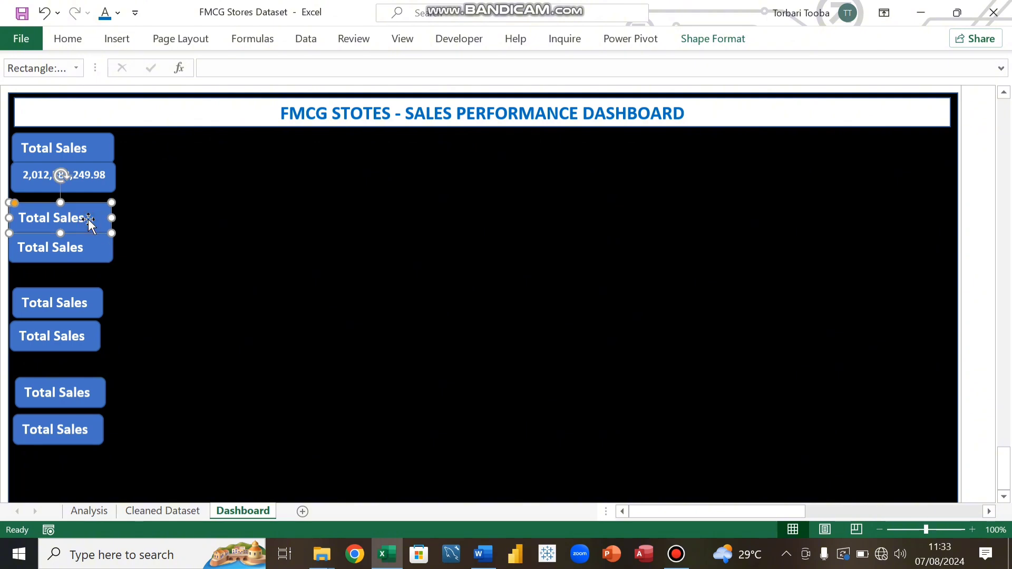
{"action": "left_click", "coordinate": [100, 513]}
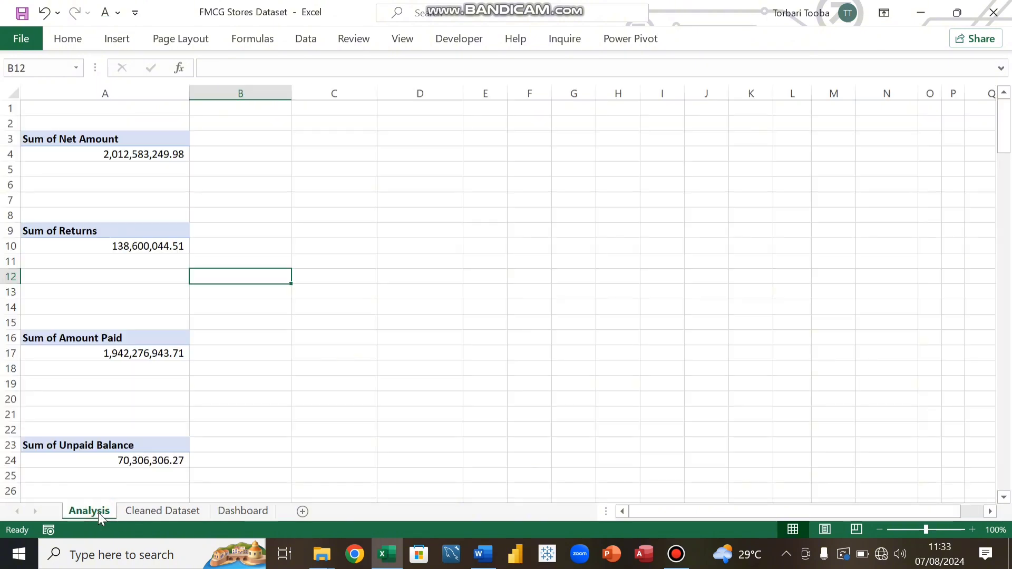
{"action": "left_click", "coordinate": [240, 510]}
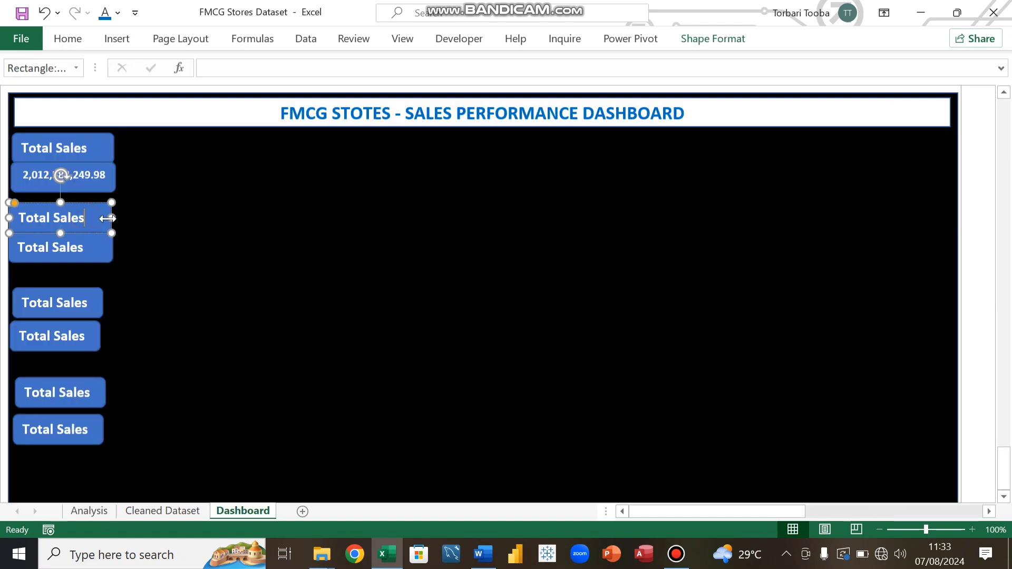
{"action": "key", "text": "BackSpace"}
{"action": "key", "text": "BackSpace"}
{"action": "key", "text": "BackSpace"}
{"action": "key", "text": "BackSpace"}
{"action": "key", "text": "BackSpace"}
{"action": "type", "text": "Returns"}
Step: Clear the text in the box under Total Returns and link it to cell A11 on the Analysis sheet
{"action": "left_click", "coordinate": [73, 252]}
{"action": "left_click_drag", "start_coordinate": [87, 248], "coordinate": [17, 243]}
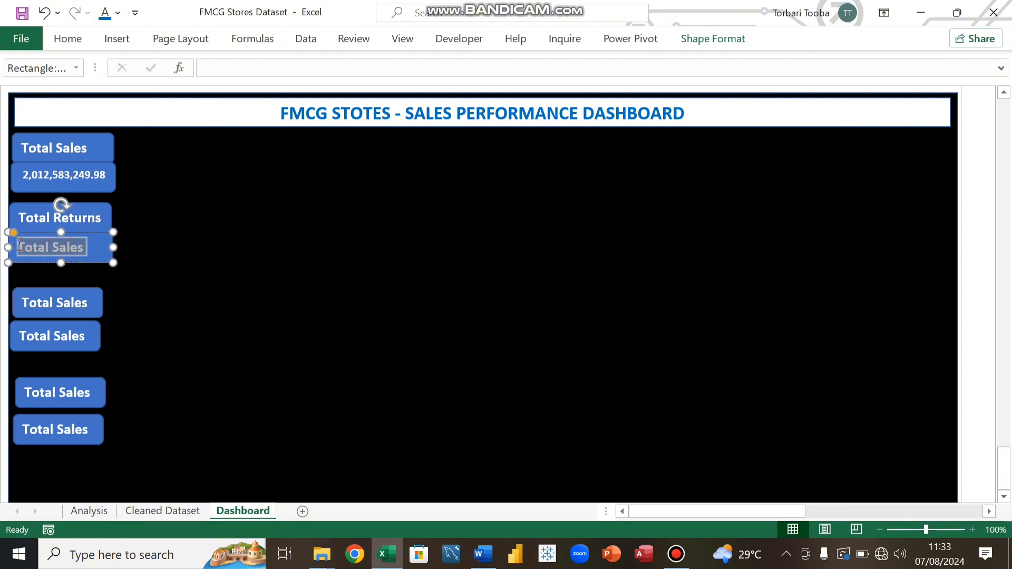
{"action": "key", "text": "BackSpace"}
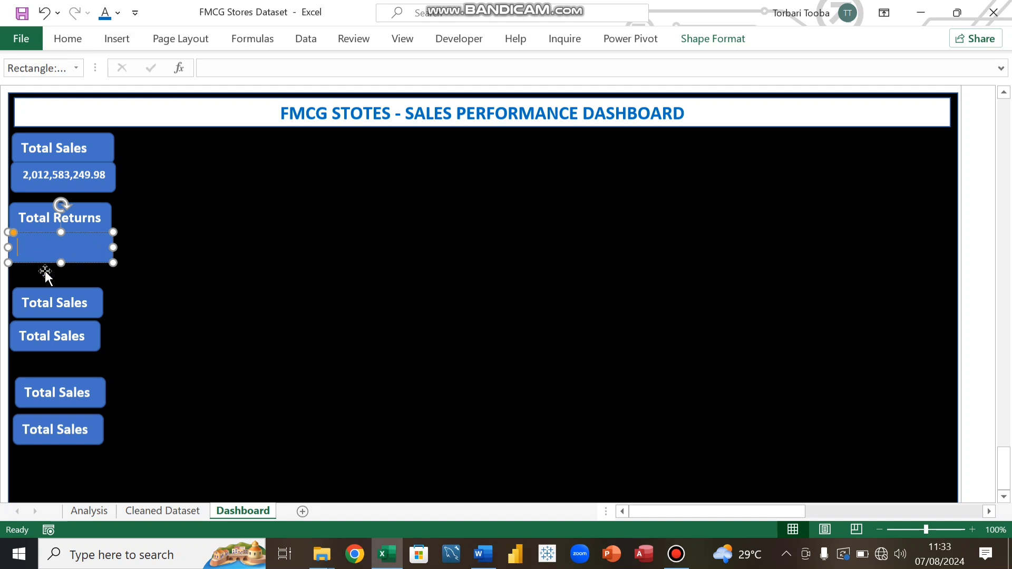
{"action": "left_click", "coordinate": [223, 289]}
{"action": "left_click", "coordinate": [56, 245]}
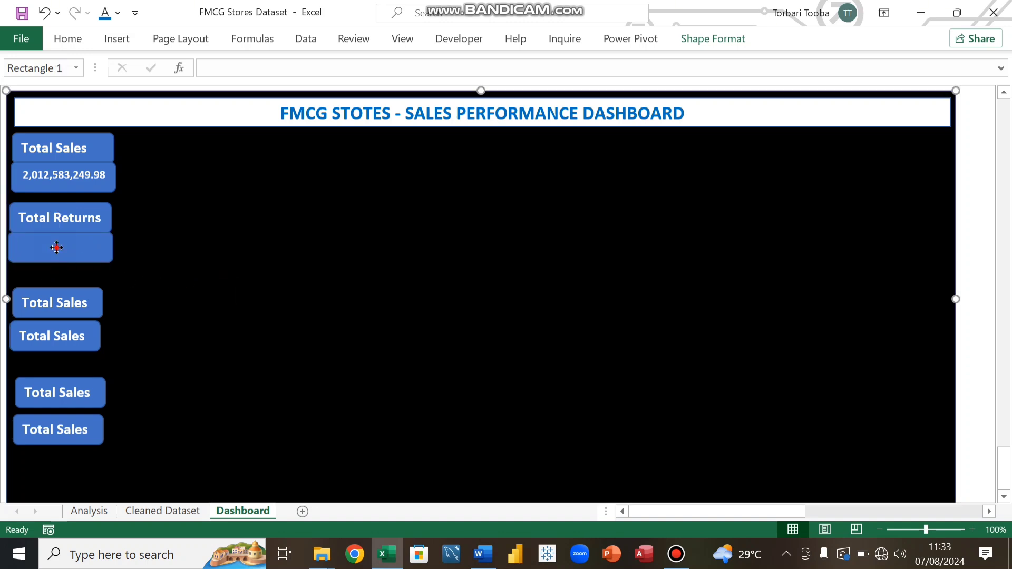
{"action": "left_click", "coordinate": [208, 70]}
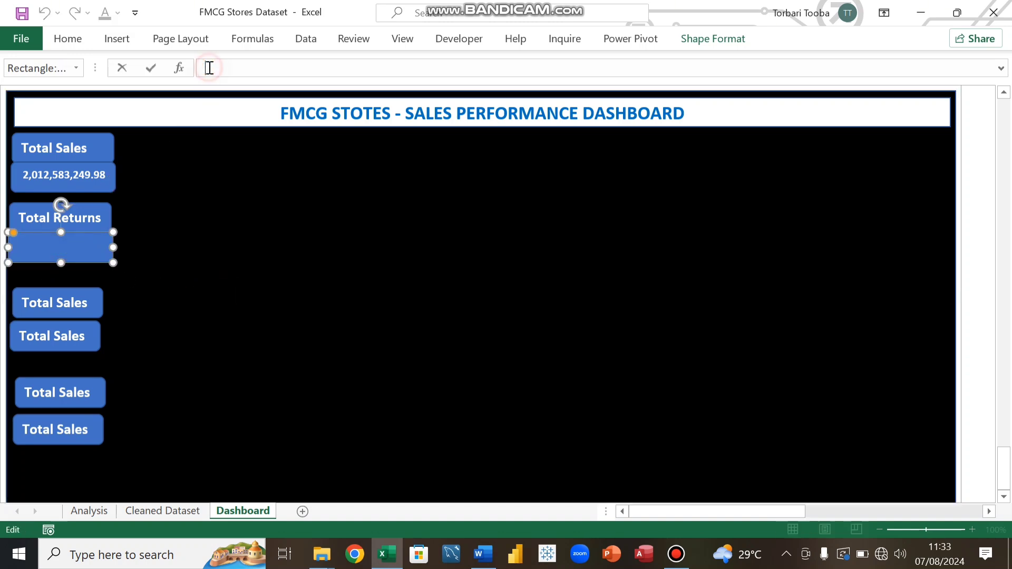
{"action": "type", "text": "="}
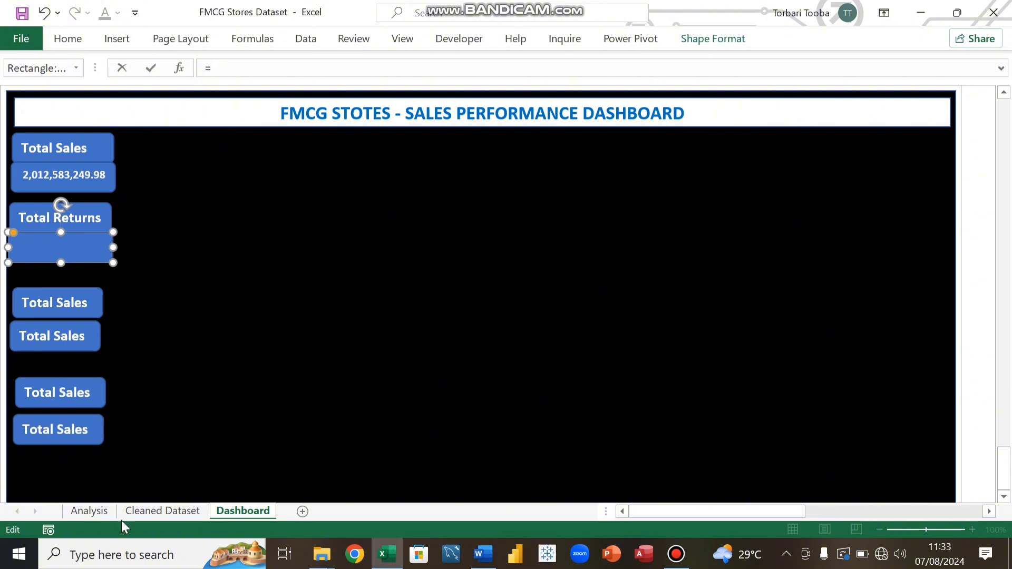
{"action": "left_click", "coordinate": [90, 511]}
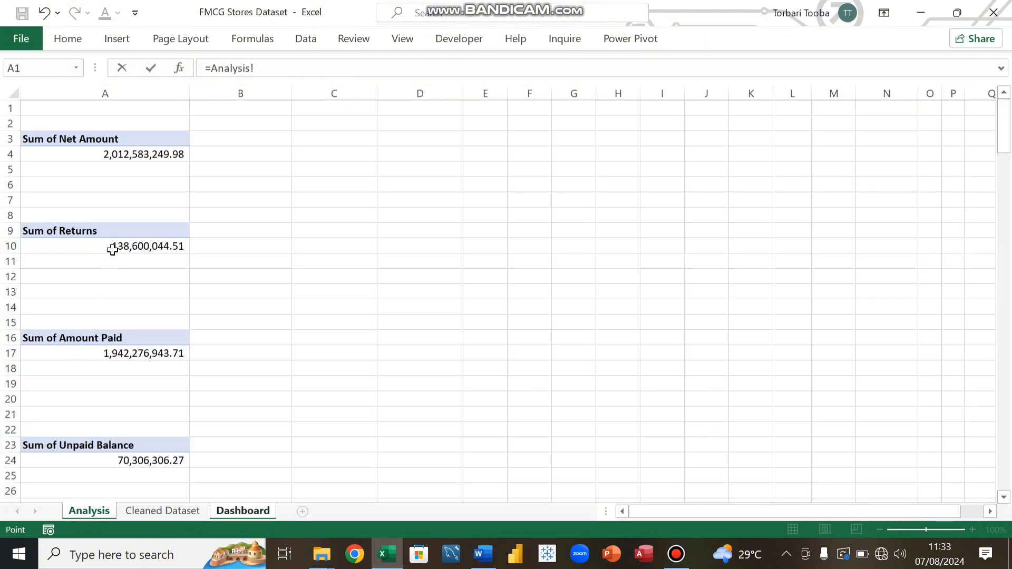
{"action": "left_click", "coordinate": [120, 260]}
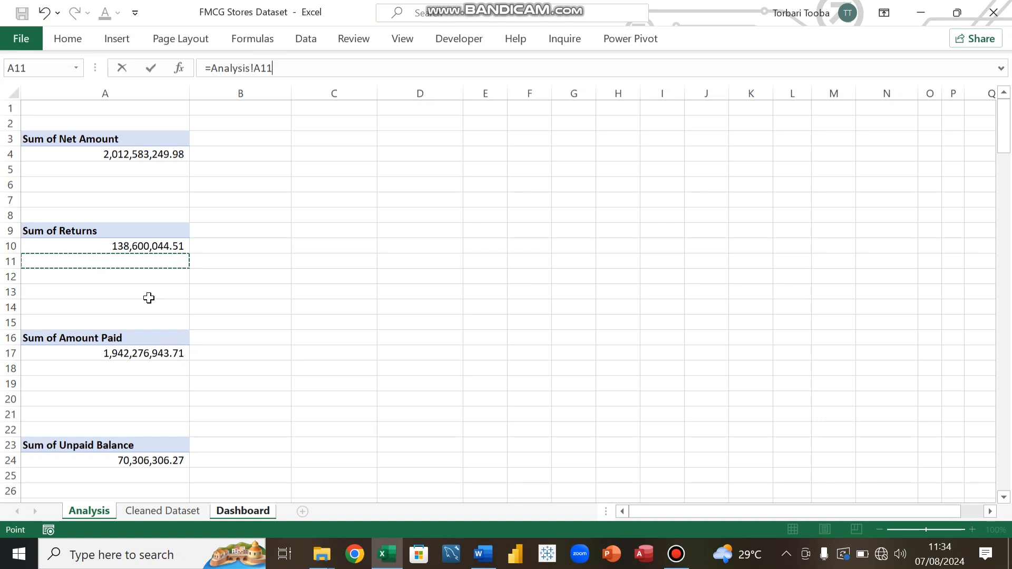
{"action": "key", "text": "Return"}
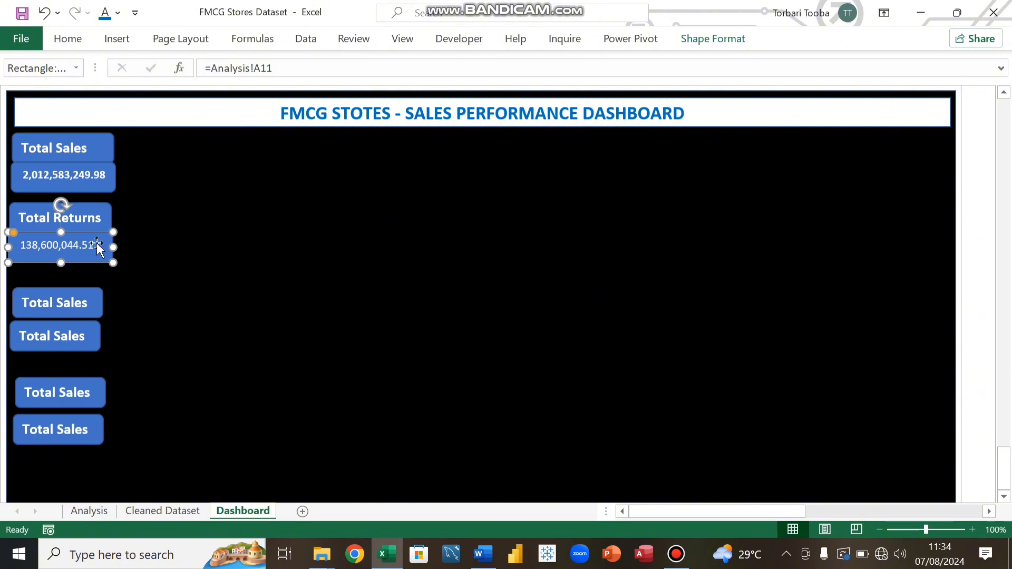
Step: Make the linked Total Returns value bold
{"action": "left_click", "coordinate": [68, 39]}
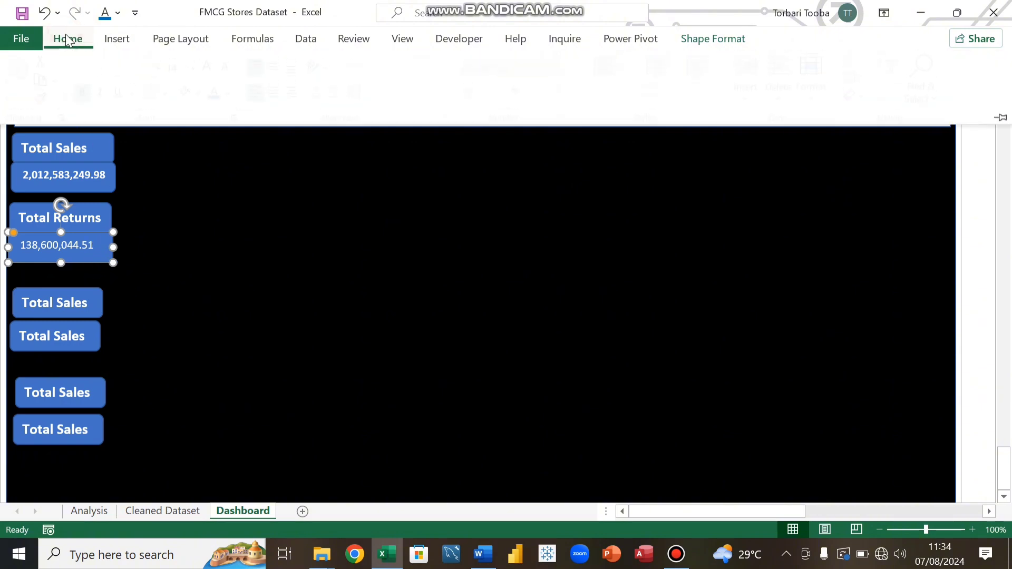
{"action": "left_click", "coordinate": [90, 95]}
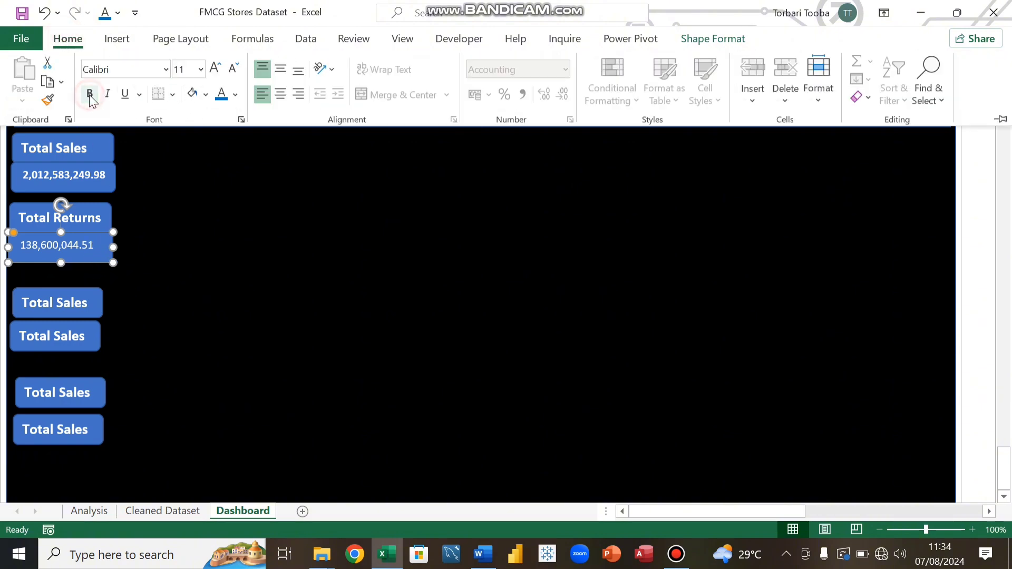
{"action": "left_click", "coordinate": [89, 95]}
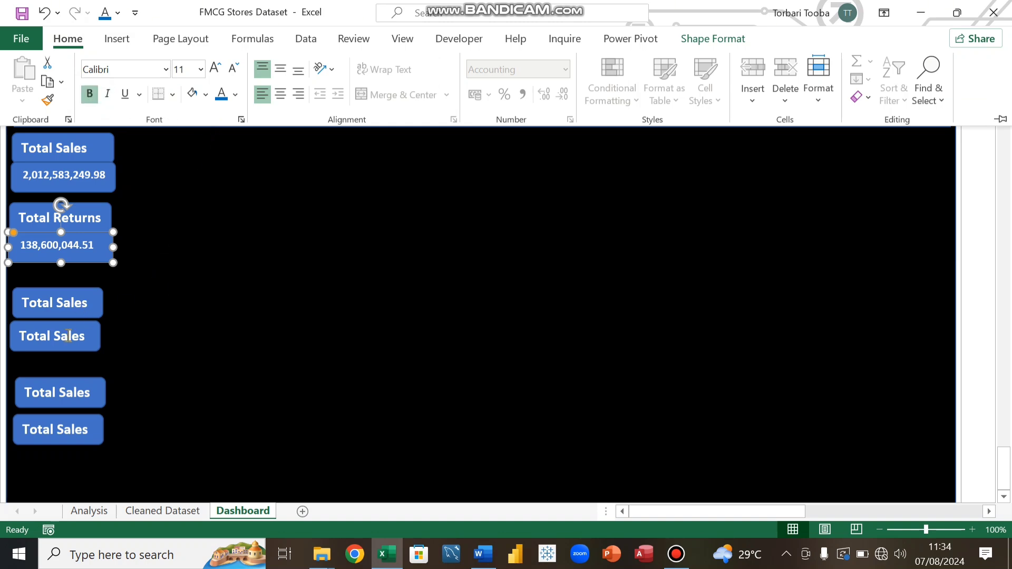
Step: Rename the third card's header to Total Recovery and widen the box to fit the text
{"action": "left_click", "coordinate": [81, 305]}
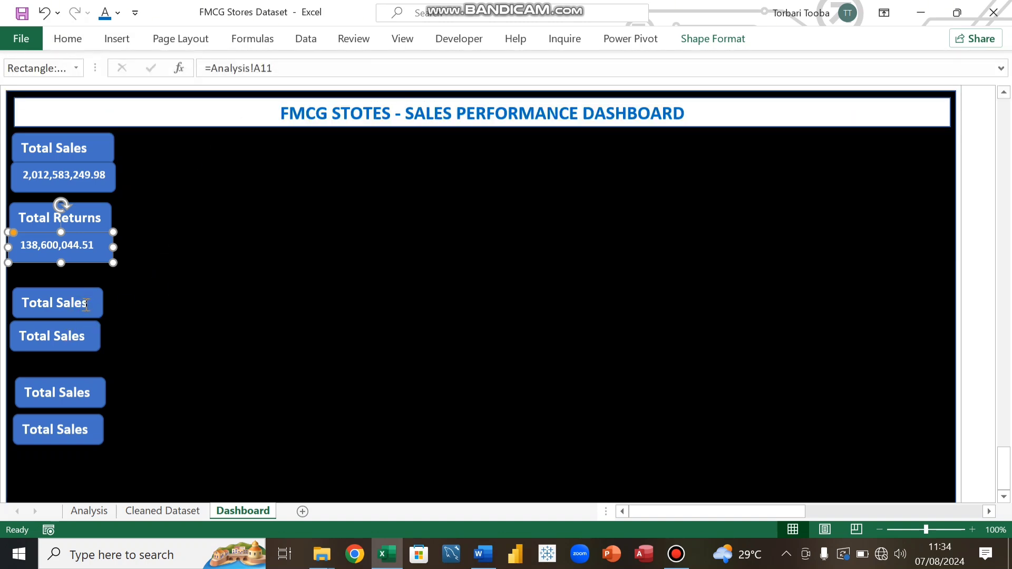
{"action": "left_click", "coordinate": [88, 306]}
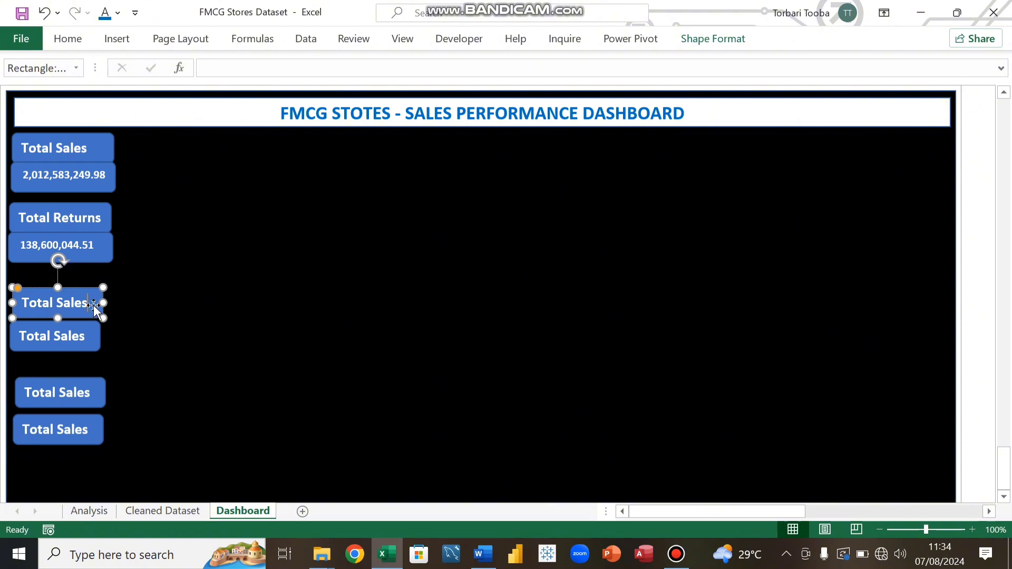
{"action": "key", "text": "BackSpace"}
{"action": "key", "text": "BackSpace"}
{"action": "key", "text": "BackSpace"}
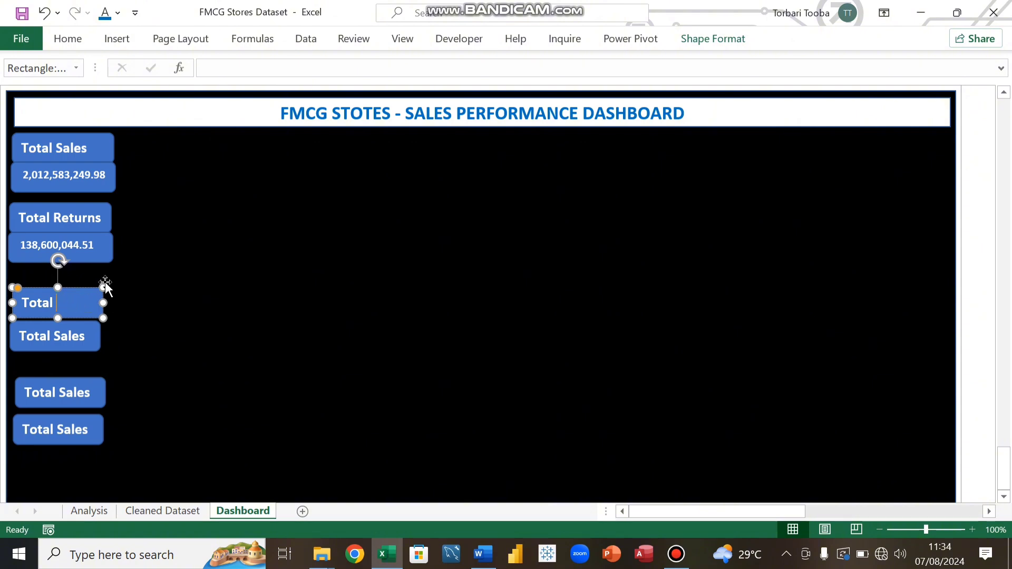
{"action": "type", "text": "Recovery"}
{"action": "left_click_drag", "start_coordinate": [104, 302], "coordinate": [121, 295]}
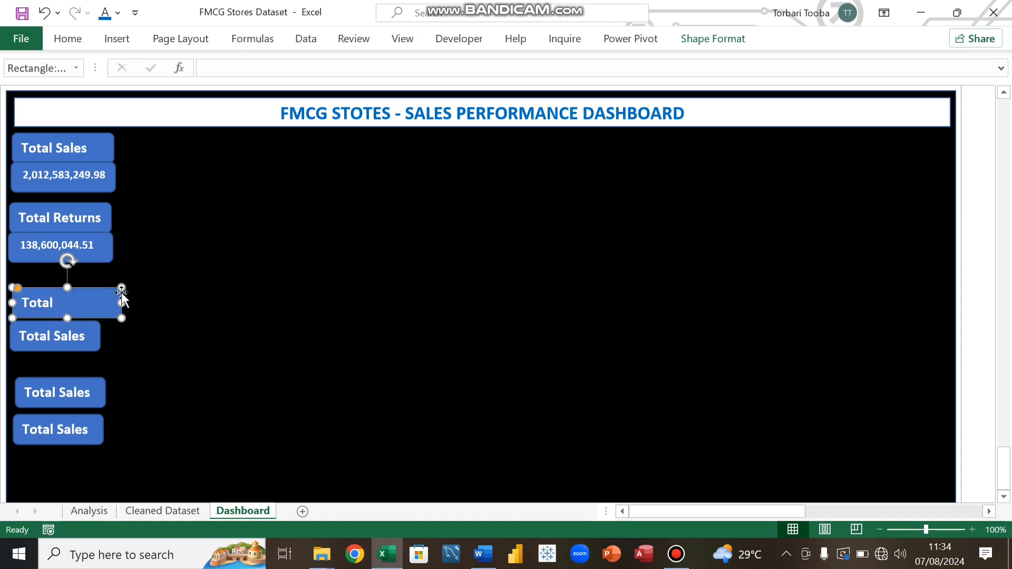
{"action": "left_click_drag", "start_coordinate": [13, 302], "coordinate": [7, 302]}
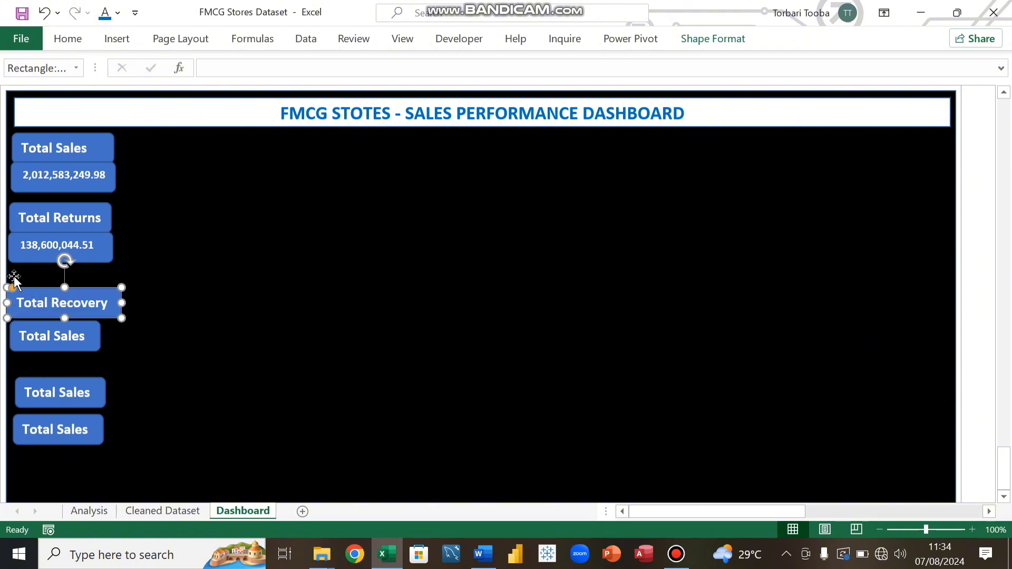
Step: Widen the box below Total Recovery slightly and clear its placeholder text
{"action": "left_click", "coordinate": [89, 335]}
{"action": "mouse_move", "coordinate": [100, 336]}
{"action": "left_mouse_down"}
{"action": "mouse_move", "coordinate": [122, 339]}
{"action": "mouse_move", "coordinate": [100, 333]}
{"action": "left_mouse_up"}
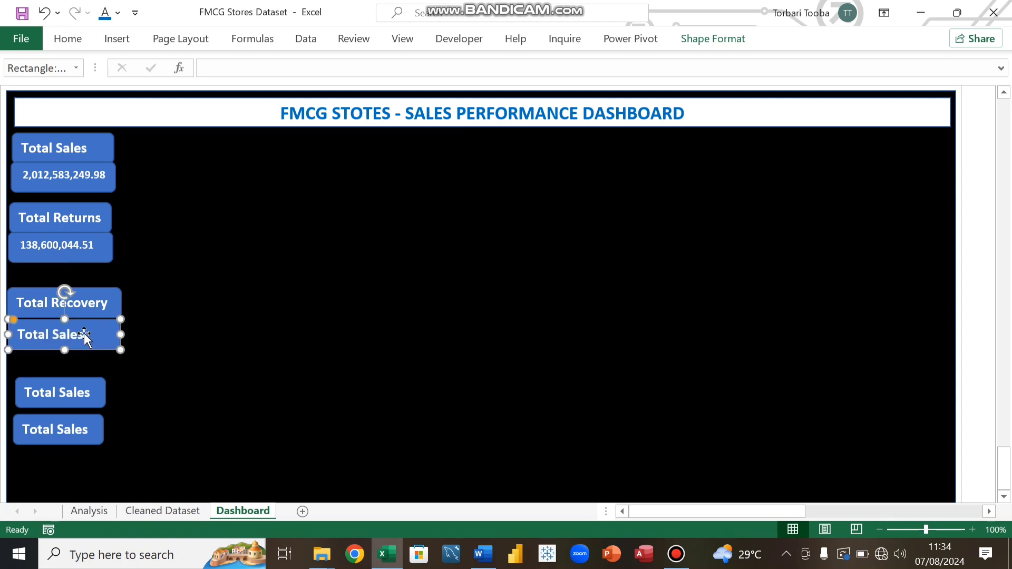
{"action": "left_click", "coordinate": [85, 334]}
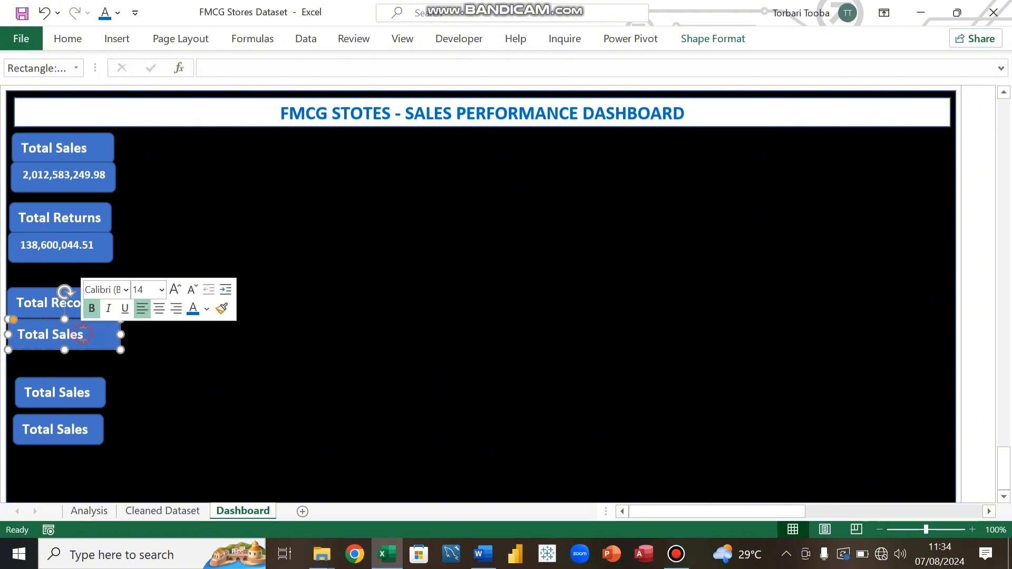
{"action": "key", "text": "BackSpace"}
{"action": "key", "text": "BackSpace"}
{"action": "key", "text": "BackSpace"}
{"action": "key", "text": "BackSpace"}
{"action": "key", "text": "BackSpace"}
{"action": "key", "text": "BackSpace"}
{"action": "key", "text": "BackSpace"}
{"action": "key", "text": "BackSpace"}
{"action": "key", "text": "BackSpace"}
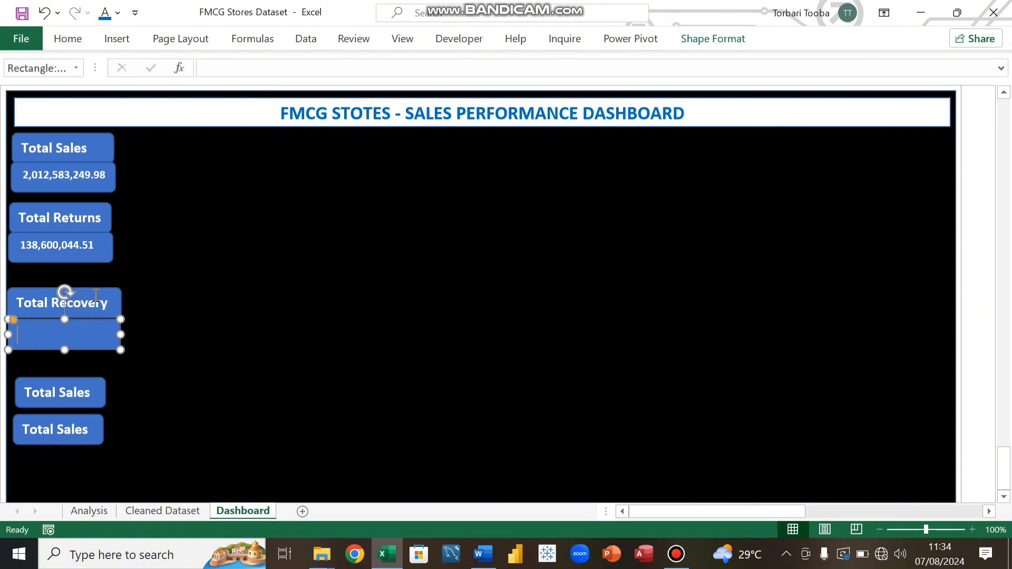
Step: Try to link the box below Total Recovery to the Sum of Amount Paid total in cell A17 of Analysis
{"action": "left_click", "coordinate": [220, 70]}
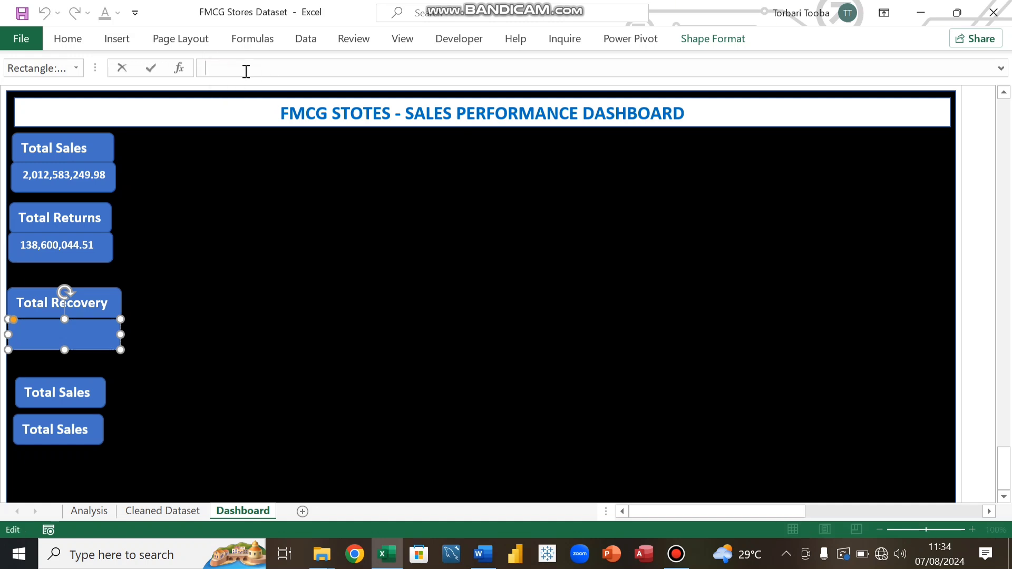
{"action": "type", "text": "="}
{"action": "left_click", "coordinate": [96, 510]}
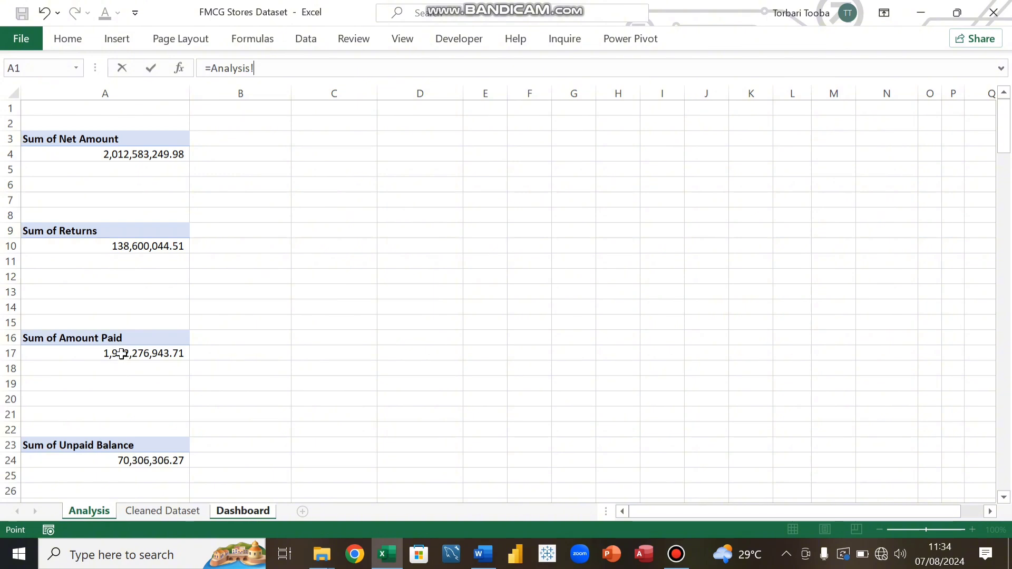
{"action": "left_click", "coordinate": [121, 354]}
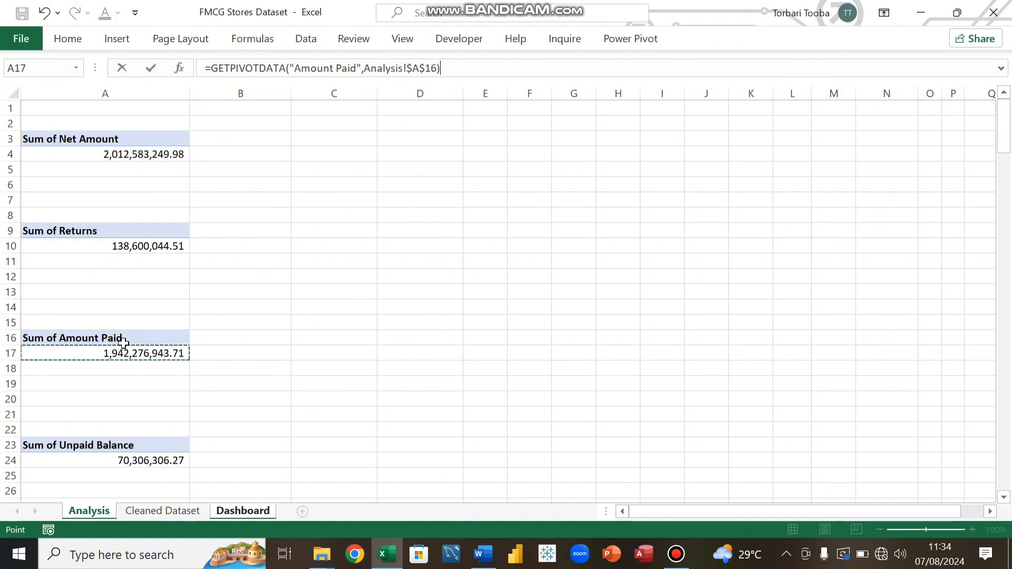
{"action": "key", "text": "Return"}
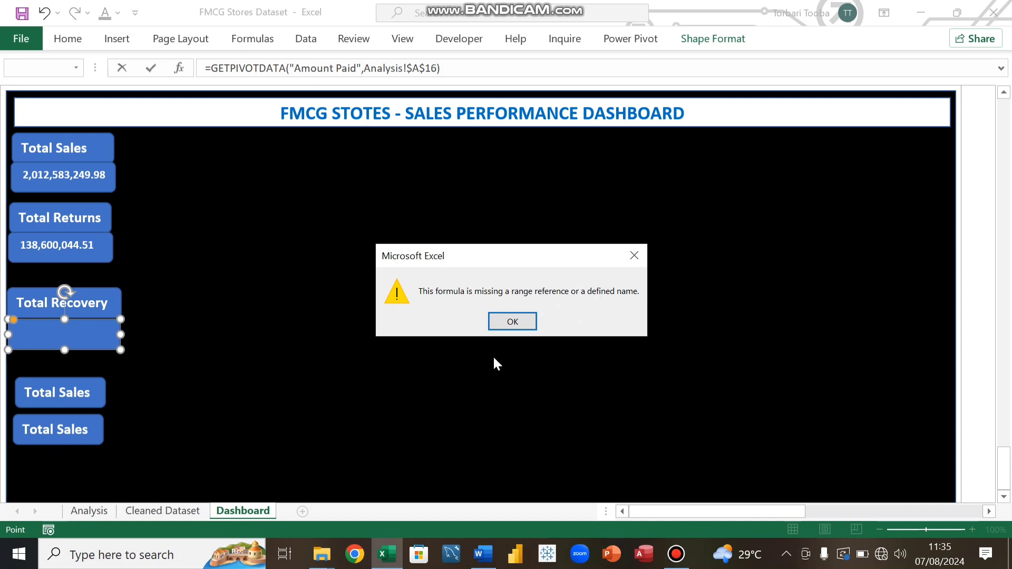
Step: Link the box below Total Recovery to the Sum of Amount Paid total on the Analysis sheet
{"action": "left_click", "coordinate": [513, 323]}
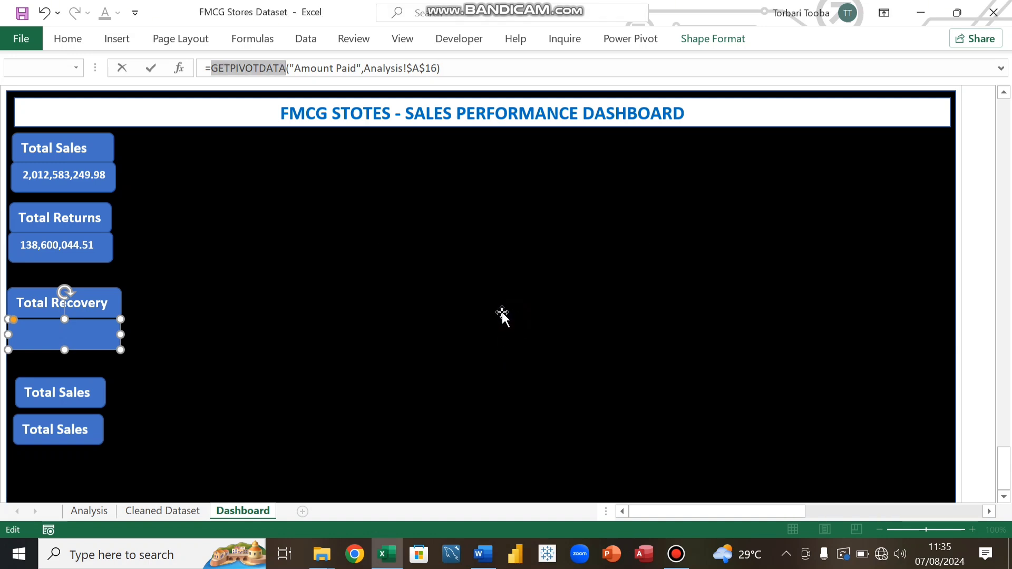
{"action": "left_click", "coordinate": [445, 68]}
{"action": "key", "text": "BackSpace"}
{"action": "key", "text": "BackSpace"}
{"action": "key", "text": "BackSpace"}
{"action": "key", "text": "BackSpace"}
{"action": "key", "text": "BackSpace"}
{"action": "key", "text": "BackSpace"}
{"action": "key", "text": "BackSpace"}
{"action": "key", "text": "BackSpace"}
{"action": "key", "text": "BackSpace"}
{"action": "key", "text": "BackSpace"}
{"action": "key", "text": "BackSpace"}
{"action": "key", "text": "BackSpace"}
{"action": "key", "text": "BackSpace"}
{"action": "key", "text": "BackSpace"}
{"action": "key", "text": "BackSpace"}
{"action": "key", "text": "BackSpace"}
{"action": "key", "text": "BackSpace"}
{"action": "key", "text": "BackSpace"}
{"action": "key", "text": "BackSpace"}
{"action": "key", "text": "BackSpace"}
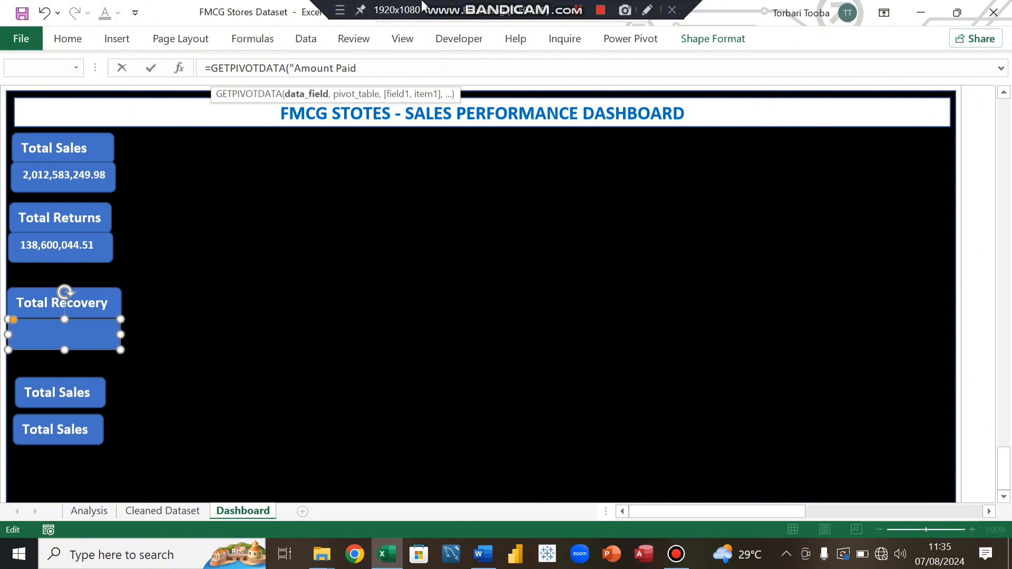
{"action": "key", "text": "BackSpace"}
{"action": "key", "text": "BackSpace"}
{"action": "key", "text": "BackSpace"}
{"action": "key", "text": "BackSpace"}
{"action": "key", "text": "BackSpace"}
{"action": "key", "text": "BackSpace"}
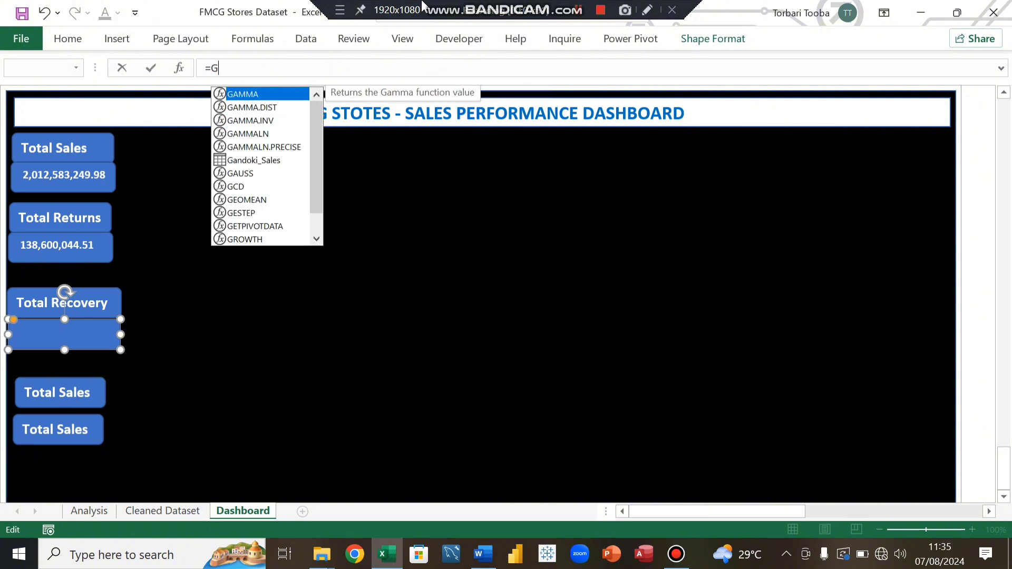
{"action": "left_click", "coordinate": [104, 511]}
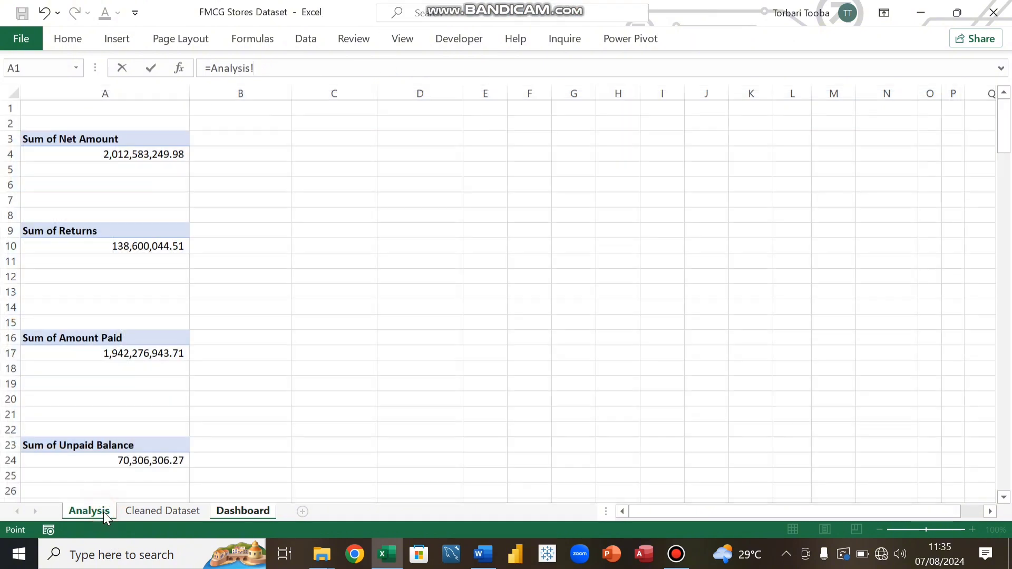
{"action": "left_click", "coordinate": [128, 370]}
{"action": "key", "text": "Return"}
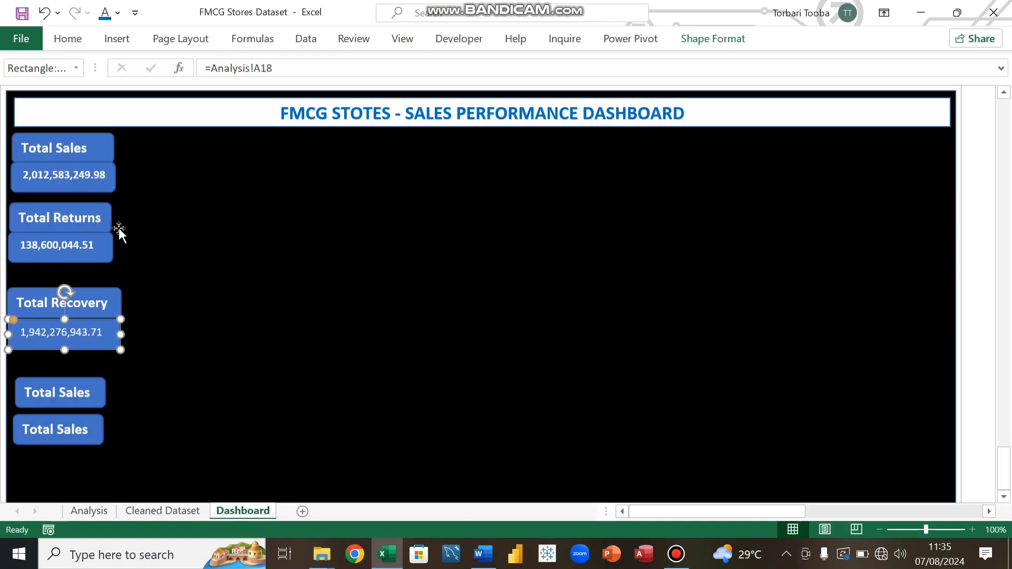
Step: Make the linked Total Recovery value bold
{"action": "left_click", "coordinate": [74, 40]}
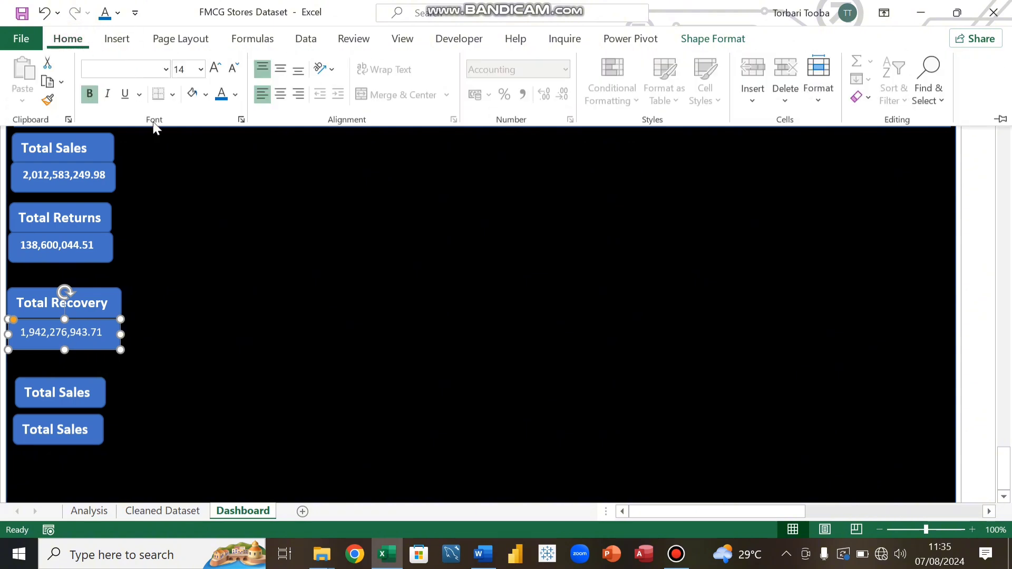
{"action": "left_click", "coordinate": [93, 97]}
{"action": "left_click", "coordinate": [93, 95]}
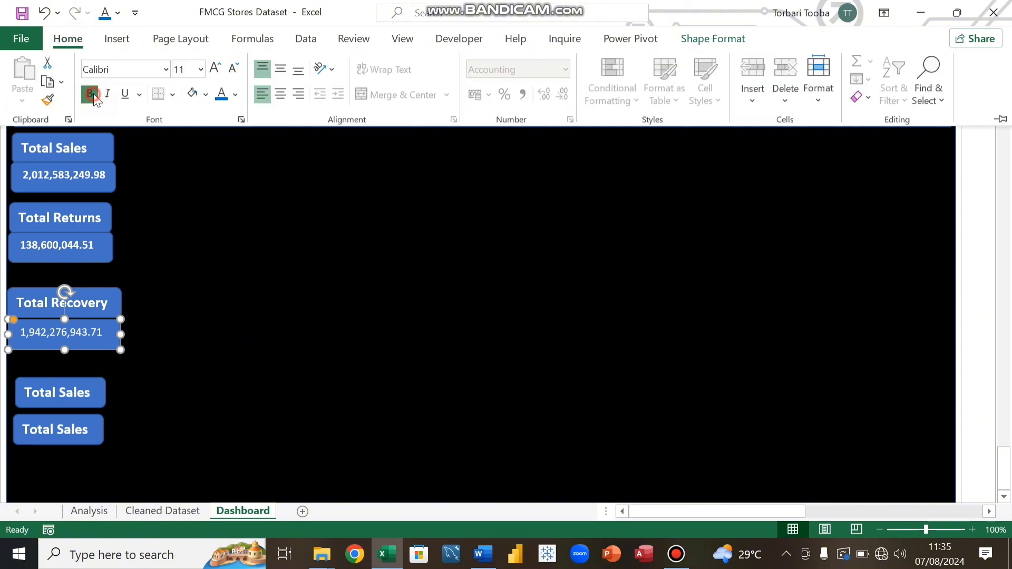
Step: Rename the fourth card's header to Unpaid Balance
{"action": "left_click", "coordinate": [92, 394]}
{"action": "left_click", "coordinate": [92, 393]}
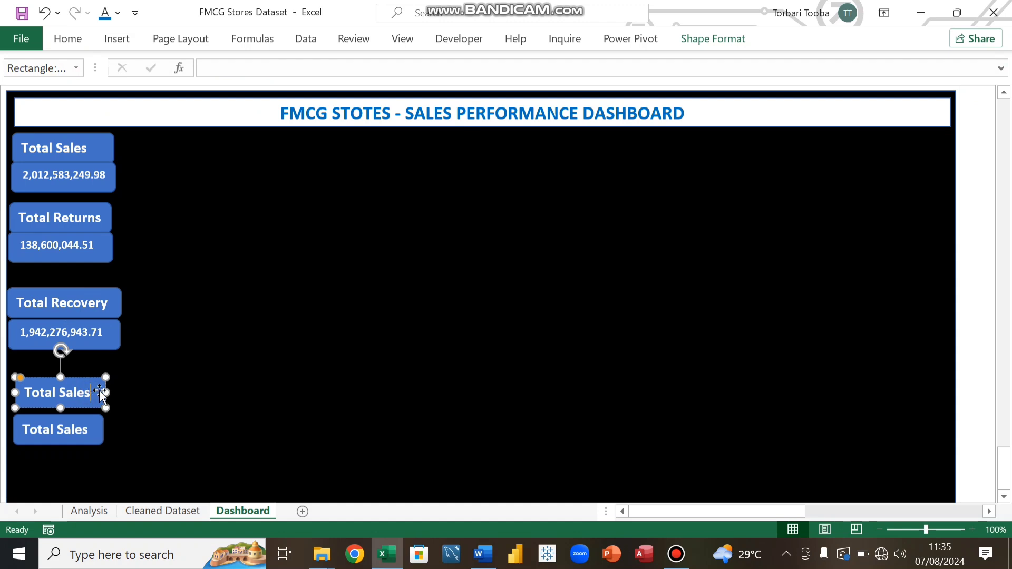
{"action": "key", "text": "BackSpace"}
{"action": "key", "text": "BackSpace"}
{"action": "key", "text": "BackSpace"}
{"action": "key", "text": "BackSpace"}
{"action": "key", "text": "BackSpace"}
{"action": "key", "text": "BackSpace"}
{"action": "key", "text": "BackSpace"}
{"action": "type", "text": "Unpaid Balance"}
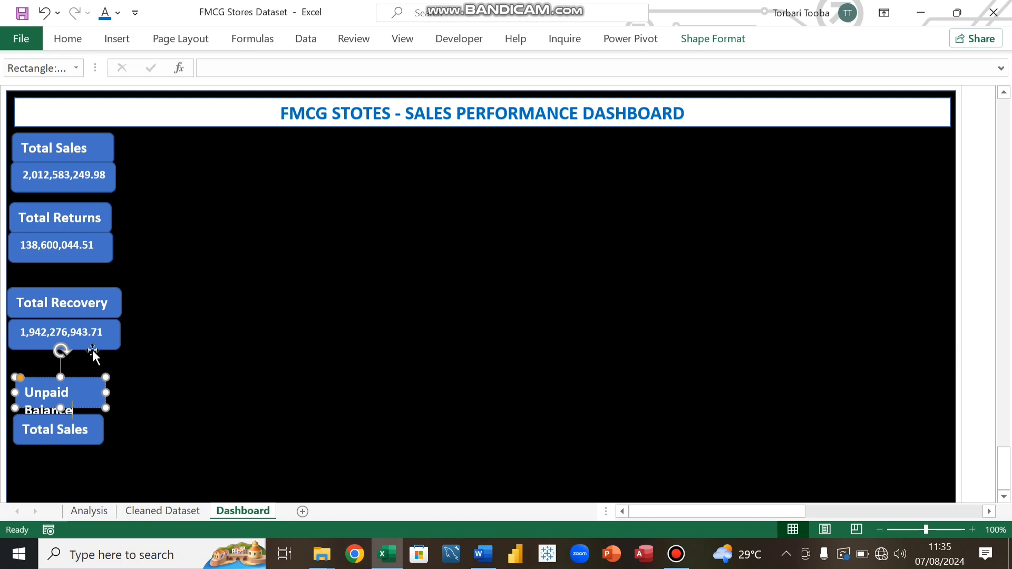
Step: Widen the Unpaid Balance header box so the text fits on one line and nudge the box below upward
{"action": "left_click", "coordinate": [71, 407]}
{"action": "left_click_drag", "start_coordinate": [108, 395], "coordinate": [127, 393]}
{"action": "left_click_drag", "start_coordinate": [11, 393], "coordinate": [4, 393]}
{"action": "left_click_drag", "start_coordinate": [79, 417], "coordinate": [77, 409]}
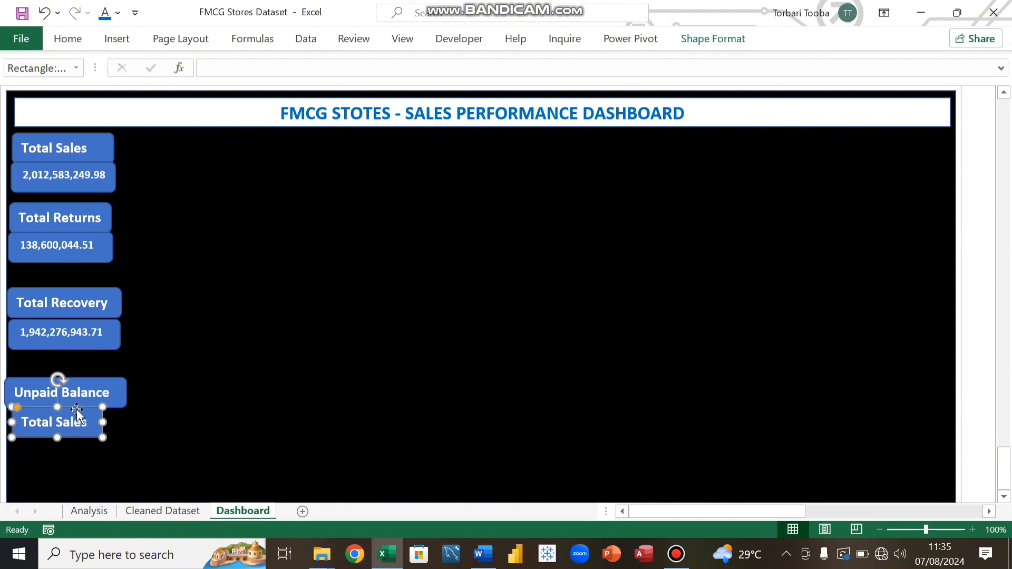
{"action": "left_click", "coordinate": [116, 388]}
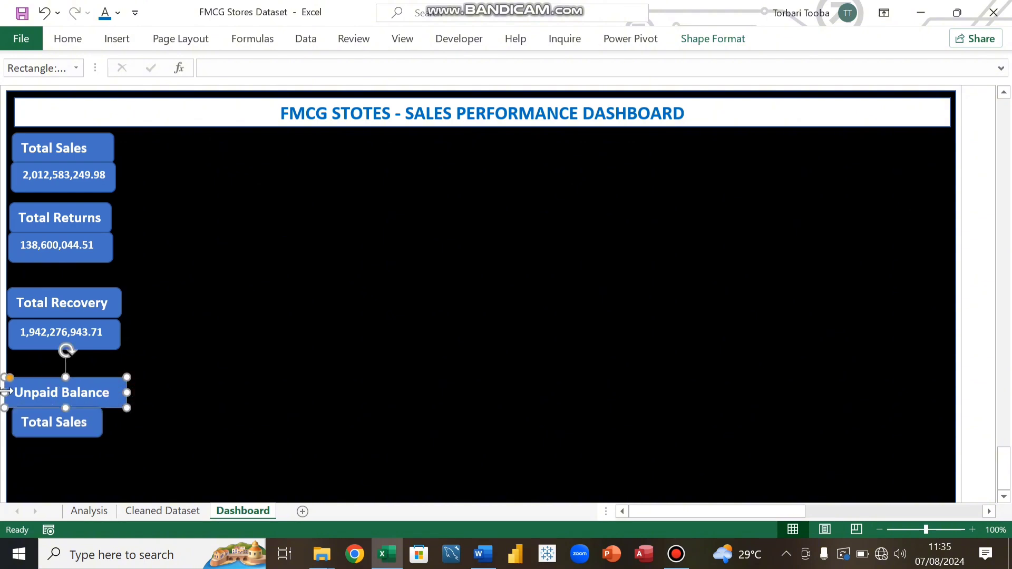
{"action": "left_click_drag", "start_coordinate": [7, 392], "coordinate": [12, 392]}
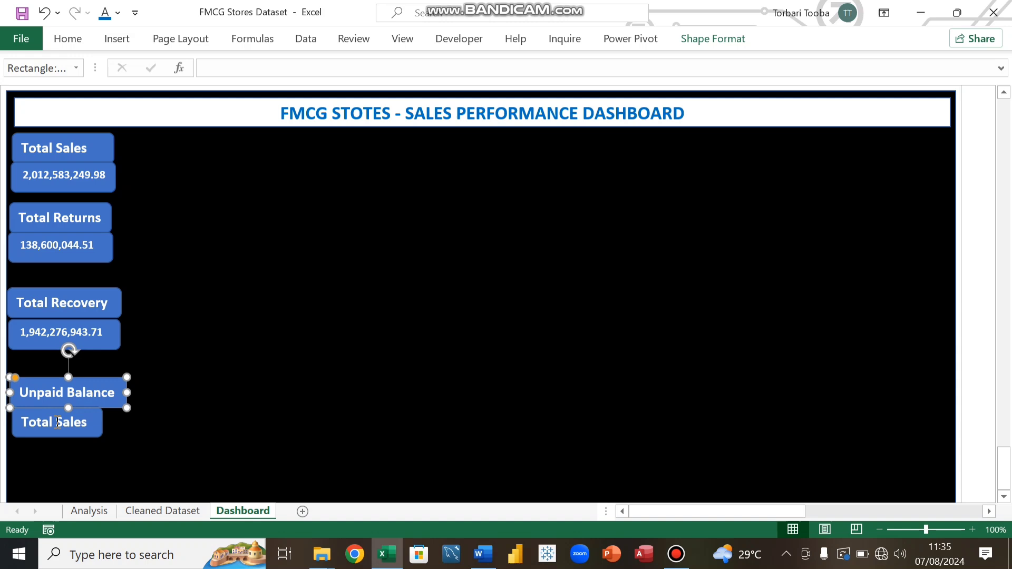
Step: Reposition and widen the box below Unpaid Balance and the Total Sales header to match the card widths
{"action": "left_click", "coordinate": [103, 422]}
{"action": "mouse_move", "coordinate": [101, 423]}
{"action": "left_mouse_down"}
{"action": "mouse_move", "coordinate": [129, 423]}
{"action": "mouse_move", "coordinate": [111, 416]}
{"action": "left_mouse_up"}
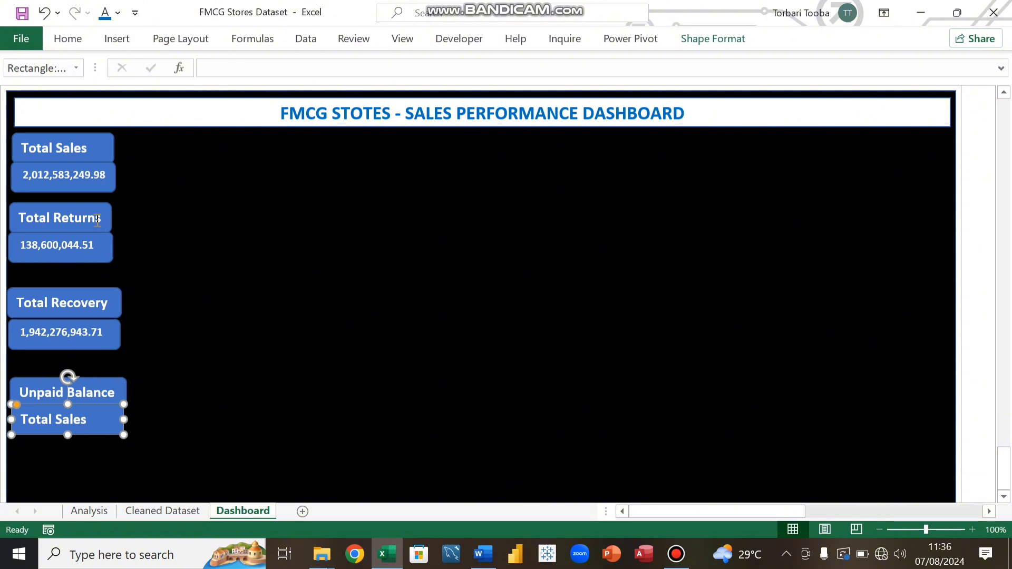
{"action": "left_click", "coordinate": [108, 148]}
{"action": "left_click_drag", "start_coordinate": [114, 151], "coordinate": [120, 149]}
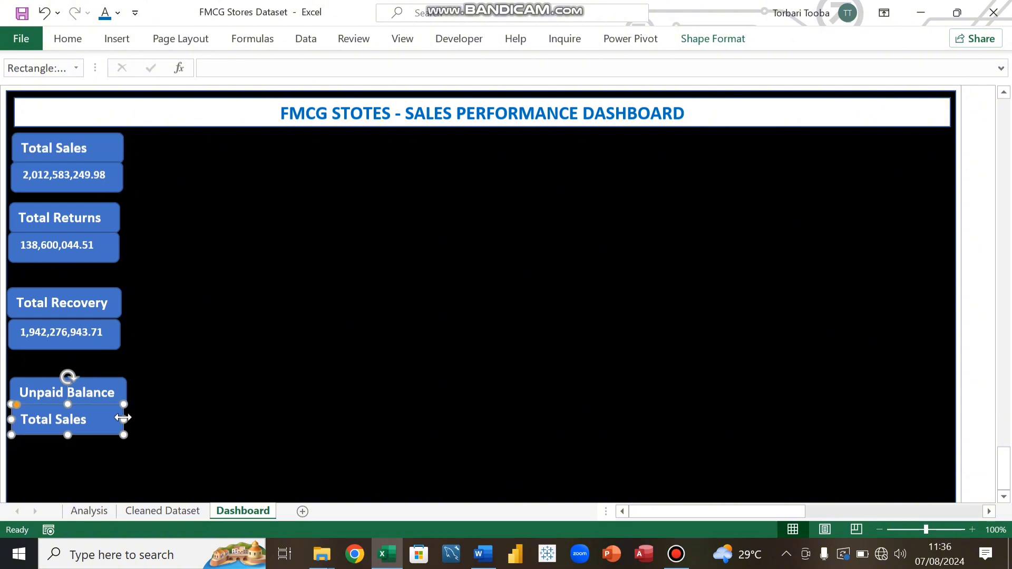
{"action": "left_click_drag", "start_coordinate": [123, 418], "coordinate": [127, 419]}
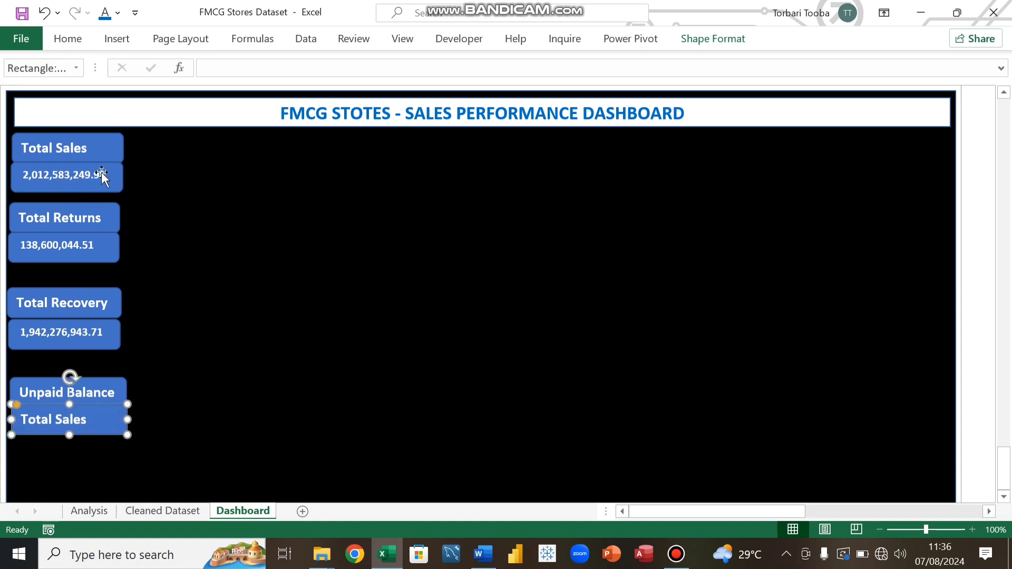
Step: Give the Total Sales header a dark blue fill with white text
{"action": "left_click", "coordinate": [106, 151]}
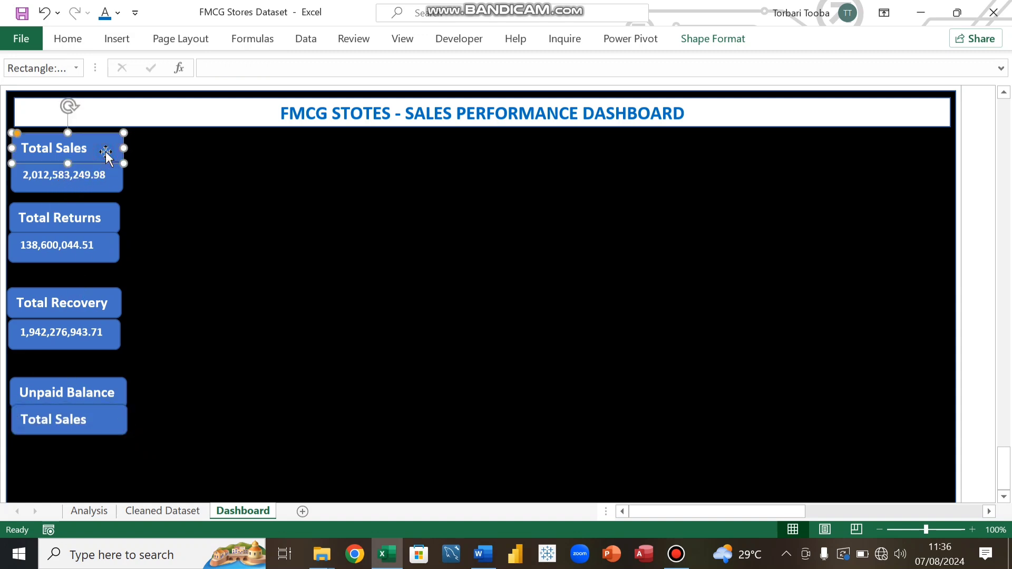
{"action": "left_click", "coordinate": [60, 32]}
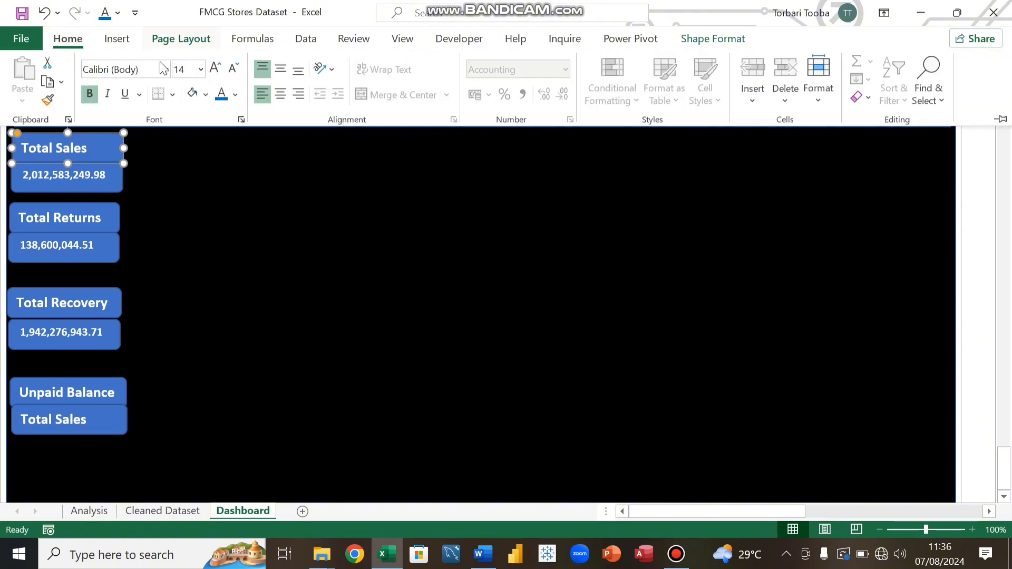
{"action": "left_click", "coordinate": [236, 95]}
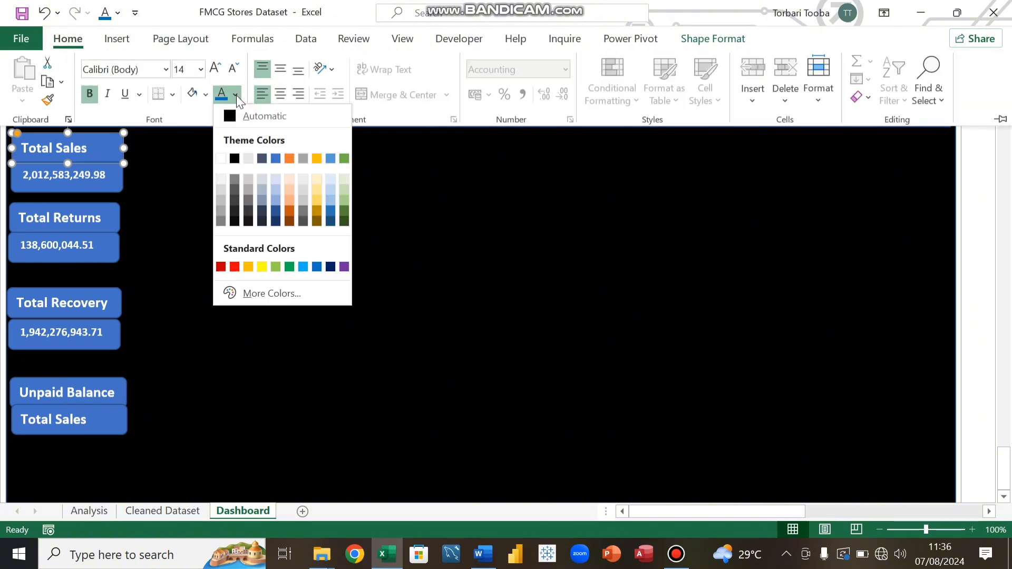
{"action": "left_click", "coordinate": [330, 267]}
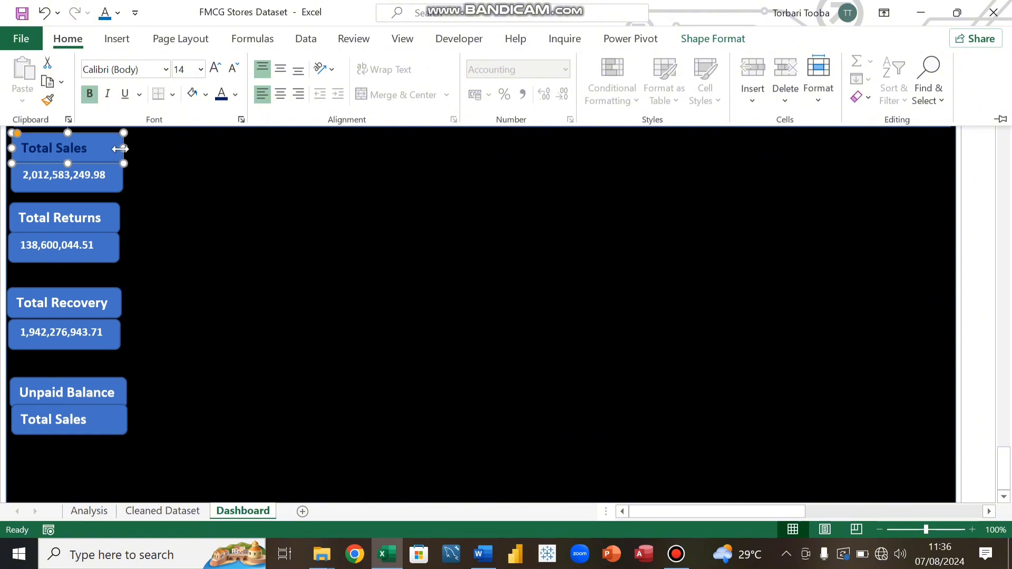
{"action": "left_click", "coordinate": [205, 94]}
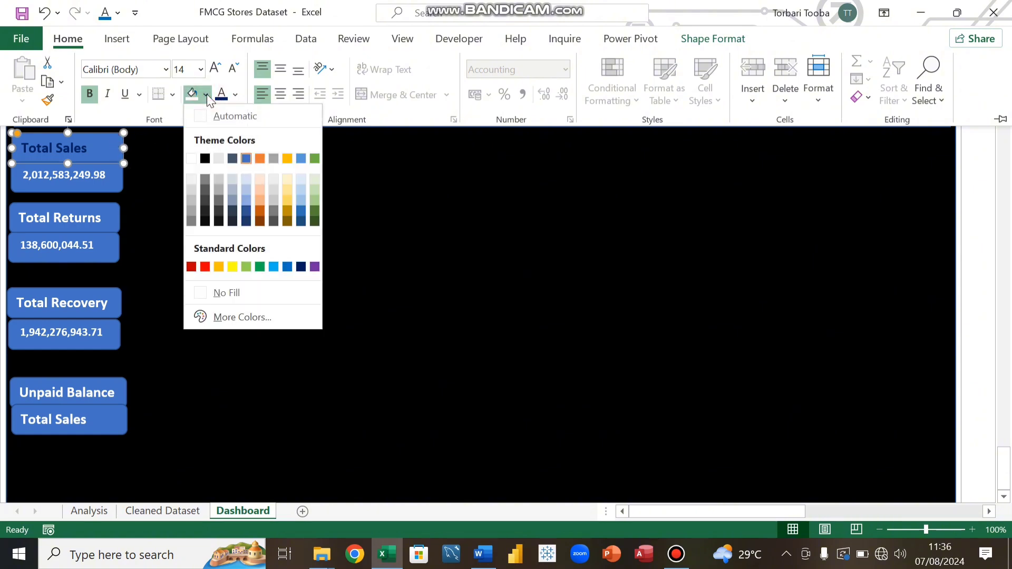
{"action": "left_click", "coordinate": [301, 268]}
{"action": "left_click", "coordinate": [236, 96]}
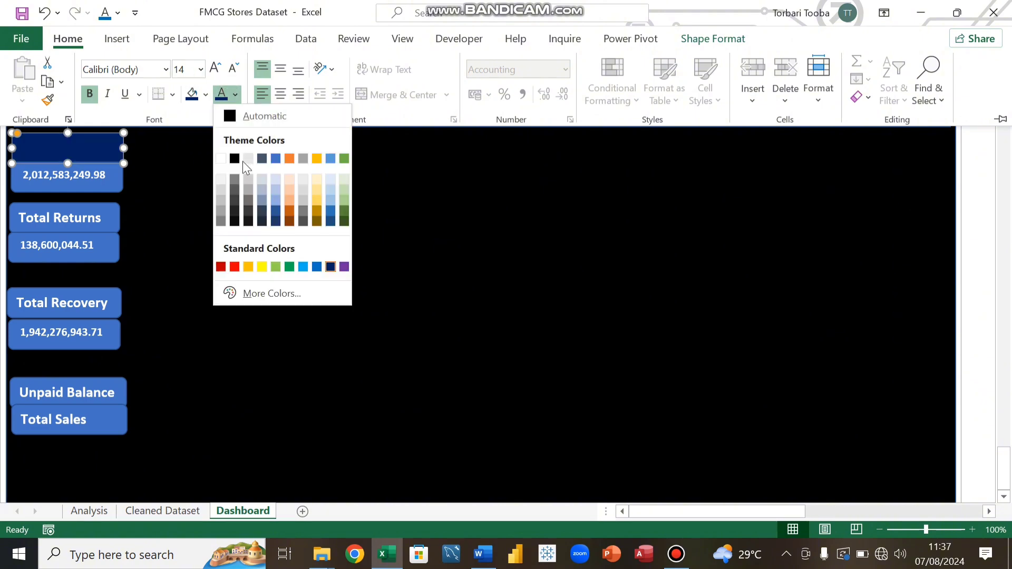
{"action": "left_click", "coordinate": [222, 160]}
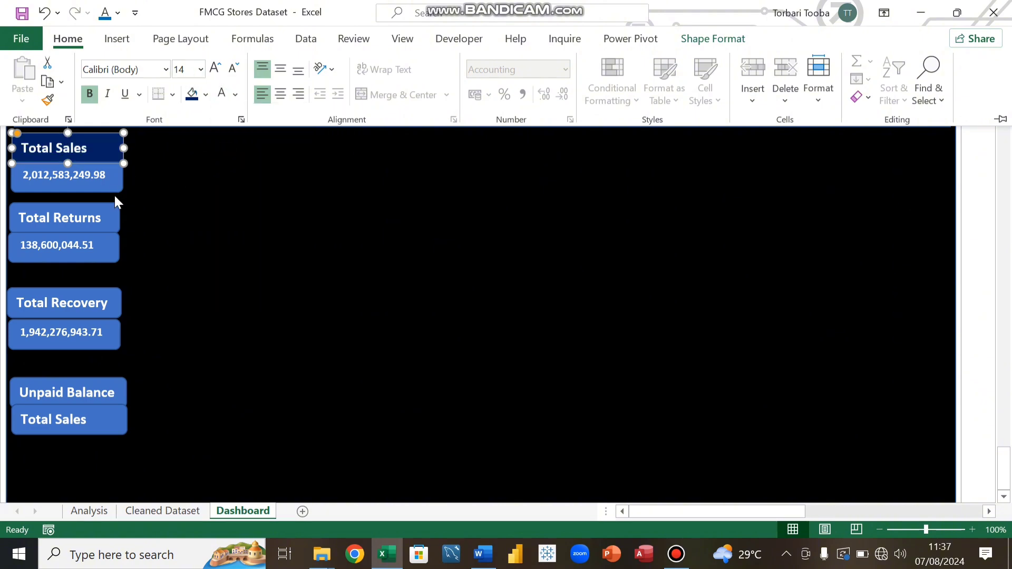
Step: Give the Total Sales value box a white fill and dark blue text
{"action": "key", "text": "ctrl+F1"}
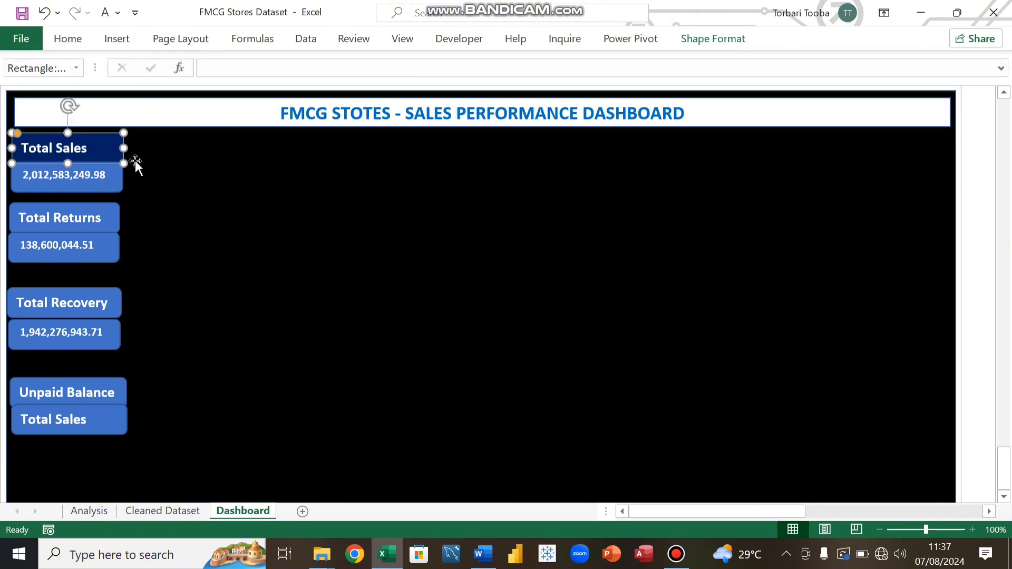
{"action": "left_click", "coordinate": [116, 182]}
{"action": "left_click", "coordinate": [71, 41]}
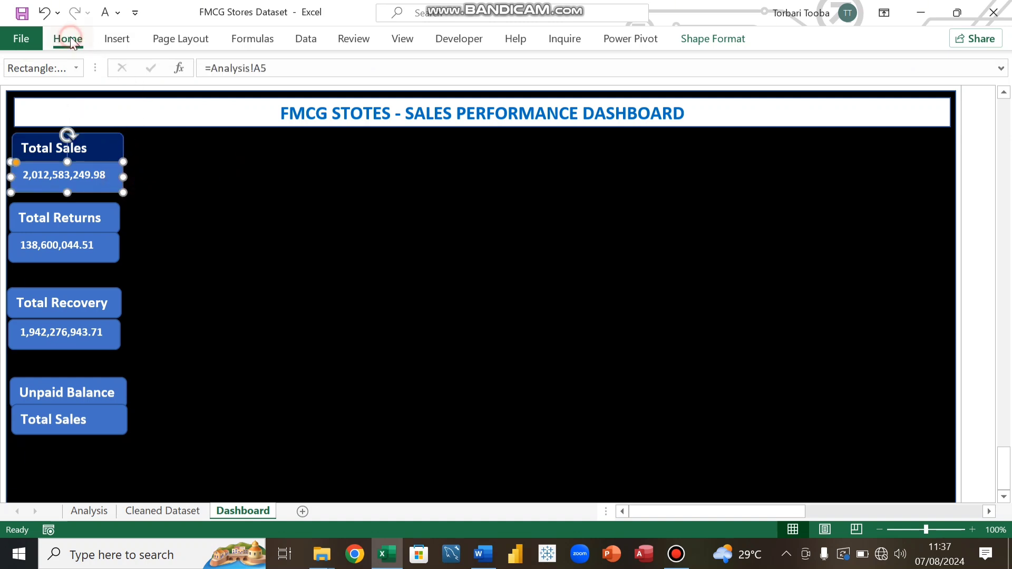
{"action": "left_click", "coordinate": [206, 95]}
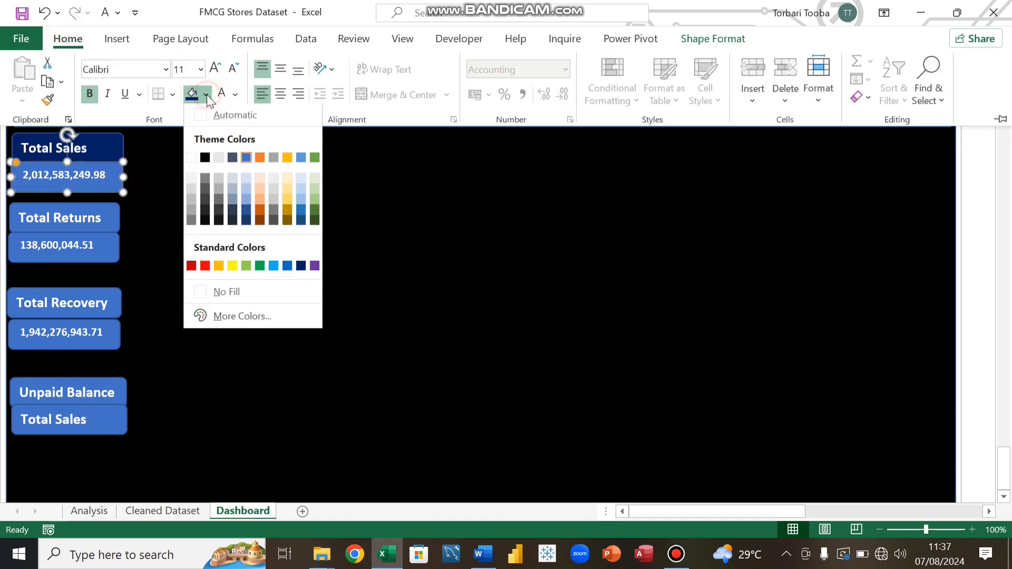
{"action": "left_click", "coordinate": [190, 158]}
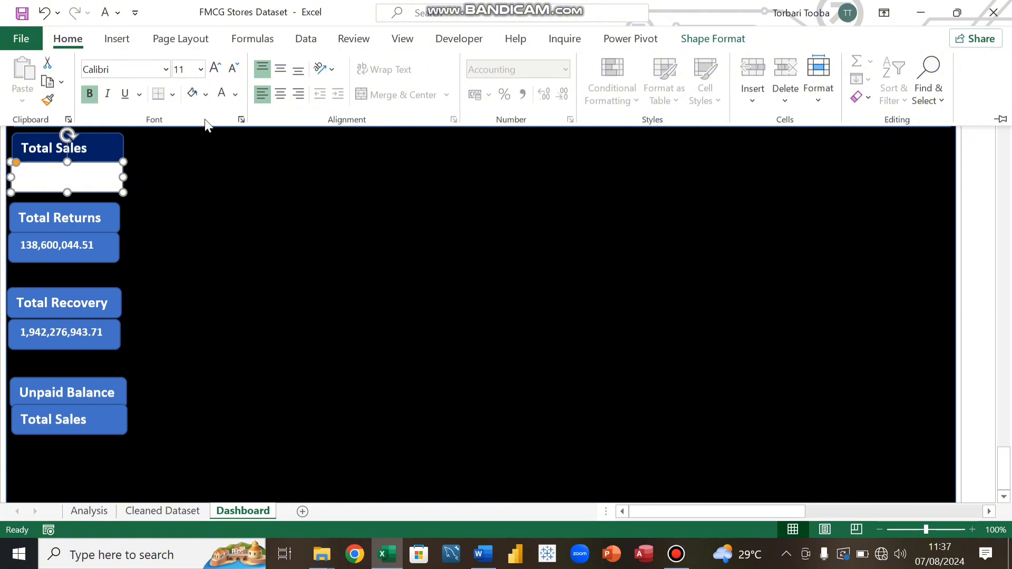
{"action": "left_click", "coordinate": [235, 95]}
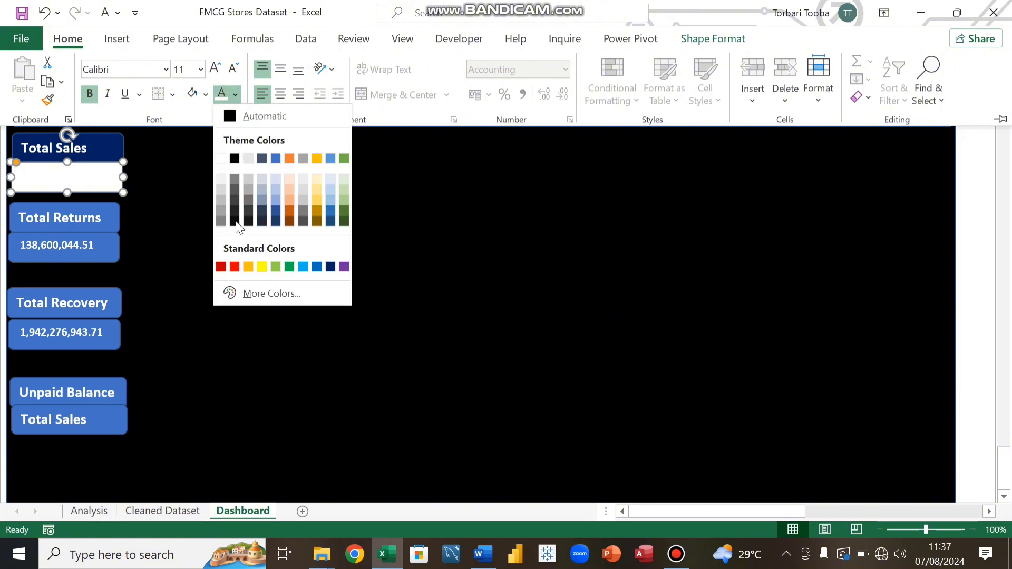
{"action": "left_click", "coordinate": [235, 150]}
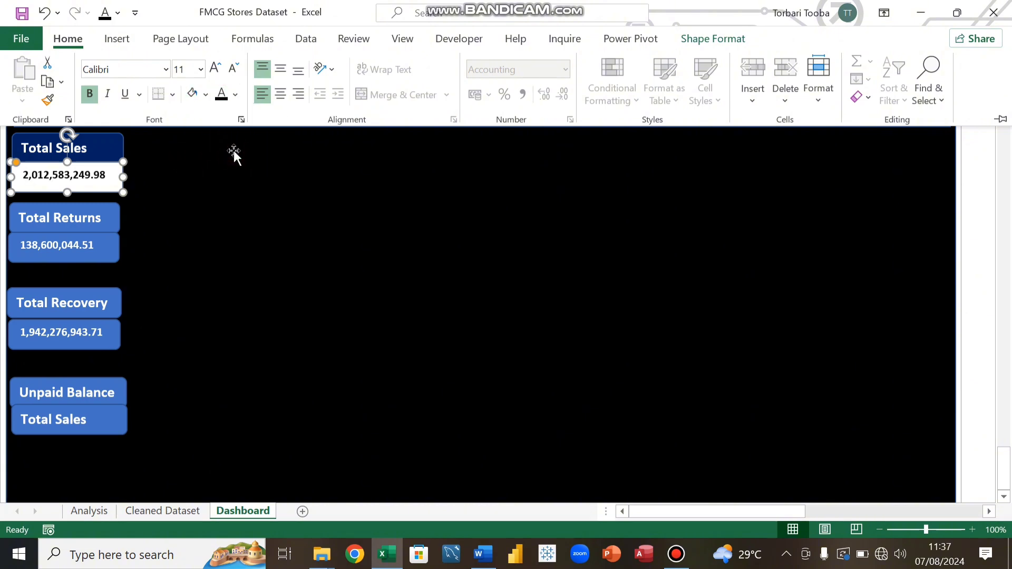
{"action": "left_click", "coordinate": [235, 96]}
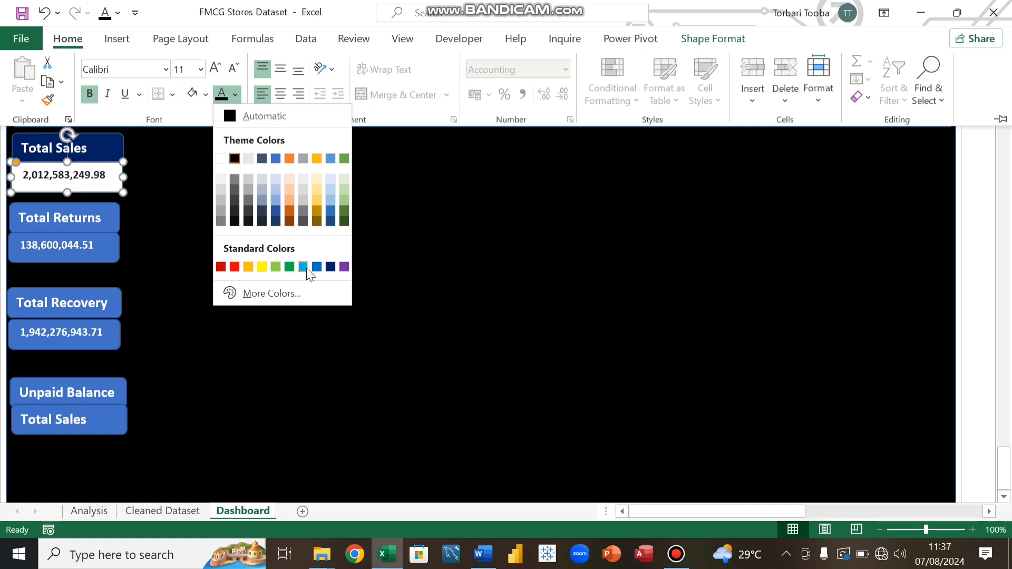
{"action": "left_click", "coordinate": [330, 267]}
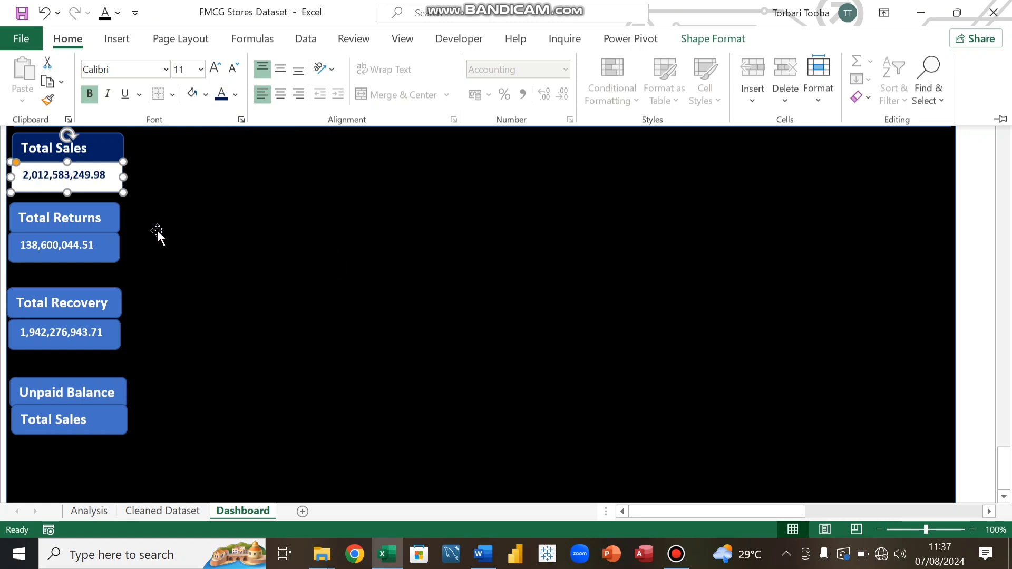
{"action": "key", "text": "ctrl+F1"}
Step: Nudge the Total Returns header and value boxes slightly to the right
{"action": "left_click", "coordinate": [140, 209]}
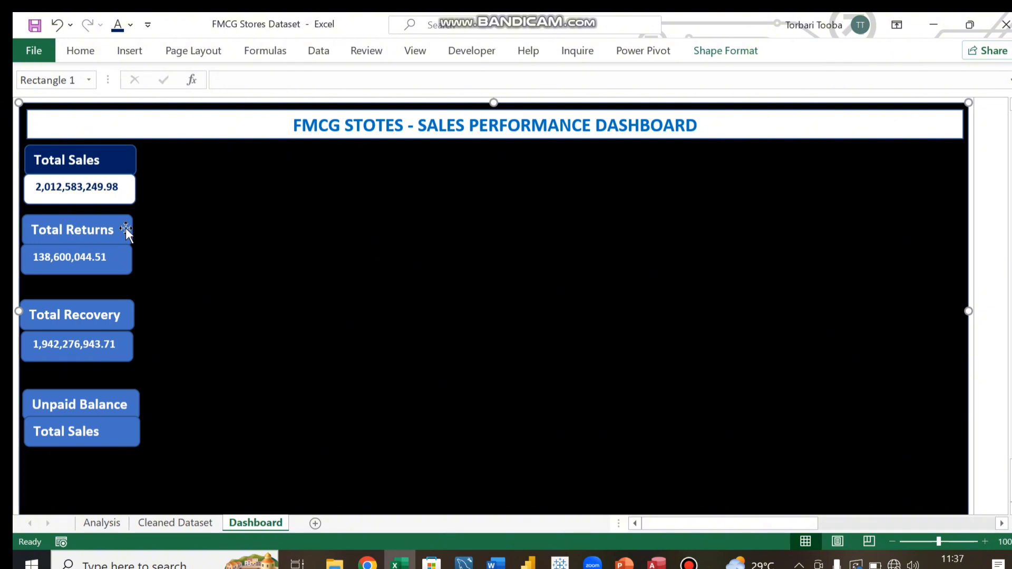
{"action": "left_click", "coordinate": [124, 228]}
{"action": "key", "text": "Right"}
{"action": "key", "text": "Right"}
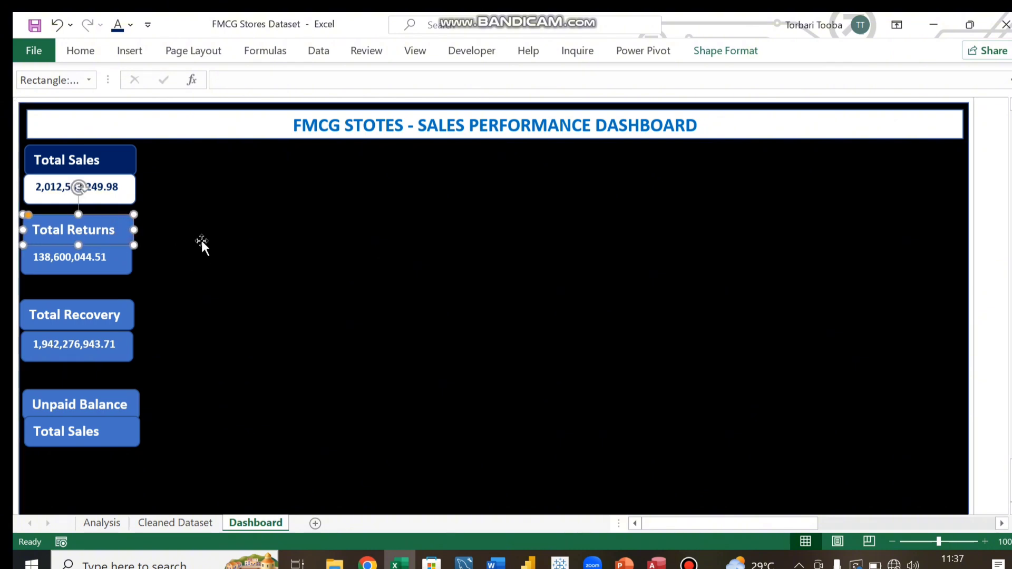
{"action": "left_click", "coordinate": [125, 257]}
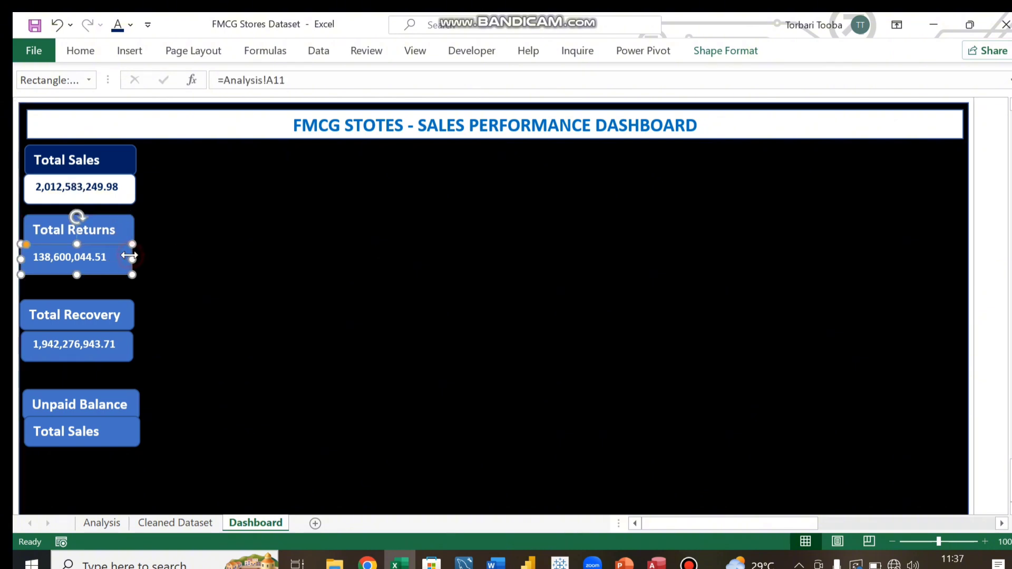
{"action": "key", "text": "Right"}
{"action": "key", "text": "Right"}
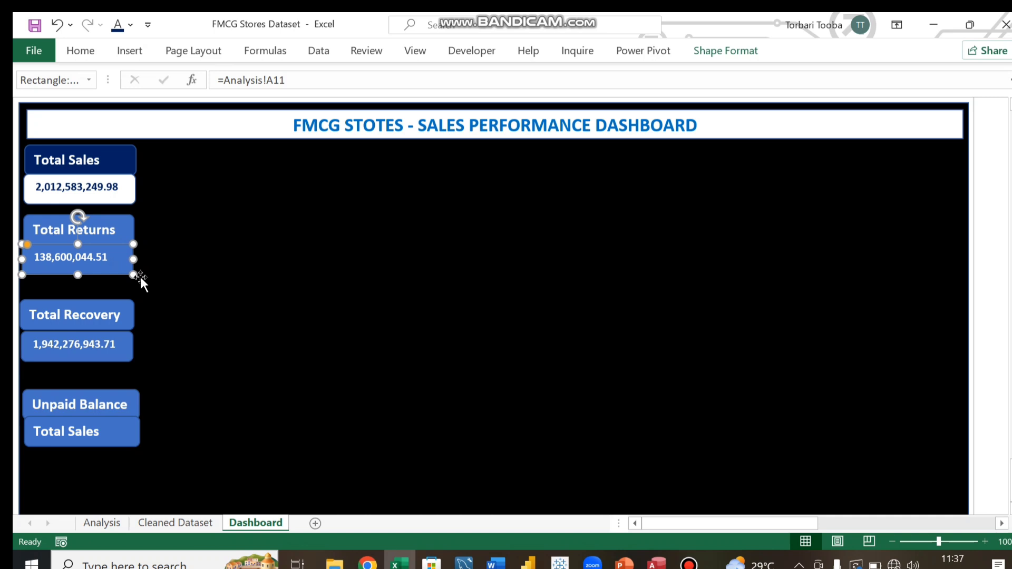
{"action": "left_click", "coordinate": [131, 230]}
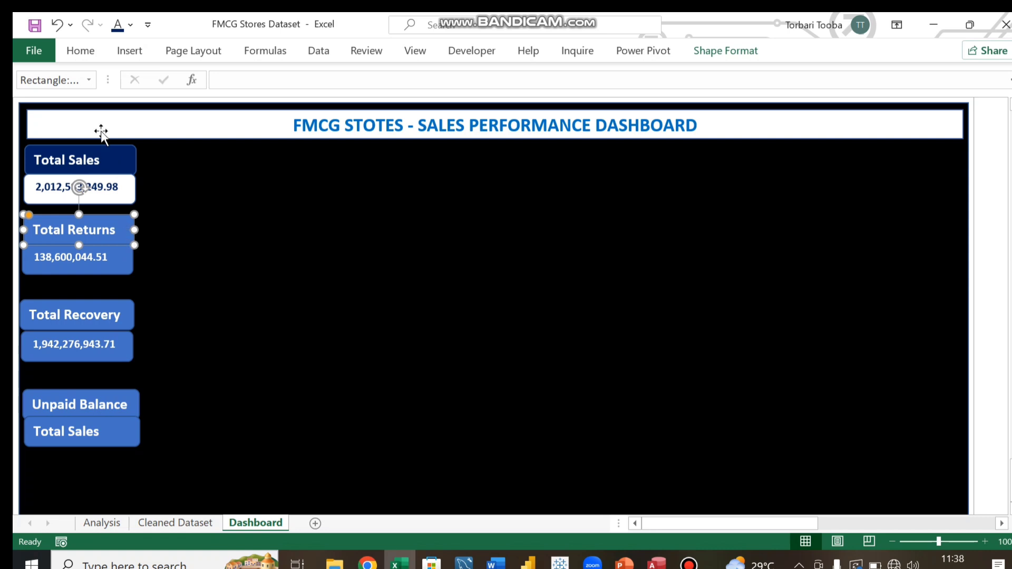
{"action": "left_click", "coordinate": [90, 53]}
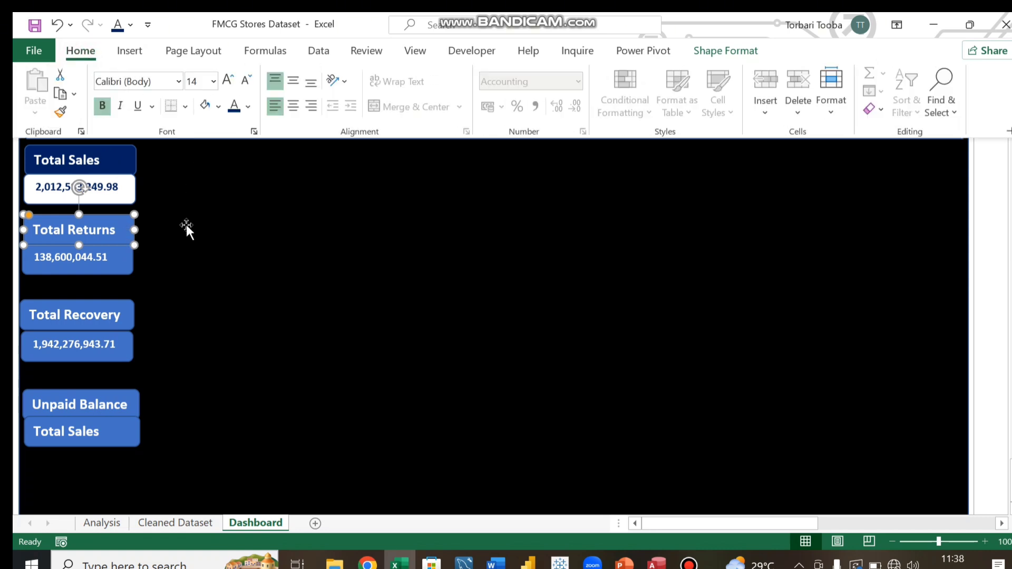
Step: Give the Total Returns, Total Recovery and Unpaid Balance headers a dark blue fill
{"action": "left_click", "coordinate": [127, 308]}
{"action": "left_click", "coordinate": [120, 308]}
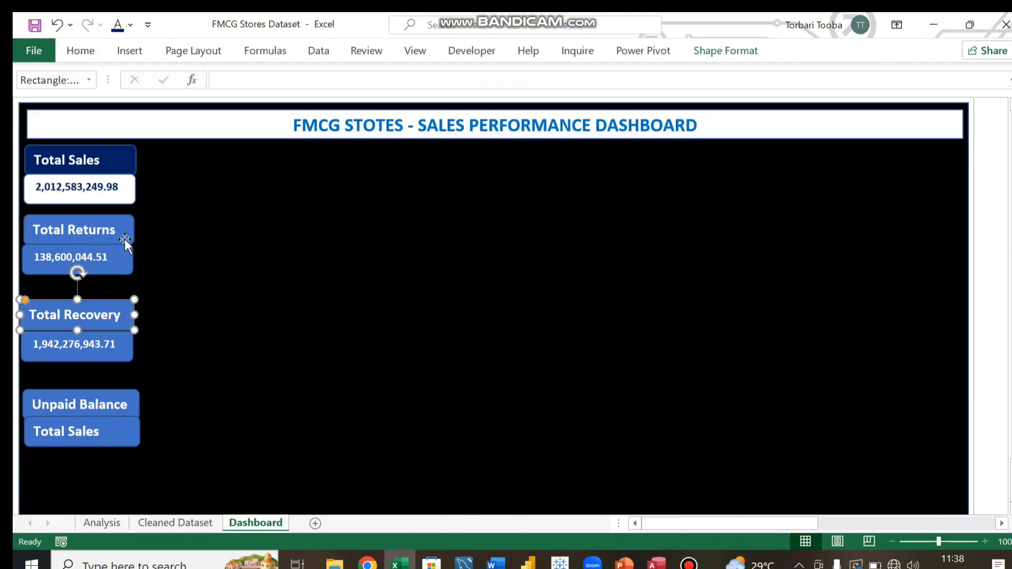
{"action": "left_click", "coordinate": [127, 226], "text": "shift"}
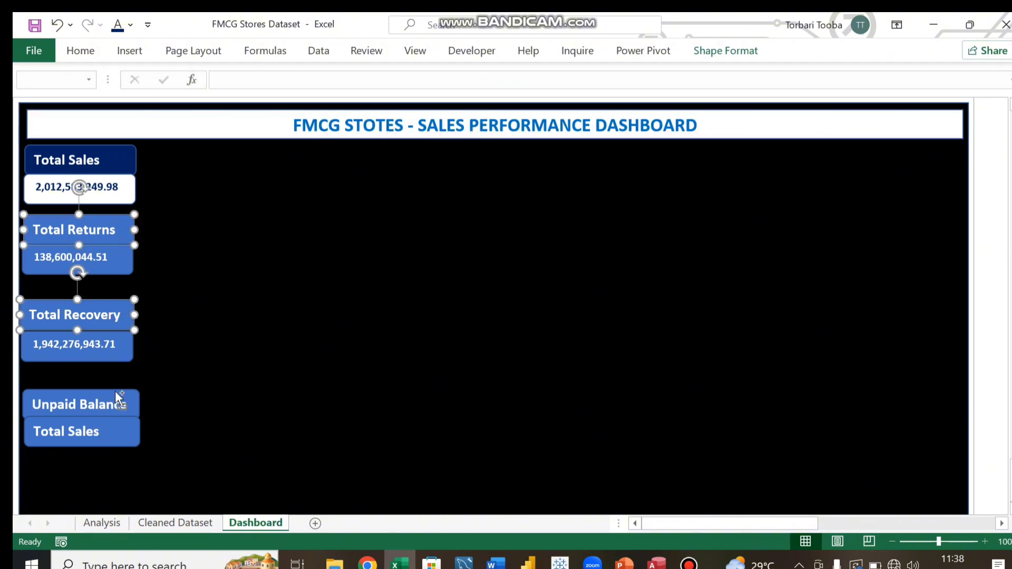
{"action": "left_click", "coordinate": [116, 393], "text": "shift"}
{"action": "left_click", "coordinate": [78, 51]}
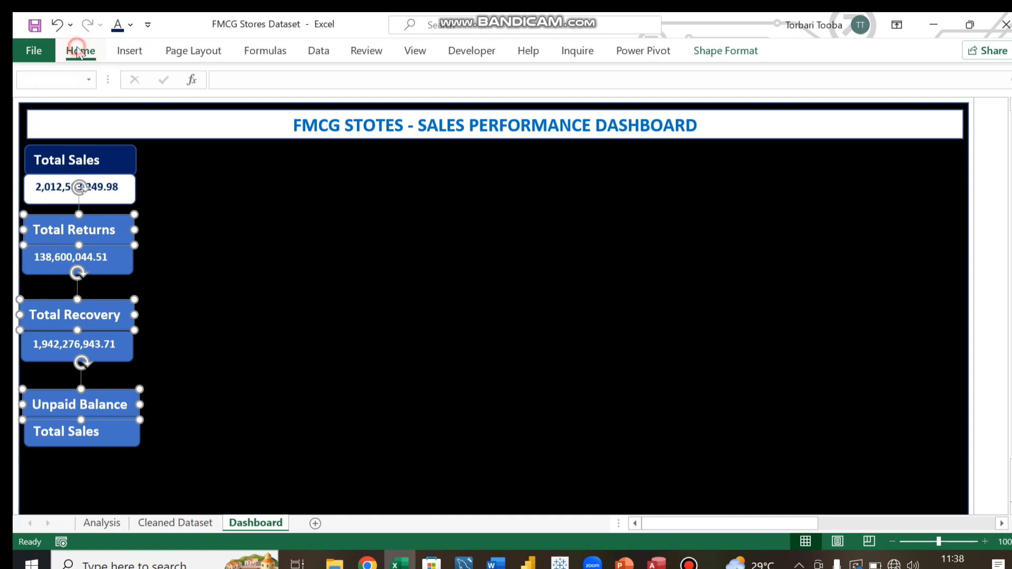
{"action": "left_click", "coordinate": [219, 106]}
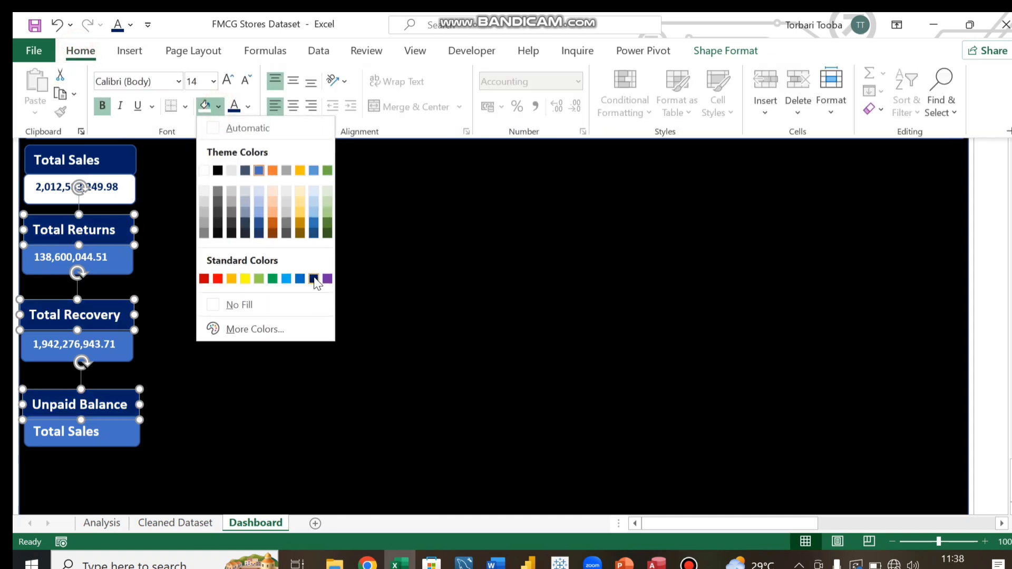
{"action": "left_click", "coordinate": [314, 279]}
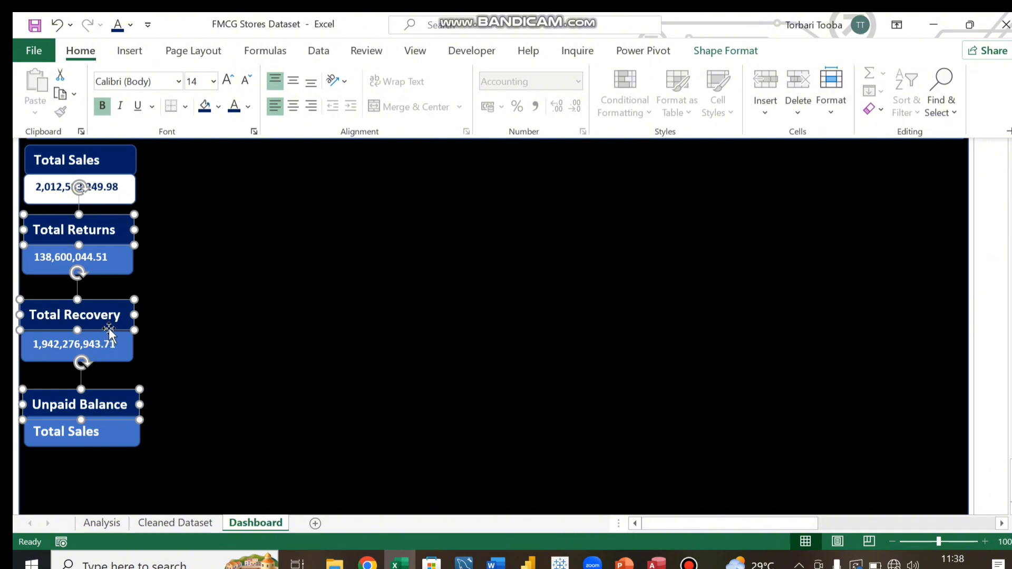
Step: Give the Total Returns, Total Recovery and Unpaid Balance value boxes a white fill with dark blue text
{"action": "left_click", "coordinate": [123, 257]}
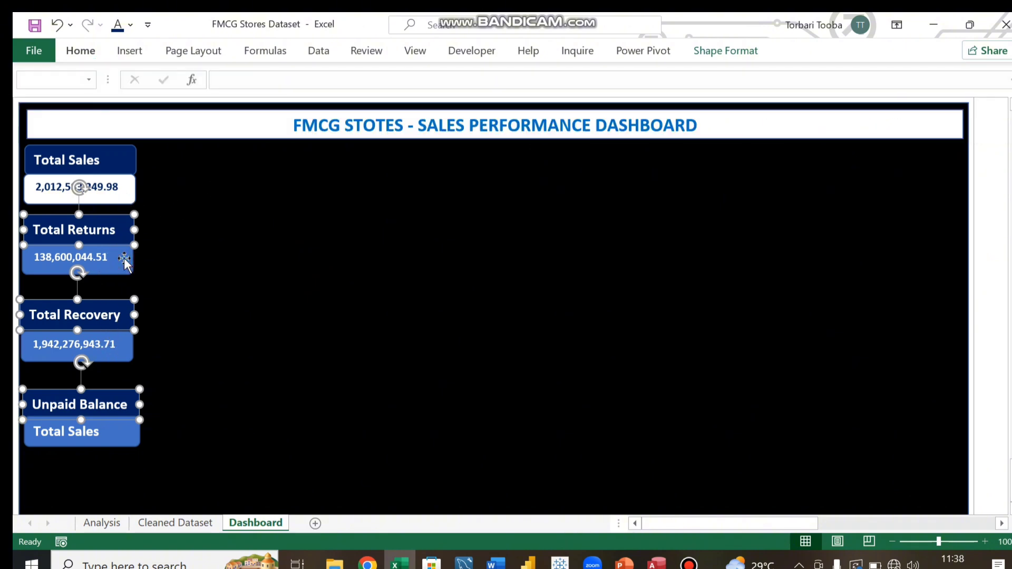
{"action": "left_click", "coordinate": [123, 349], "text": "shift"}
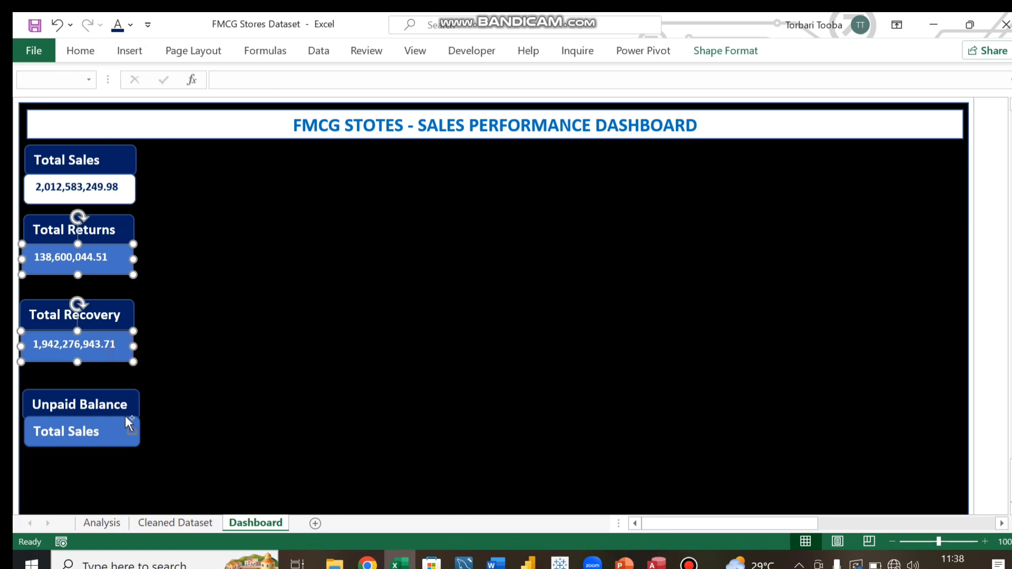
{"action": "left_click", "coordinate": [129, 429], "text": "shift"}
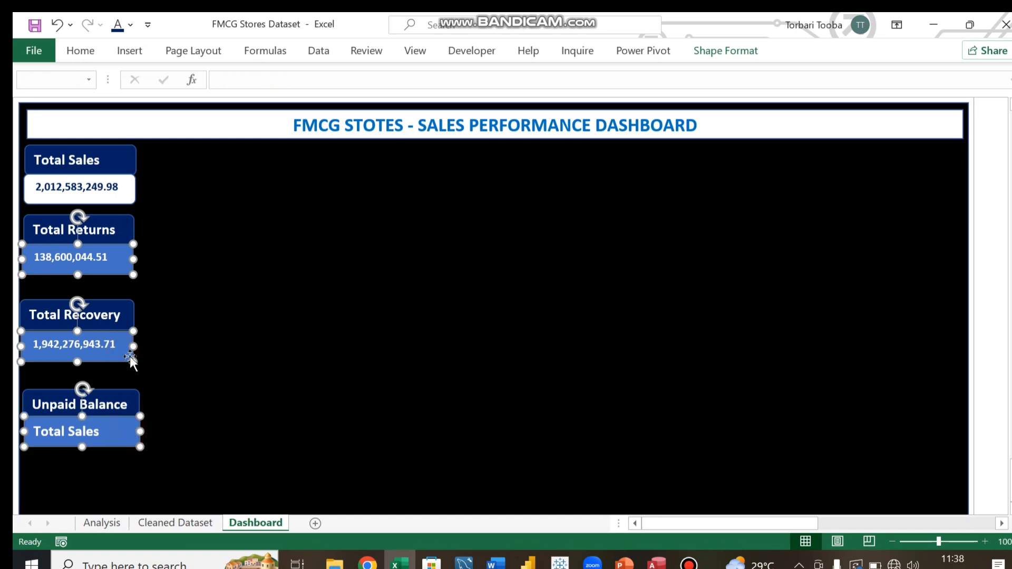
{"action": "left_click", "coordinate": [81, 51]}
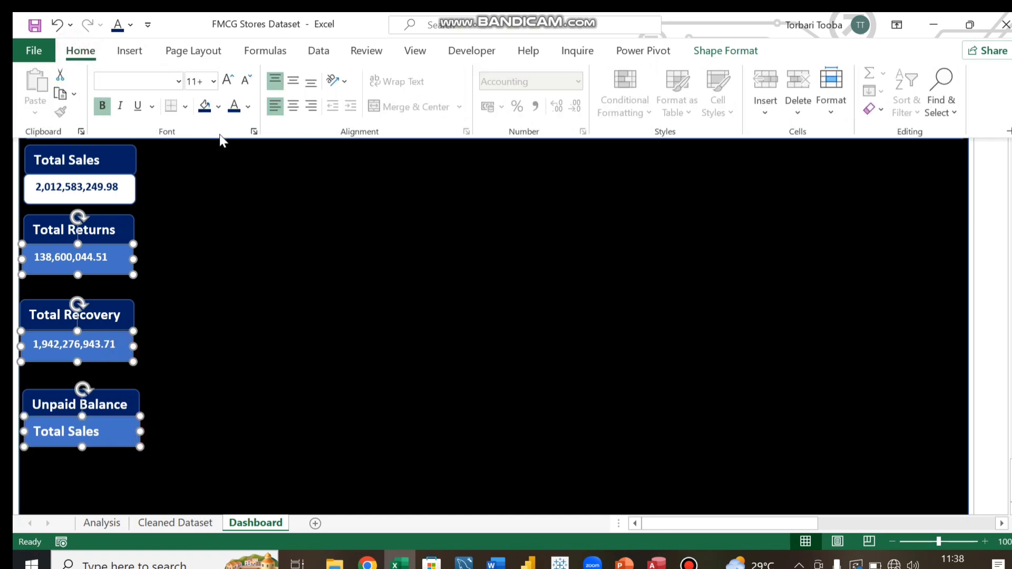
{"action": "left_click", "coordinate": [218, 107]}
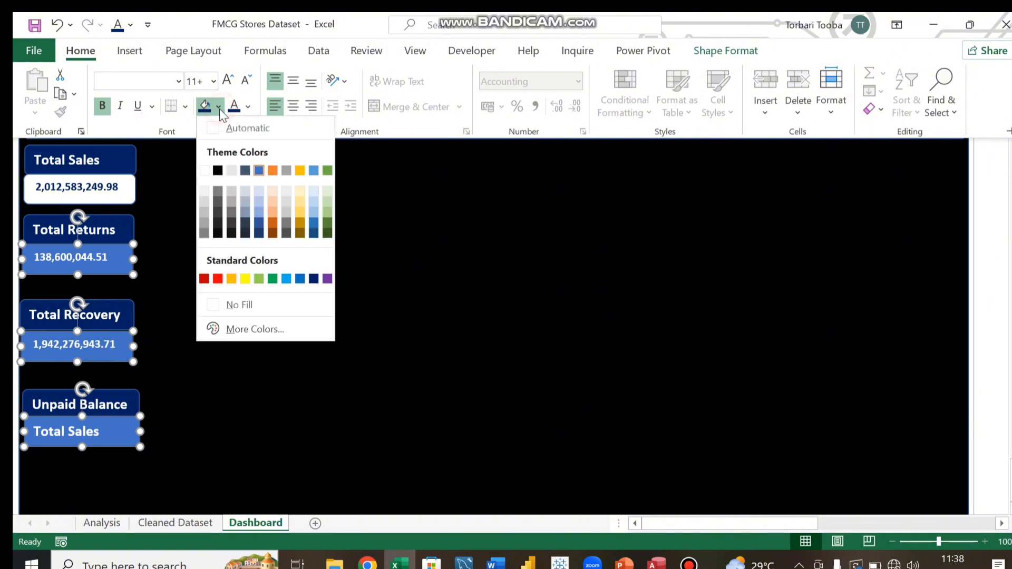
{"action": "left_click", "coordinate": [204, 170]}
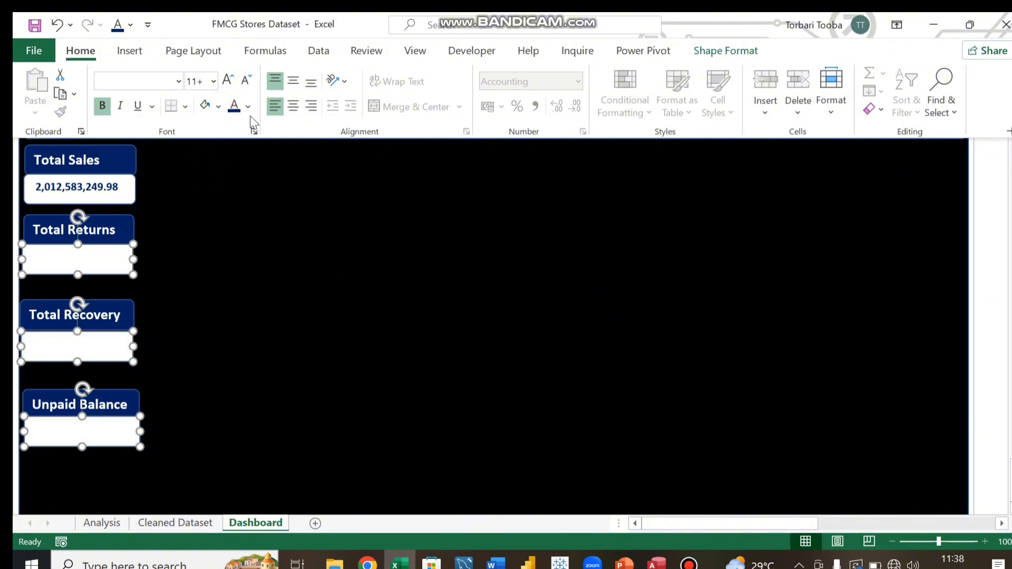
{"action": "left_click", "coordinate": [234, 108]}
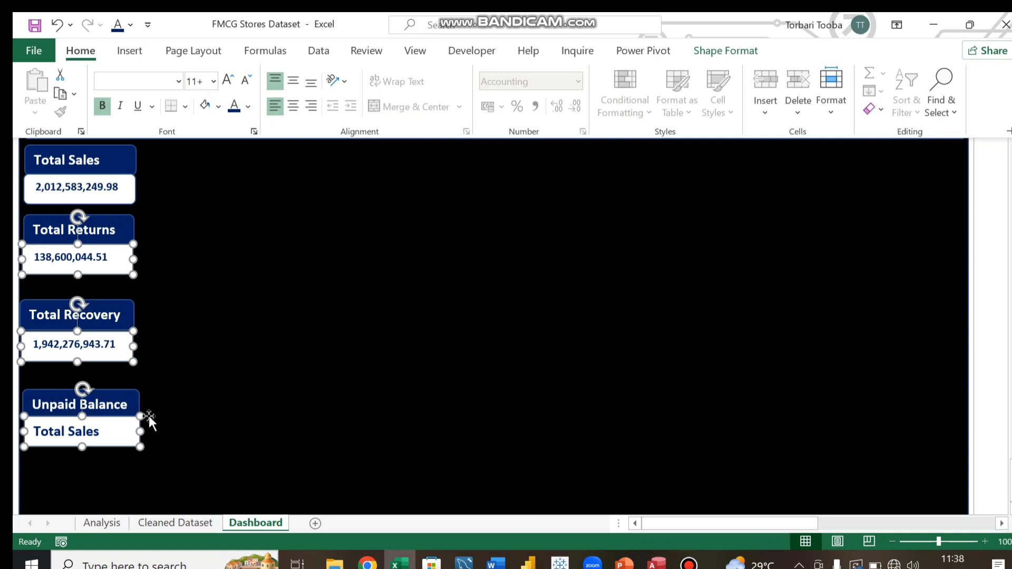
Step: Collapse the ribbon and nudge the Total Recovery value box slightly right and up toward its header
{"action": "key", "text": "ctrl+F1"}
{"action": "left_click", "coordinate": [164, 393]}
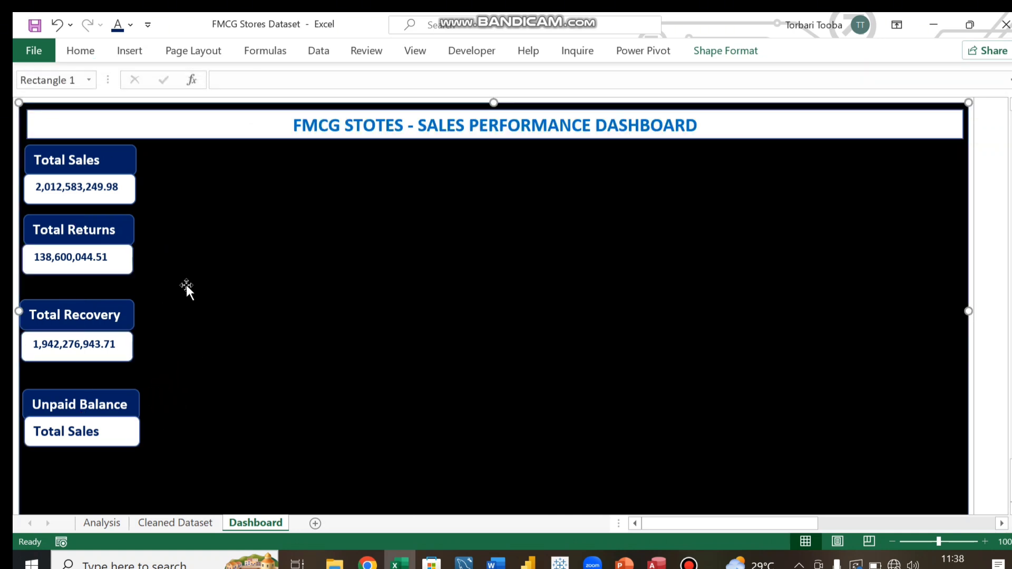
{"action": "left_click", "coordinate": [136, 261]}
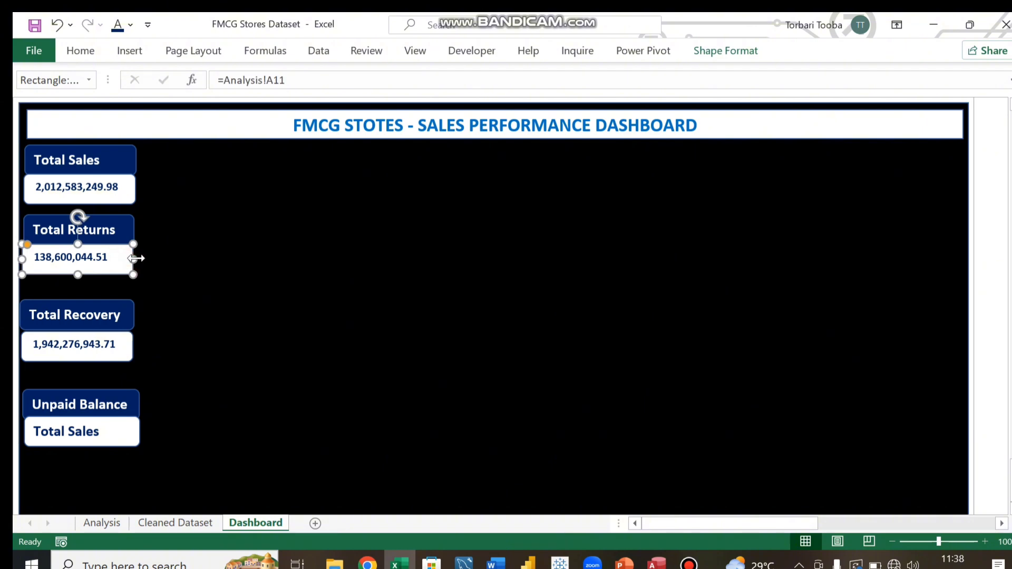
{"action": "left_click", "coordinate": [128, 342]}
{"action": "key", "text": "Right"}
{"action": "key", "text": "Right"}
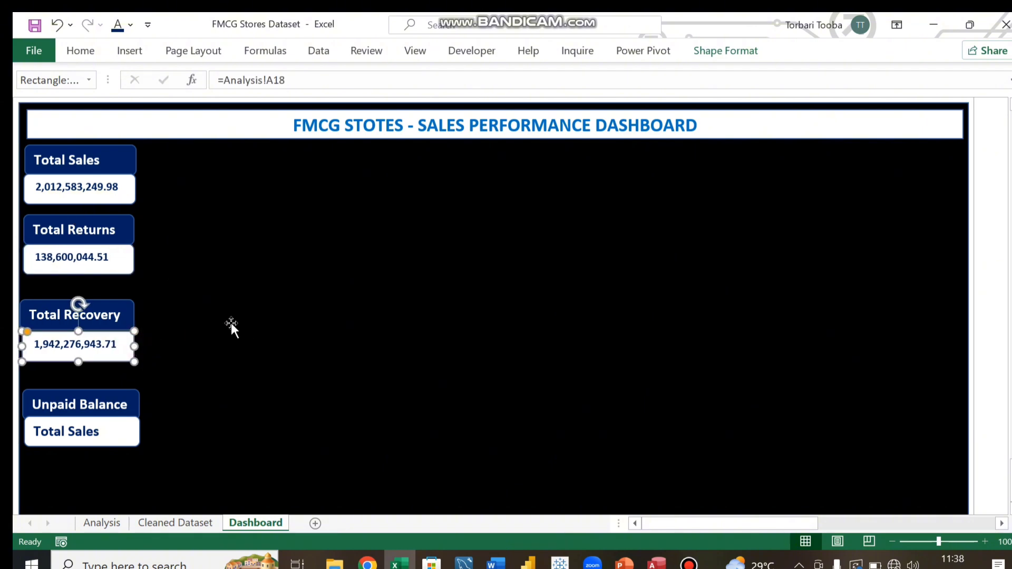
{"action": "key", "text": "Up"}
{"action": "key", "text": "Up"}
{"action": "key", "text": "Up"}
{"action": "key", "text": "Up"}
{"action": "key", "text": "Up"}
{"action": "key", "text": "Up"}
{"action": "key", "text": "Up"}
{"action": "key", "text": "Up"}
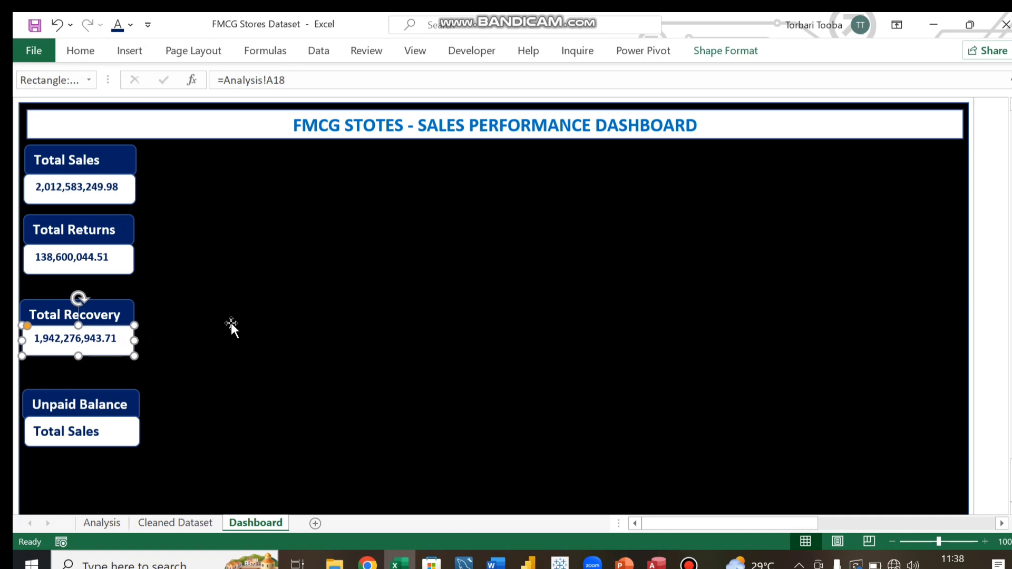
Step: Nudge the value box under Unpaid Balance slightly up toward its header
{"action": "left_click", "coordinate": [135, 431]}
{"action": "key", "text": "Up"}
{"action": "key", "text": "Up"}
{"action": "key", "text": "Up"}
{"action": "key", "text": "Up"}
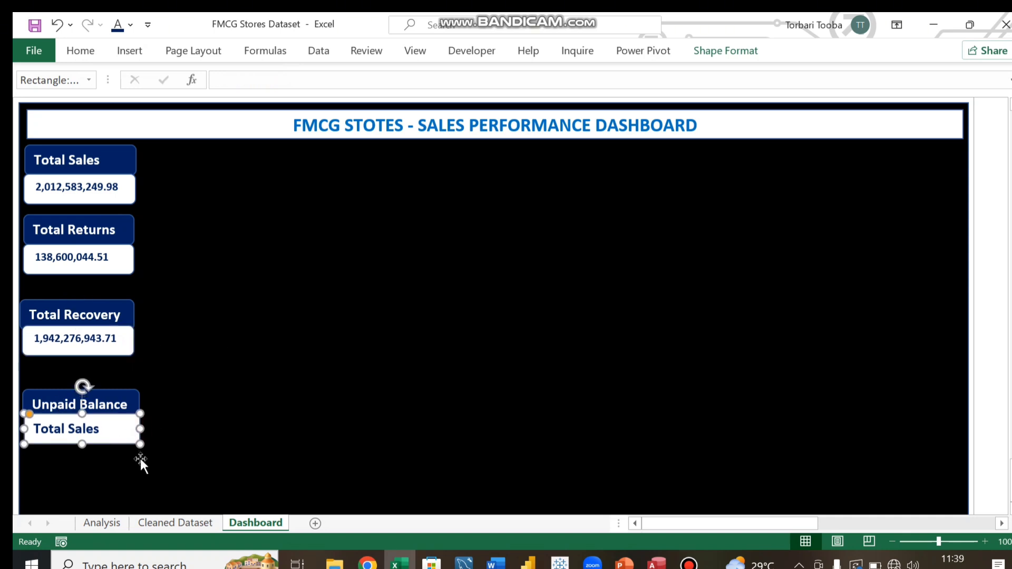
Step: Nudge the Total Sales and Total Returns value boxes slightly up toward their headers
{"action": "left_click", "coordinate": [125, 190]}
{"action": "key", "text": "Up"}
{"action": "key", "text": "Up"}
{"action": "key", "text": "Up"}
{"action": "key", "text": "Up"}
{"action": "key", "text": "Up"}
{"action": "key", "text": "Up"}
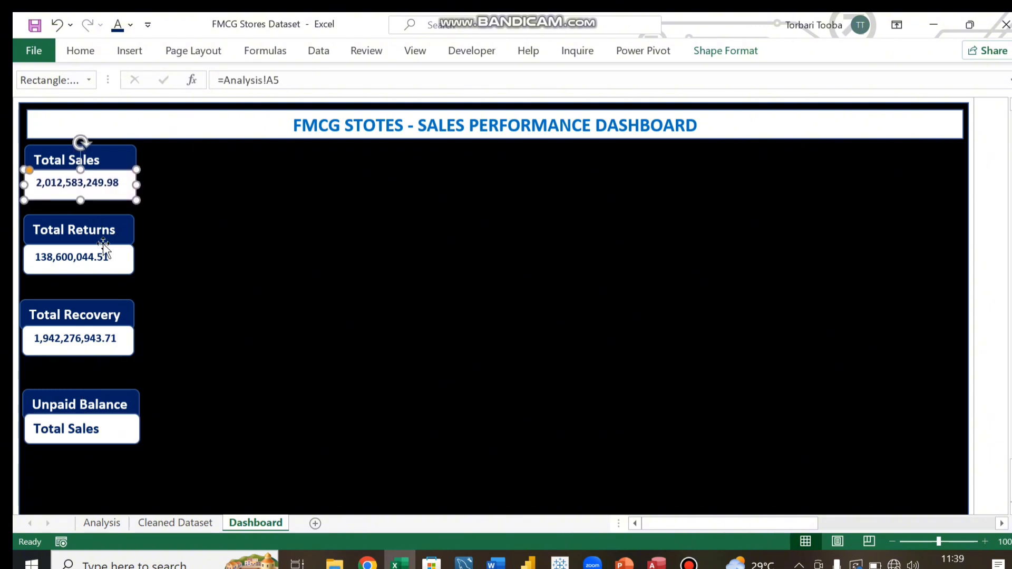
{"action": "left_click", "coordinate": [140, 263]}
{"action": "key", "text": "Up"}
{"action": "key", "text": "Up"}
{"action": "key", "text": "Up"}
{"action": "key", "text": "Up"}
{"action": "key", "text": "Up"}
{"action": "key", "text": "Up"}
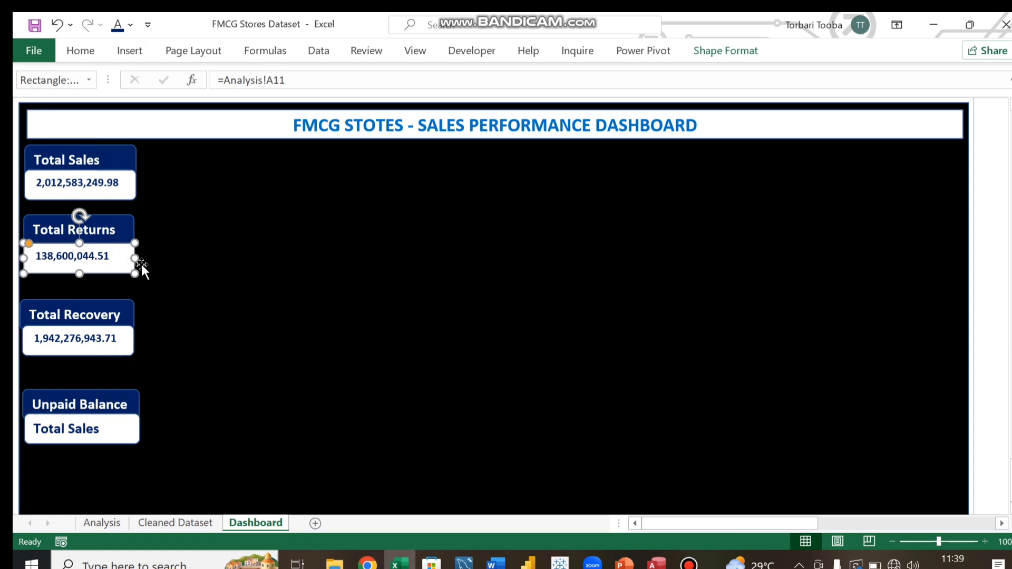
{"action": "key", "text": "Up"}
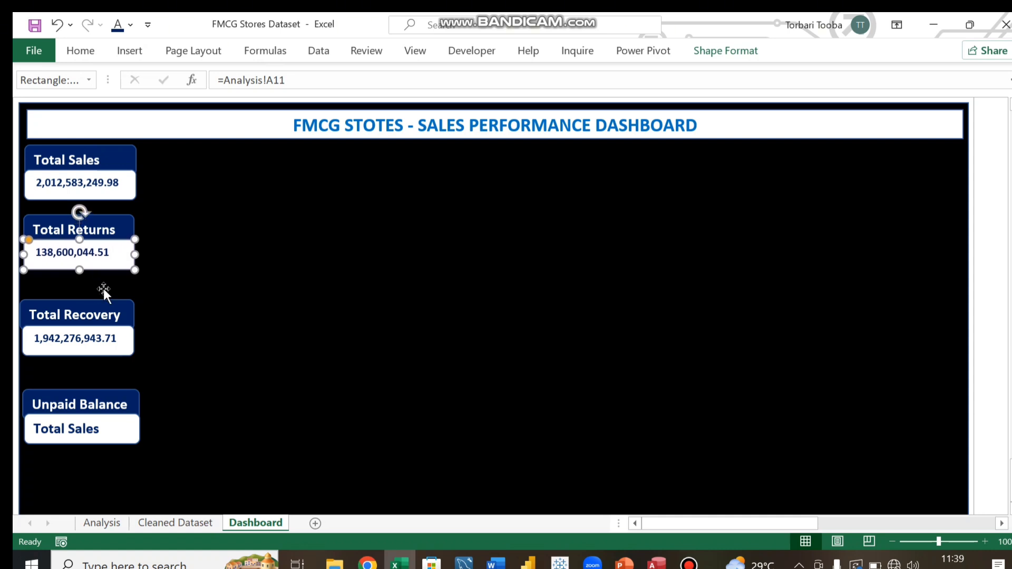
Step: Nudge the value box under Unpaid Balance slightly to the left
{"action": "left_click", "coordinate": [180, 299]}
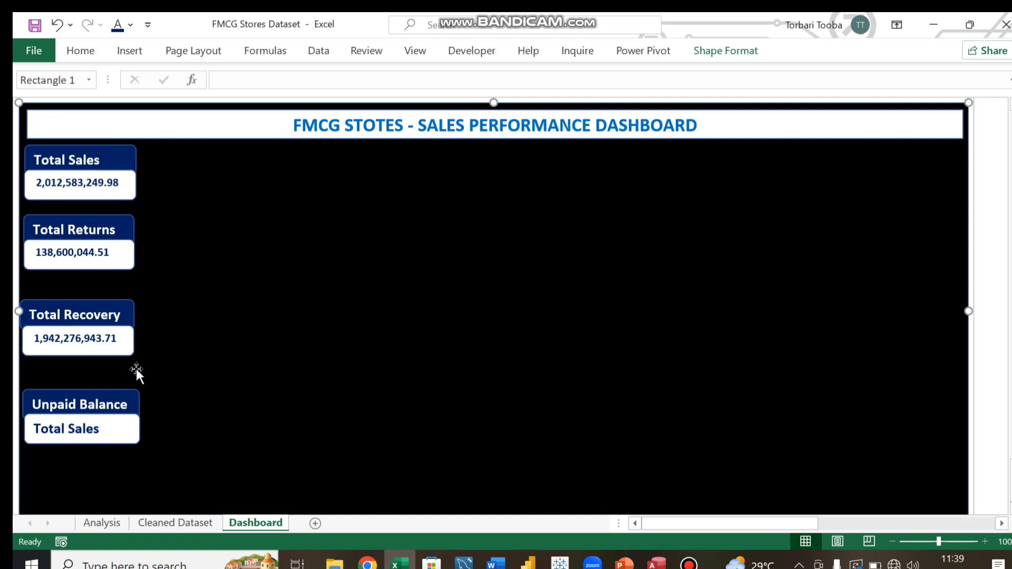
{"action": "left_click", "coordinate": [121, 412]}
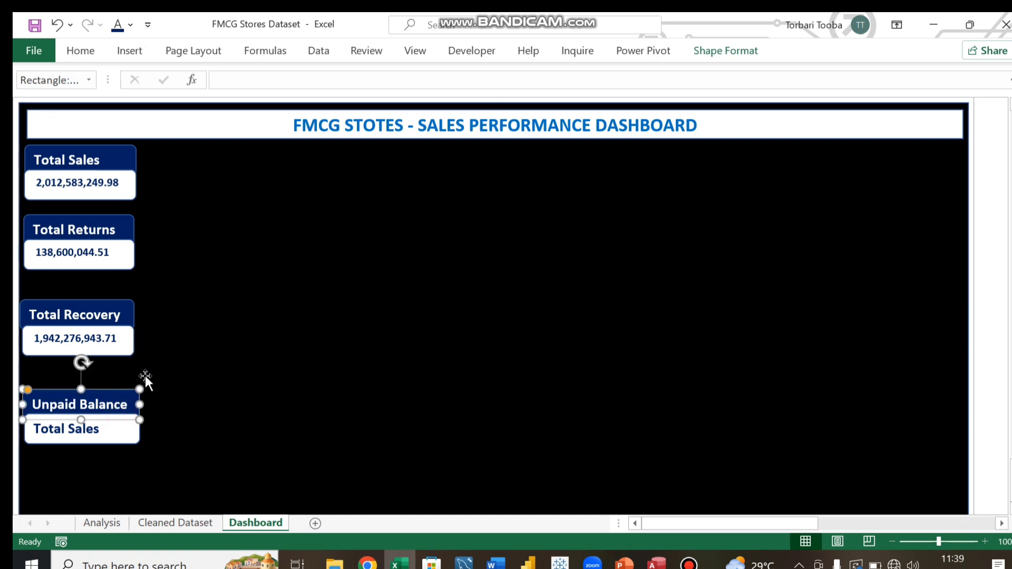
{"action": "left_click", "coordinate": [106, 441]}
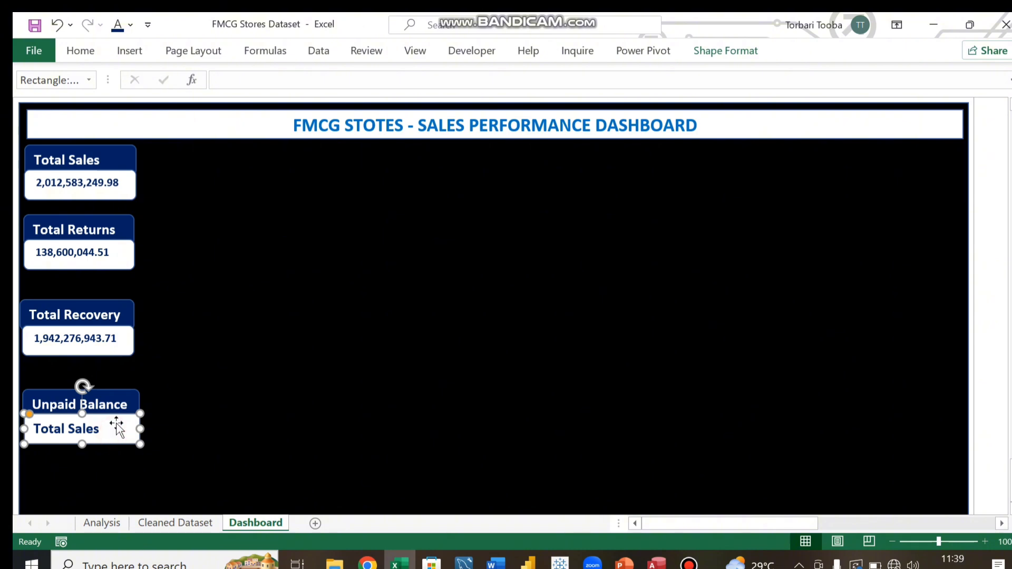
{"action": "key", "text": "Left"}
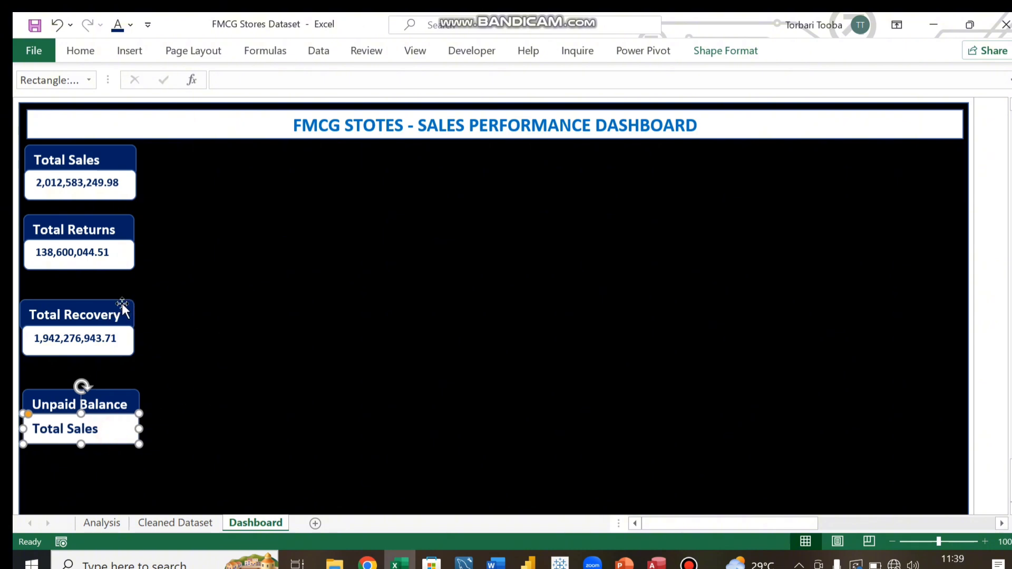
Step: Move the Total Recovery header and value box up, closer to the Total Returns card
{"action": "left_click_drag", "start_coordinate": [128, 308], "coordinate": [130, 297]}
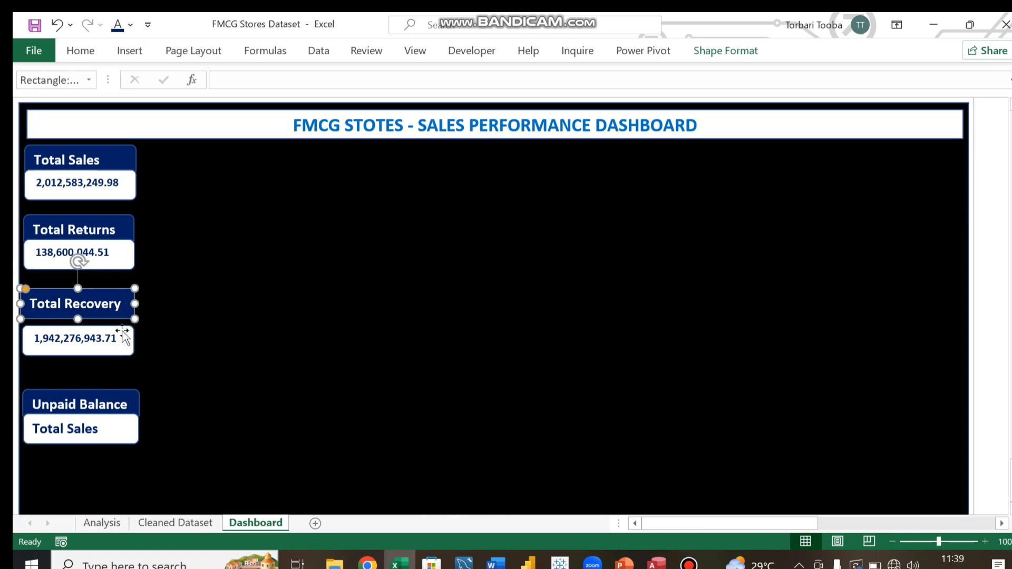
{"action": "left_click_drag", "start_coordinate": [124, 335], "coordinate": [123, 317]}
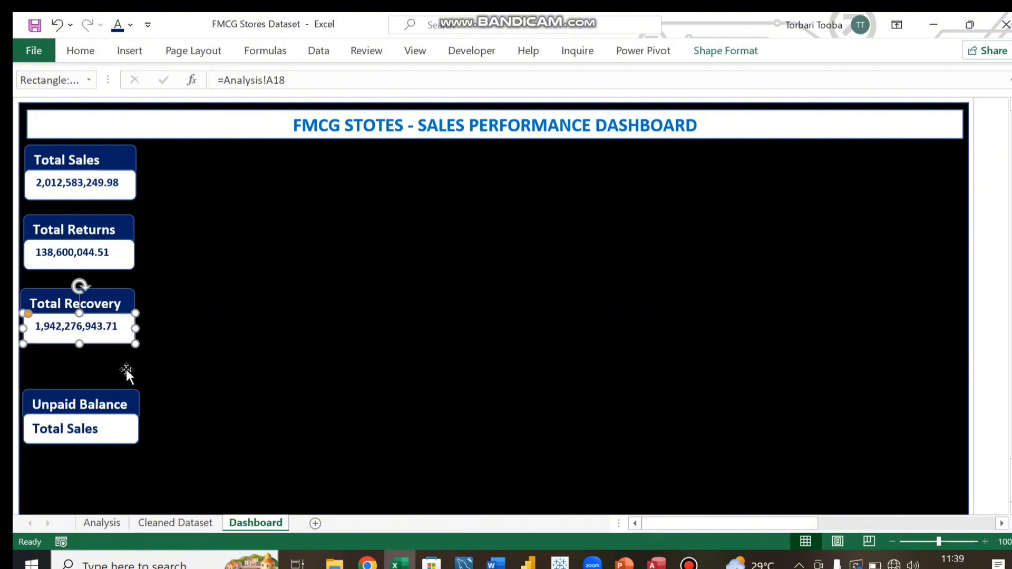
{"action": "left_click", "coordinate": [114, 392]}
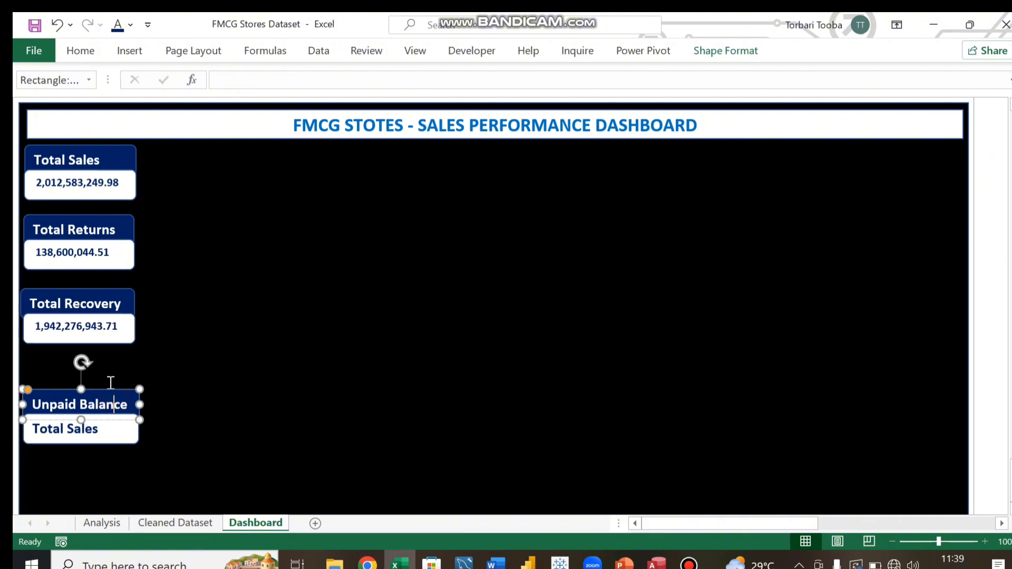
{"action": "left_click", "coordinate": [250, 422]}
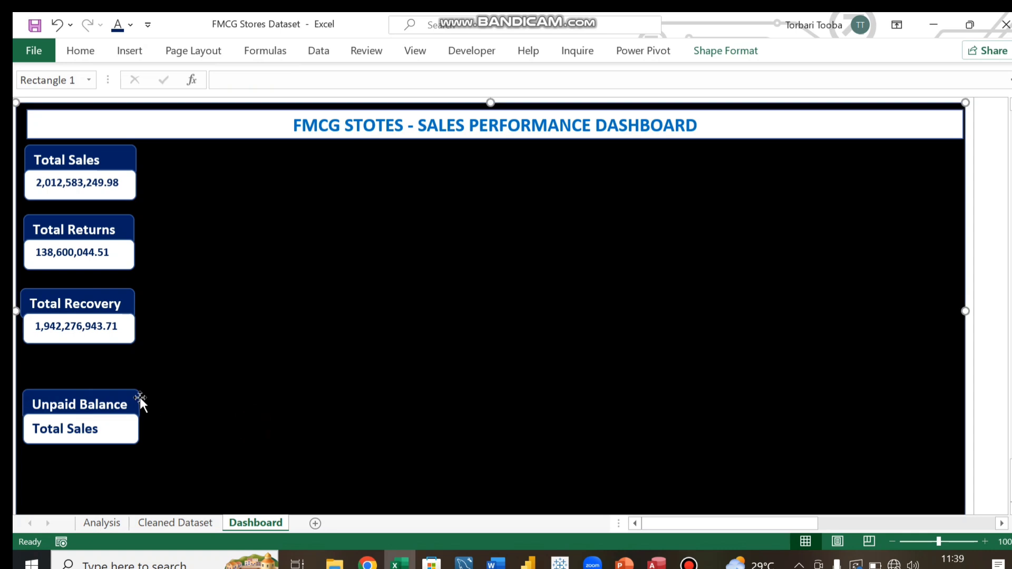
Step: Move the Unpaid Balance header and its value box up beneath the Total Recovery card, shifting the box left
{"action": "left_click_drag", "start_coordinate": [131, 394], "coordinate": [129, 371]}
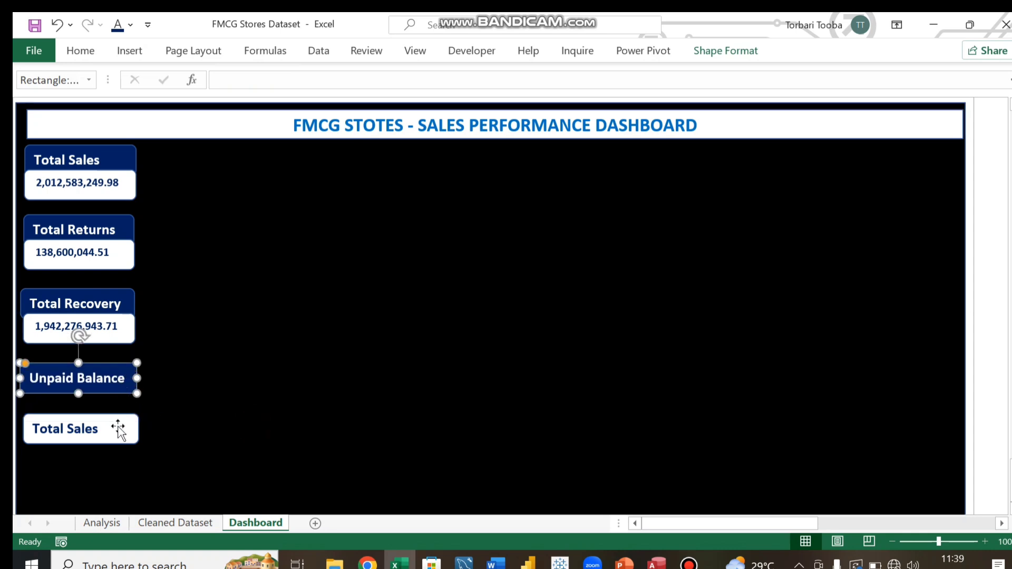
{"action": "left_click_drag", "start_coordinate": [128, 422], "coordinate": [132, 400]}
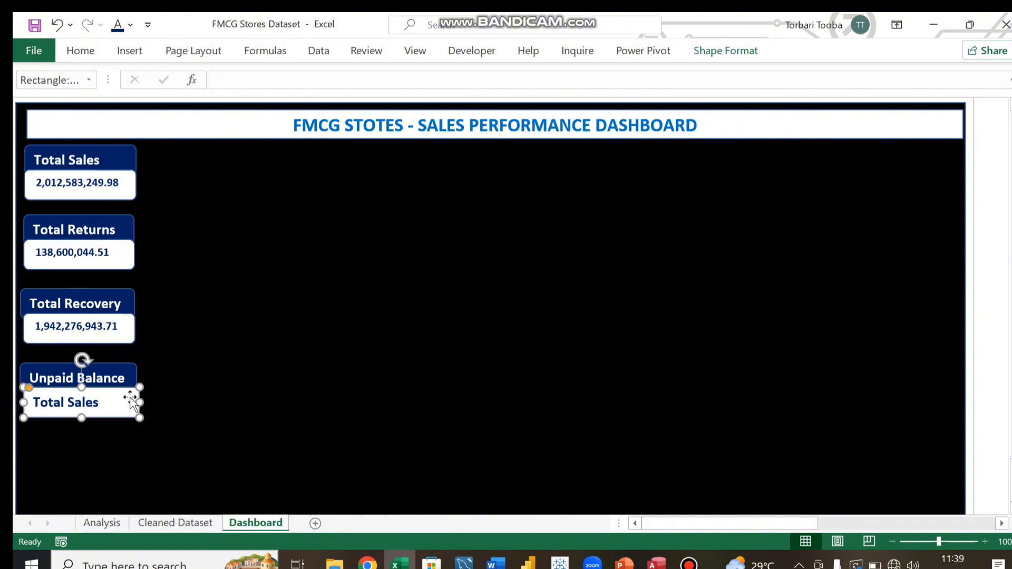
{"action": "key", "text": "Left"}
{"action": "key", "text": "Left"}
{"action": "key", "text": "Left"}
{"action": "key", "text": "Left"}
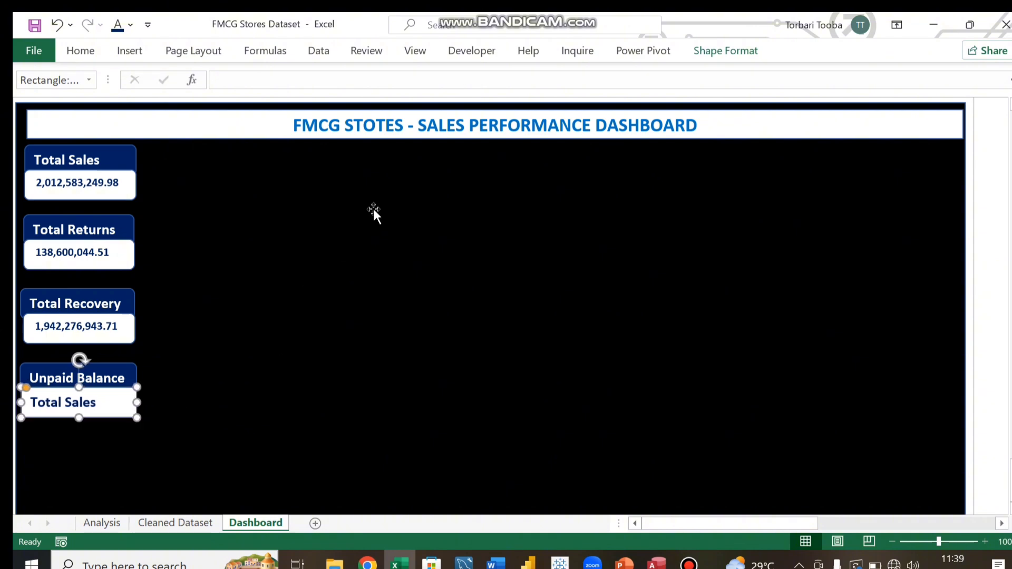
{"action": "key", "text": "Left"}
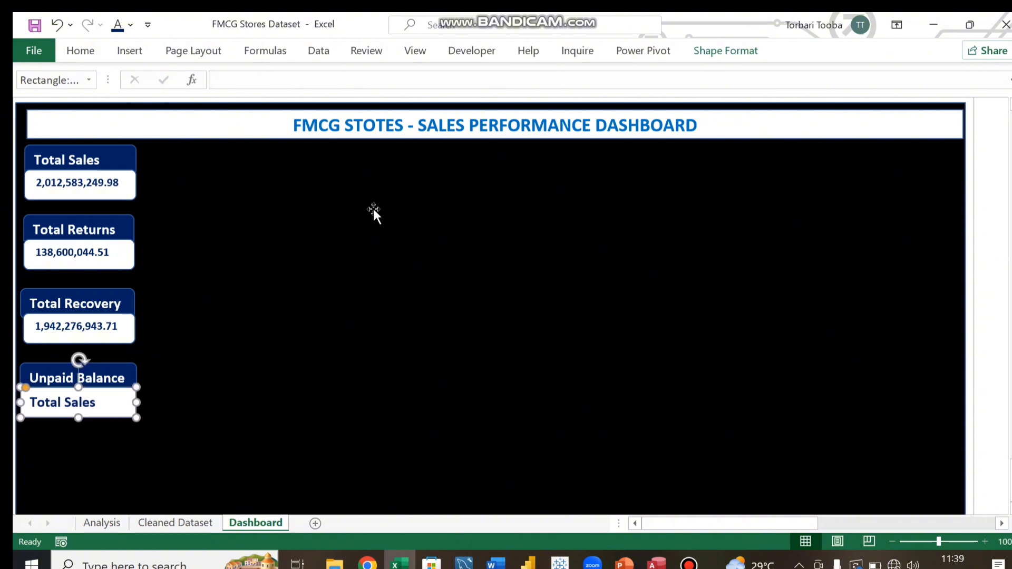
Step: Nudge the Total Recovery value box slightly to the left
{"action": "left_click", "coordinate": [129, 326]}
{"action": "key", "text": "Left"}
{"action": "key", "text": "Left"}
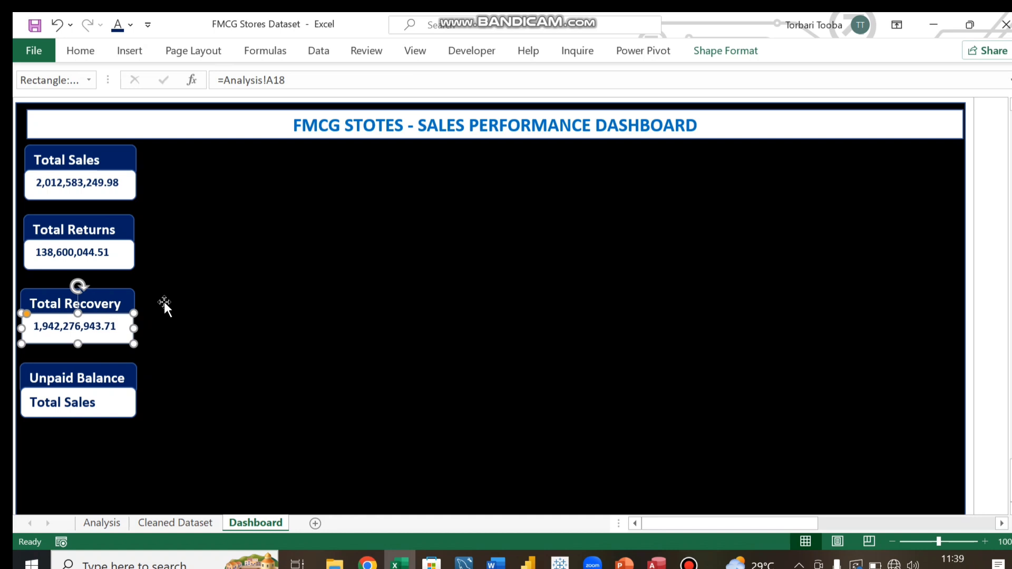
{"action": "left_click", "coordinate": [214, 276]}
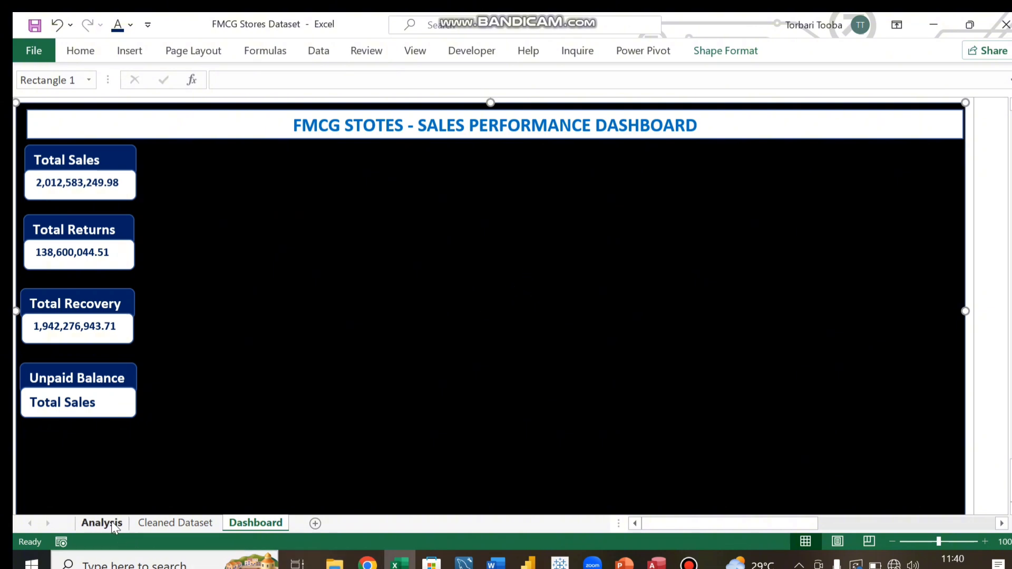
Step: Switch to the Analysis sheet to view the pivot totals
{"action": "left_click", "coordinate": [93, 523]}
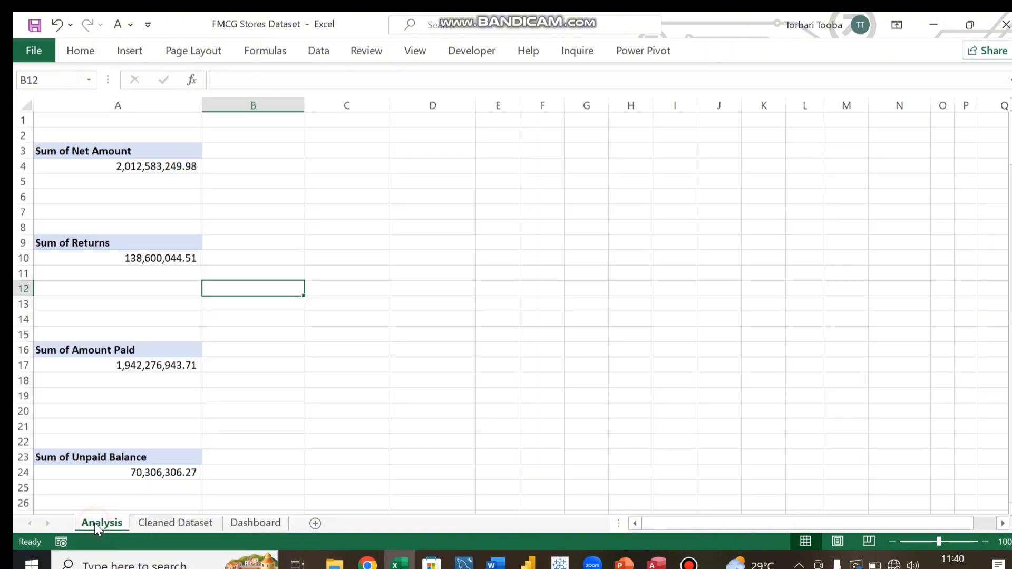
Step: Copy the Branch Sales Performance chart from the Analysis sheet and paste it onto the Dashboard
{"action": "scroll", "coordinate": [444, 209], "scroll_direction": "down", "scroll_amount": 8}
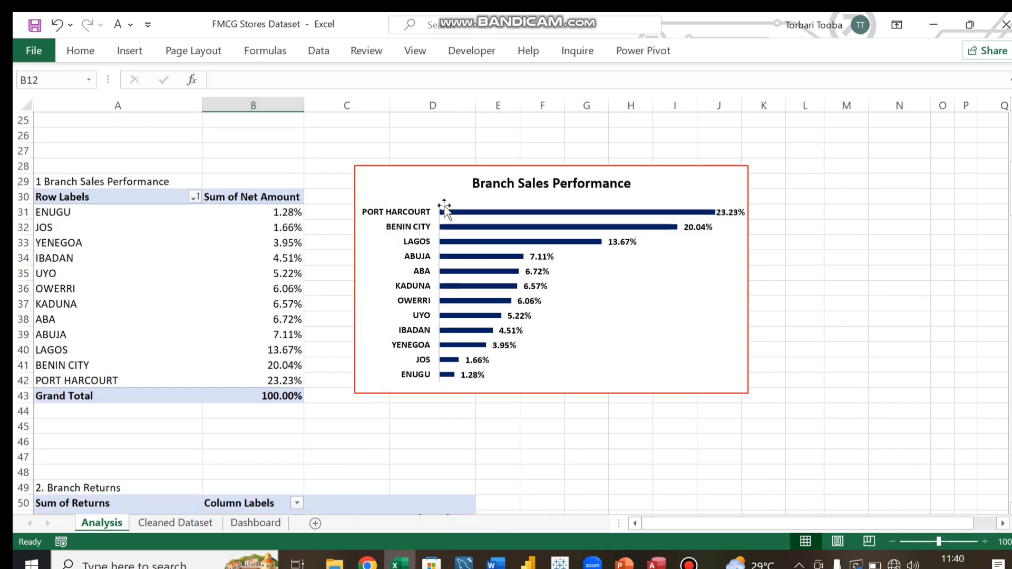
{"action": "left_click", "coordinate": [437, 183]}
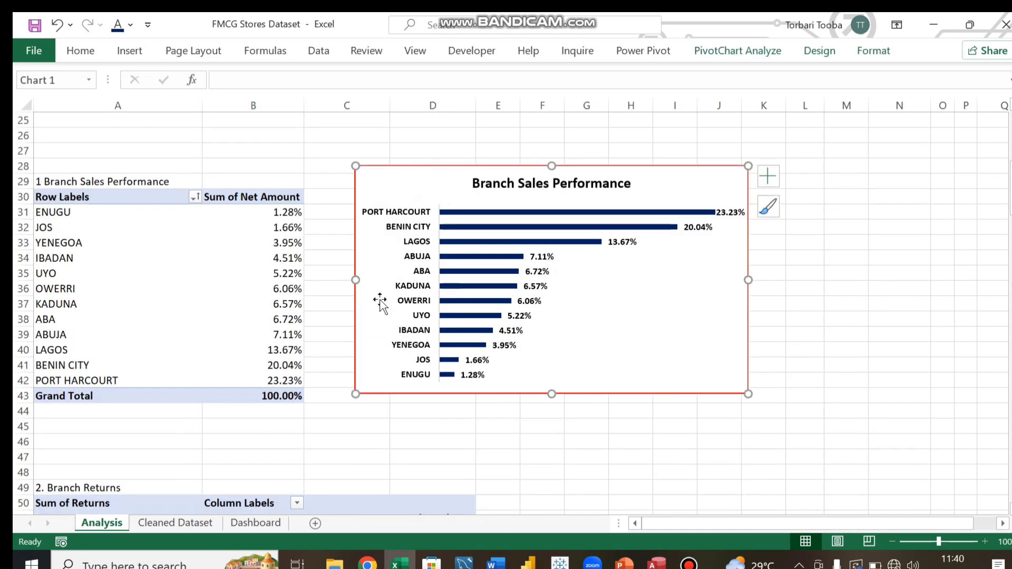
{"action": "left_click", "coordinate": [256, 523]}
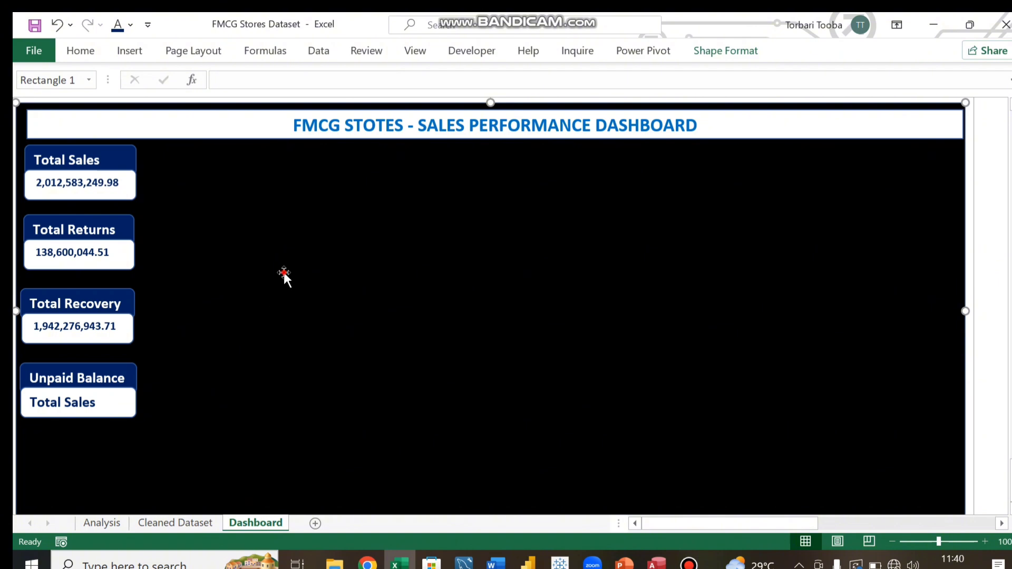
{"action": "key", "text": "ctrl+v"}
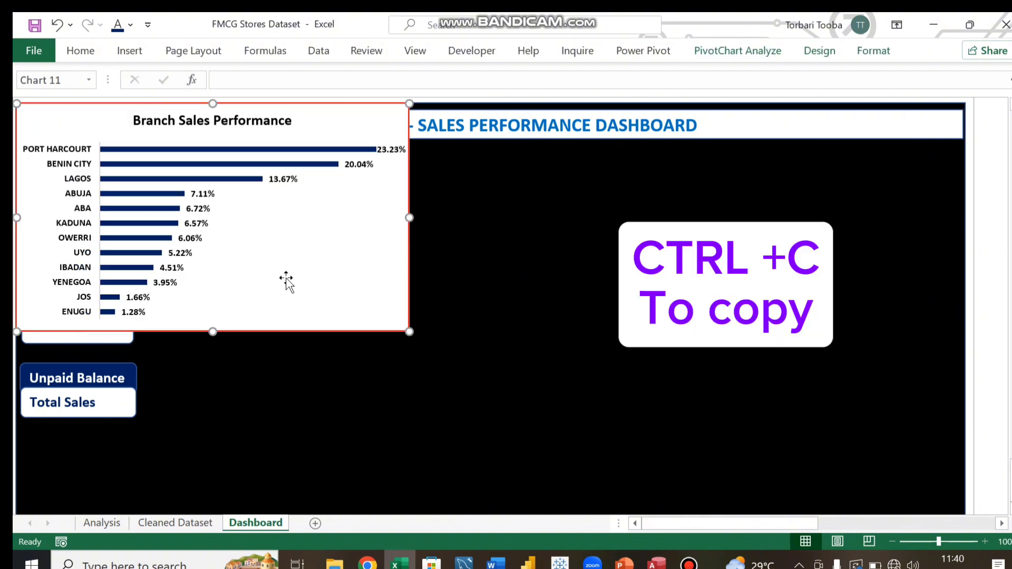
Step: Move the Branch Sales Performance chart beside the KPI cards and resize it to a narrower, shorter panel below the banner
{"action": "left_click", "coordinate": [94, 112]}
{"action": "left_click_drag", "start_coordinate": [298, 190], "coordinate": [228, 156]}
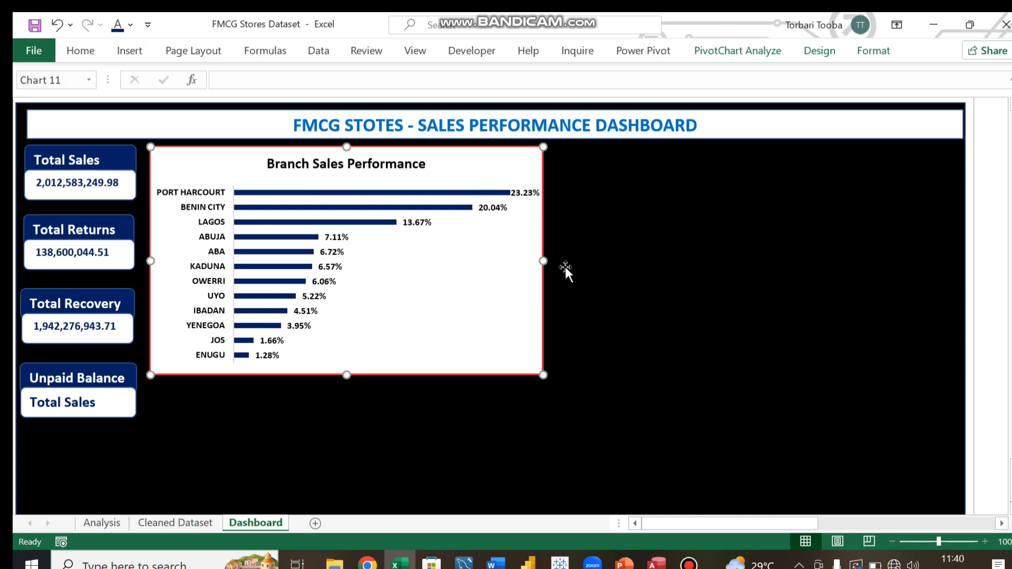
{"action": "left_click_drag", "start_coordinate": [542, 259], "coordinate": [456, 269]}
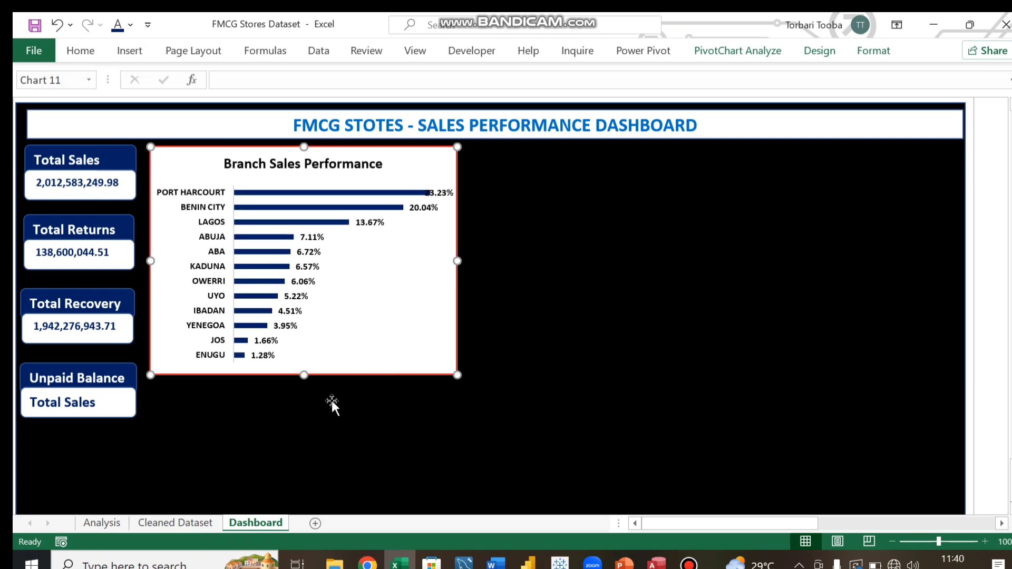
{"action": "left_click_drag", "start_coordinate": [303, 375], "coordinate": [305, 341]}
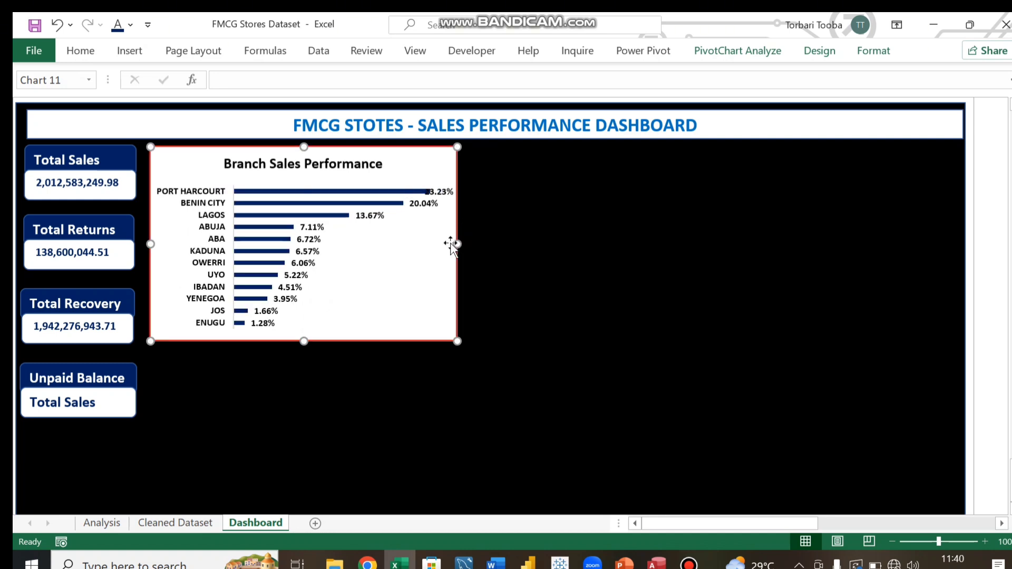
{"action": "left_click_drag", "start_coordinate": [454, 239], "coordinate": [423, 260]}
{"action": "left_click_drag", "start_coordinate": [410, 267], "coordinate": [411, 266]}
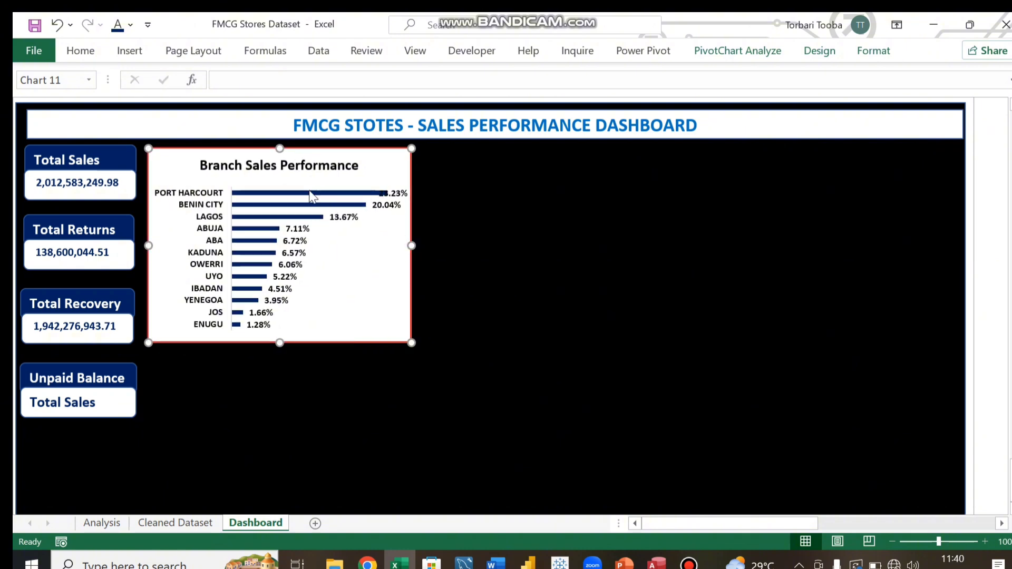
{"action": "left_click_drag", "start_coordinate": [411, 244], "coordinate": [364, 251]}
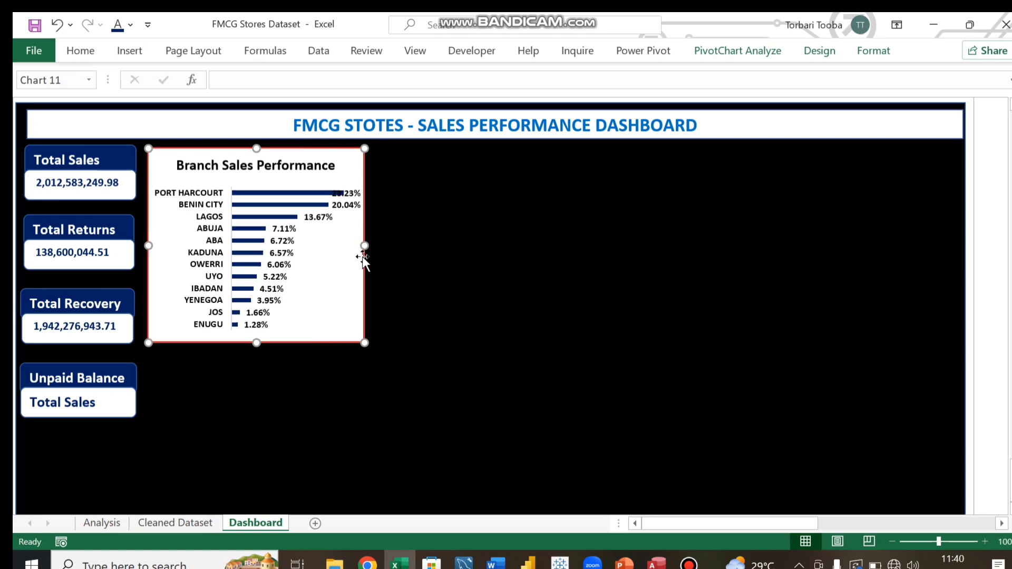
{"action": "left_click", "coordinate": [162, 153]}
{"action": "left_click_drag", "start_coordinate": [161, 153], "coordinate": [155, 152]}
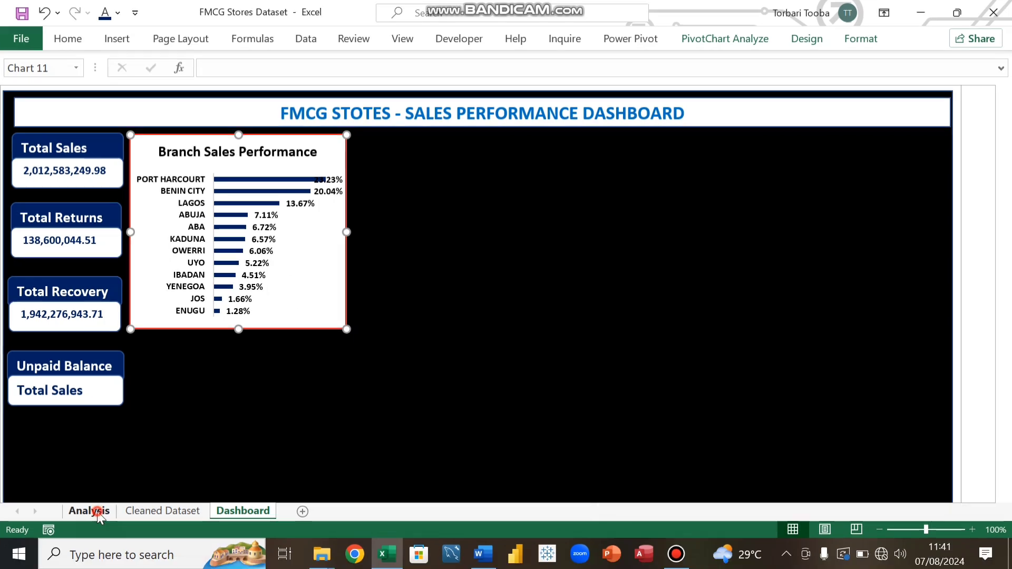
Step: Copy the Branch Returns chart from the Analysis sheet and paste it onto the Dashboard
{"action": "left_click", "coordinate": [102, 522]}
{"action": "scroll", "coordinate": [343, 411], "scroll_direction": "down", "scroll_amount": 8}
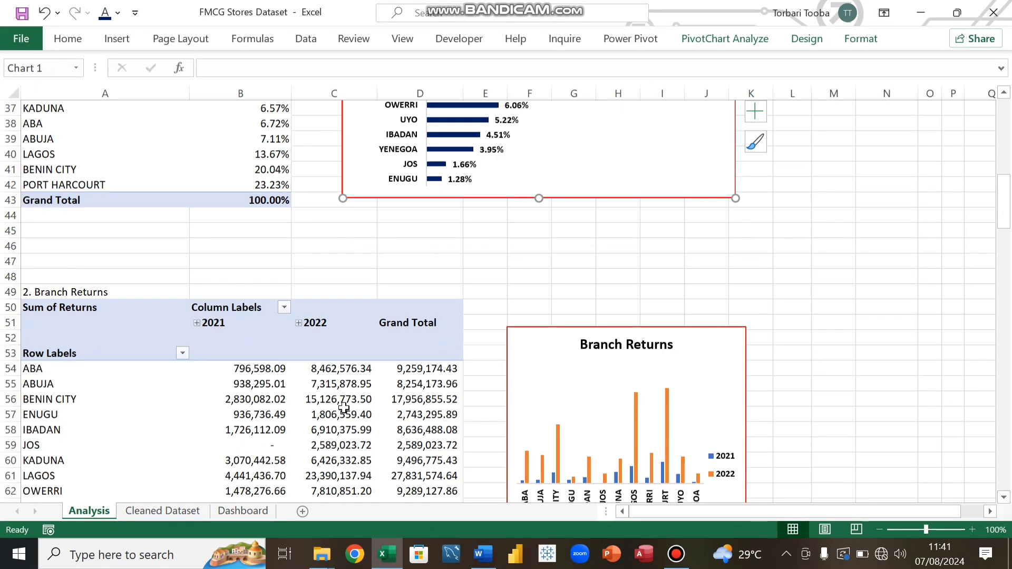
{"action": "left_click", "coordinate": [532, 173]}
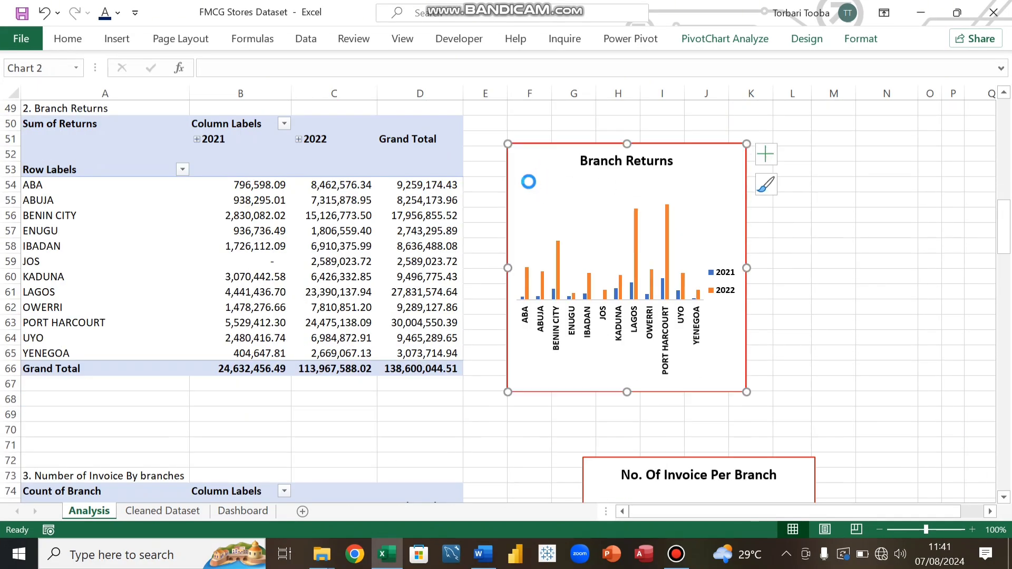
{"action": "left_click", "coordinate": [246, 511]}
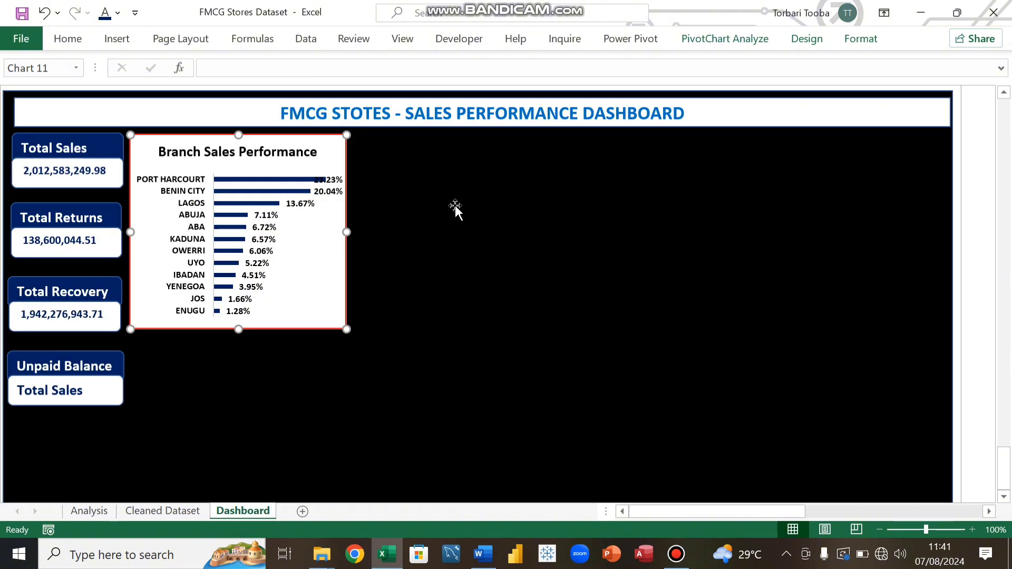
{"action": "left_click", "coordinate": [449, 199]}
{"action": "key", "text": "ctrl+v"}
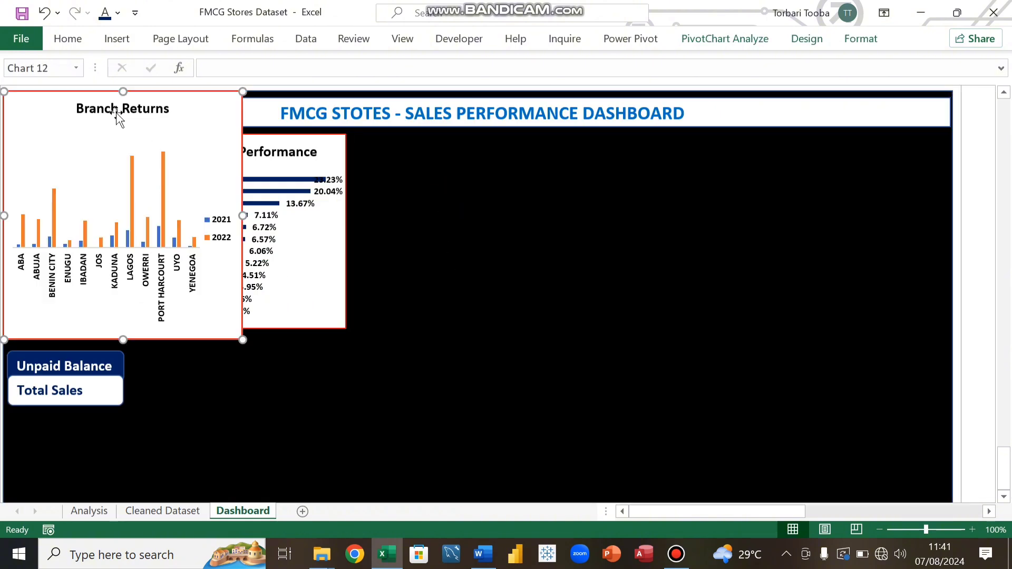
Step: Place the Branch Returns chart to the right of the Branch Sales Performance chart and resize it to match its height
{"action": "left_click_drag", "start_coordinate": [41, 107], "coordinate": [389, 148]}
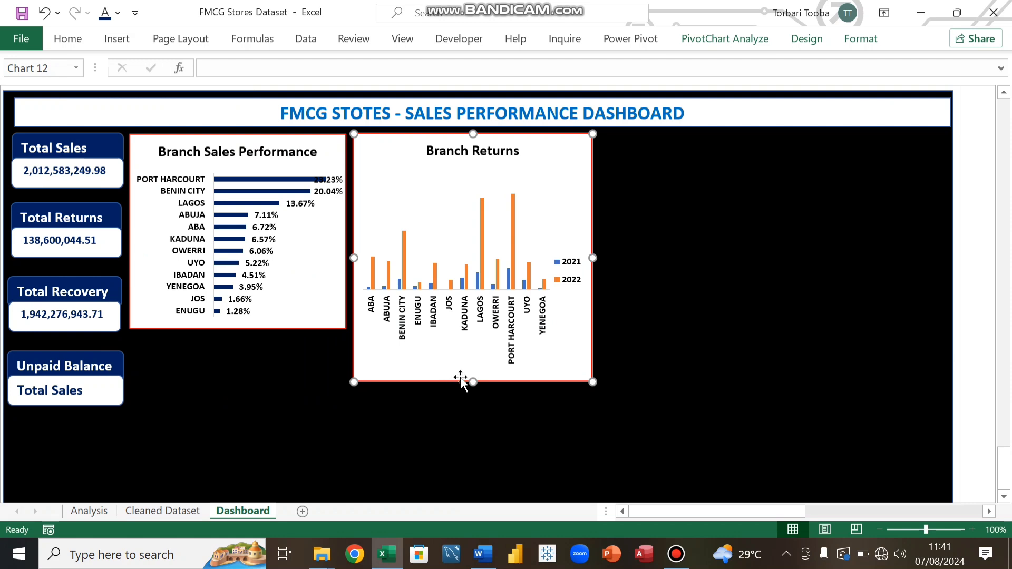
{"action": "left_click_drag", "start_coordinate": [474, 381], "coordinate": [478, 330]}
{"action": "left_click_drag", "start_coordinate": [591, 230], "coordinate": [586, 231]}
{"action": "left_click_drag", "start_coordinate": [382, 153], "coordinate": [379, 156]}
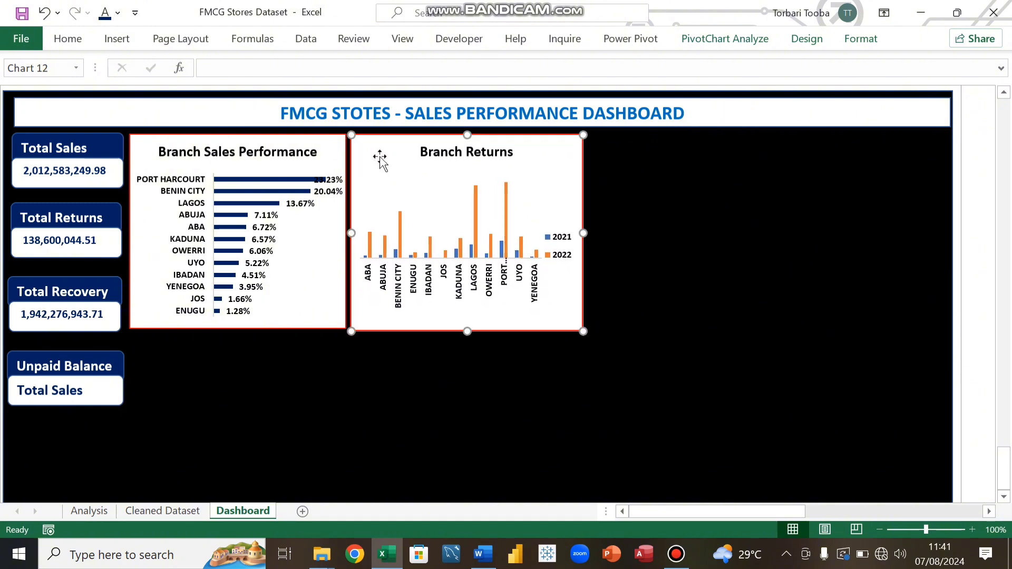
{"action": "left_click_drag", "start_coordinate": [467, 330], "coordinate": [468, 330]}
{"action": "left_click", "coordinate": [440, 368]}
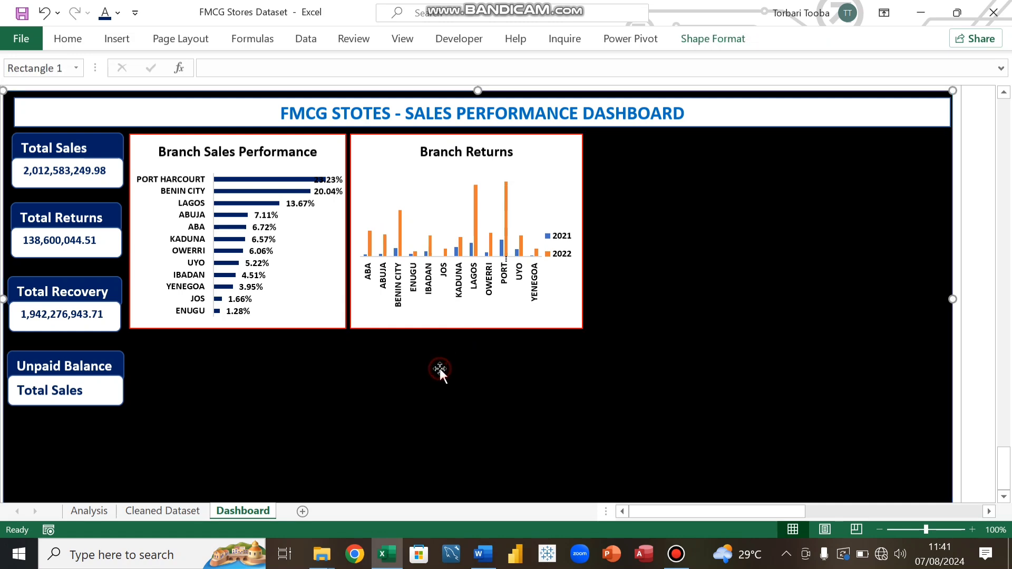
Step: Copy the No. Of Invoice Per Branch chart from the Analysis sheet and paste it onto the Dashboard
{"action": "left_click", "coordinate": [89, 511]}
{"action": "scroll", "coordinate": [299, 414], "scroll_direction": "down", "scroll_amount": 7}
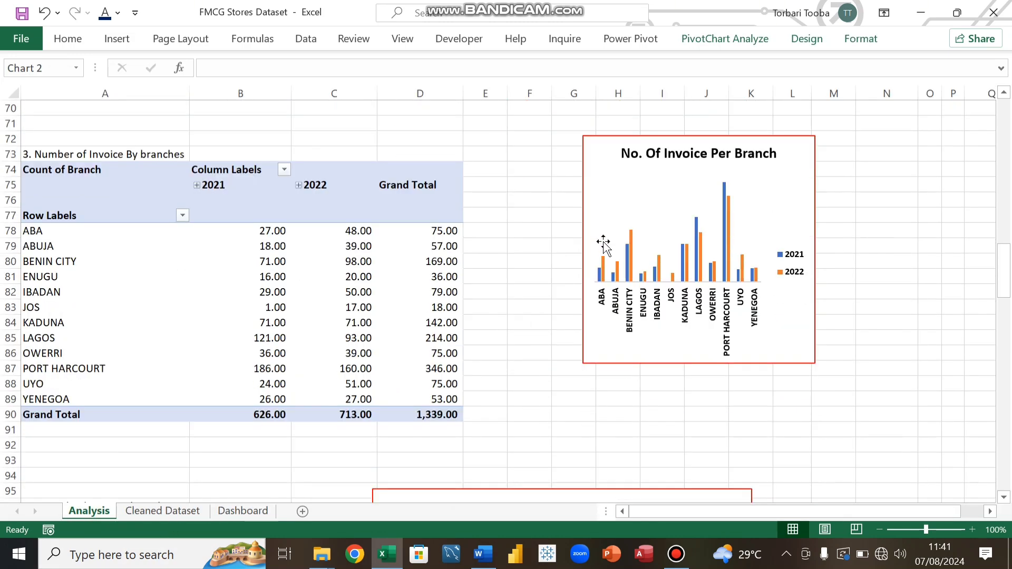
{"action": "scroll", "coordinate": [598, 323], "scroll_direction": "up", "scroll_amount": 5}
{"action": "scroll", "coordinate": [598, 323], "scroll_direction": "down", "scroll_amount": 4}
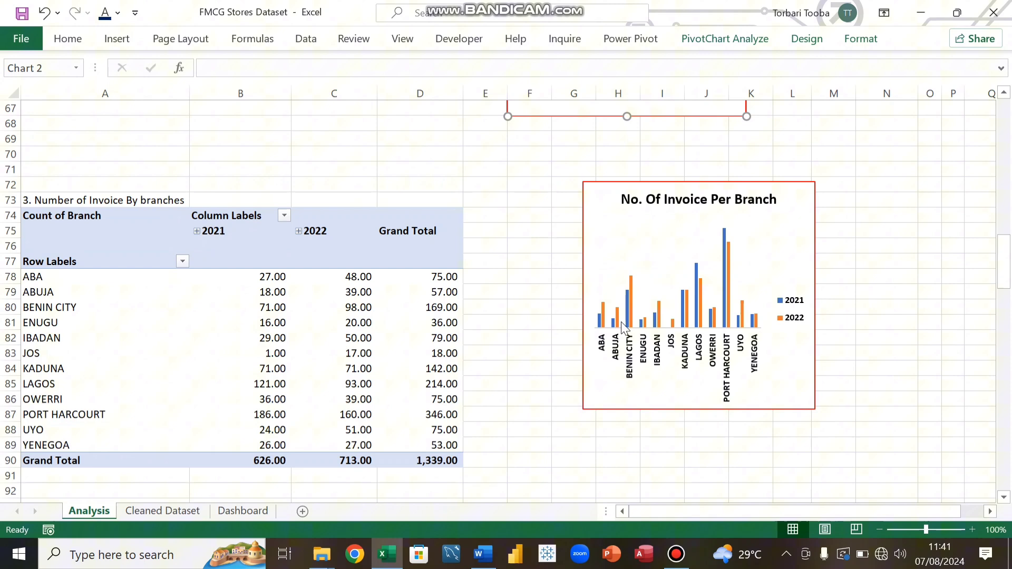
{"action": "left_click", "coordinate": [602, 203]}
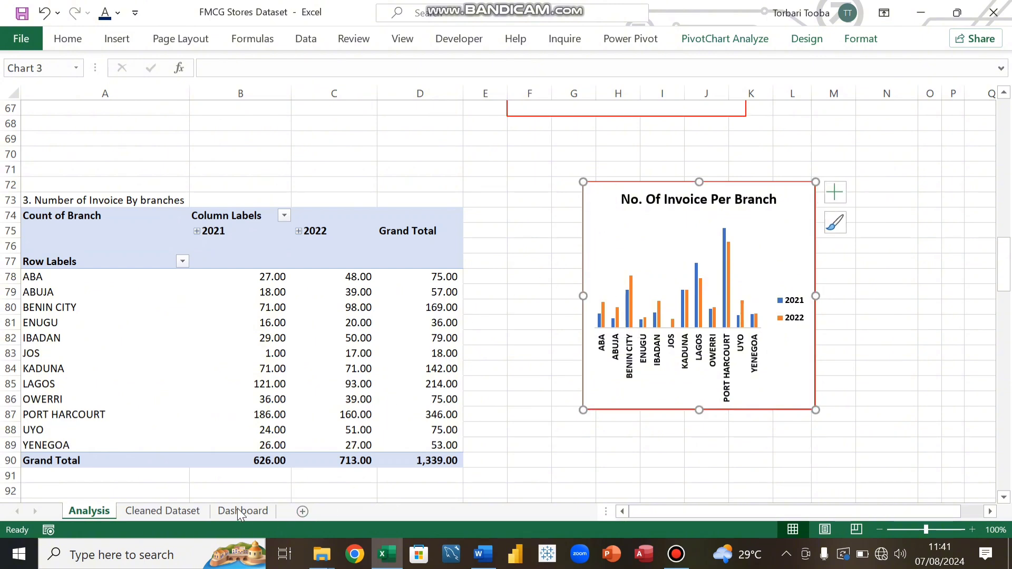
{"action": "left_click", "coordinate": [220, 512]}
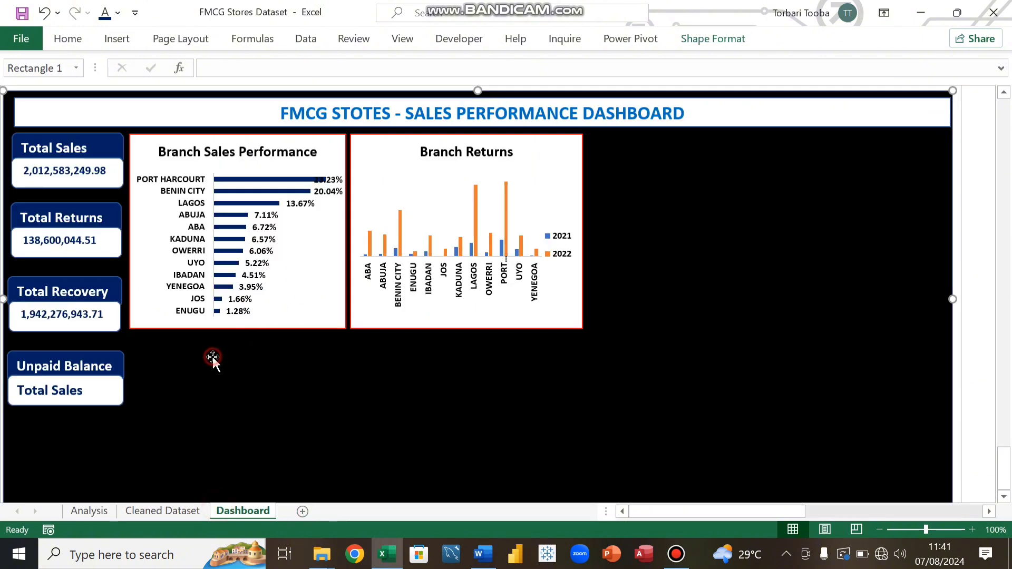
{"action": "left_click_drag", "start_coordinate": [213, 356], "coordinate": [324, 391]}
{"action": "key", "text": "ctrl+v"}
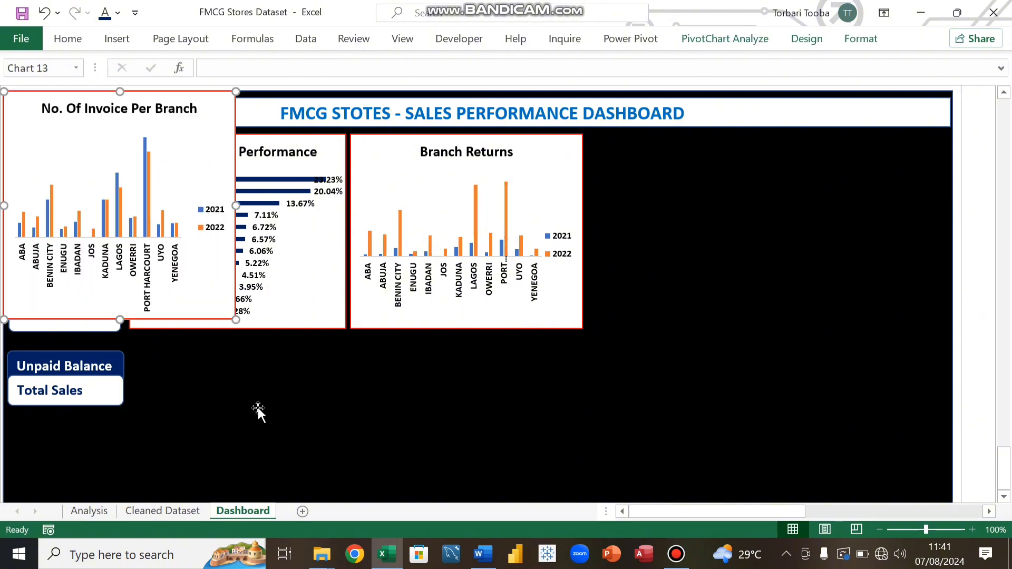
Step: Move the No. Of Invoice Per Branch chart beneath the Branch Sales Performance chart and resize it to the same width
{"action": "left_click_drag", "start_coordinate": [31, 102], "coordinate": [154, 282]}
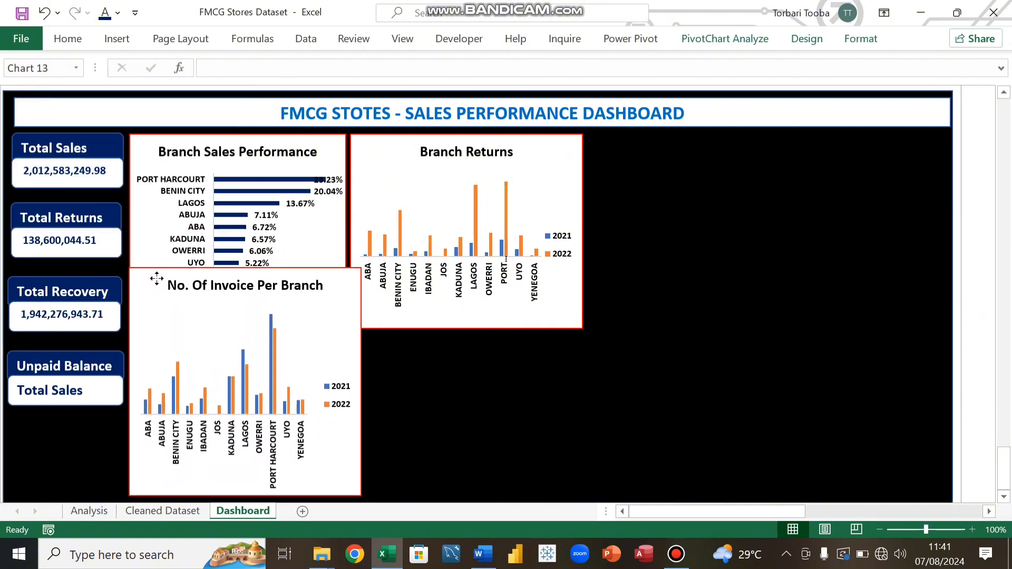
{"action": "left_click_drag", "start_coordinate": [245, 267], "coordinate": [246, 334]}
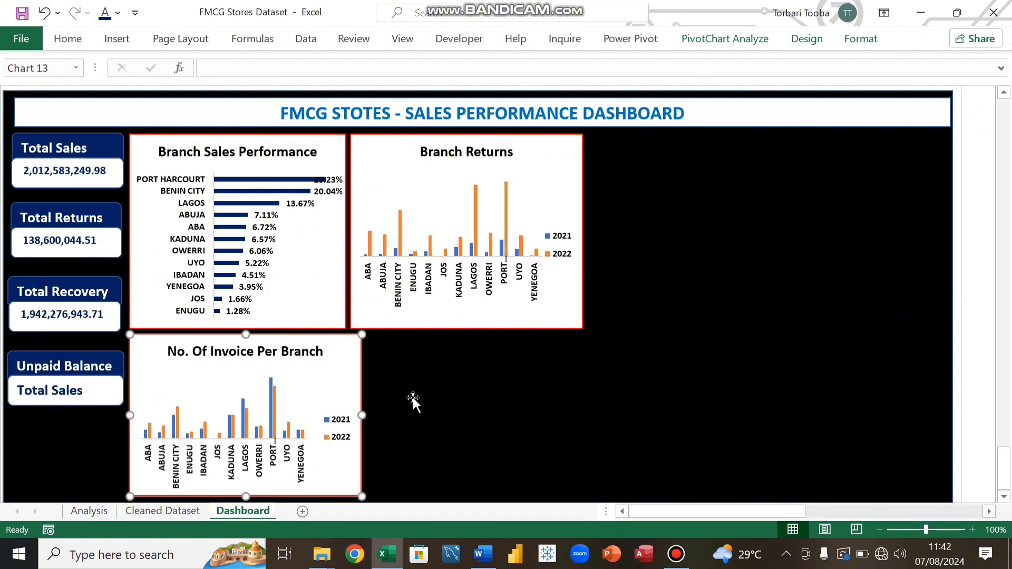
{"action": "left_click_drag", "start_coordinate": [361, 415], "coordinate": [345, 418]}
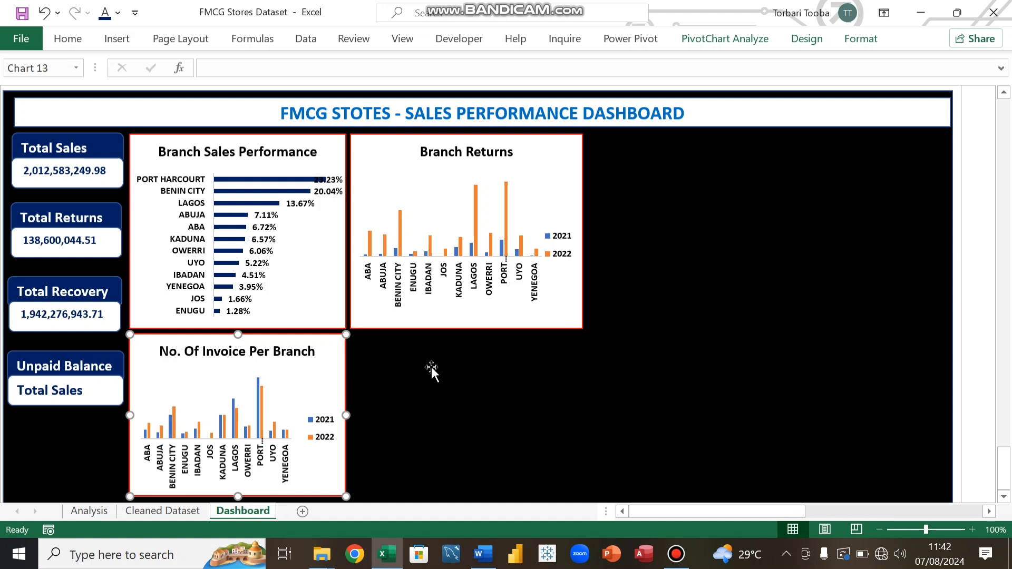
{"action": "key", "text": "Up"}
{"action": "key", "text": "Up"}
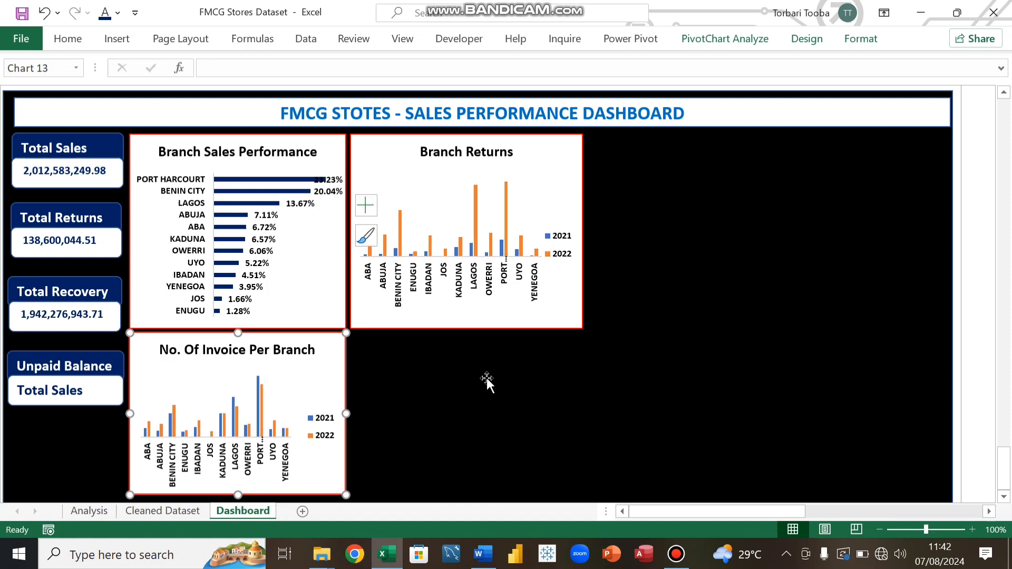
{"action": "left_click", "coordinate": [452, 366]}
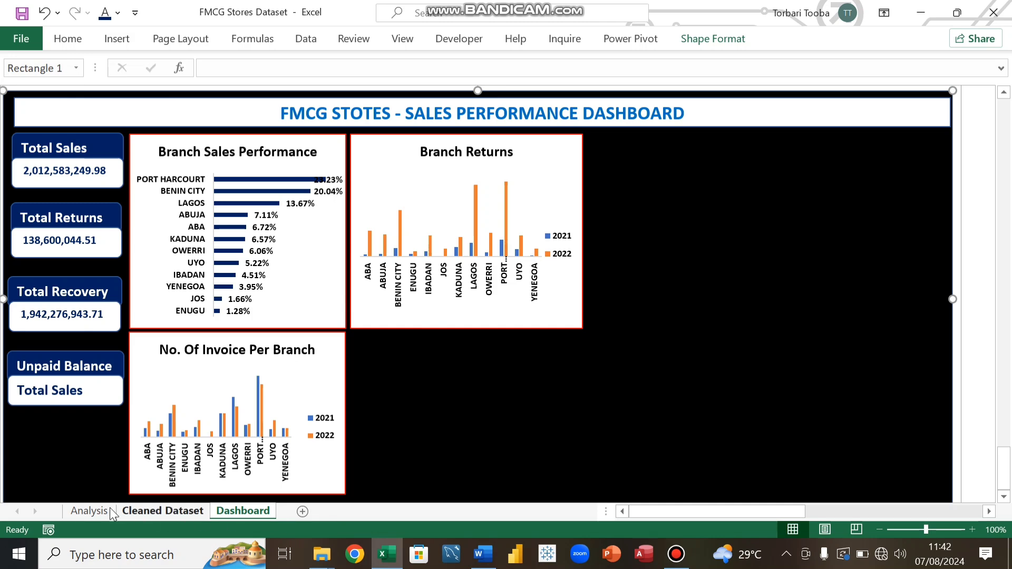
Step: Copy the Overall Performnace By Period line chart from the Analysis sheet and paste it onto the Dashboard
{"action": "left_click", "coordinate": [89, 511]}
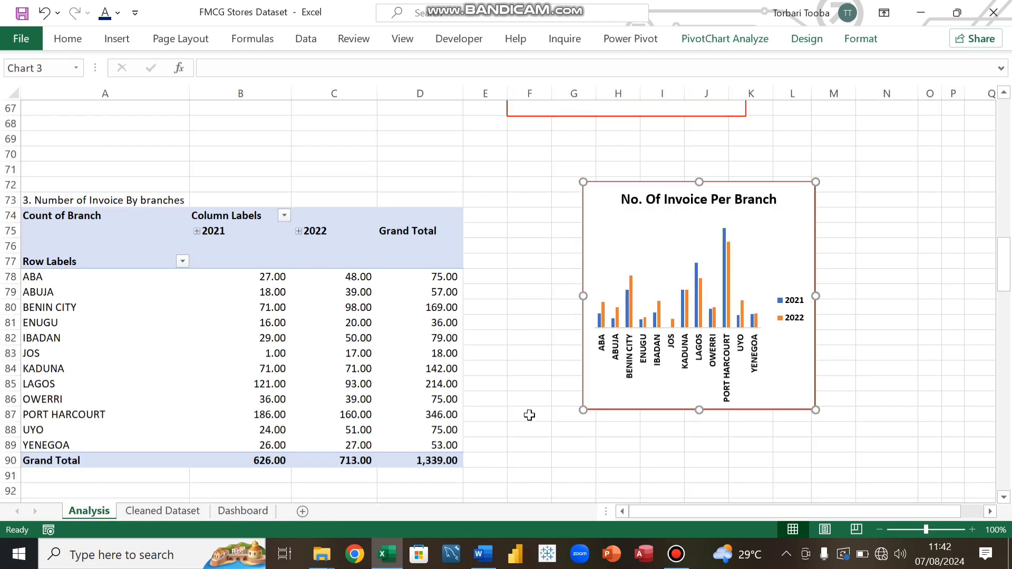
{"action": "scroll", "coordinate": [527, 413], "scroll_direction": "down", "scroll_amount": 9}
{"action": "scroll", "coordinate": [536, 408], "scroll_direction": "down", "scroll_amount": 18}
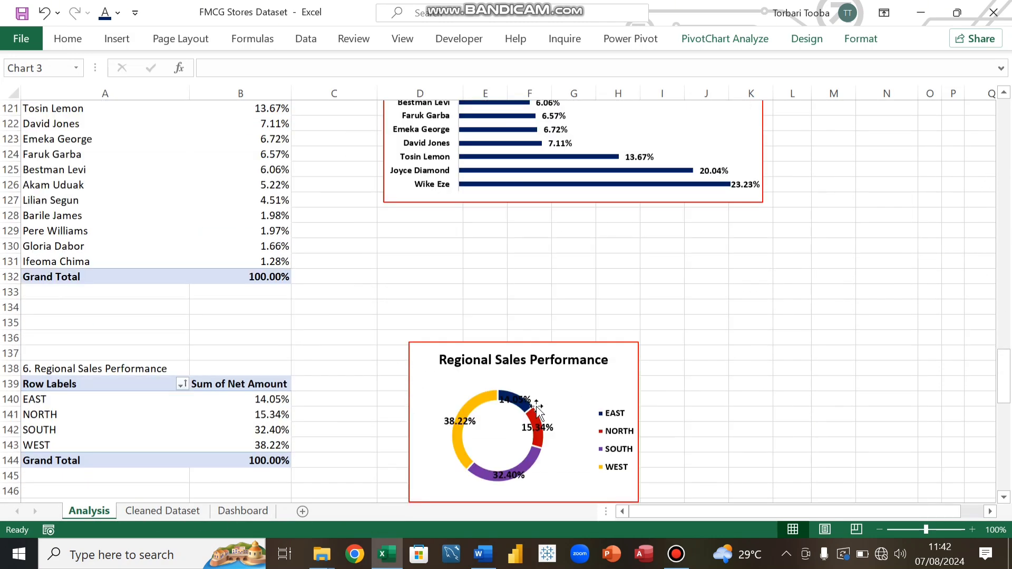
{"action": "scroll", "coordinate": [537, 405], "scroll_direction": "down", "scroll_amount": 2}
{"action": "scroll", "coordinate": [543, 406], "scroll_direction": "up", "scroll_amount": 6}
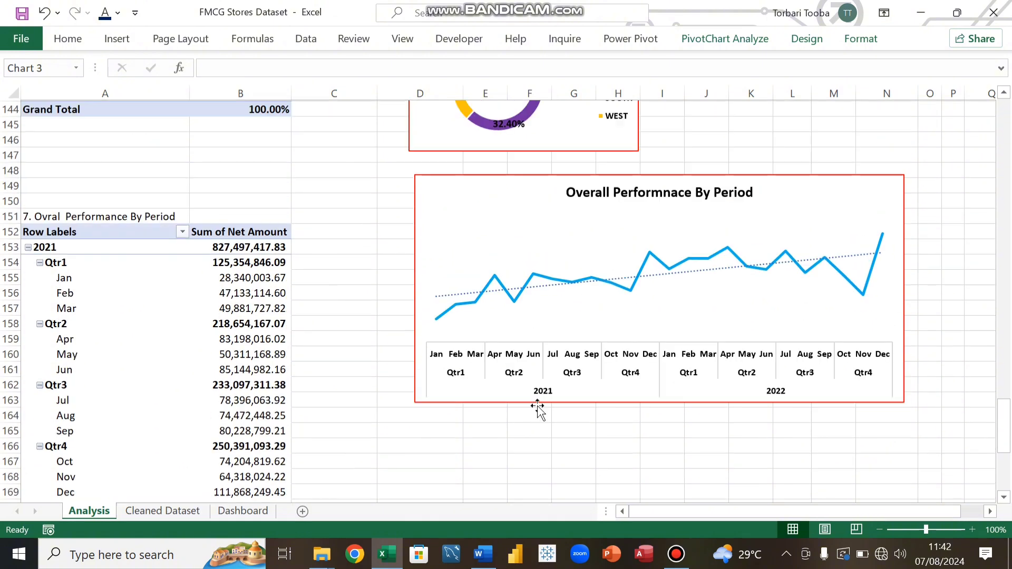
{"action": "mouse_move", "coordinate": [549, 406]}
{"action": "scroll", "coordinate": [550, 405], "scroll_direction": "down", "scroll_amount": 3}
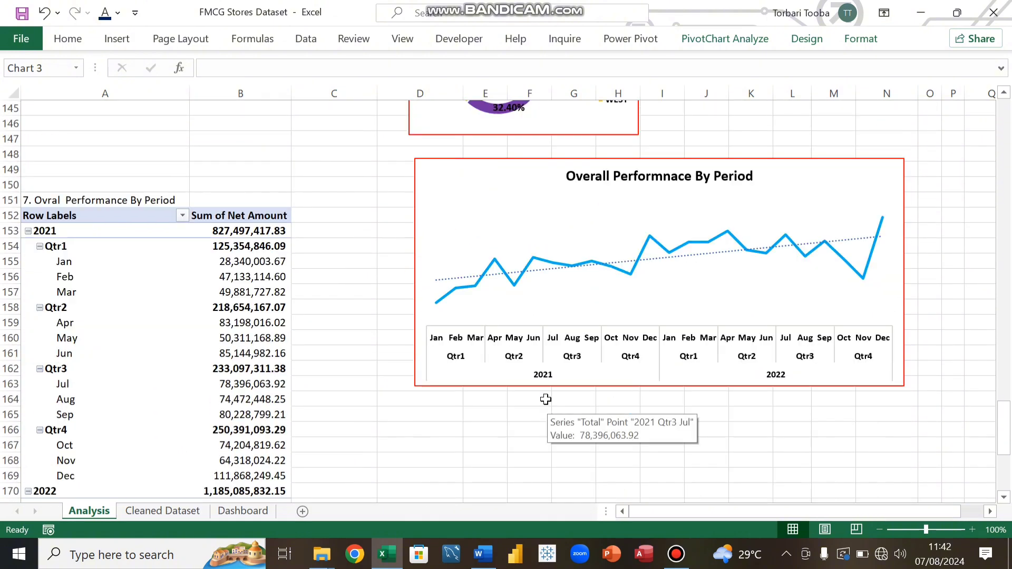
{"action": "left_click", "coordinate": [511, 185]}
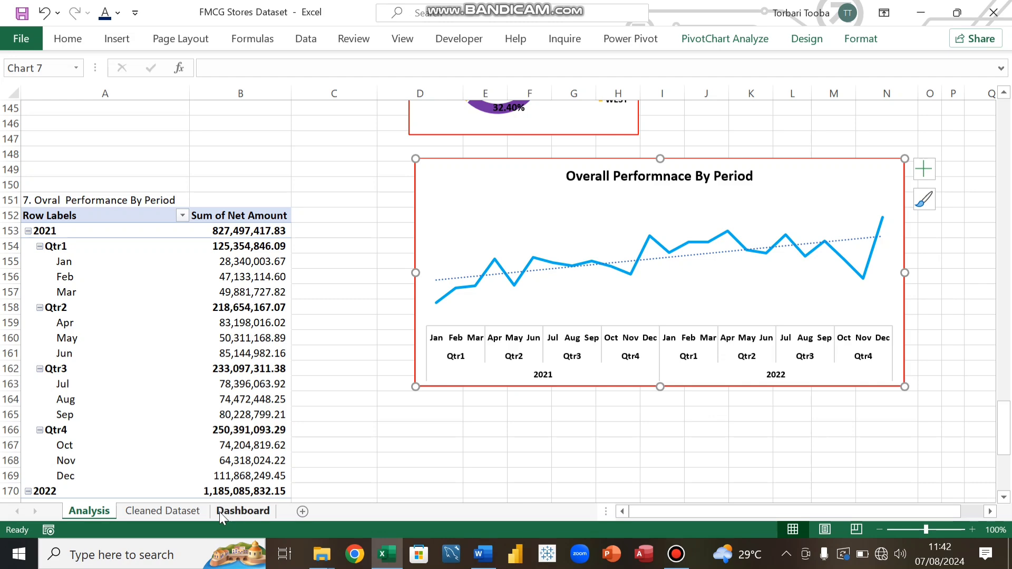
{"action": "left_click", "coordinate": [233, 510]}
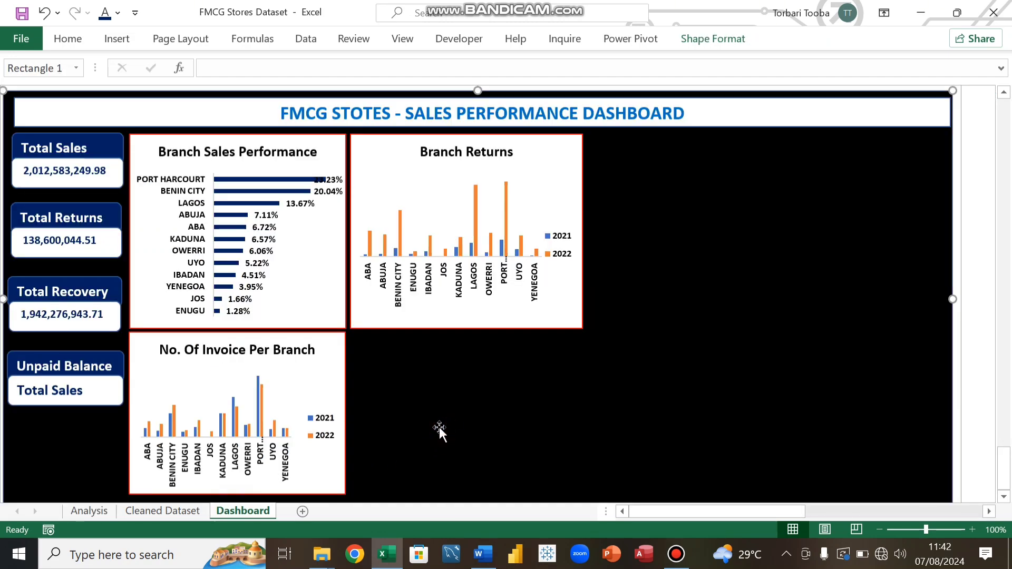
{"action": "key", "text": "ctrl+v"}
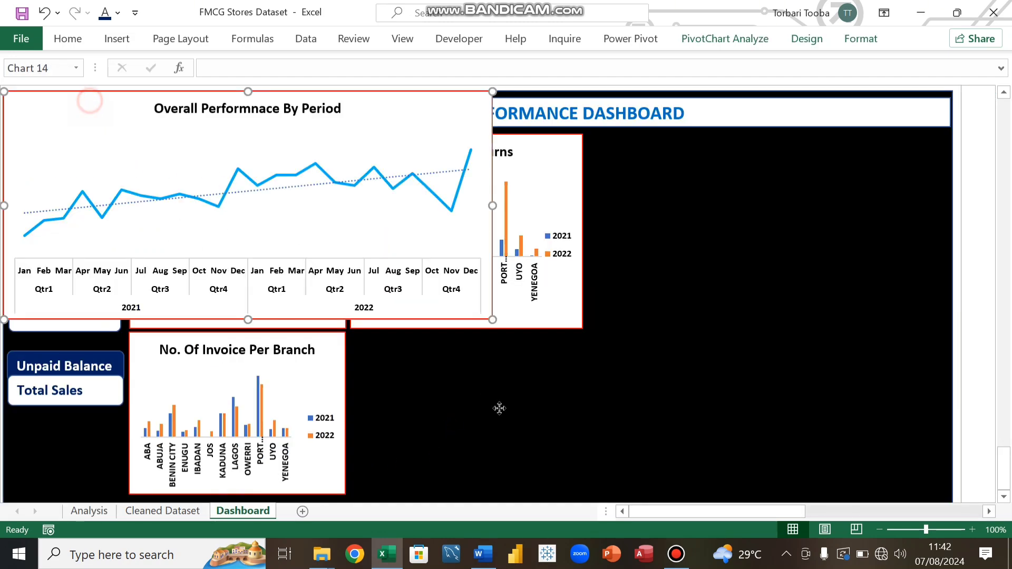
Step: Move the Overall Performnace By Period chart beside the No. Of Invoice Per Branch chart and resize it to the same height
{"action": "left_click_drag", "start_coordinate": [86, 99], "coordinate": [445, 328]}
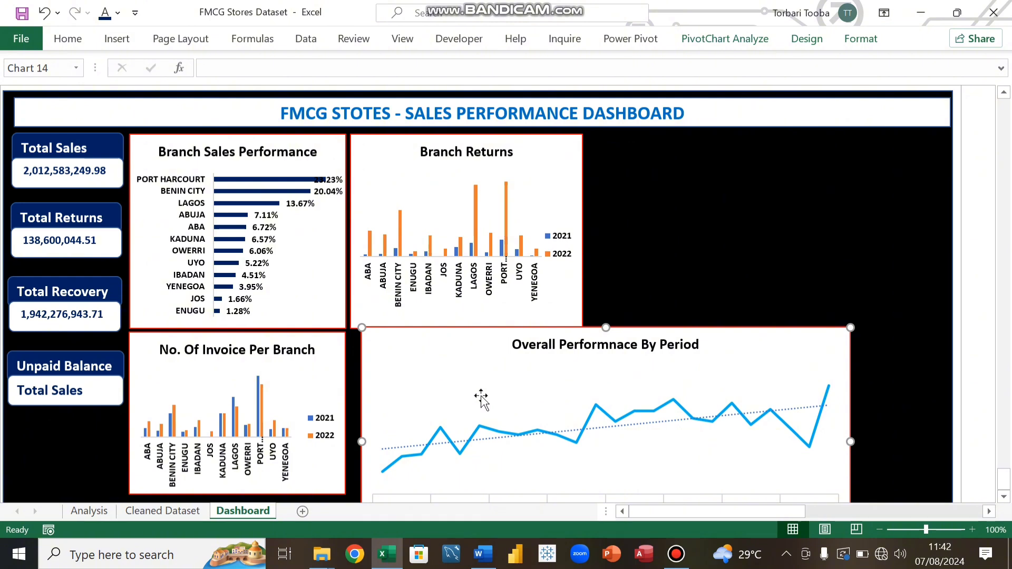
{"action": "left_click", "coordinate": [736, 344]}
{"action": "left_click_drag", "start_coordinate": [735, 319], "coordinate": [741, 246]}
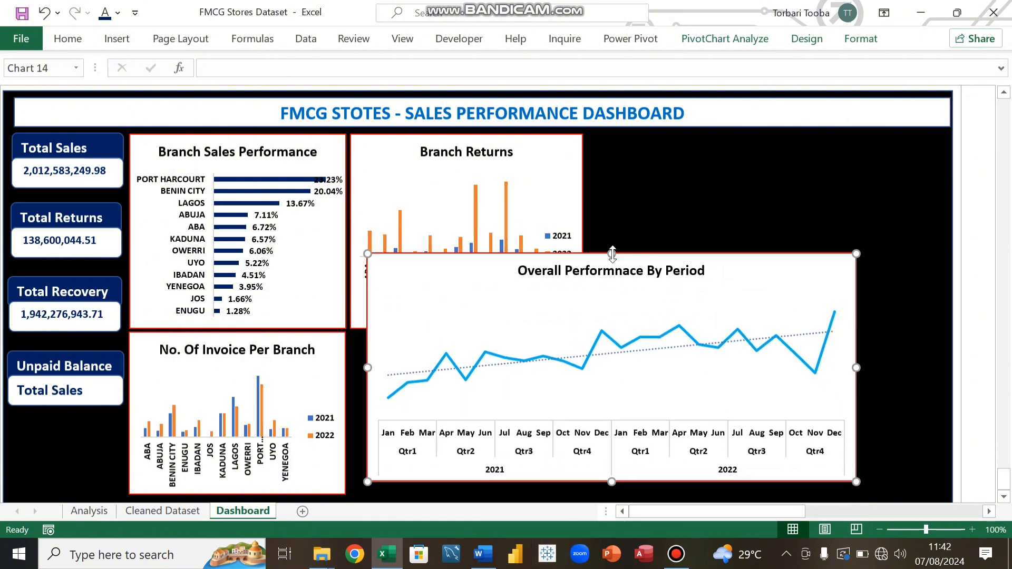
{"action": "left_click_drag", "start_coordinate": [611, 253], "coordinate": [583, 350]}
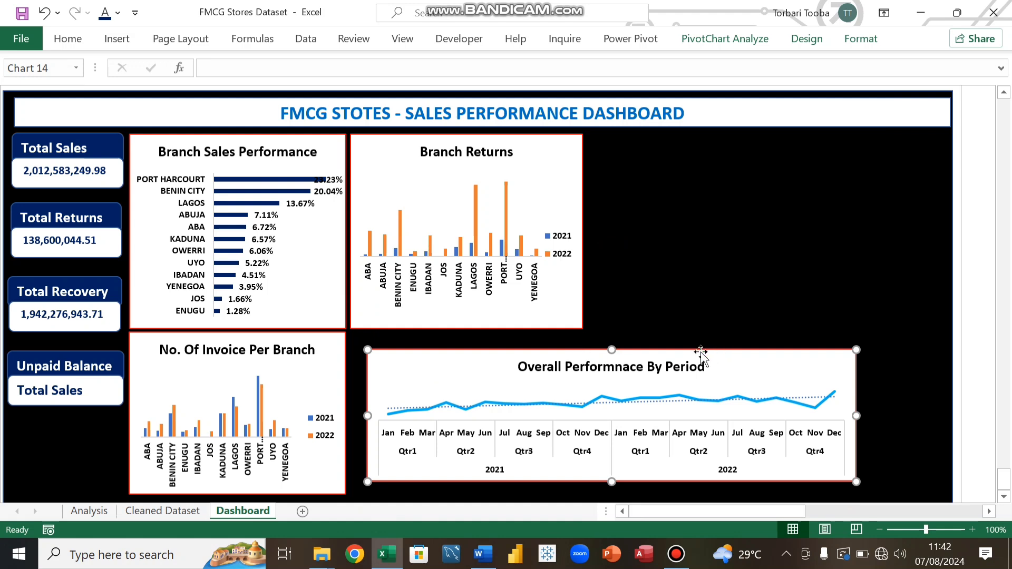
{"action": "left_click_drag", "start_coordinate": [770, 361], "coordinate": [753, 373]}
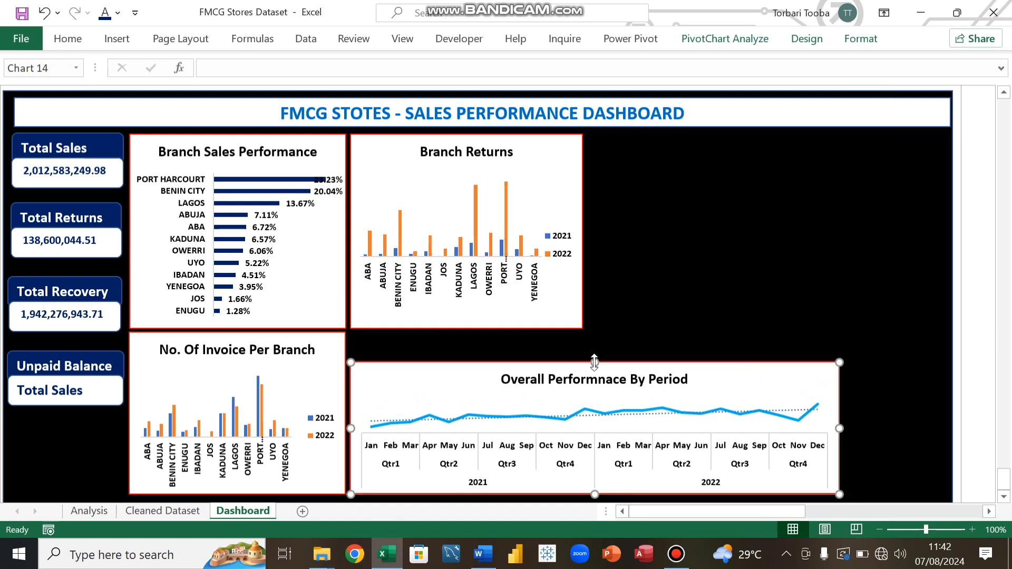
{"action": "left_click_drag", "start_coordinate": [594, 362], "coordinate": [591, 330]}
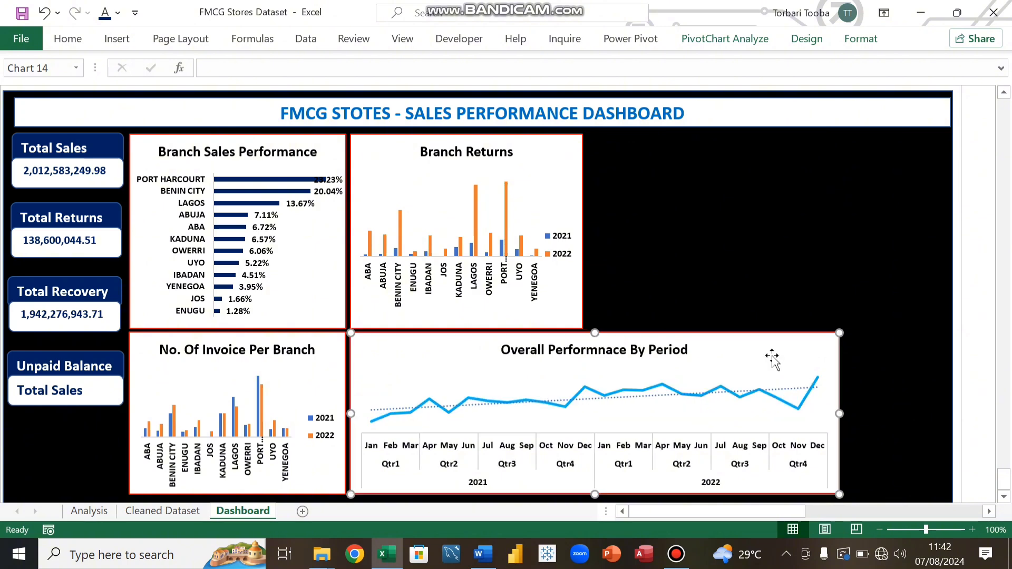
Step: Narrow the Overall Performnace By Period chart so its right edge ends well before the dashboard's edge
{"action": "left_click_drag", "start_coordinate": [839, 411], "coordinate": [808, 420]}
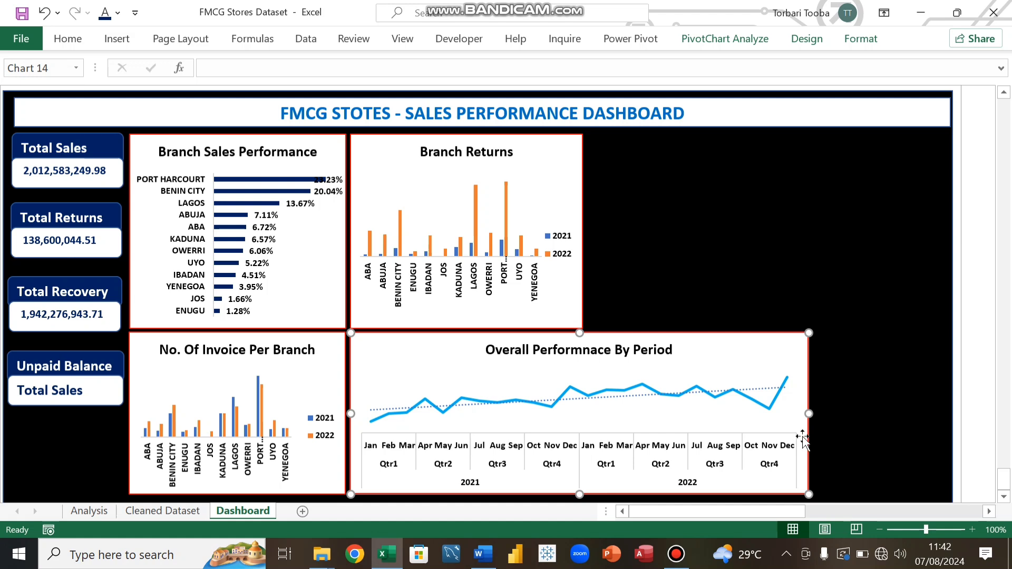
{"action": "left_click_drag", "start_coordinate": [808, 414], "coordinate": [780, 430]}
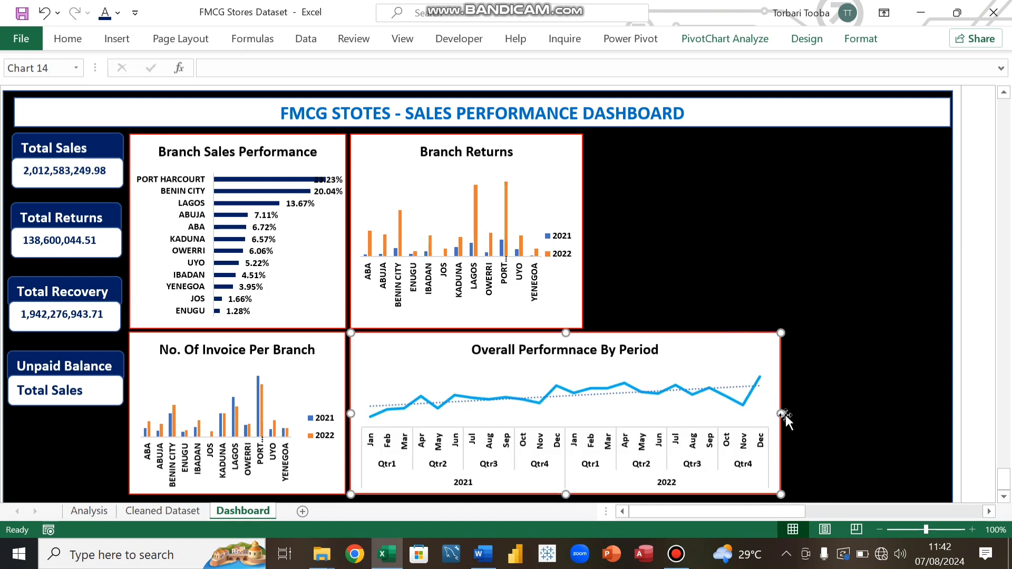
{"action": "left_click_drag", "start_coordinate": [780, 414], "coordinate": [765, 427]}
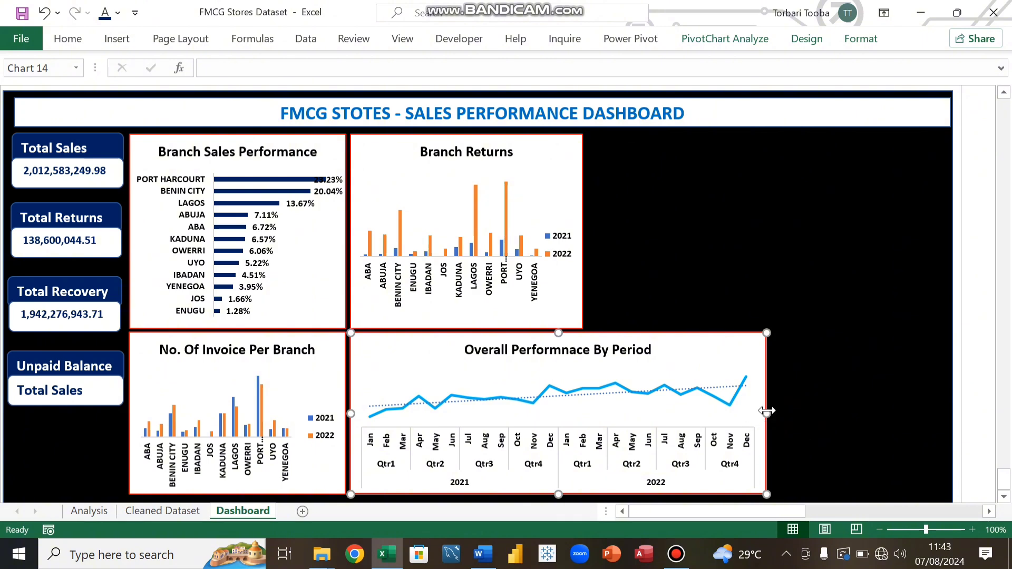
{"action": "left_click_drag", "start_coordinate": [763, 414], "coordinate": [734, 430]}
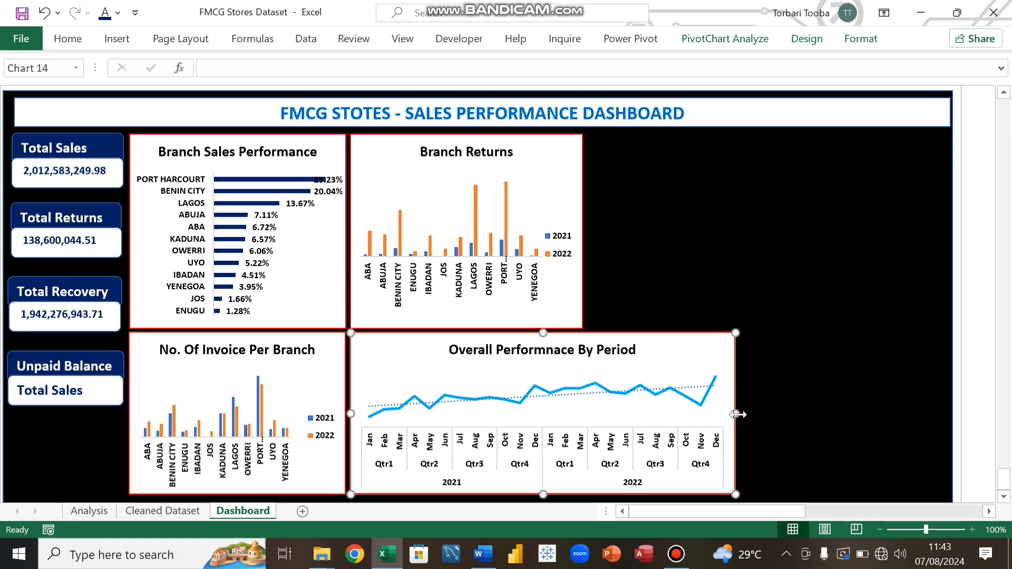
{"action": "left_click", "coordinate": [649, 221]}
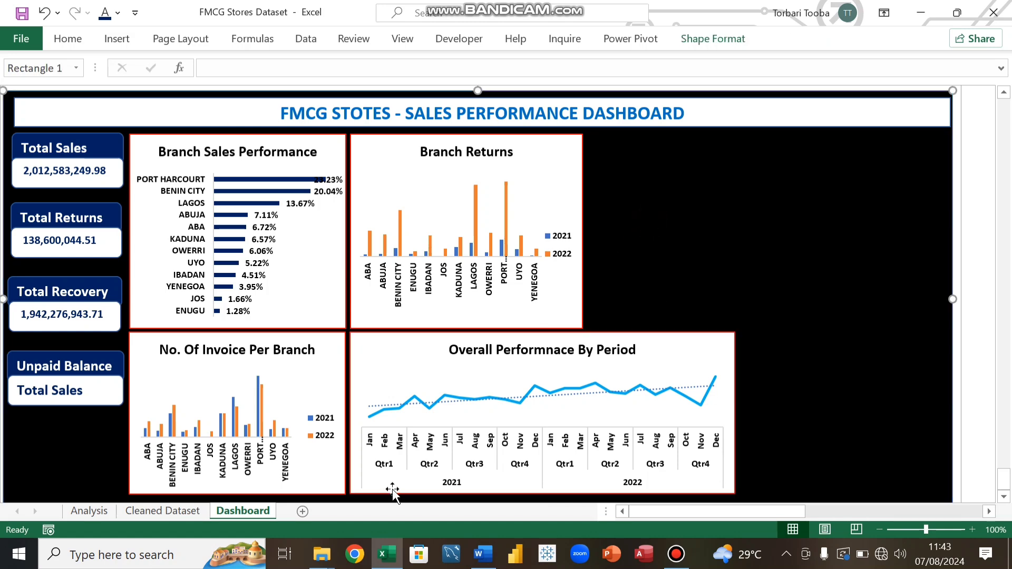
Step: Copy the Branch Managers Performance chart from the Analysis sheet and paste it onto the Dashboard
{"action": "left_click", "coordinate": [100, 512]}
{"action": "scroll", "coordinate": [557, 337], "scroll_direction": "up", "scroll_amount": 7}
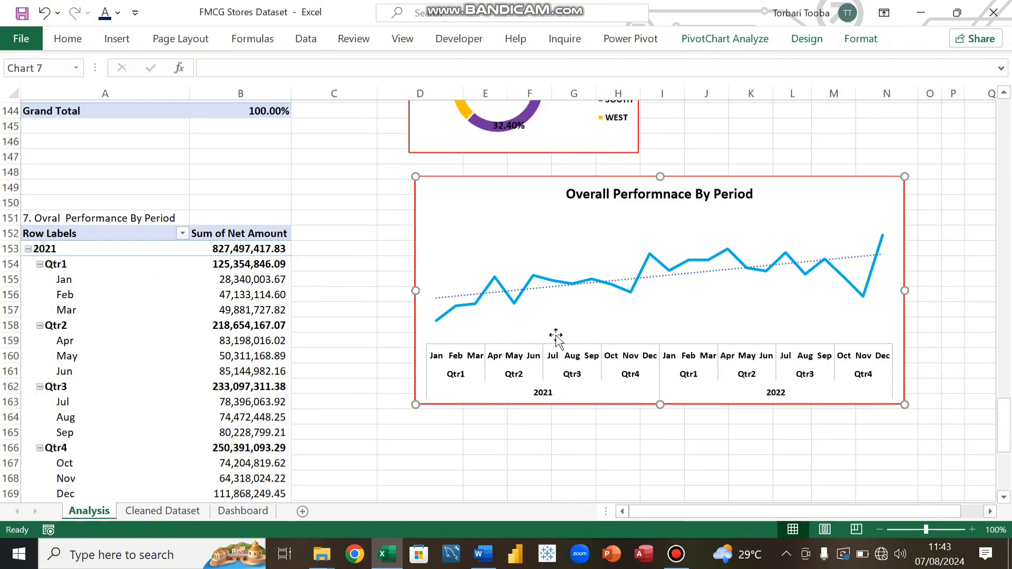
{"action": "scroll", "coordinate": [557, 337], "scroll_direction": "up", "scroll_amount": 16}
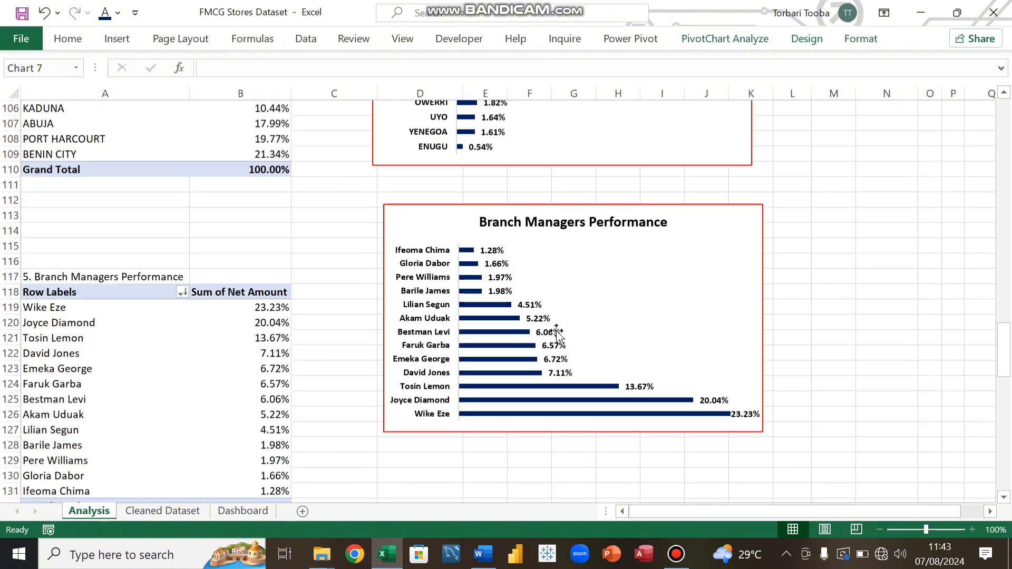
{"action": "scroll", "coordinate": [557, 331], "scroll_direction": "up", "scroll_amount": 4}
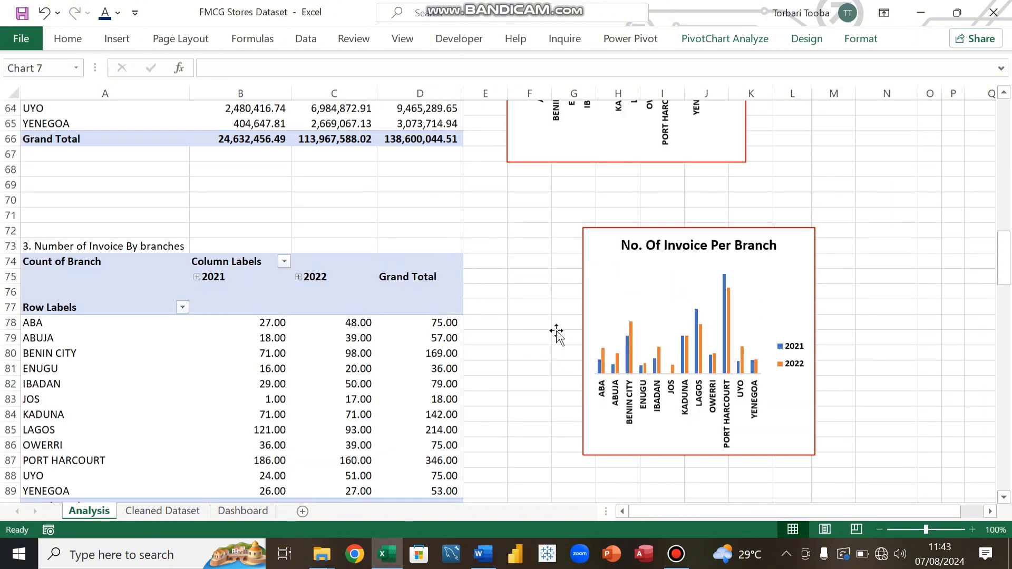
{"action": "scroll", "coordinate": [557, 331], "scroll_direction": "up", "scroll_amount": 3}
{"action": "scroll", "coordinate": [557, 329], "scroll_direction": "down", "scroll_amount": 2}
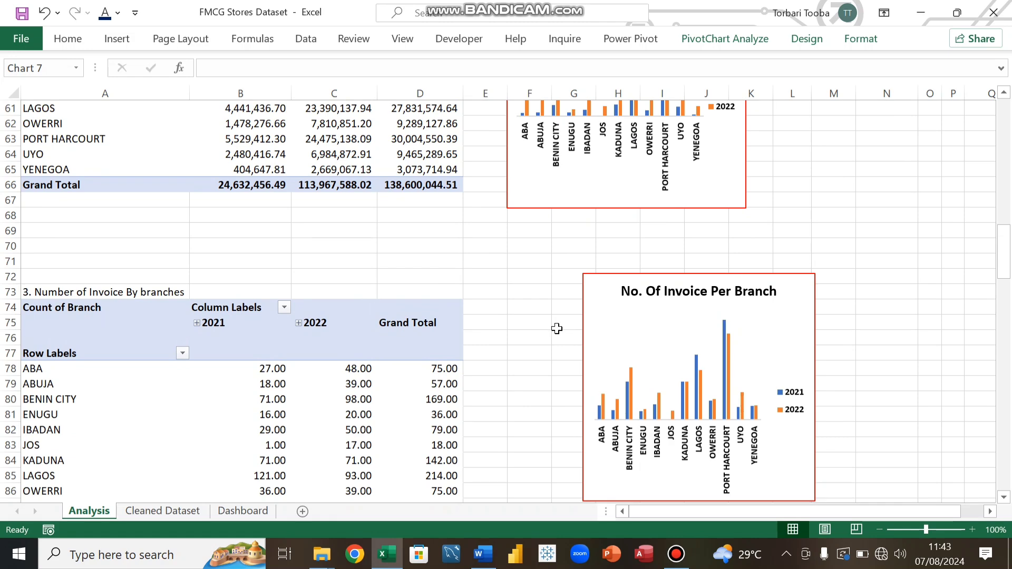
{"action": "left_click", "coordinate": [232, 511]}
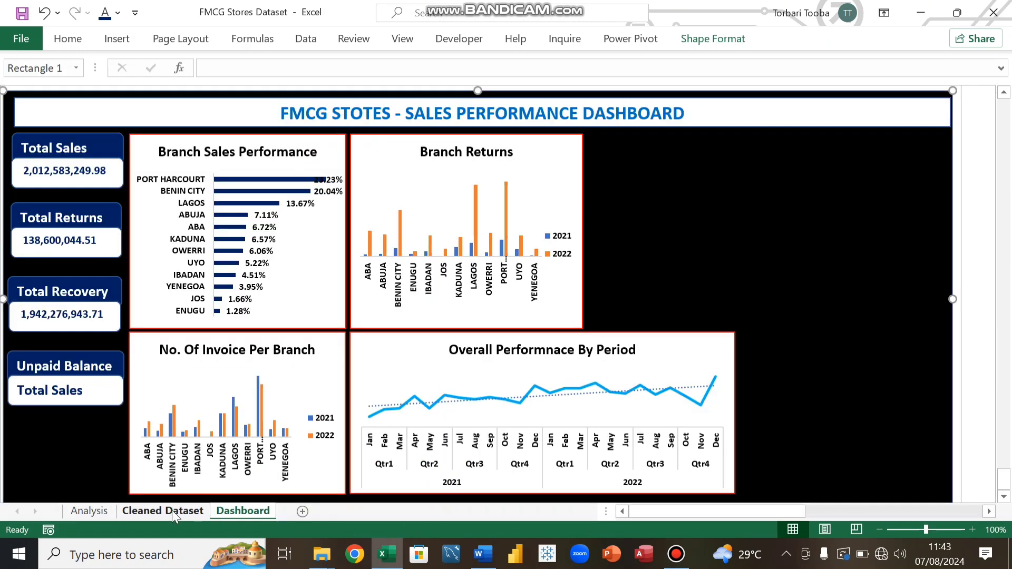
{"action": "left_click", "coordinate": [89, 510]}
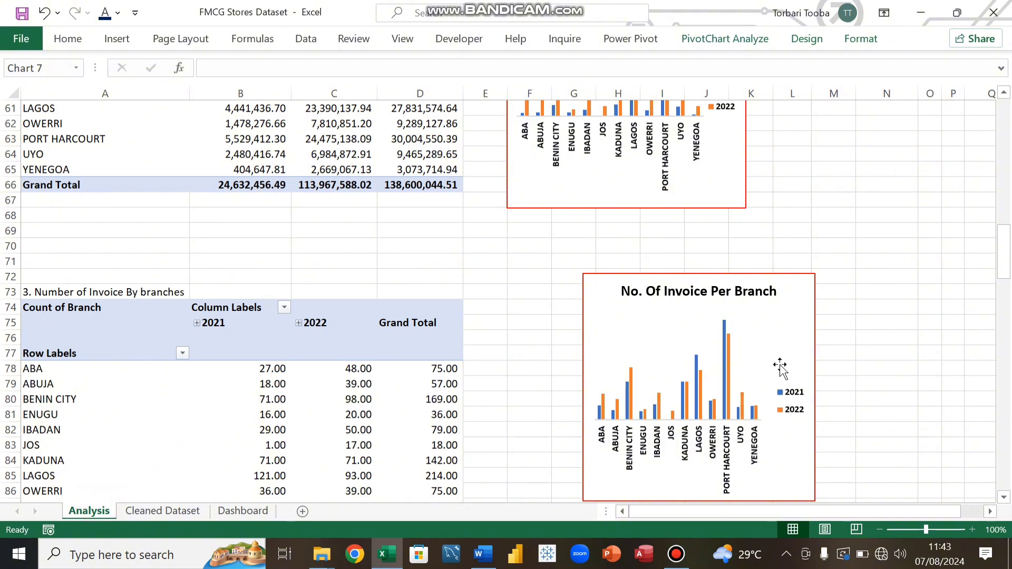
{"action": "scroll", "coordinate": [762, 322], "scroll_direction": "down", "scroll_amount": 2}
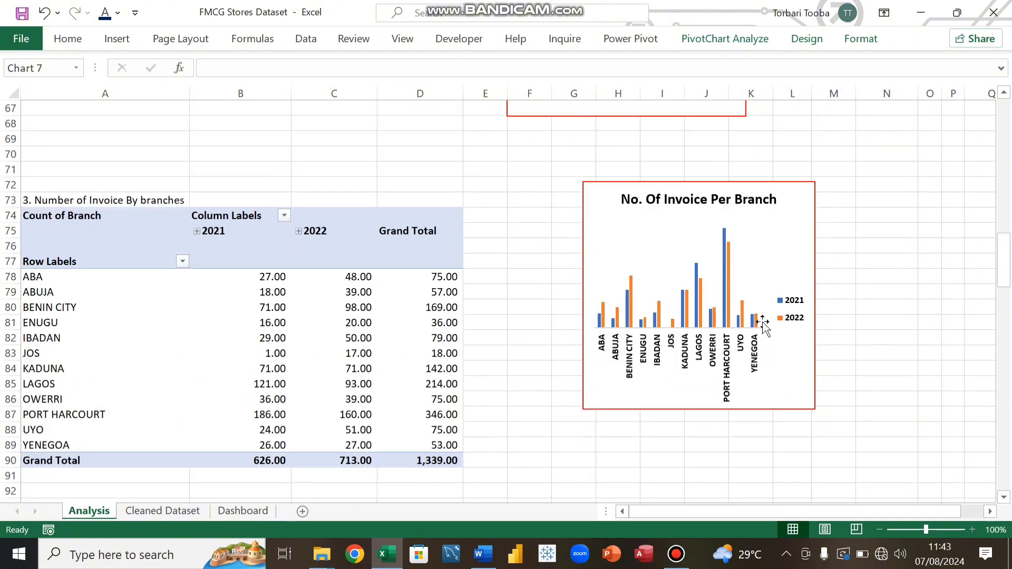
{"action": "scroll", "coordinate": [762, 322], "scroll_direction": "down", "scroll_amount": 8}
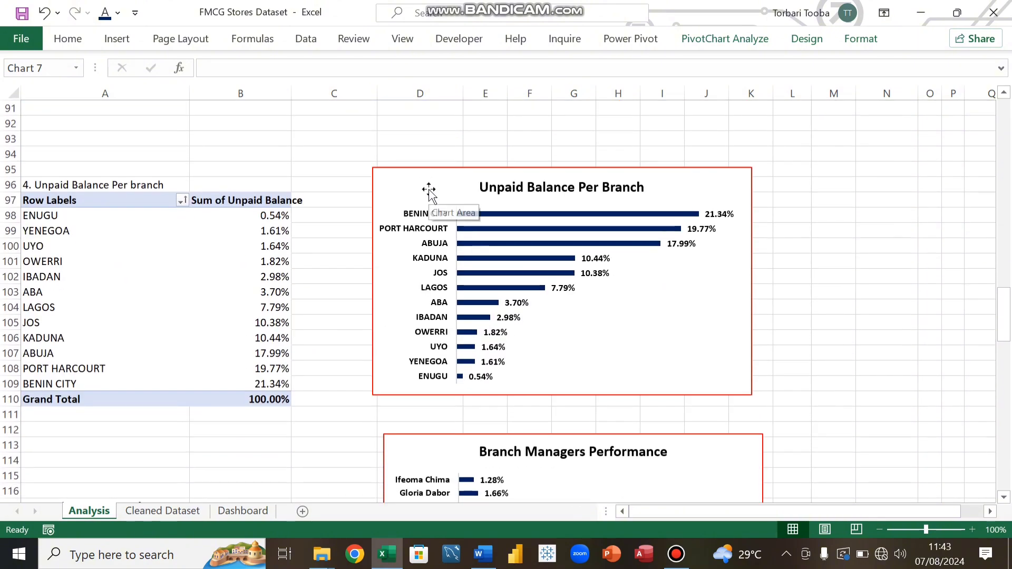
{"action": "scroll", "coordinate": [490, 303], "scroll_direction": "down", "scroll_amount": 3}
{"action": "scroll", "coordinate": [493, 305], "scroll_direction": "up", "scroll_amount": 1}
{"action": "scroll", "coordinate": [479, 327], "scroll_direction": "down", "scroll_amount": 2}
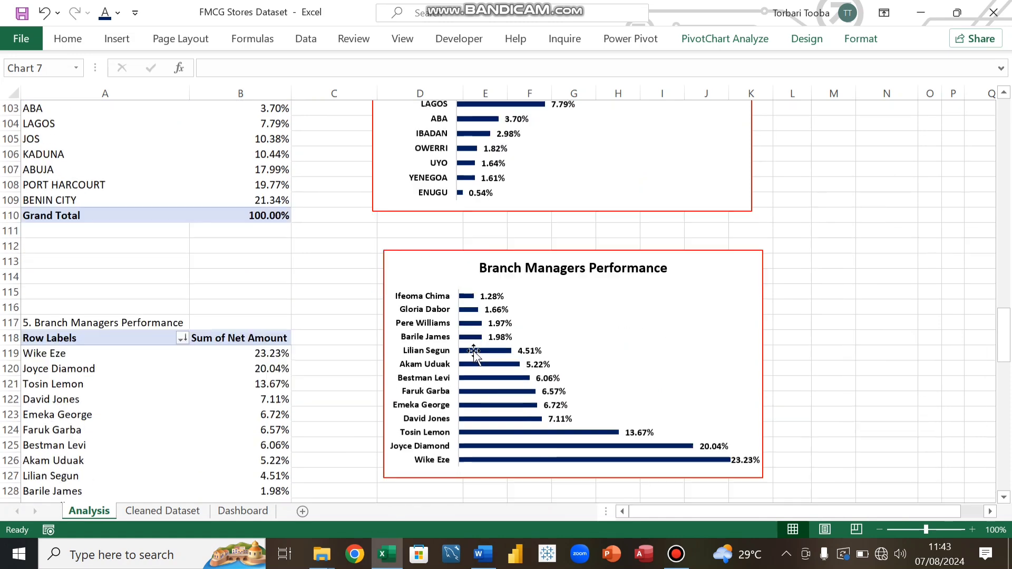
{"action": "left_click", "coordinate": [406, 263]}
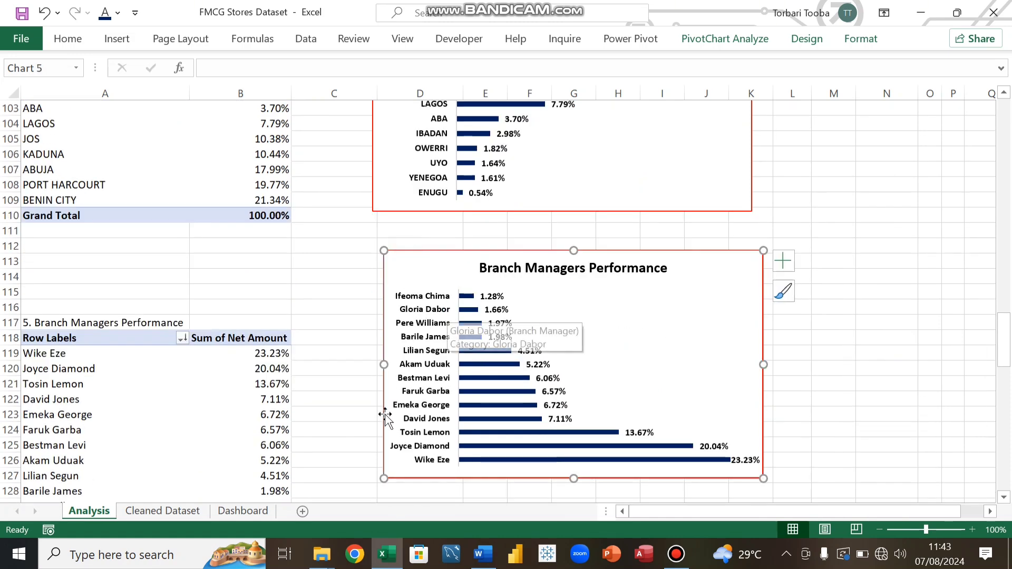
{"action": "left_click", "coordinate": [243, 510]}
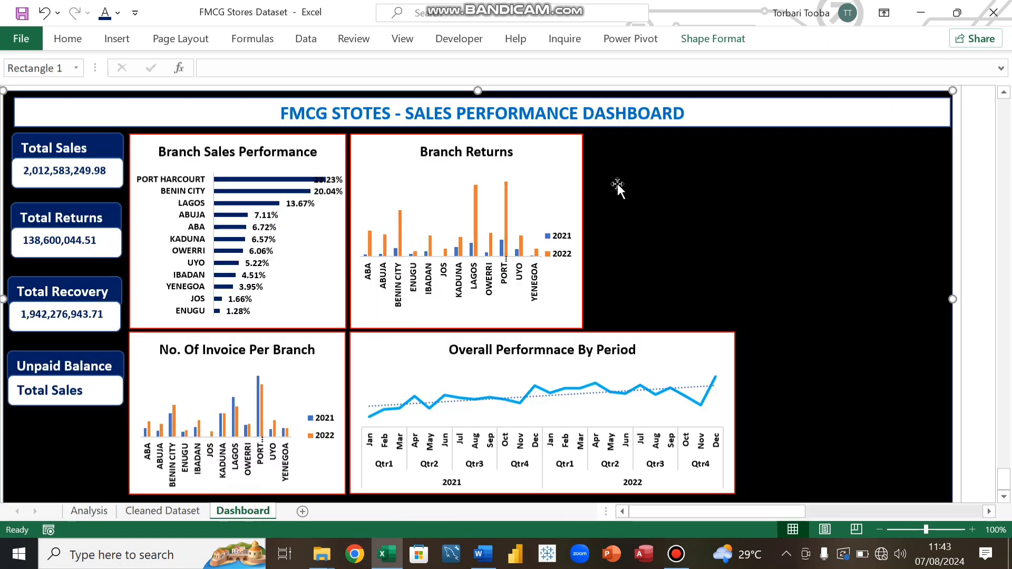
{"action": "key", "text": "ctrl+v"}
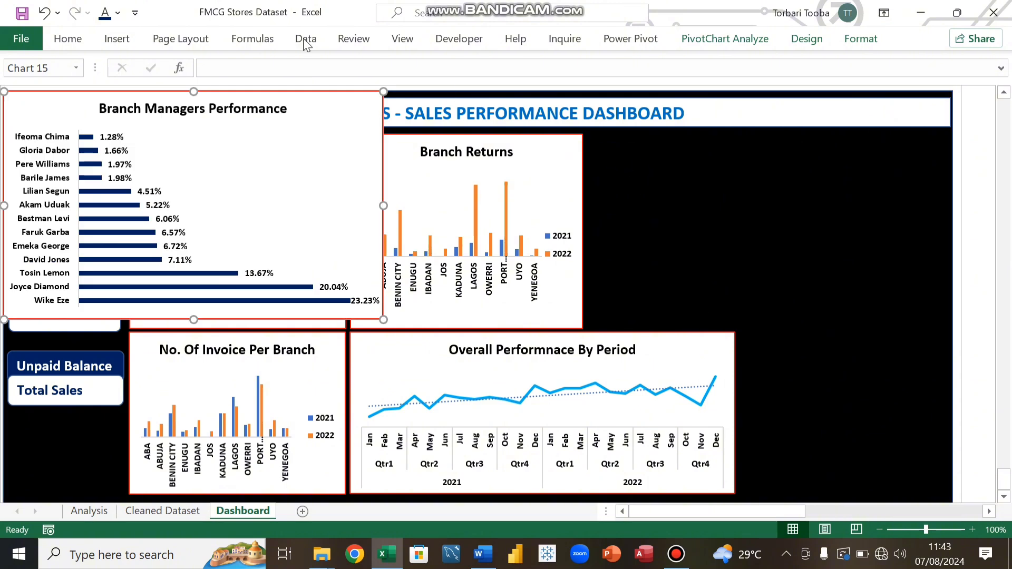
Step: Place the Branch Managers Performance chart to the right of the Branch Returns chart and narrow its width
{"action": "left_click_drag", "start_coordinate": [72, 101], "coordinate": [627, 117]}
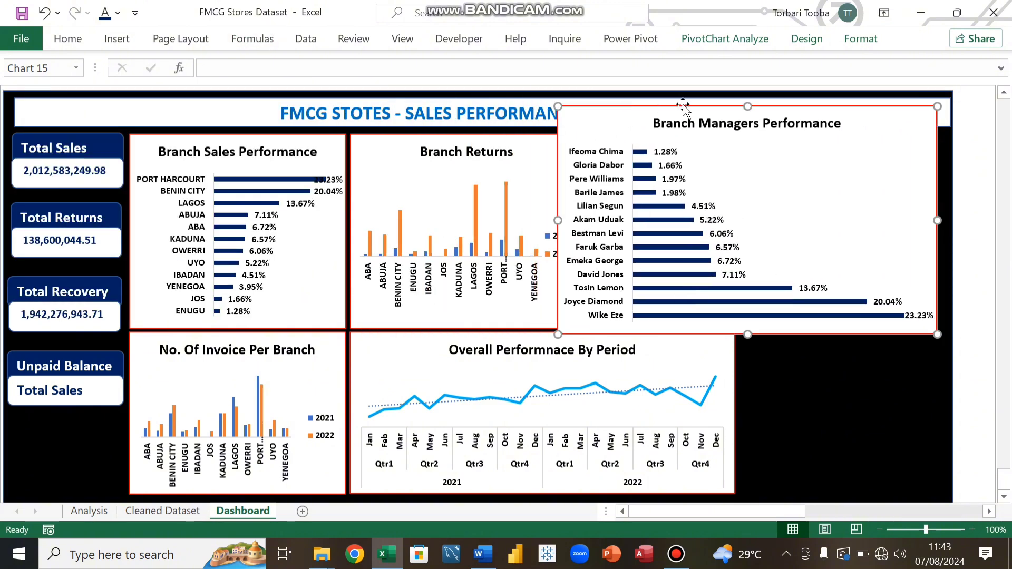
{"action": "left_click_drag", "start_coordinate": [748, 106], "coordinate": [762, 134]}
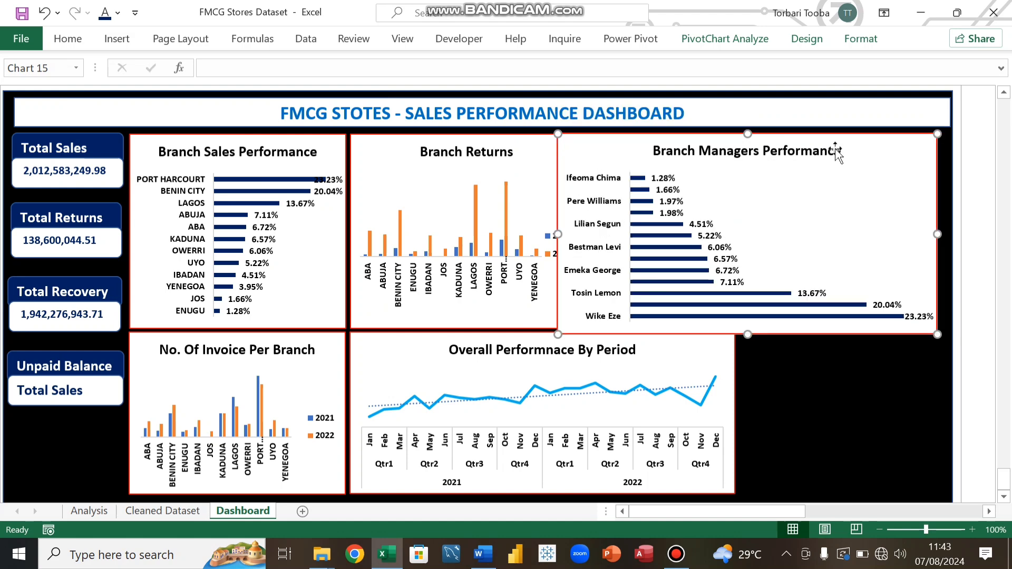
{"action": "left_click_drag", "start_coordinate": [940, 237], "coordinate": [817, 242]}
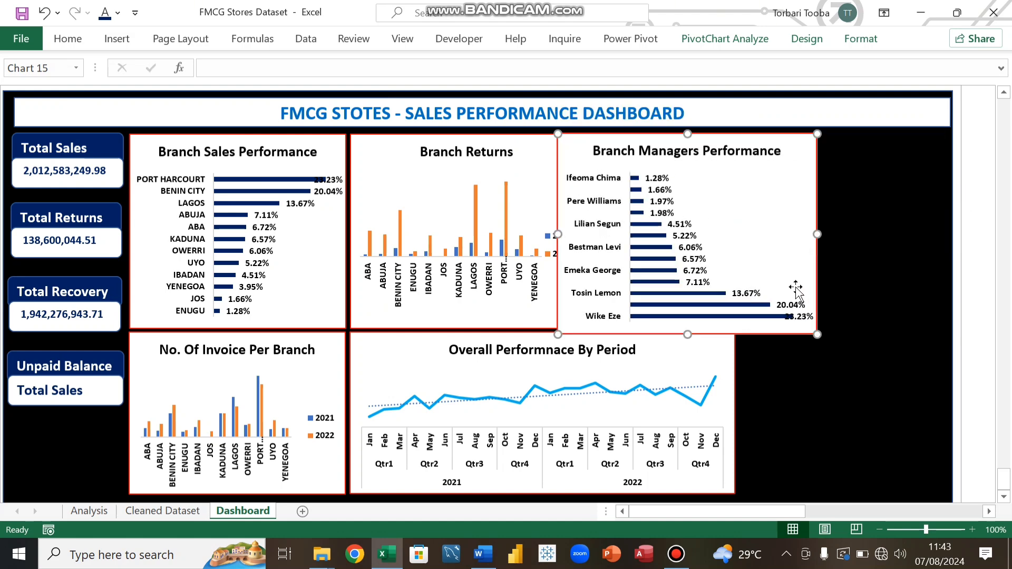
Step: Reduce the font size of the chart's manager name labels to 8
{"action": "left_click", "coordinate": [586, 184]}
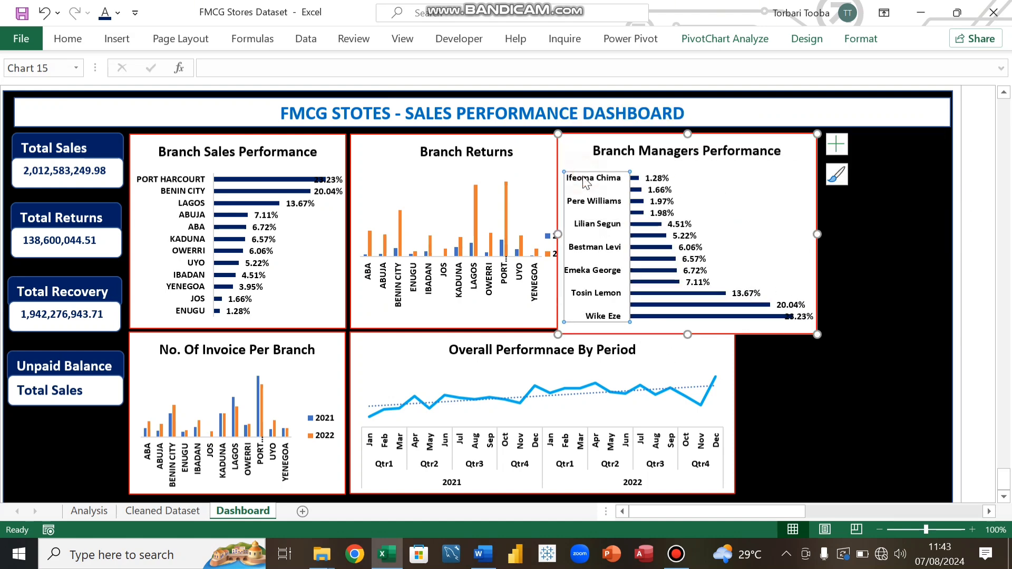
{"action": "left_click", "coordinate": [69, 39]}
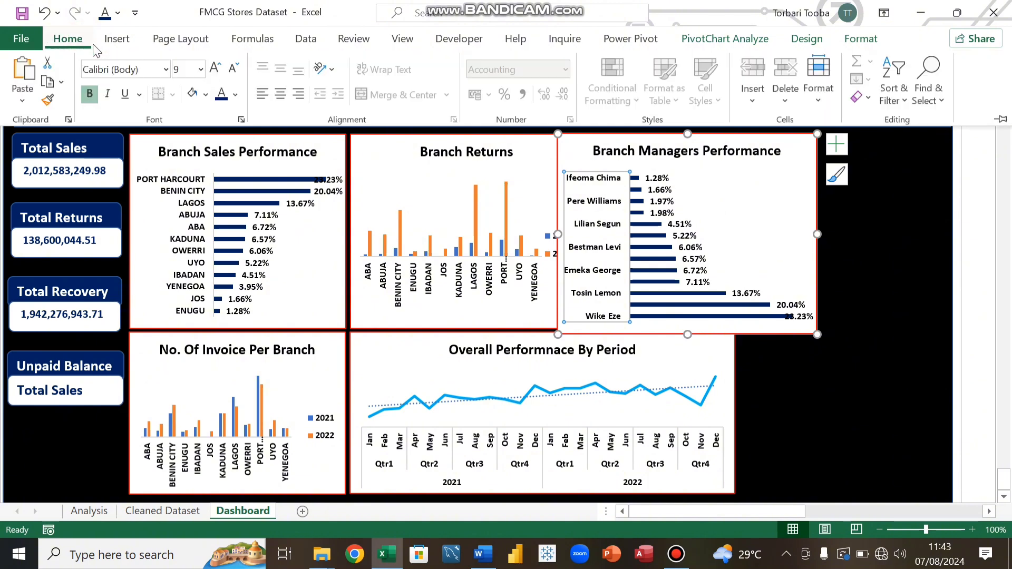
{"action": "left_click", "coordinate": [232, 68]}
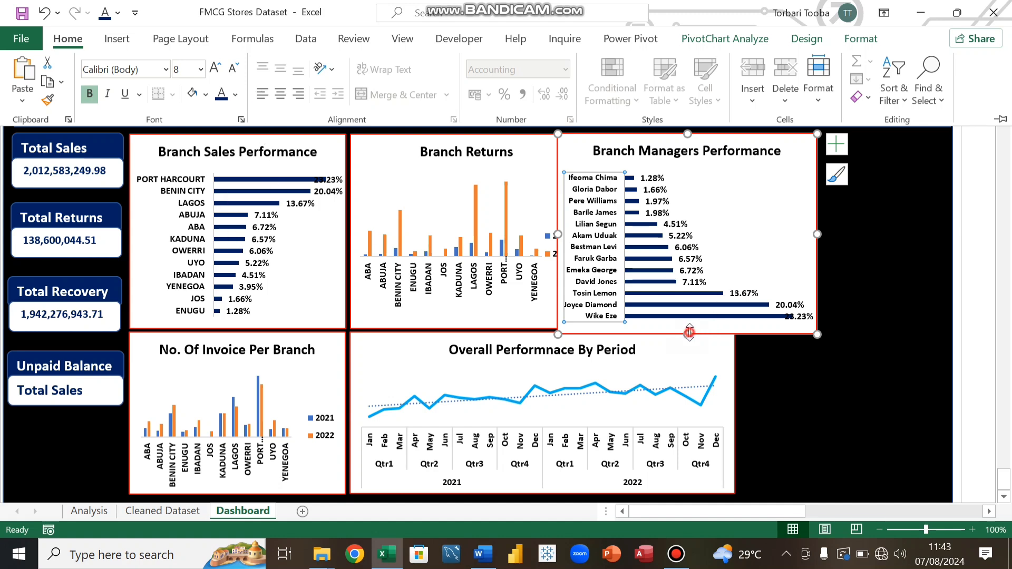
Step: Align the Branch Managers Performance chart beside the Branch Returns chart at the same height and narrow it further
{"action": "key", "text": "ctrl+F1"}
{"action": "mouse_move", "coordinate": [686, 331]}
{"action": "left_mouse_down"}
{"action": "mouse_move", "coordinate": [687, 340]}
{"action": "mouse_move", "coordinate": [687, 324]}
{"action": "left_mouse_up"}
{"action": "left_click_drag", "start_coordinate": [569, 142], "coordinate": [597, 140]}
{"action": "key", "text": "Down"}
{"action": "key", "text": "Down"}
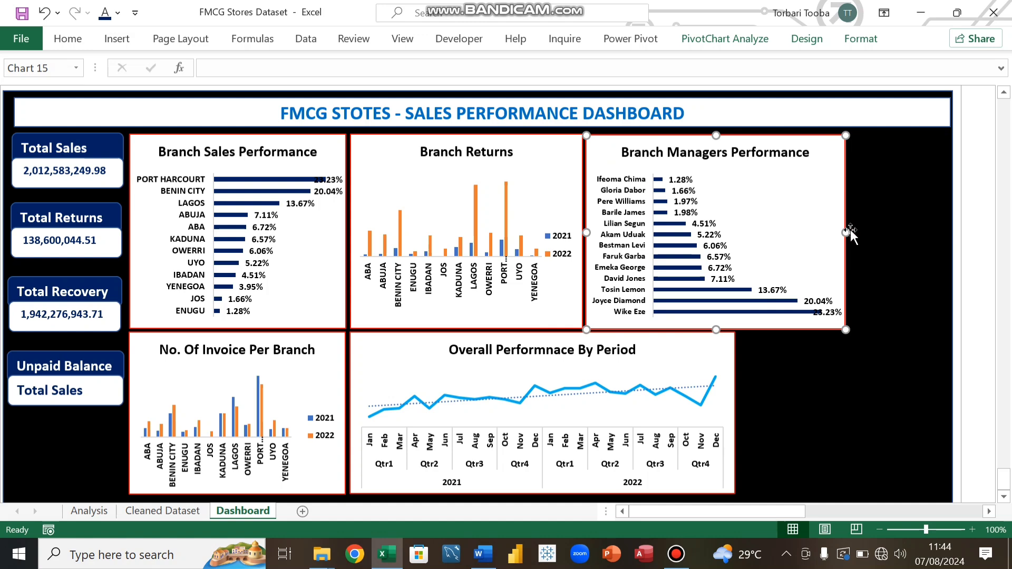
{"action": "left_click_drag", "start_coordinate": [845, 233], "coordinate": [813, 234]}
{"action": "left_click_drag", "start_coordinate": [803, 238], "coordinate": [803, 238]}
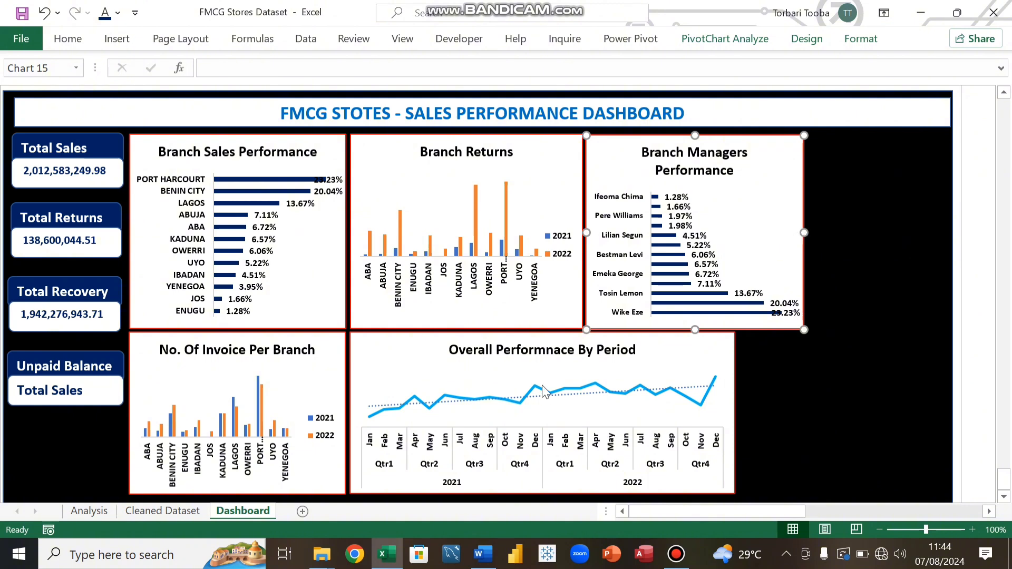
{"action": "mouse_move", "coordinate": [542, 390]}
{"action": "left_click", "coordinate": [776, 400]}
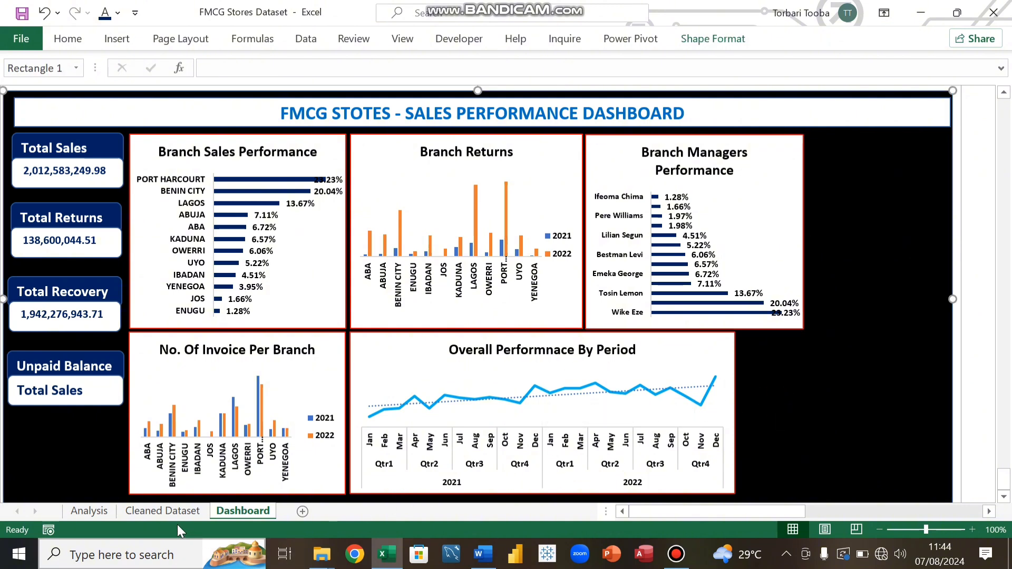
Step: Copy the Unpaid Balance Per Branch chart from the Analysis sheet and paste it onto the Dashboard
{"action": "left_click", "coordinate": [89, 511]}
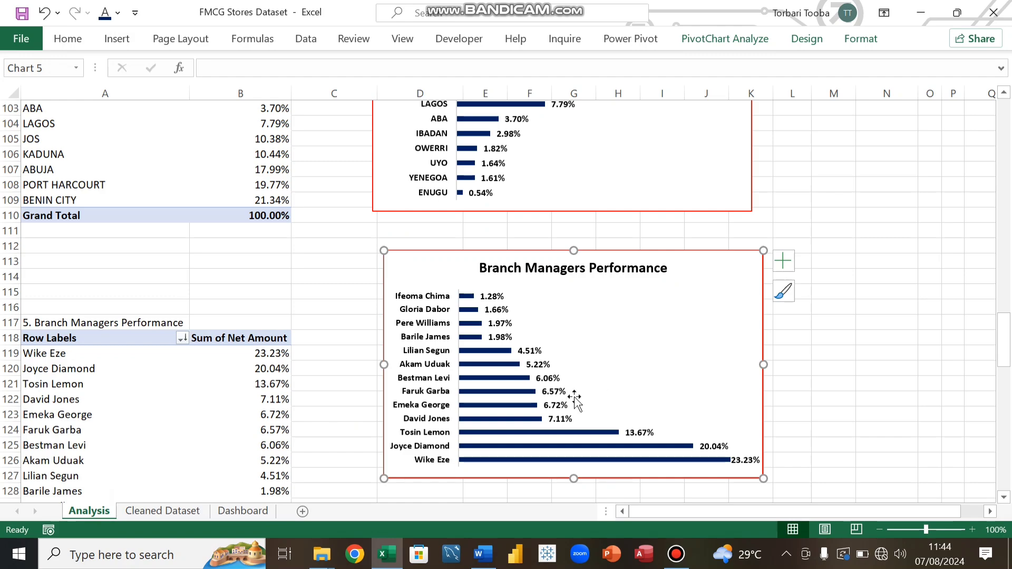
{"action": "scroll", "coordinate": [576, 395], "scroll_direction": "down", "scroll_amount": 9}
{"action": "scroll", "coordinate": [576, 395], "scroll_direction": "down", "scroll_amount": 5}
{"action": "scroll", "coordinate": [575, 395], "scroll_direction": "up", "scroll_amount": 13}
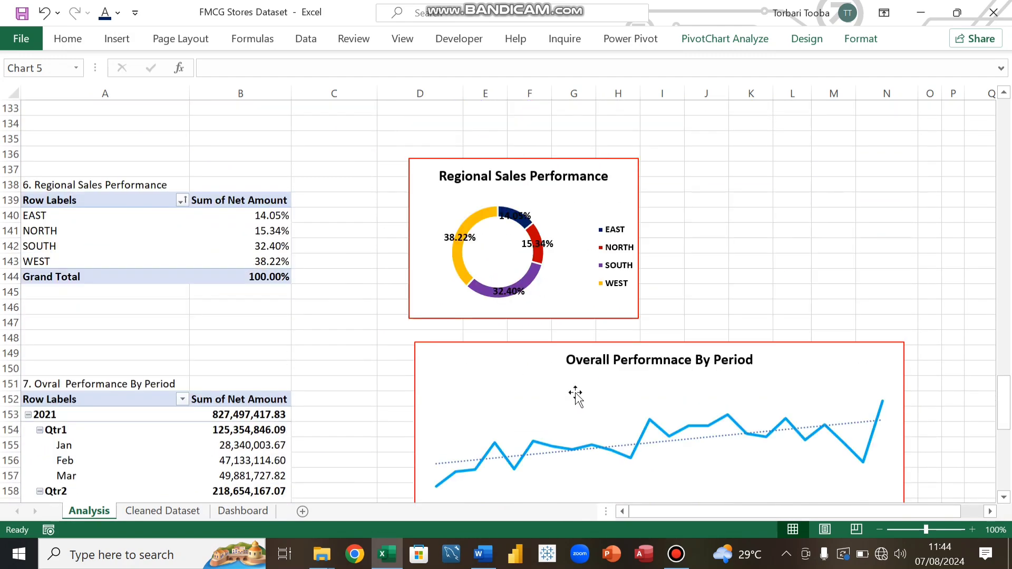
{"action": "scroll", "coordinate": [577, 396], "scroll_direction": "up", "scroll_amount": 5}
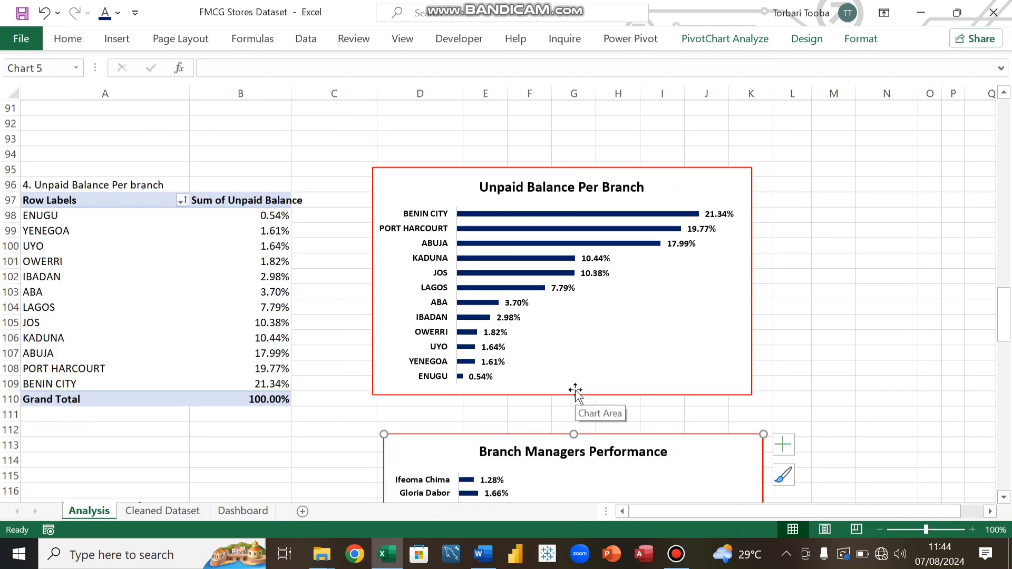
{"action": "scroll", "coordinate": [576, 392], "scroll_direction": "up", "scroll_amount": 6}
{"action": "scroll", "coordinate": [574, 389], "scroll_direction": "down", "scroll_amount": 4}
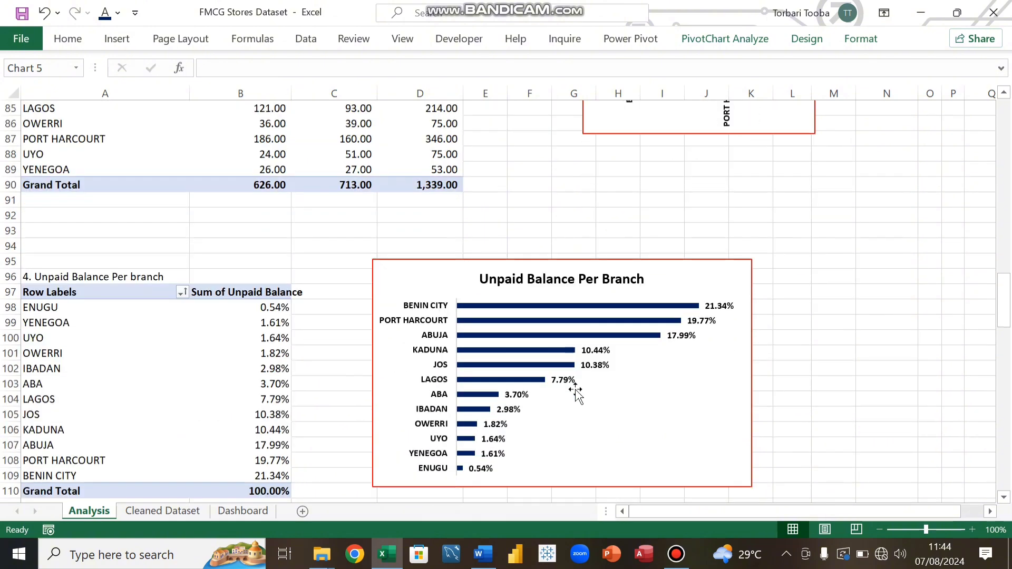
{"action": "left_click", "coordinate": [437, 276]}
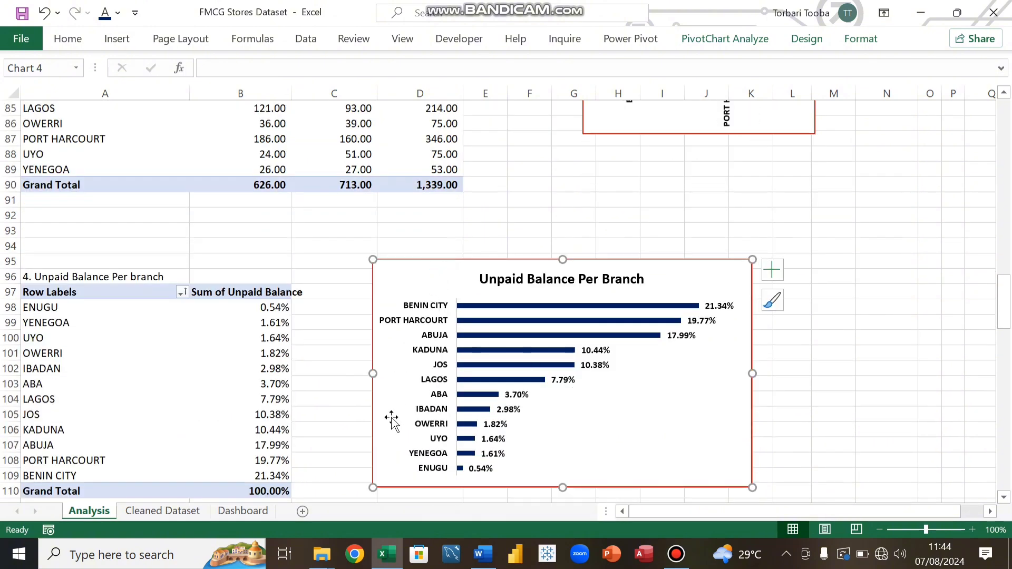
{"action": "left_click", "coordinate": [241, 511]}
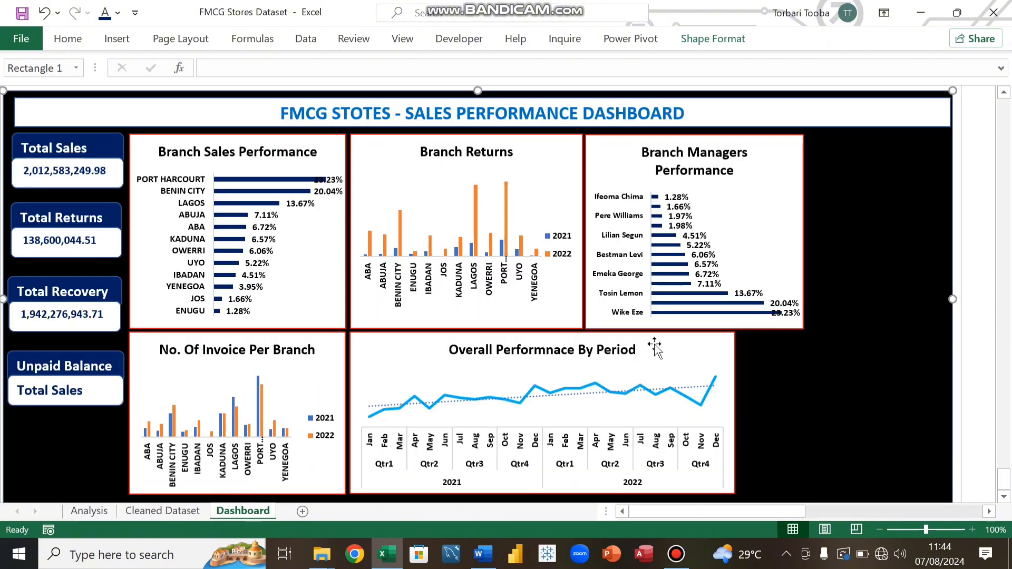
{"action": "key", "text": "ctrl+v"}
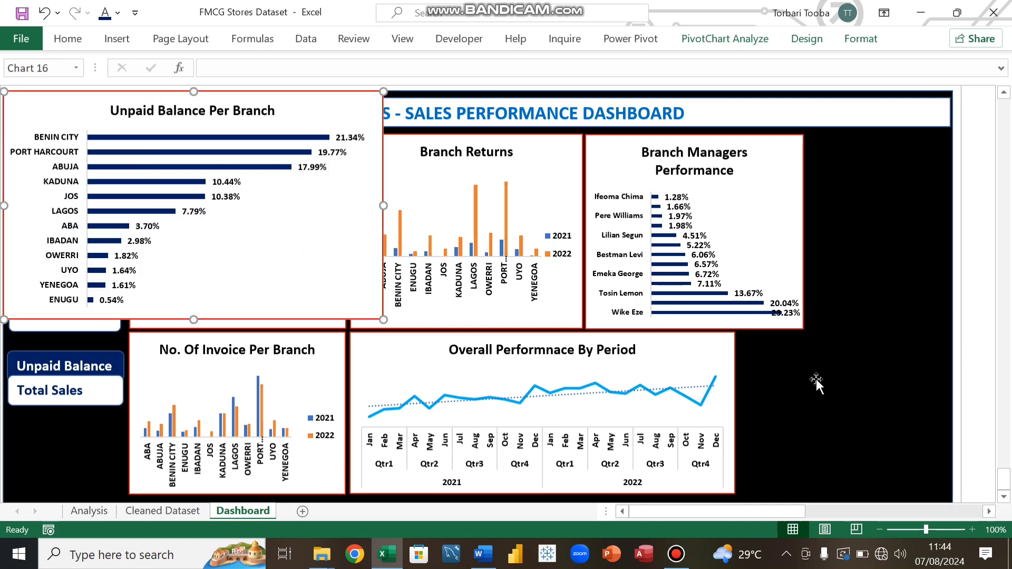
{"action": "left_click_drag", "start_coordinate": [75, 102], "coordinate": [269, 169]}
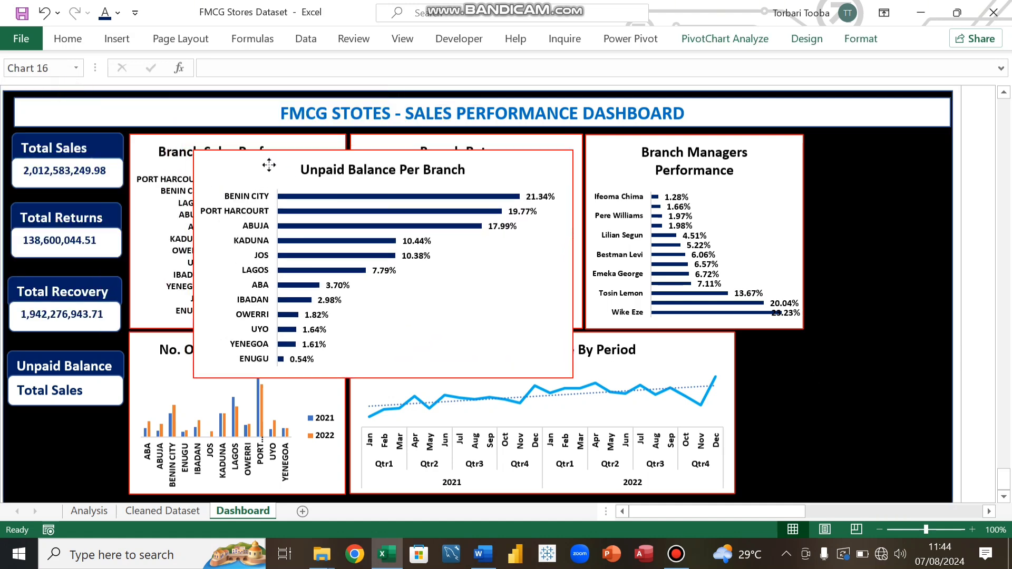
Step: Reduce the font size of the Unpaid Balance chart's branch name labels to 6
{"action": "left_click", "coordinate": [237, 208]}
{"action": "left_click", "coordinate": [79, 45]}
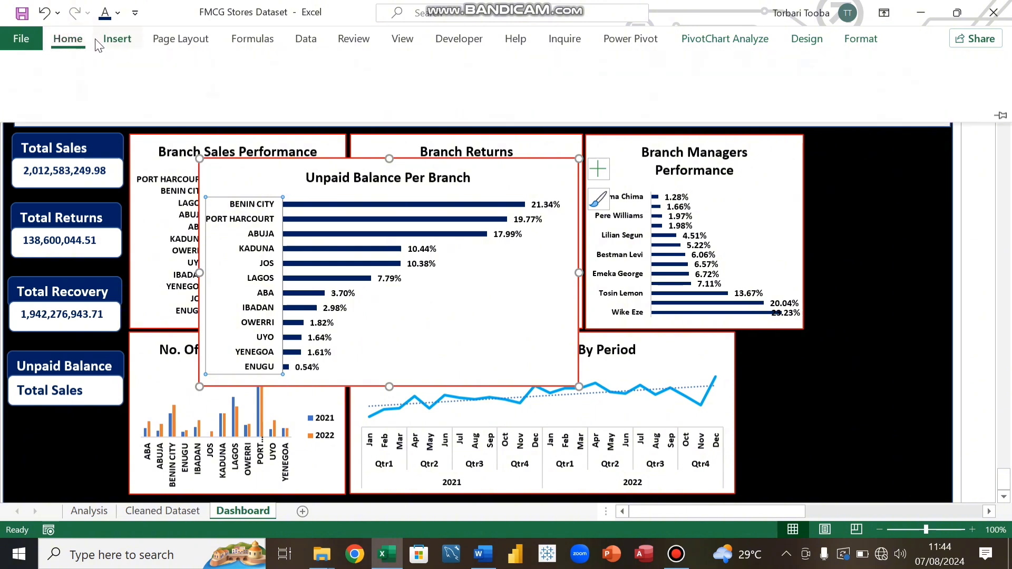
{"action": "left_click", "coordinate": [235, 67]}
{"action": "left_click", "coordinate": [235, 69]}
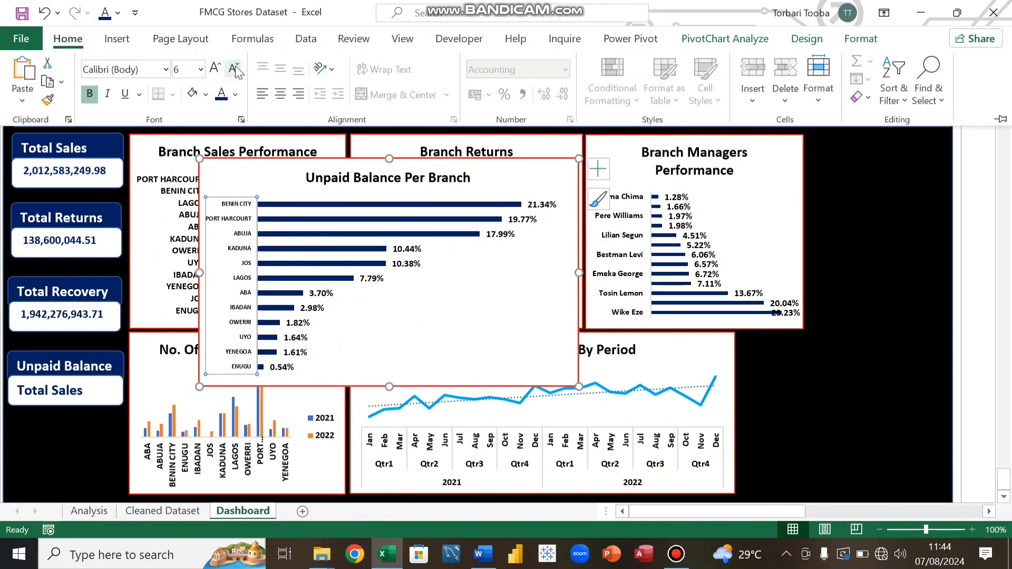
Step: Shrink the Unpaid Balance Per Branch chart's height and width
{"action": "left_click", "coordinate": [398, 350]}
{"action": "left_click_drag", "start_coordinate": [389, 386], "coordinate": [393, 355]}
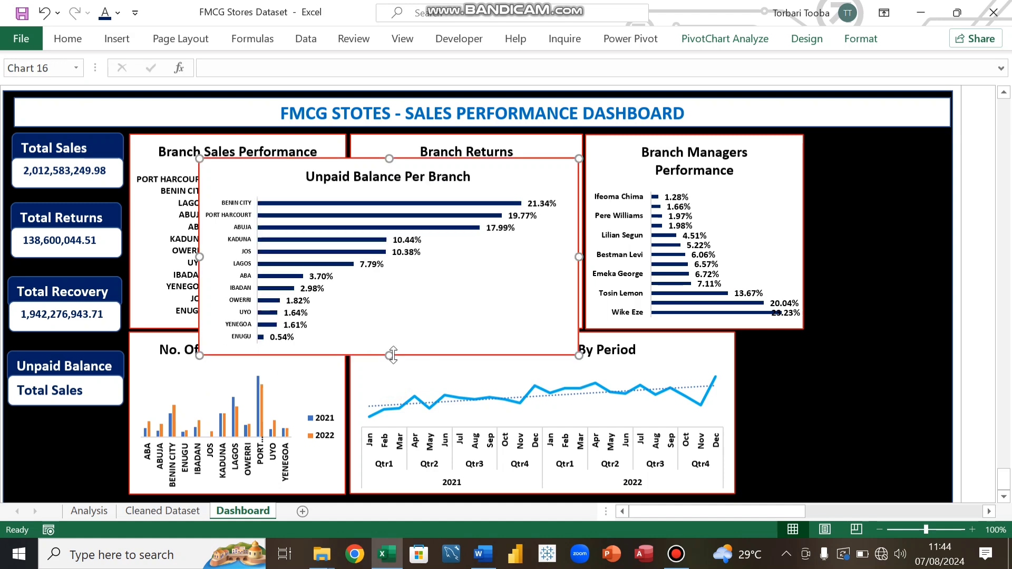
{"action": "left_click_drag", "start_coordinate": [574, 255], "coordinate": [481, 256]}
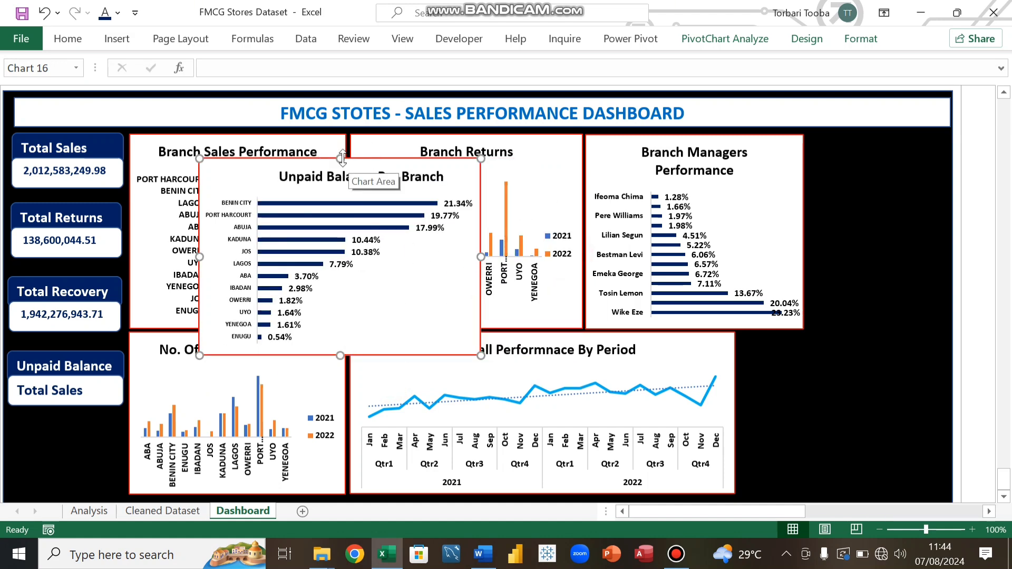
{"action": "left_click_drag", "start_coordinate": [340, 158], "coordinate": [340, 178]}
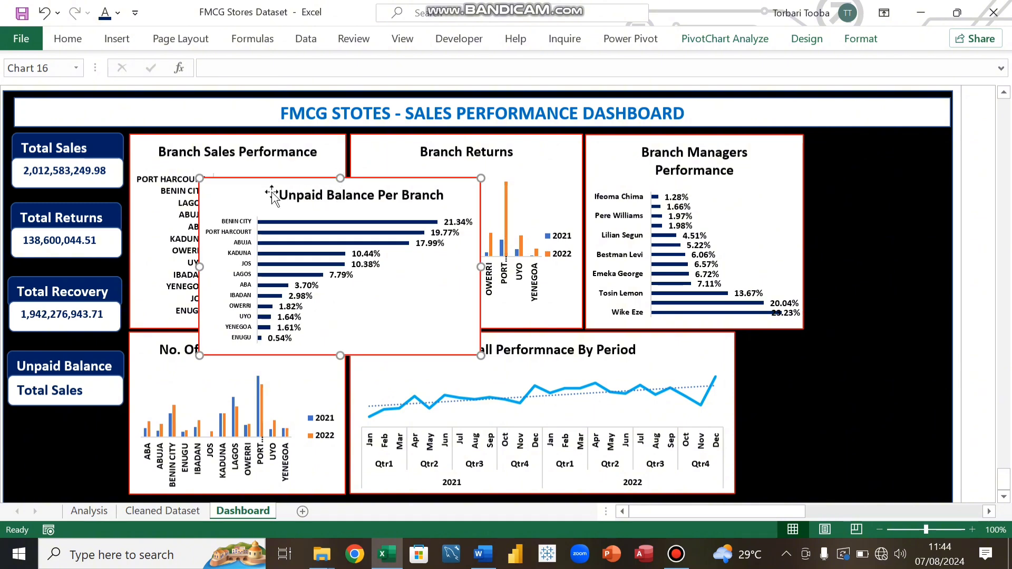
Step: Move the Unpaid Balance chart to the lower right of the dashboard and narrow it
{"action": "left_click_drag", "start_coordinate": [248, 183], "coordinate": [639, 283]}
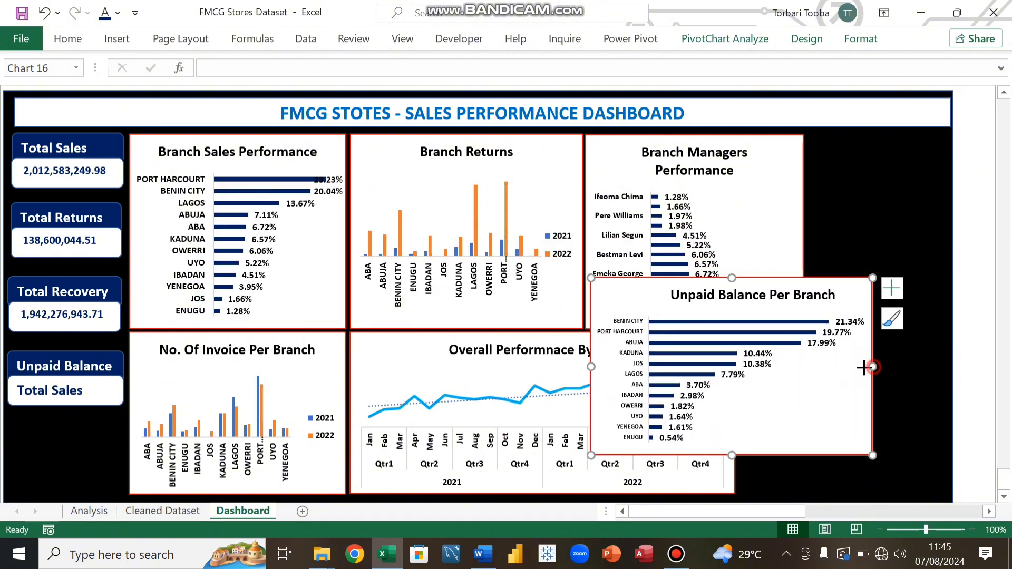
{"action": "left_click_drag", "start_coordinate": [873, 367], "coordinate": [843, 367]}
Step: Try moving the Unpaid Balance chart's title, then undo the move
{"action": "left_click", "coordinate": [677, 295]}
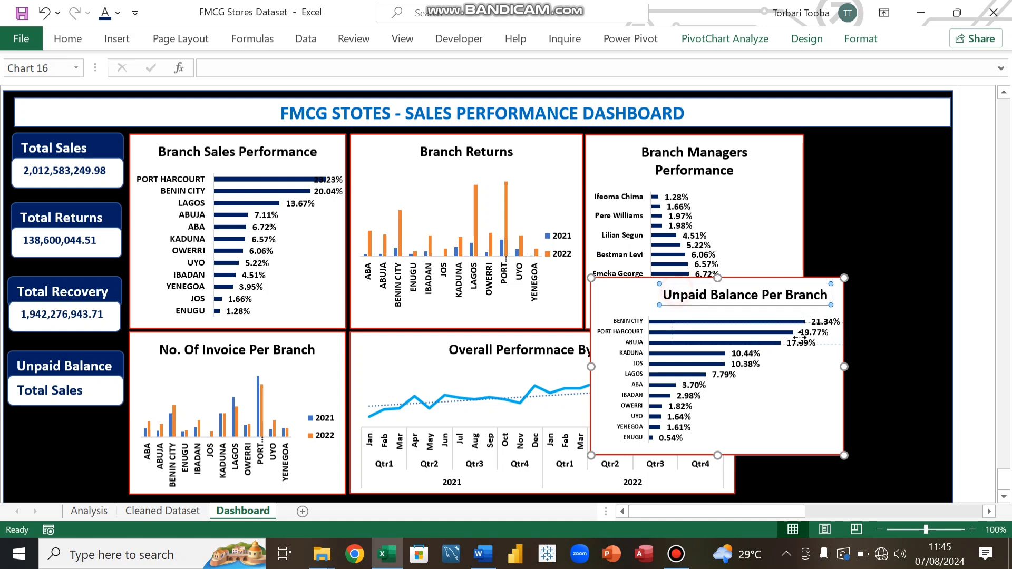
{"action": "left_click_drag", "start_coordinate": [746, 305], "coordinate": [757, 352]}
{"action": "key", "text": "ctrl+z"}
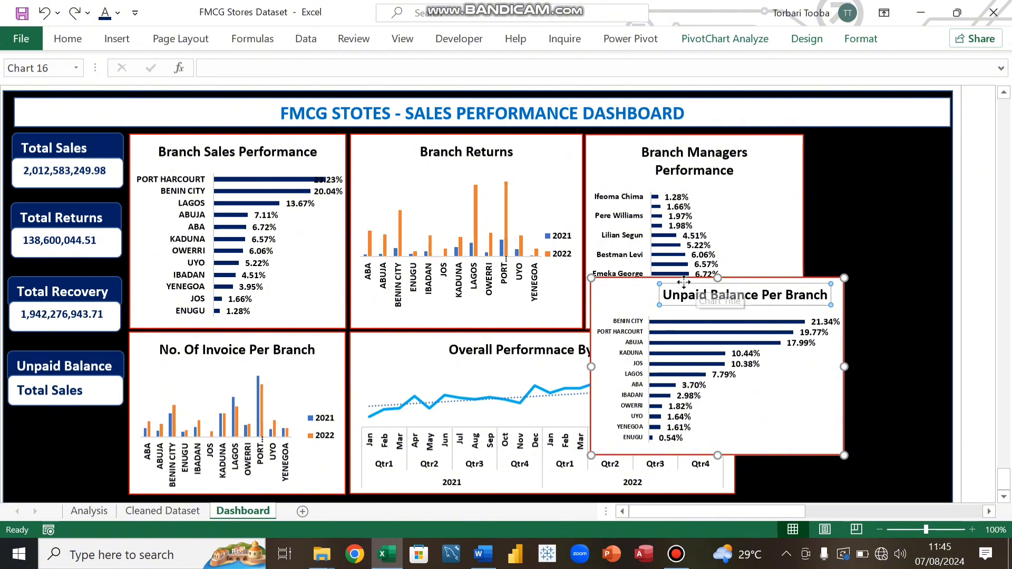
Step: Fit the Unpaid Balance chart beside the Overall Performance By Period chart, matching its height
{"action": "left_click_drag", "start_coordinate": [683, 282], "coordinate": [702, 318]}
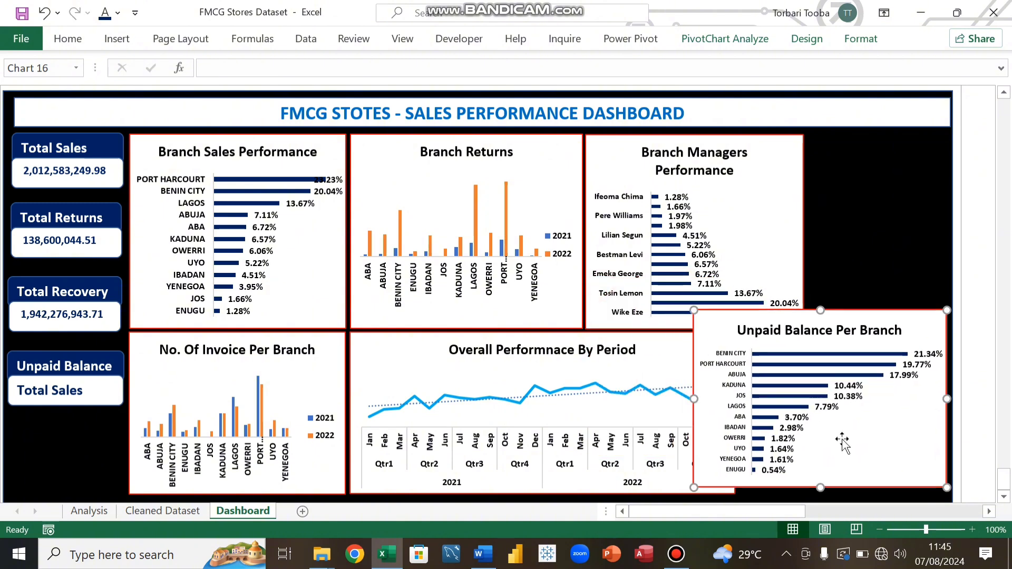
{"action": "left_click_drag", "start_coordinate": [821, 311], "coordinate": [821, 326]}
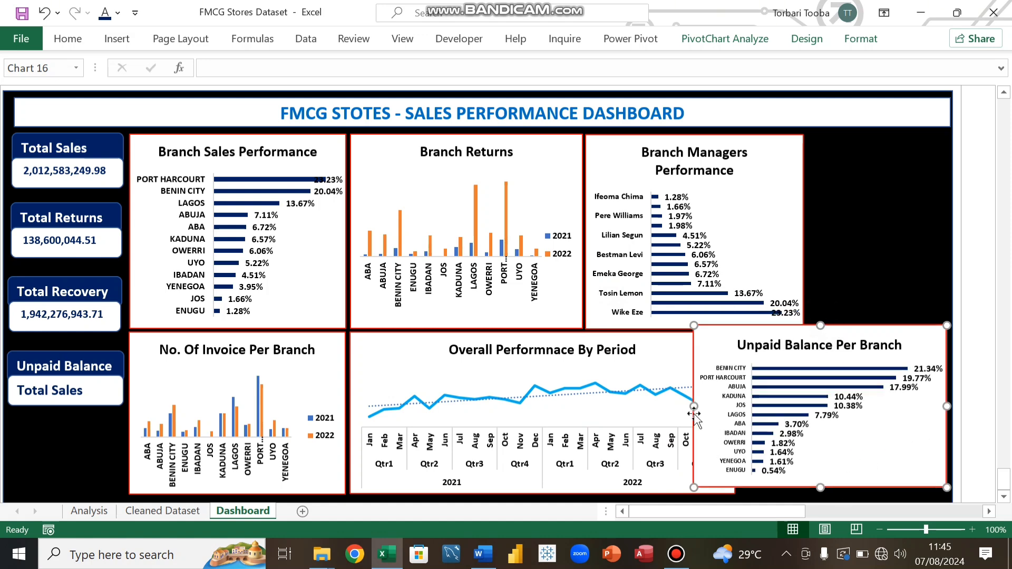
{"action": "left_click_drag", "start_coordinate": [692, 405], "coordinate": [720, 405]}
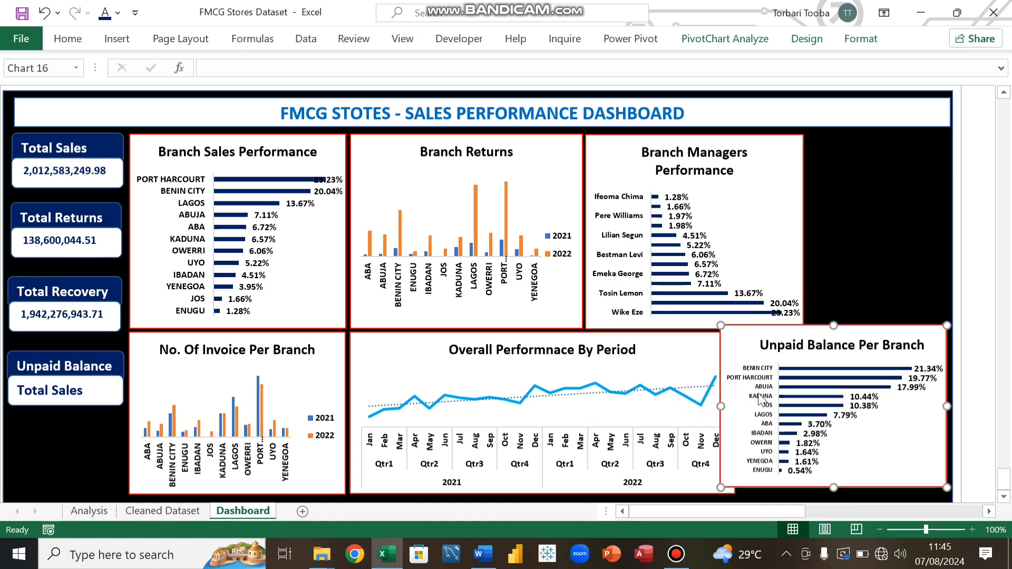
{"action": "mouse_move", "coordinate": [743, 331]}
{"action": "left_mouse_down"}
{"action": "mouse_move", "coordinate": [757, 350]}
{"action": "mouse_move", "coordinate": [762, 336]}
{"action": "left_mouse_up"}
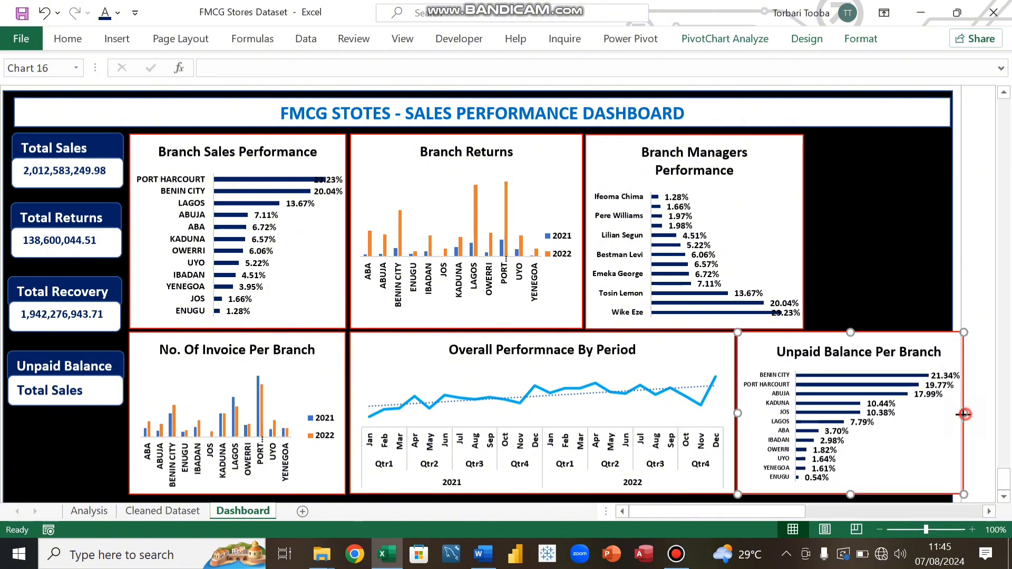
{"action": "left_click_drag", "start_coordinate": [963, 414], "coordinate": [950, 414]}
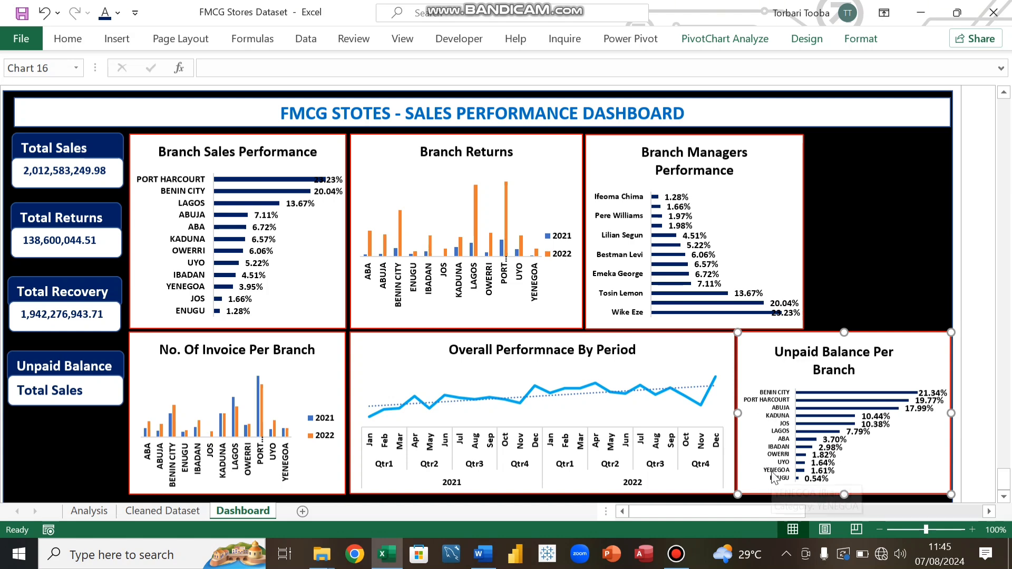
Step: Reduce the font size of the Branch Sales Performance chart's branch labels to 7
{"action": "left_click", "coordinate": [859, 234]}
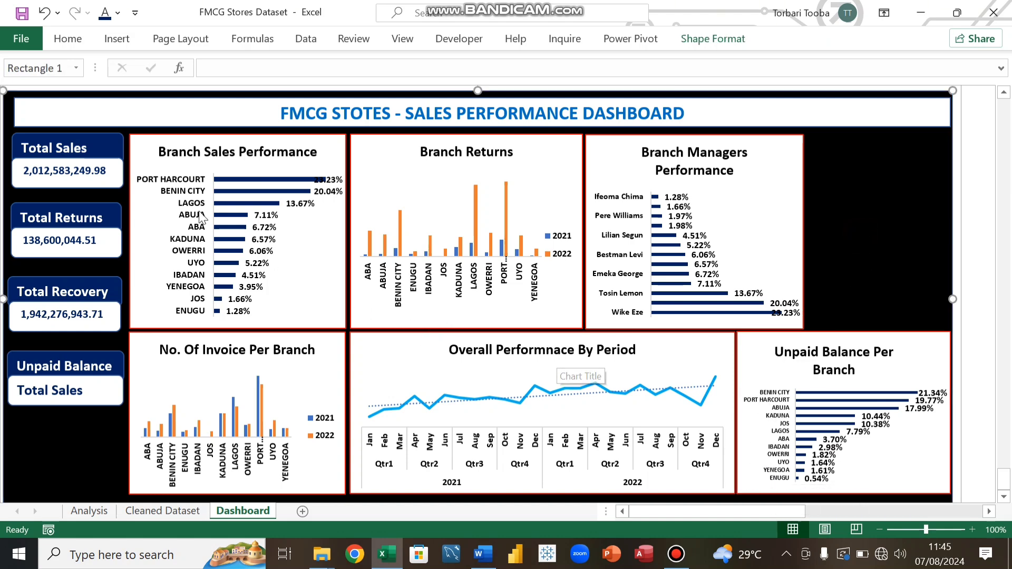
{"action": "left_click", "coordinate": [172, 201]}
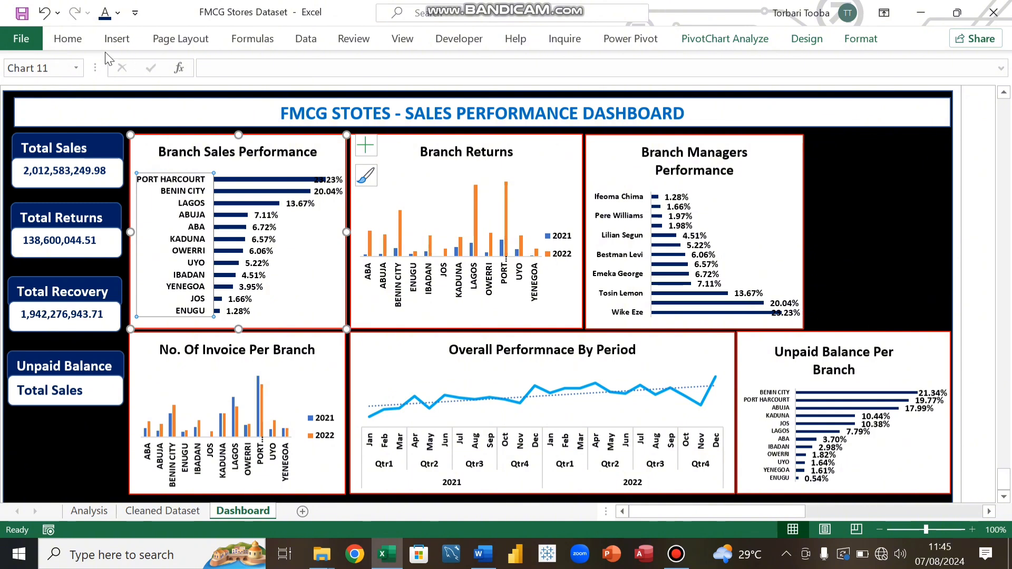
{"action": "left_click", "coordinate": [59, 42]}
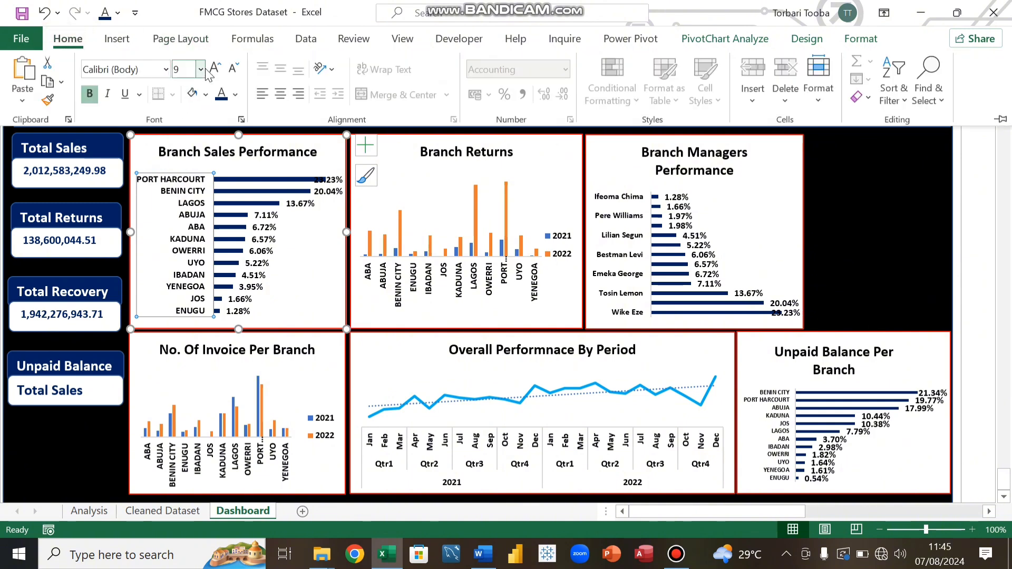
{"action": "left_click", "coordinate": [232, 69]}
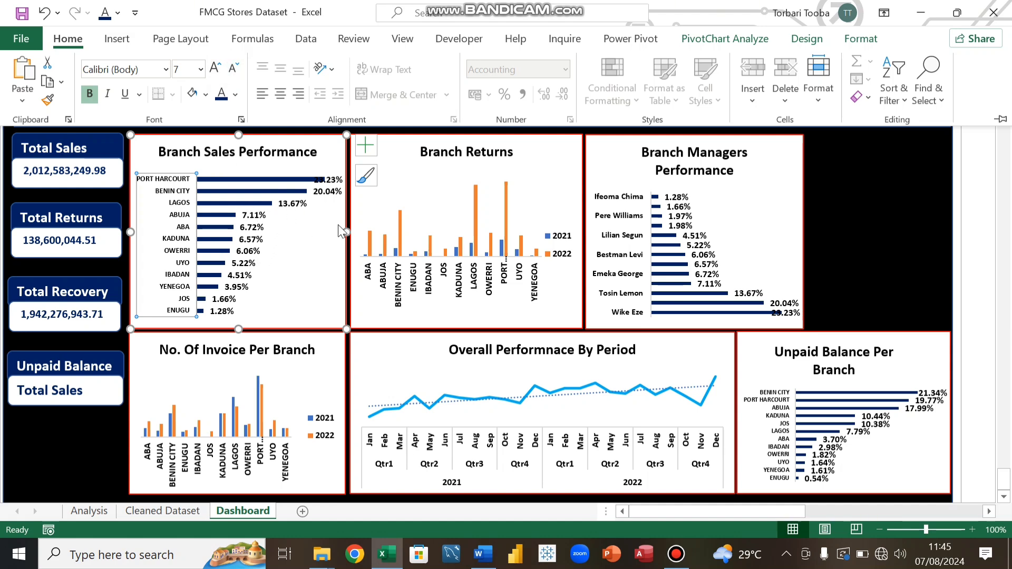
Step: Reduce the Branch Sales Performance chart's percentage data labels to font size 6
{"action": "left_click", "coordinate": [335, 194]}
{"action": "left_click", "coordinate": [334, 191]}
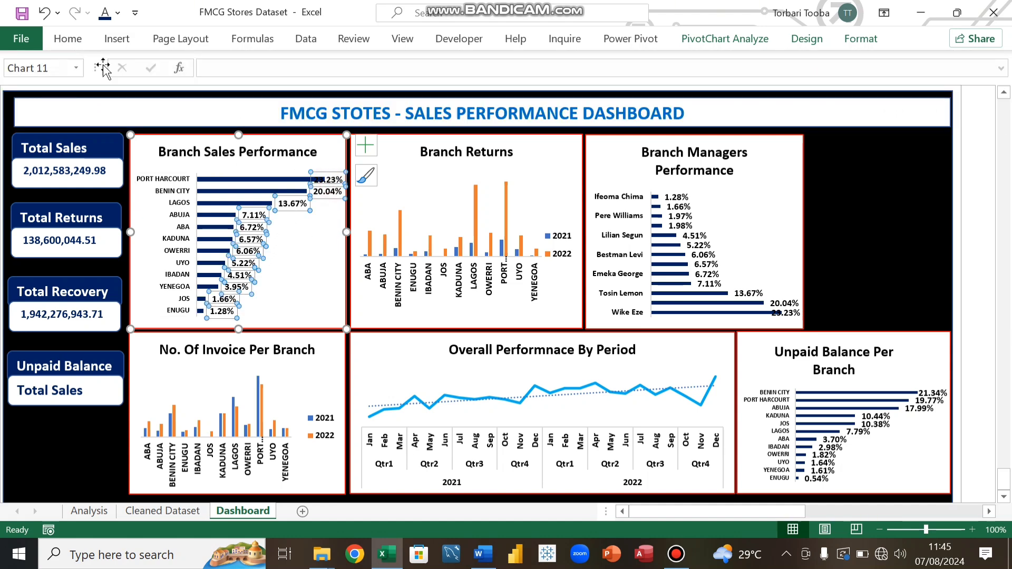
{"action": "left_click", "coordinate": [69, 39]}
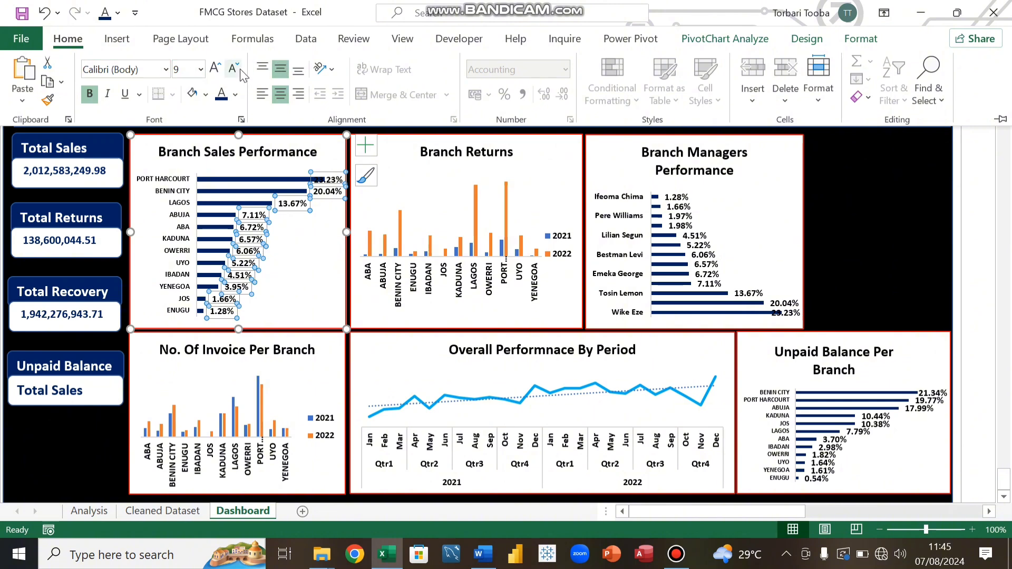
{"action": "left_click", "coordinate": [233, 70]}
{"action": "left_click", "coordinate": [233, 70]}
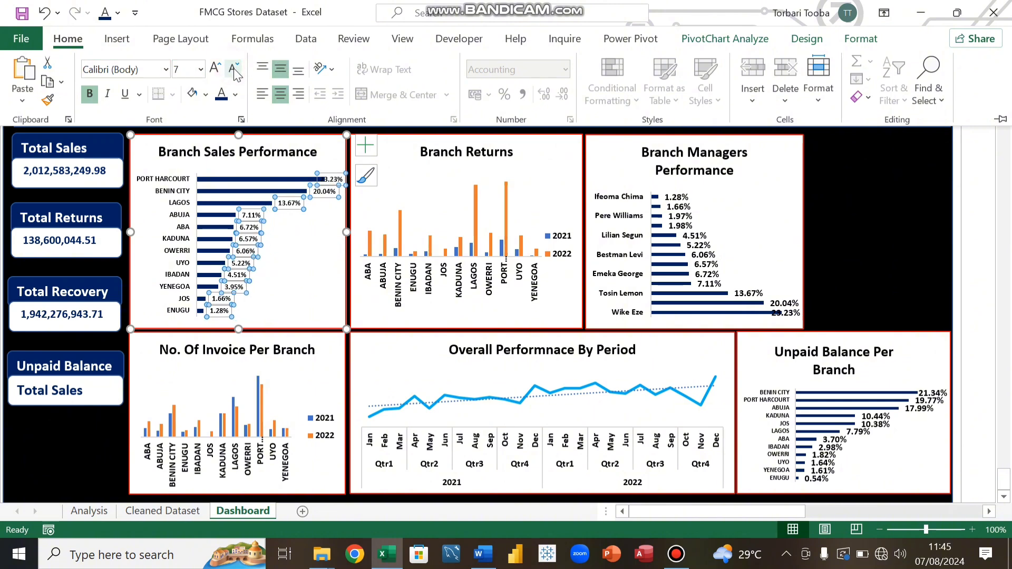
{"action": "left_click", "coordinate": [233, 70]}
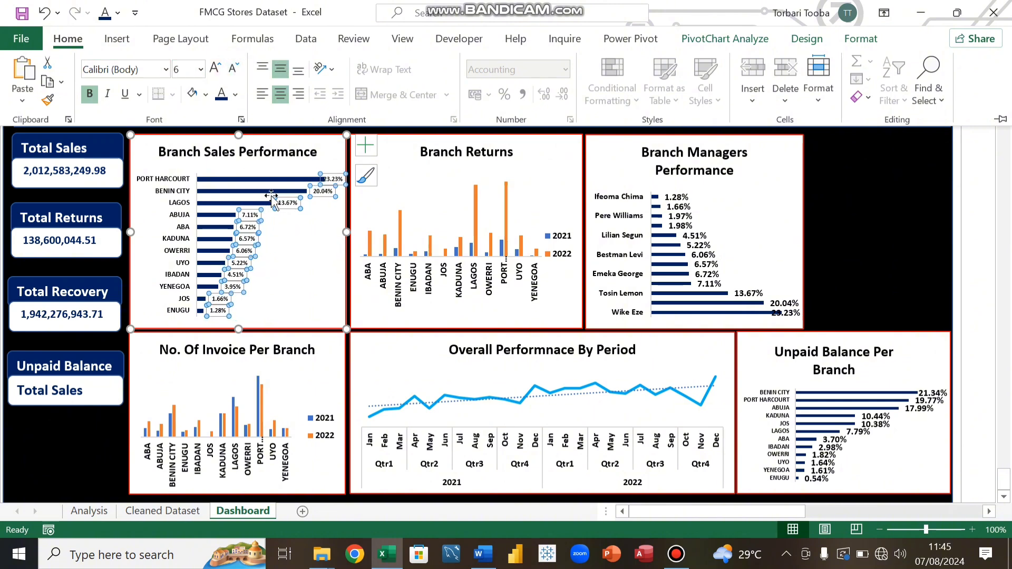
Step: Try a red font colour on the chart's data labels, then undo it
{"action": "left_click", "coordinate": [236, 95]}
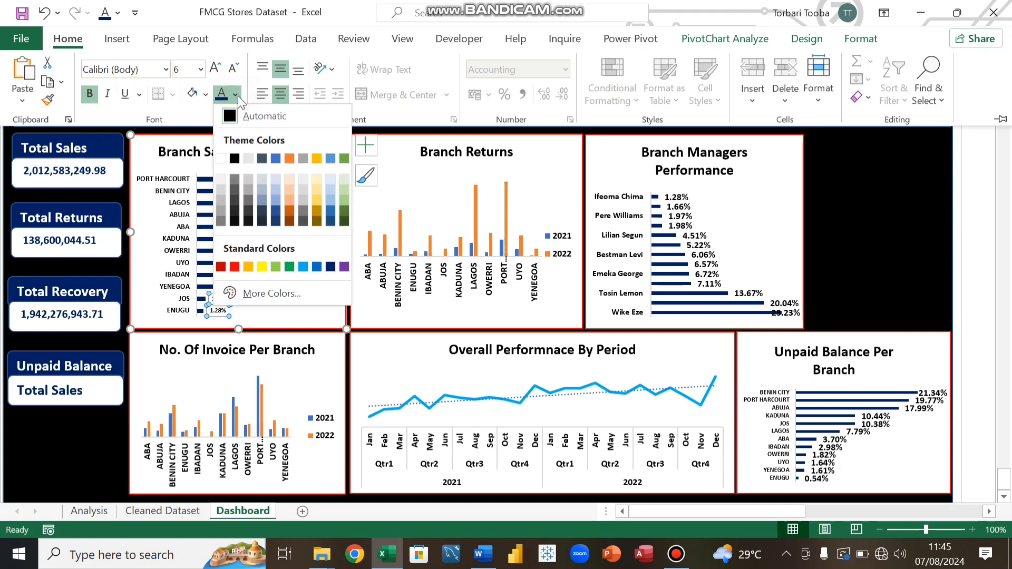
{"action": "left_click", "coordinate": [233, 267]}
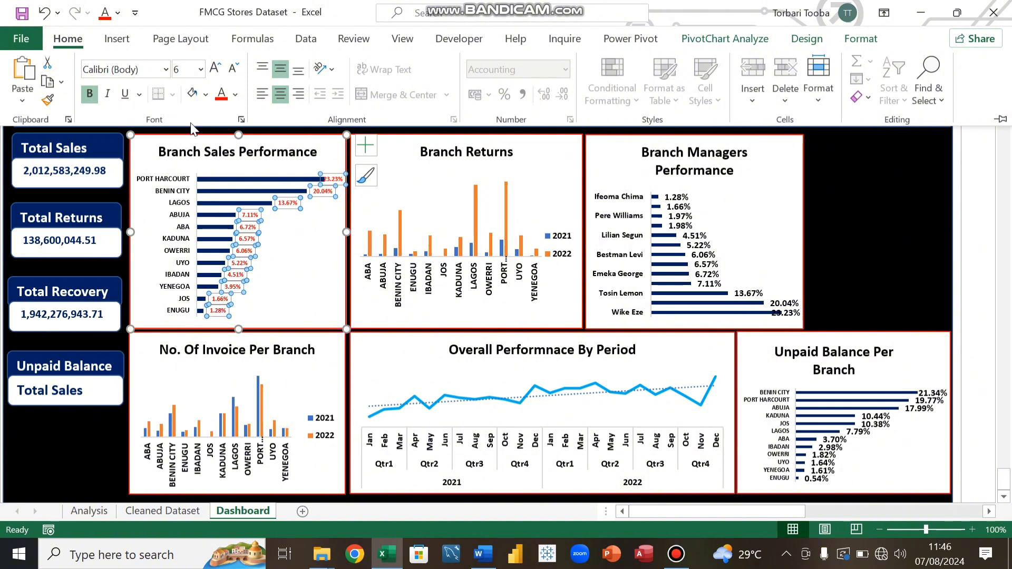
{"action": "key", "text": "ctrl+z"}
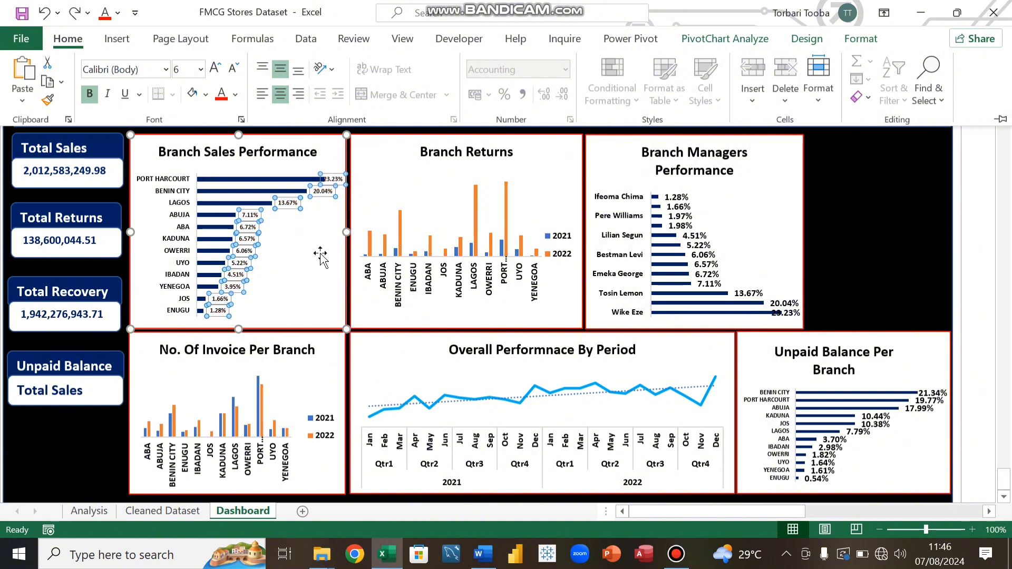
Step: Shrink the Branch Sales Performance chart's height and width
{"action": "key", "text": "ctrl+F1"}
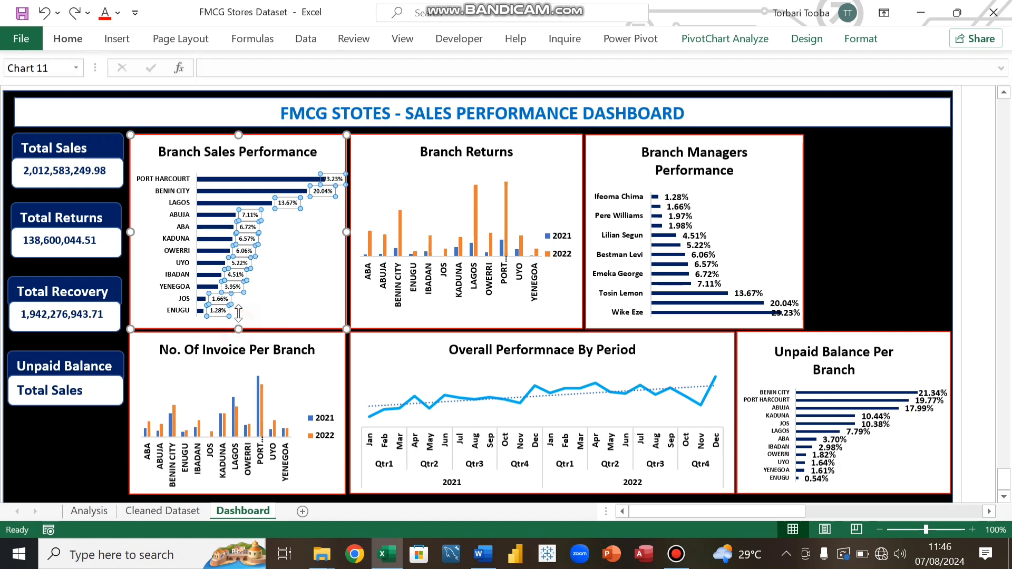
{"action": "left_click_drag", "start_coordinate": [237, 328], "coordinate": [238, 314]}
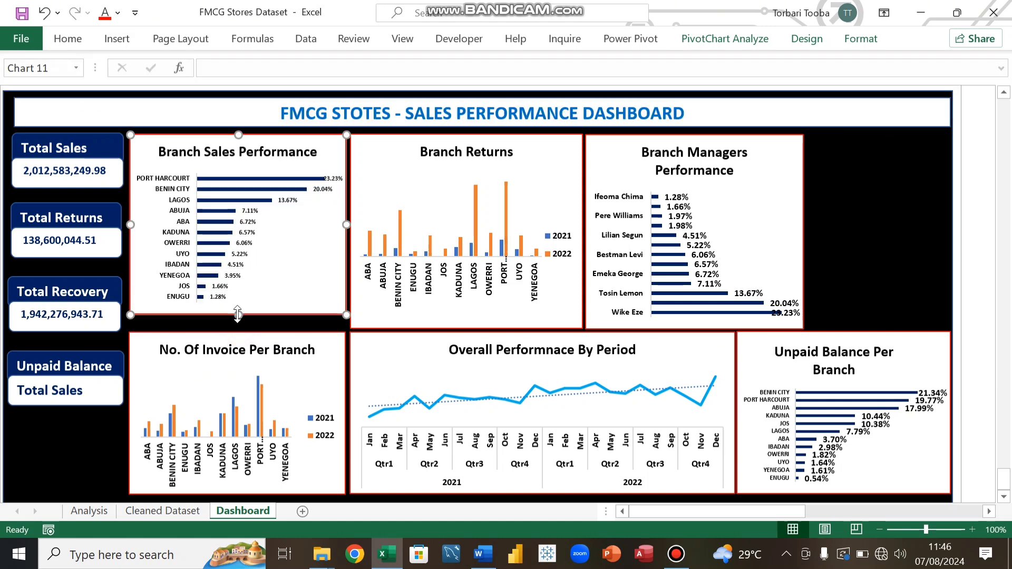
{"action": "left_click_drag", "start_coordinate": [346, 225], "coordinate": [314, 235]}
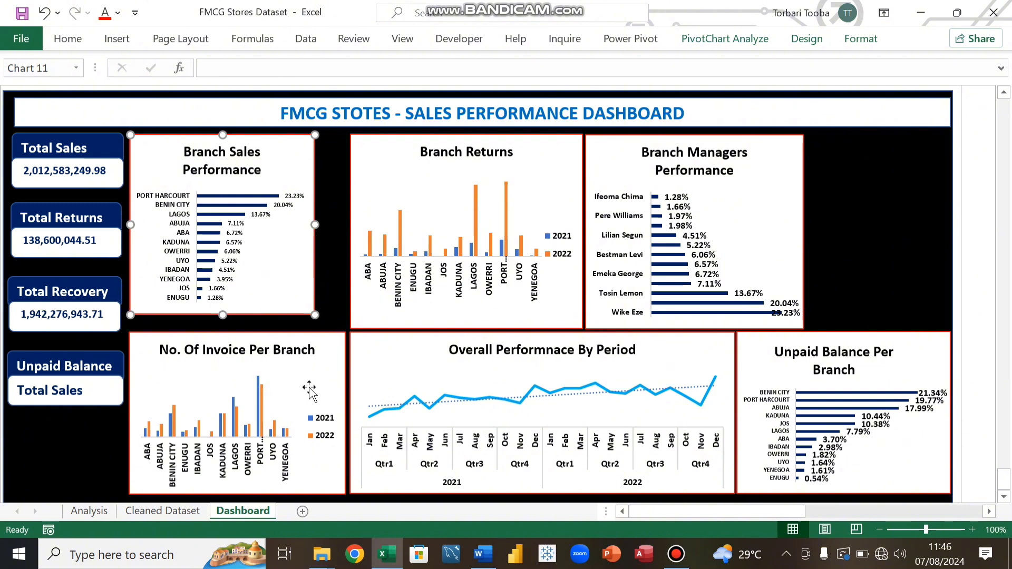
Step: Reduce the No. Of Invoice Per Branch chart's branch labels to font size 7
{"action": "left_click", "coordinate": [268, 467]}
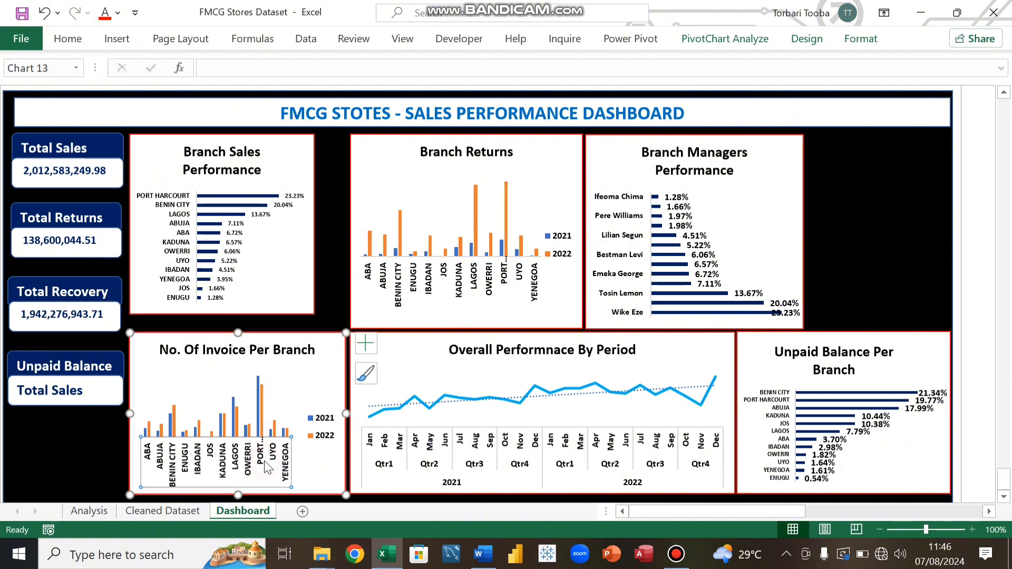
{"action": "left_click", "coordinate": [68, 38]}
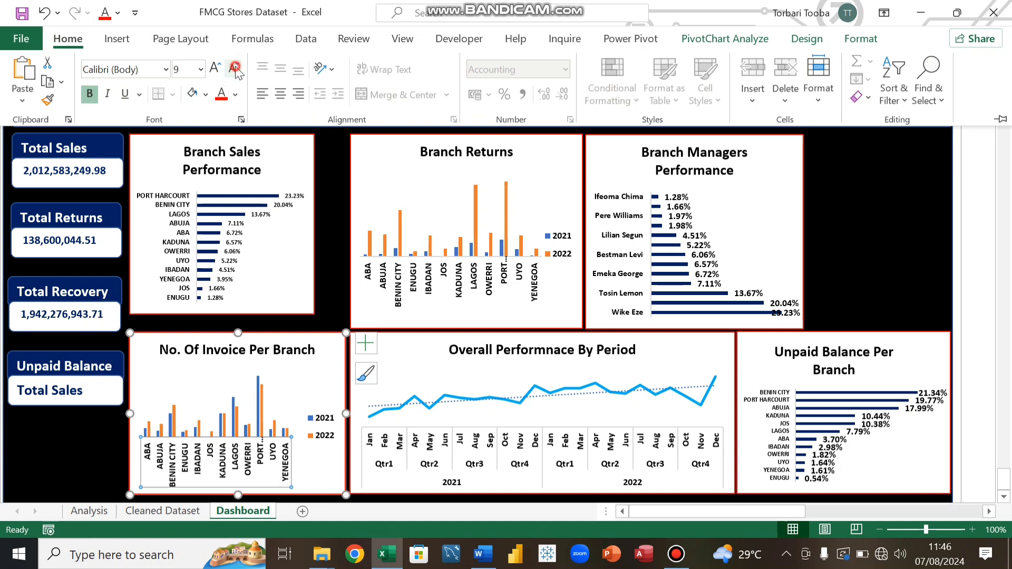
{"action": "left_click", "coordinate": [235, 69]}
{"action": "left_click", "coordinate": [235, 69]}
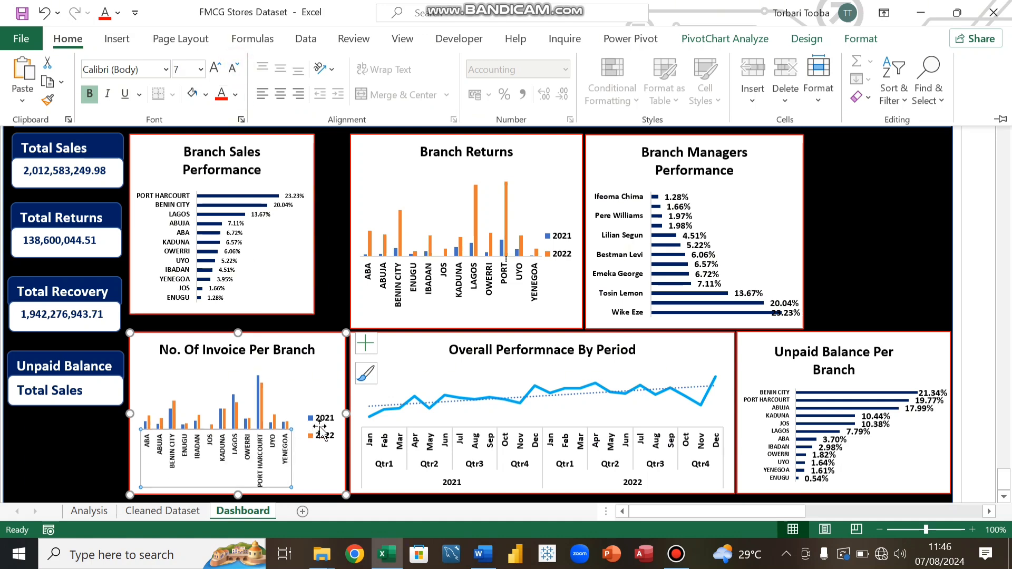
Step: Narrow the No. Of Invoice Per Branch chart and move it up directly beneath the Branch Sales Performance chart
{"action": "left_click", "coordinate": [346, 414]}
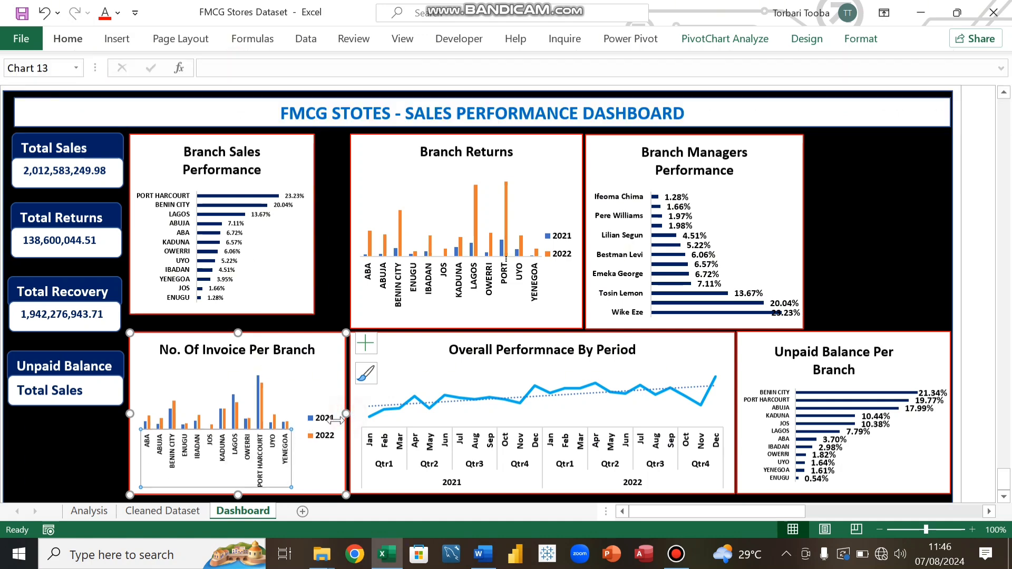
{"action": "left_click_drag", "start_coordinate": [345, 414], "coordinate": [307, 414]}
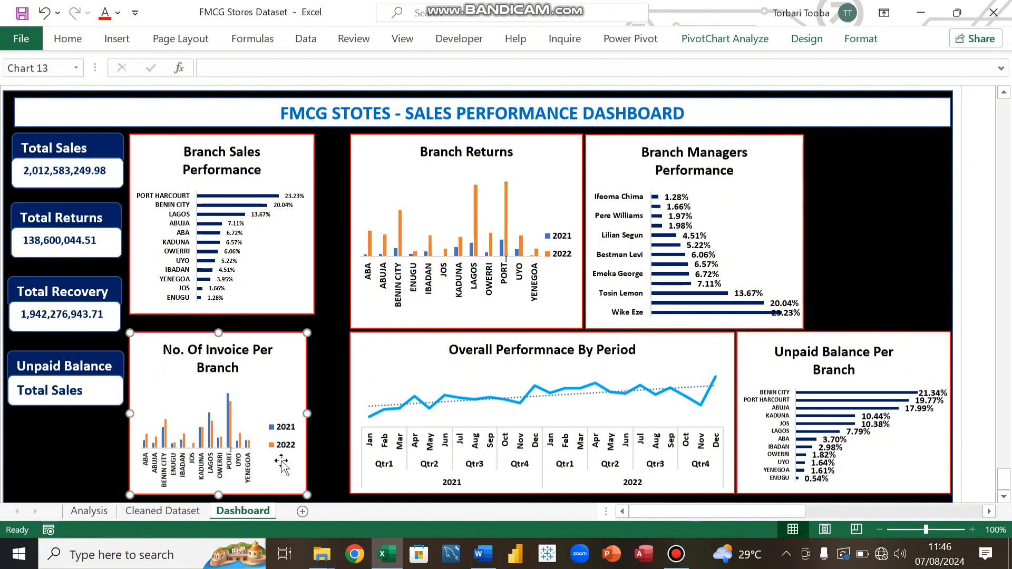
{"action": "left_click_drag", "start_coordinate": [305, 414], "coordinate": [315, 416]}
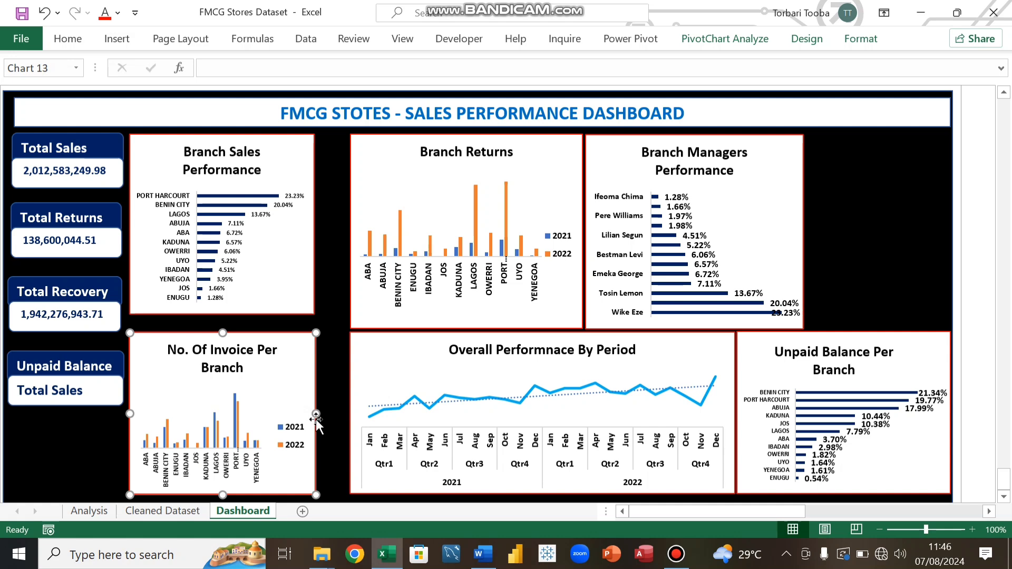
{"action": "mouse_move", "coordinate": [315, 413]}
{"action": "left_mouse_down"}
{"action": "mouse_move", "coordinate": [328, 422]}
{"action": "mouse_move", "coordinate": [310, 421]}
{"action": "left_mouse_up"}
{"action": "left_click_drag", "start_coordinate": [146, 344], "coordinate": [148, 329]}
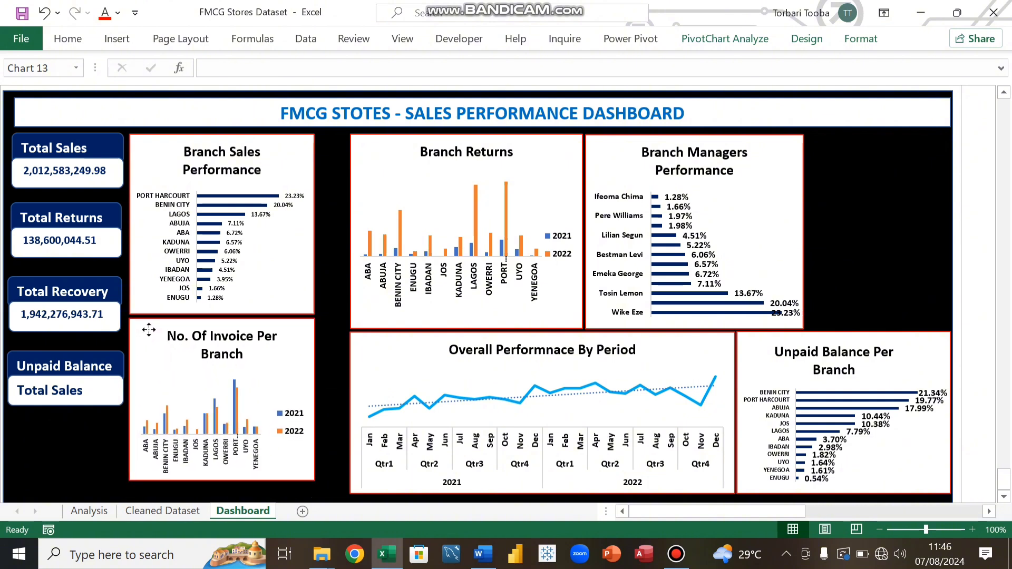
Step: Lengthen the Branch Sales Performance chart slightly and move the Branch Returns chart left beside it, shortening its height
{"action": "left_click", "coordinate": [140, 276]}
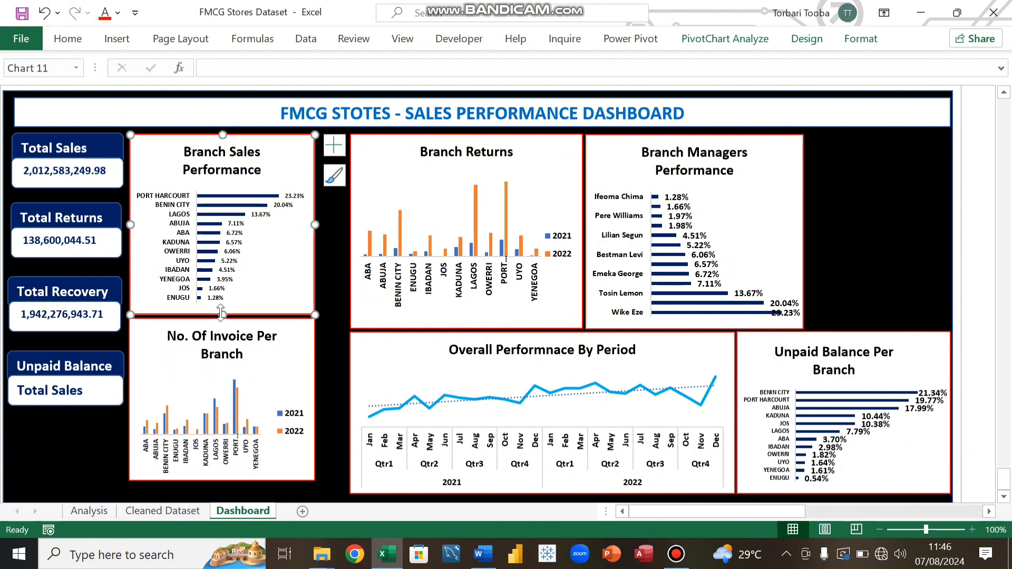
{"action": "mouse_move", "coordinate": [221, 312]}
{"action": "left_mouse_down"}
{"action": "mouse_move", "coordinate": [224, 288]}
{"action": "mouse_move", "coordinate": [223, 316]}
{"action": "left_mouse_up"}
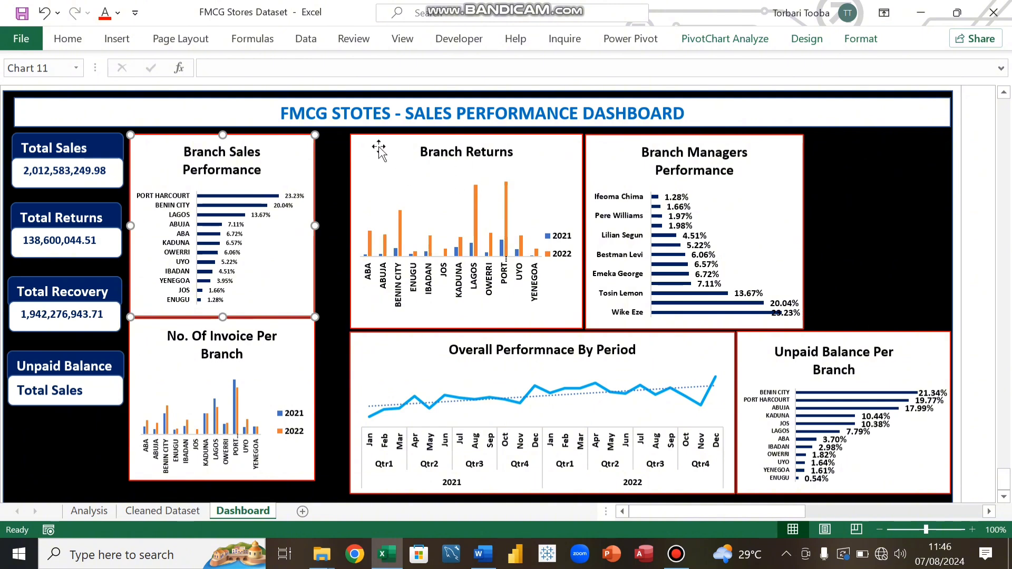
{"action": "left_click_drag", "start_coordinate": [375, 144], "coordinate": [344, 144]}
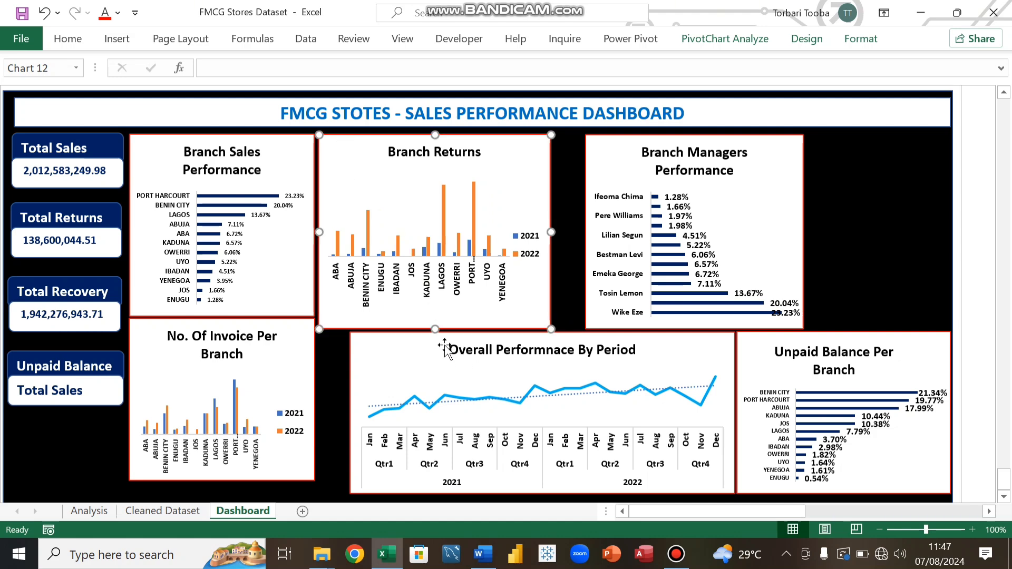
{"action": "left_click_drag", "start_coordinate": [436, 329], "coordinate": [435, 314]}
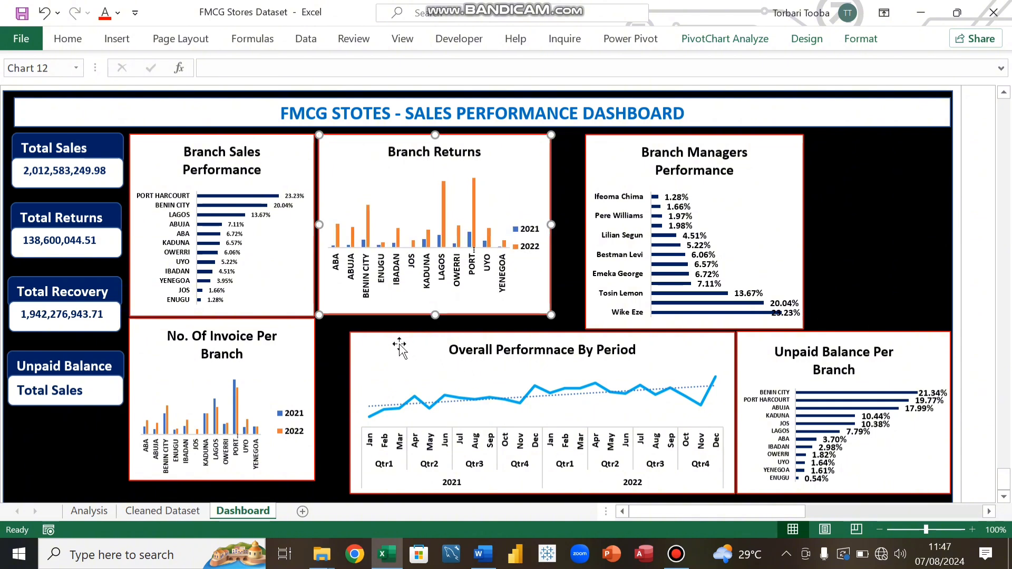
Step: Move the Overall Performance By Period chart up beside the invoice chart and stretch both charts down to the dashboard's lower edge
{"action": "left_click_drag", "start_coordinate": [398, 345], "coordinate": [366, 330]}
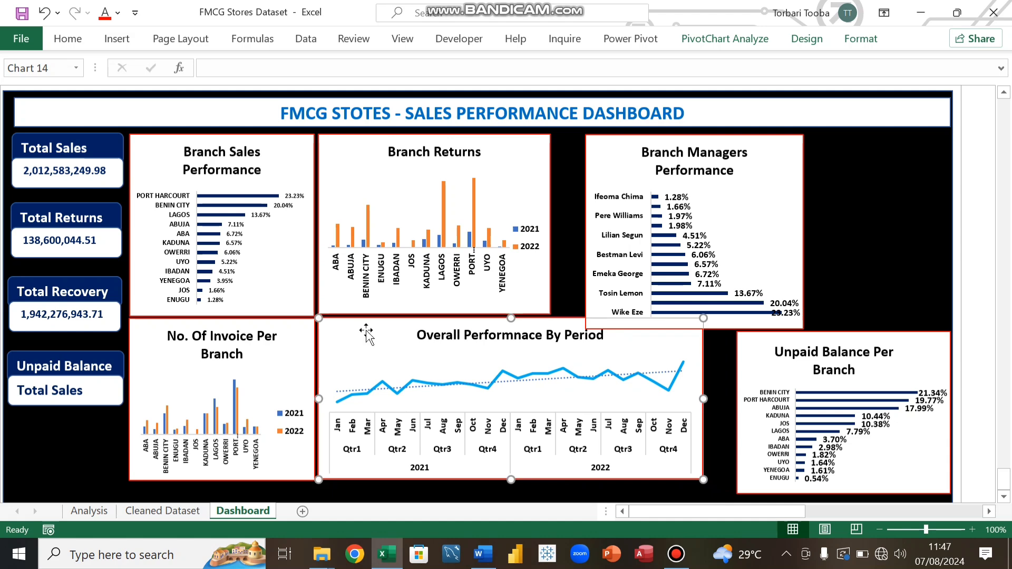
{"action": "left_click", "coordinate": [223, 468]}
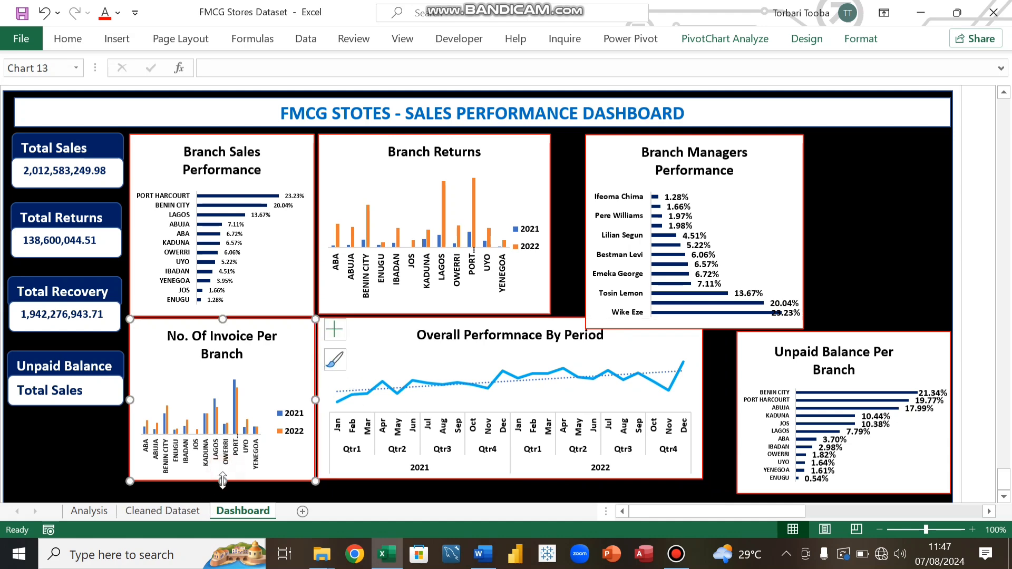
{"action": "left_click_drag", "start_coordinate": [222, 481], "coordinate": [222, 494]}
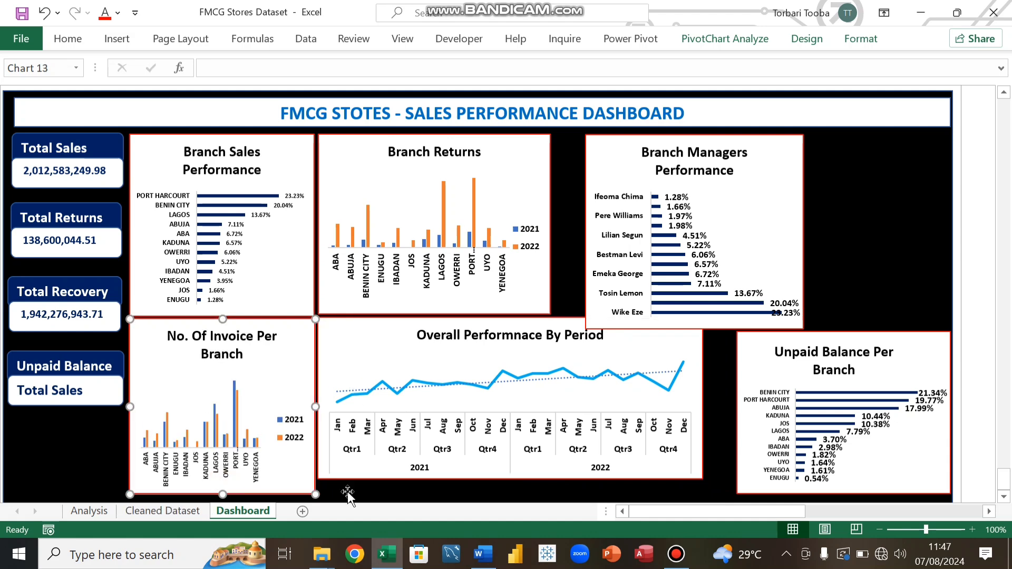
{"action": "left_click", "coordinate": [444, 474]}
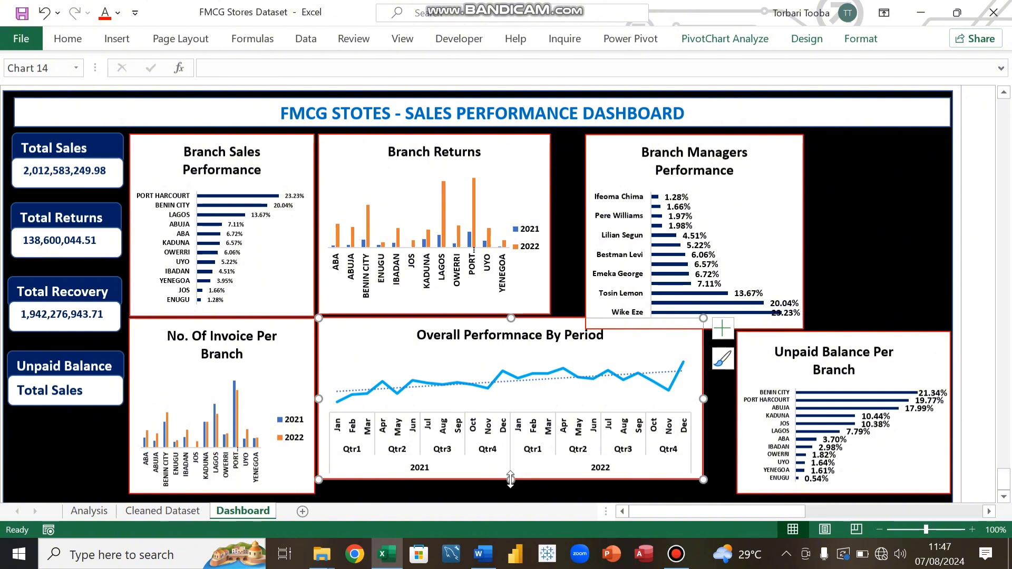
{"action": "left_click_drag", "start_coordinate": [510, 479], "coordinate": [509, 493]}
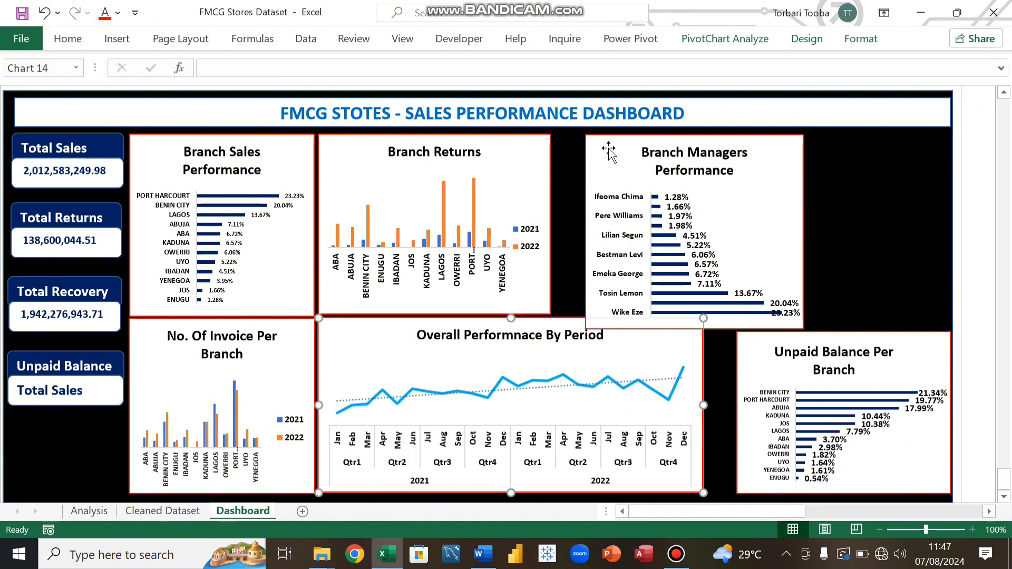
Step: Move the Branch Managers Performance chart left beside Branch Returns and shorten its height
{"action": "mouse_move", "coordinate": [598, 143]}
{"action": "left_mouse_down"}
{"action": "mouse_move", "coordinate": [571, 140]}
{"action": "mouse_move", "coordinate": [581, 148]}
{"action": "left_mouse_up"}
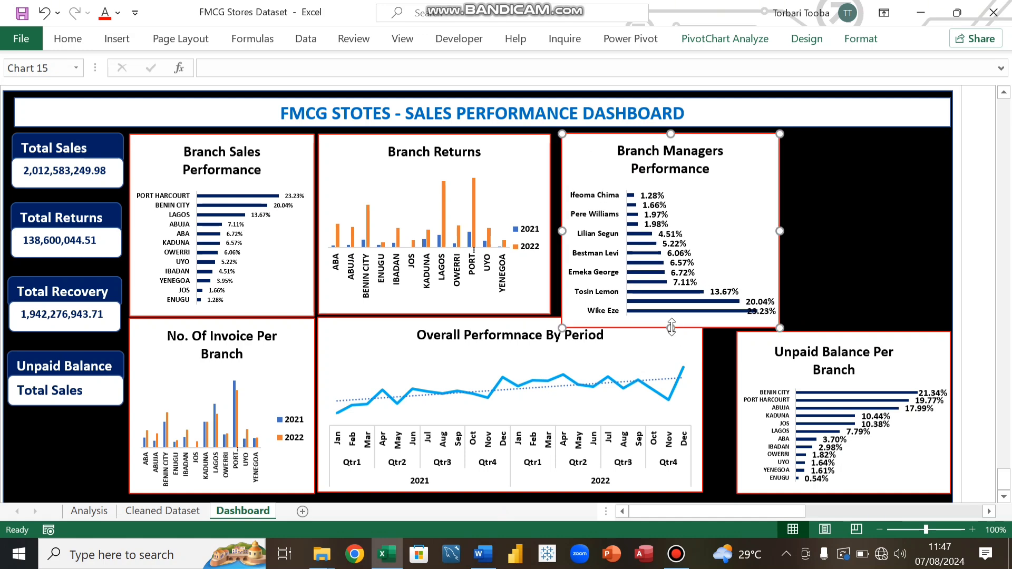
{"action": "left_click_drag", "start_coordinate": [670, 329], "coordinate": [669, 312]}
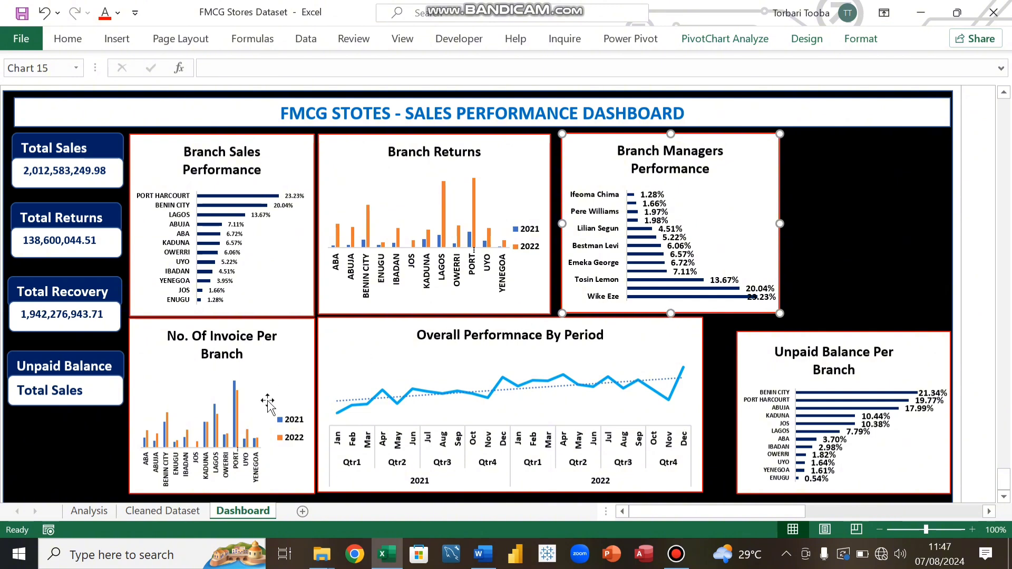
Step: Reduce the Branch Returns chart's branch labels to font size 7 and narrow the chart
{"action": "left_click", "coordinate": [465, 273]}
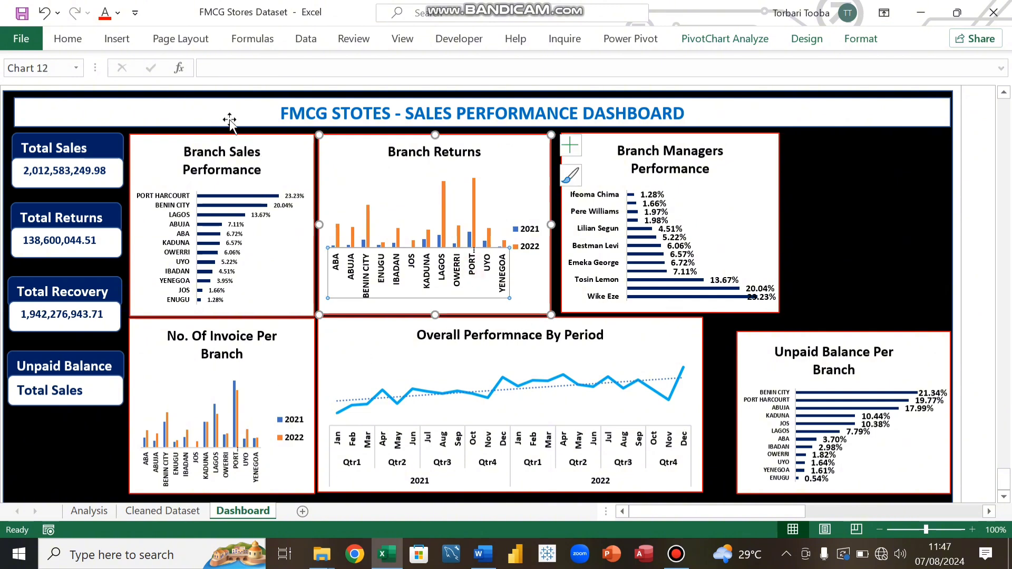
{"action": "left_click", "coordinate": [76, 39]}
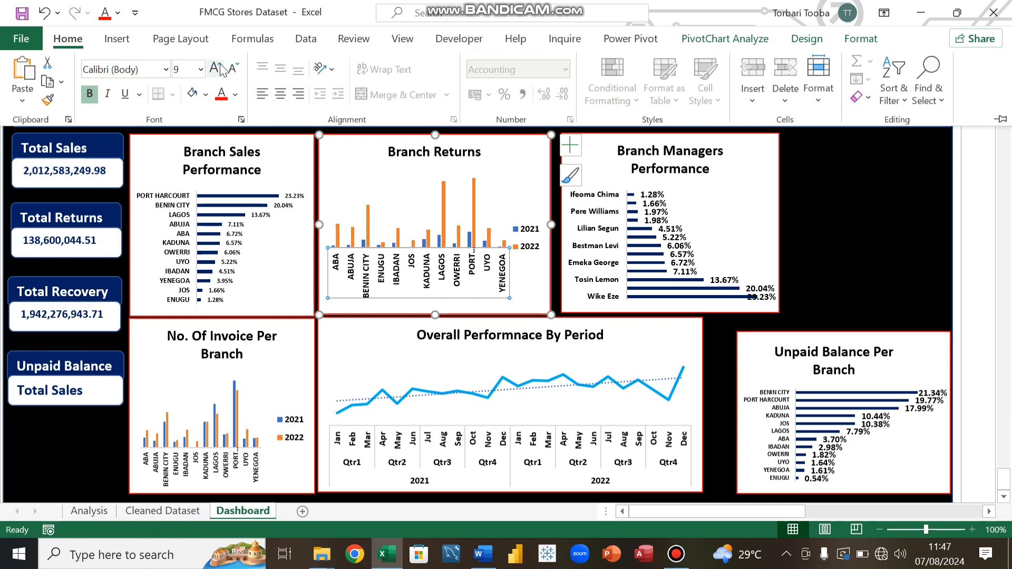
{"action": "left_click", "coordinate": [232, 69]}
{"action": "left_click", "coordinate": [233, 69]}
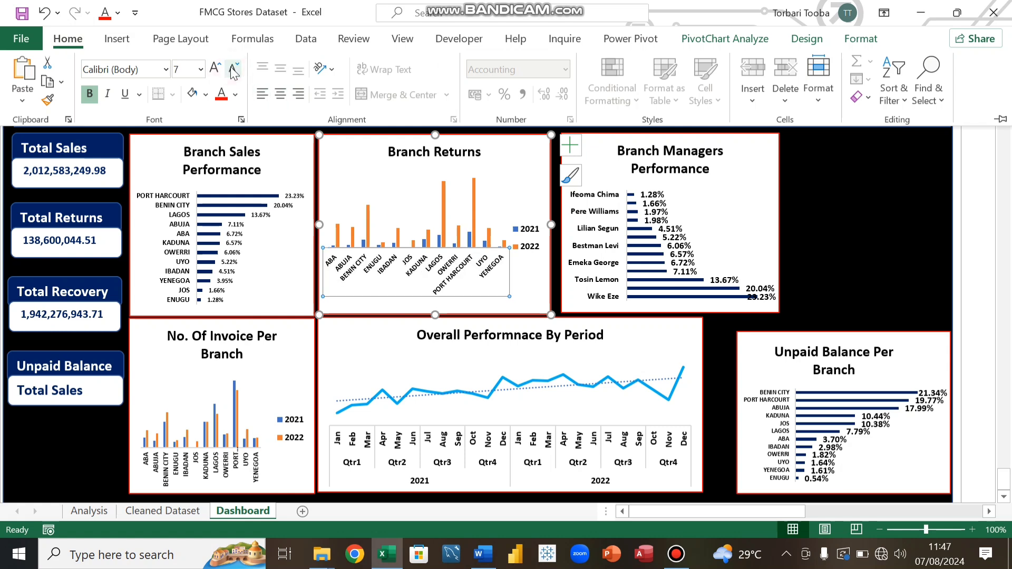
{"action": "left_click", "coordinate": [547, 224]}
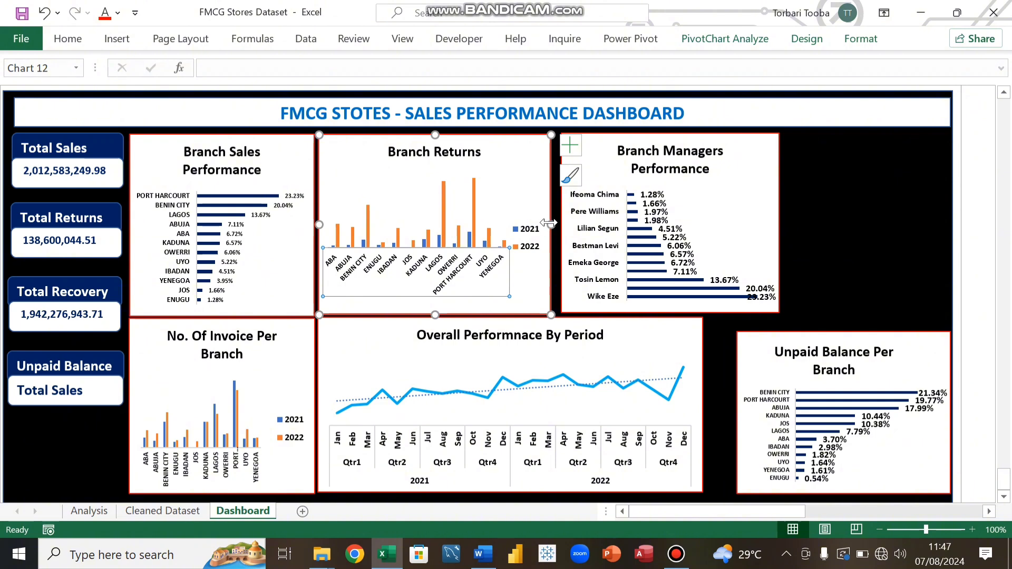
{"action": "left_click_drag", "start_coordinate": [548, 224], "coordinate": [436, 226]}
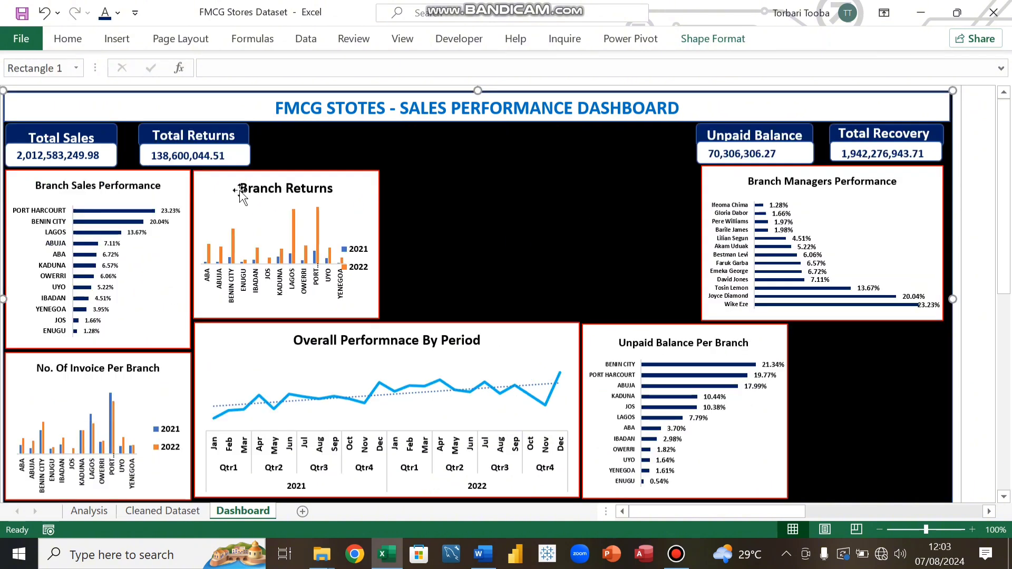
Step: Nudge the Total Returns value box slightly to the left
{"action": "left_click", "coordinate": [244, 157]}
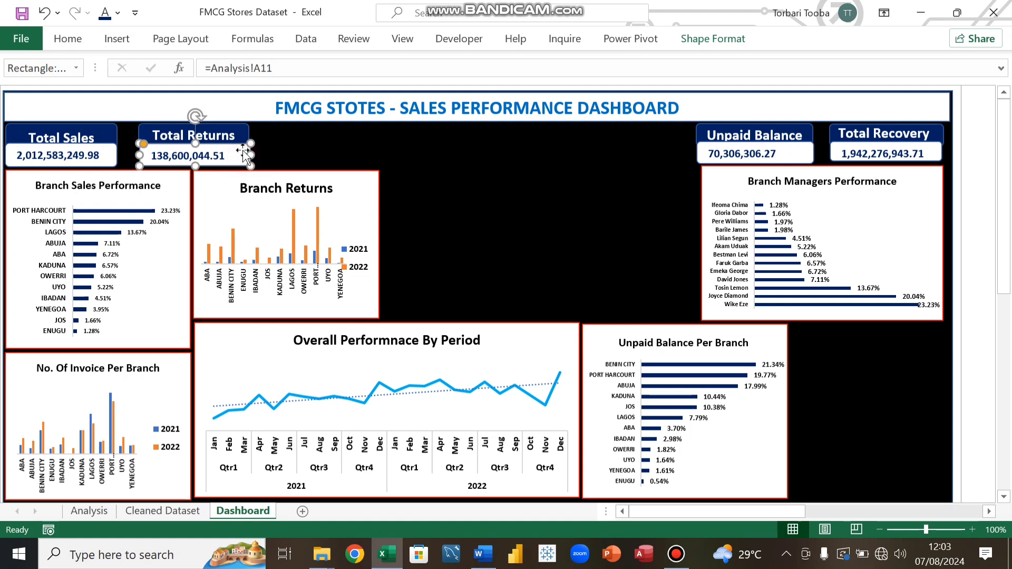
{"action": "key", "text": "Left"}
{"action": "key", "text": "Left"}
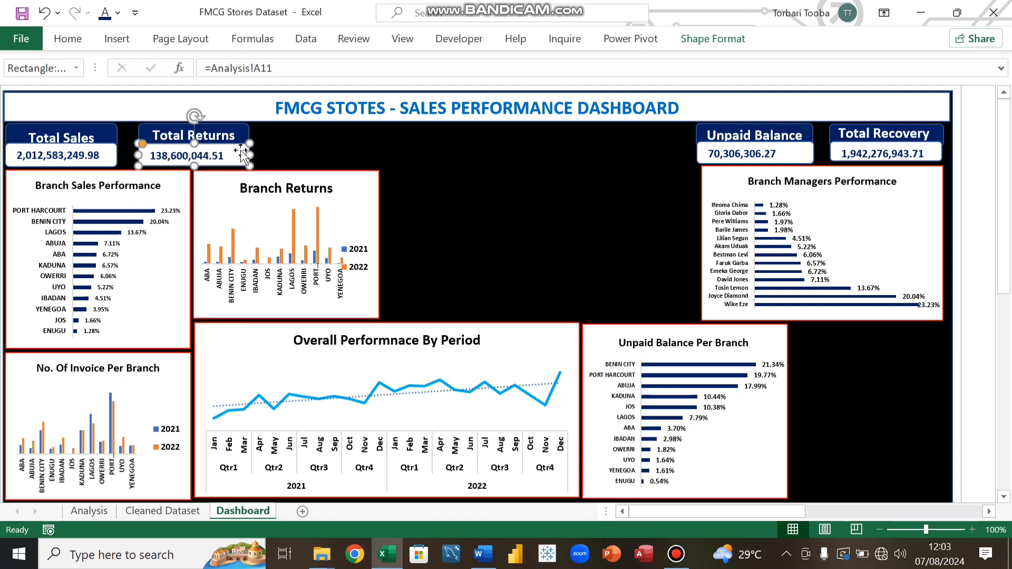
{"action": "left_click", "coordinate": [311, 132]}
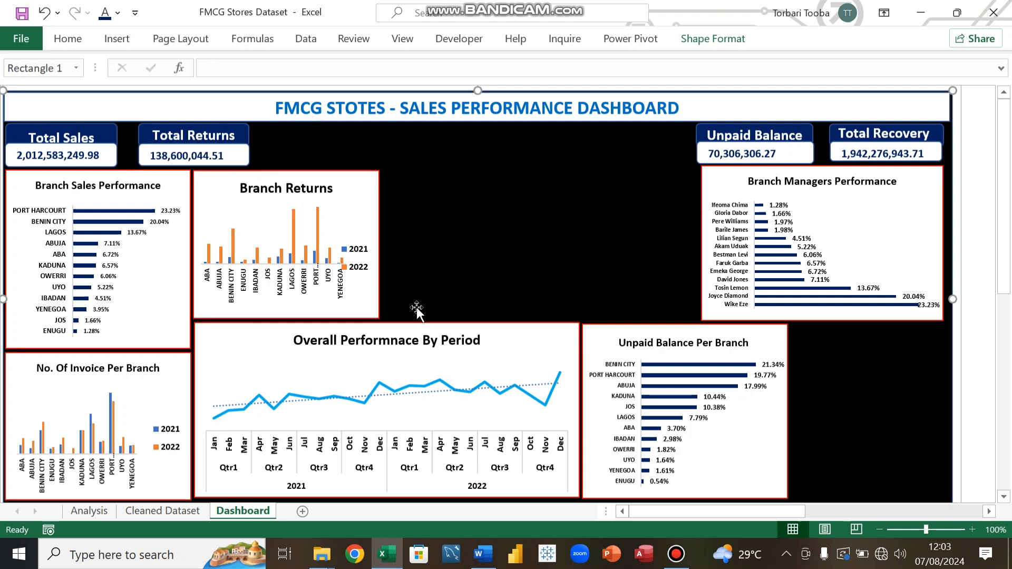
Step: Copy the No. Of Invoice Per Branch chart from the Analysis sheet and paste it into the gap beside Branch Returns on the Dashboard
{"action": "left_click", "coordinate": [89, 511]}
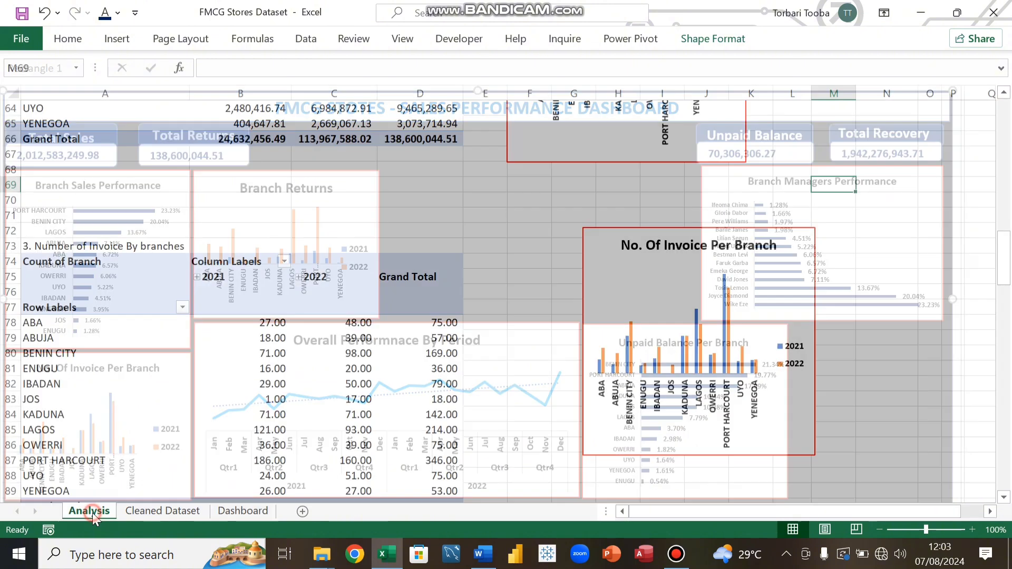
{"action": "left_click", "coordinate": [594, 238]}
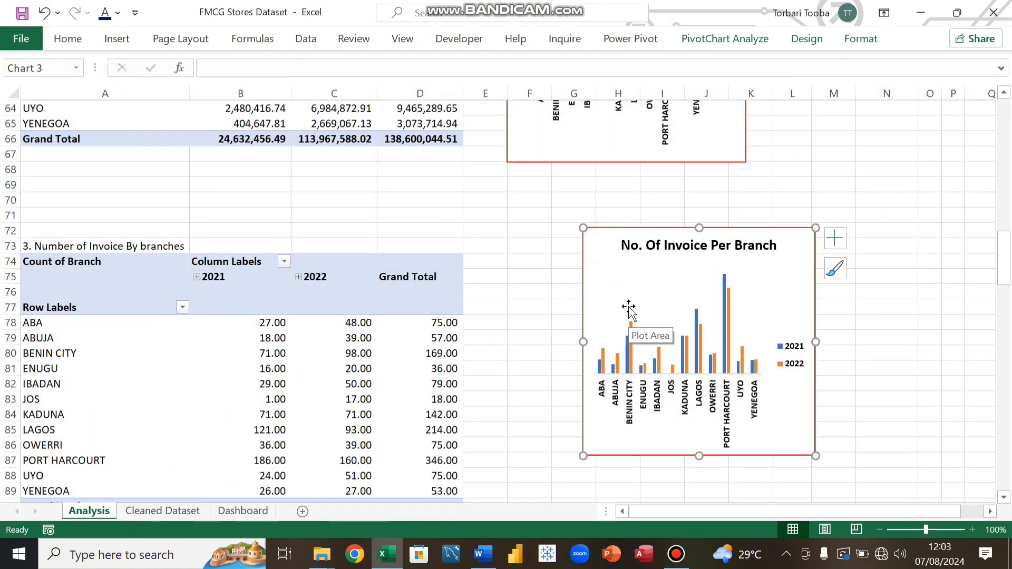
{"action": "left_click", "coordinate": [243, 511]}
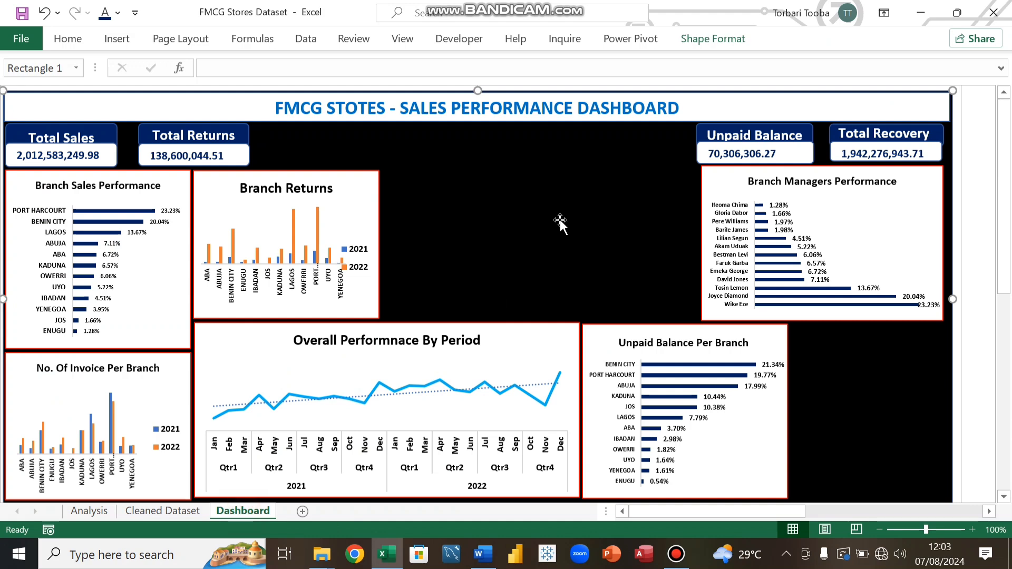
{"action": "key", "text": "ctrl+v"}
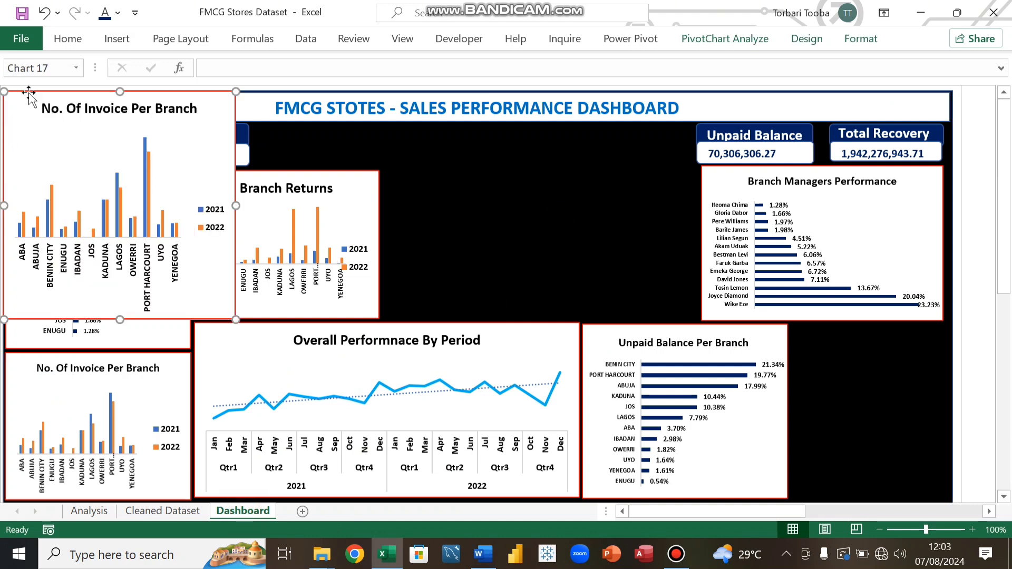
{"action": "left_click_drag", "start_coordinate": [22, 113], "coordinate": [455, 120]}
{"action": "left_click_drag", "start_coordinate": [552, 103], "coordinate": [558, 163]}
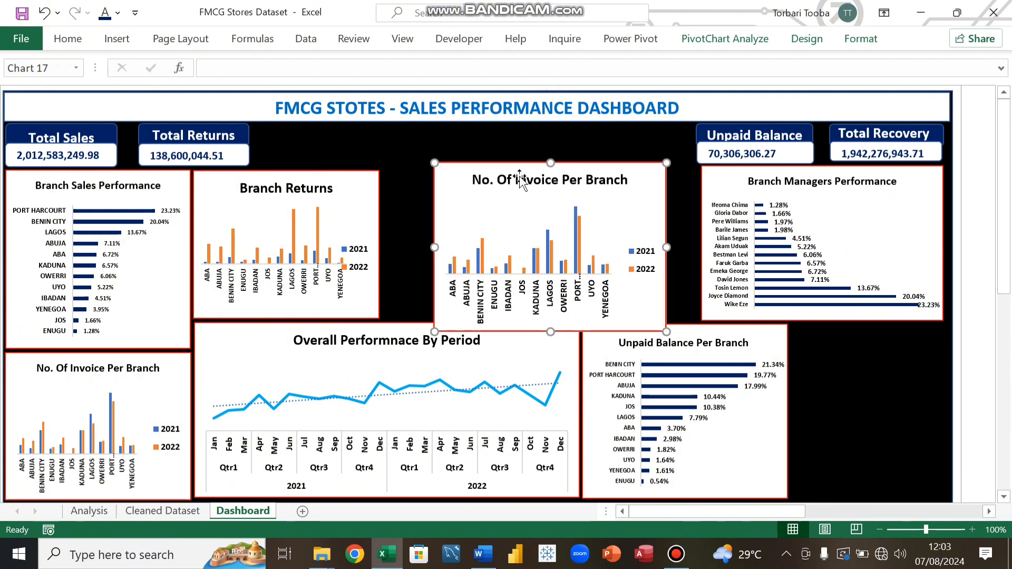
Step: Reduce the pasted No. Of Invoice Per Branch chart's branch labels to font size 7
{"action": "left_click", "coordinate": [520, 295]}
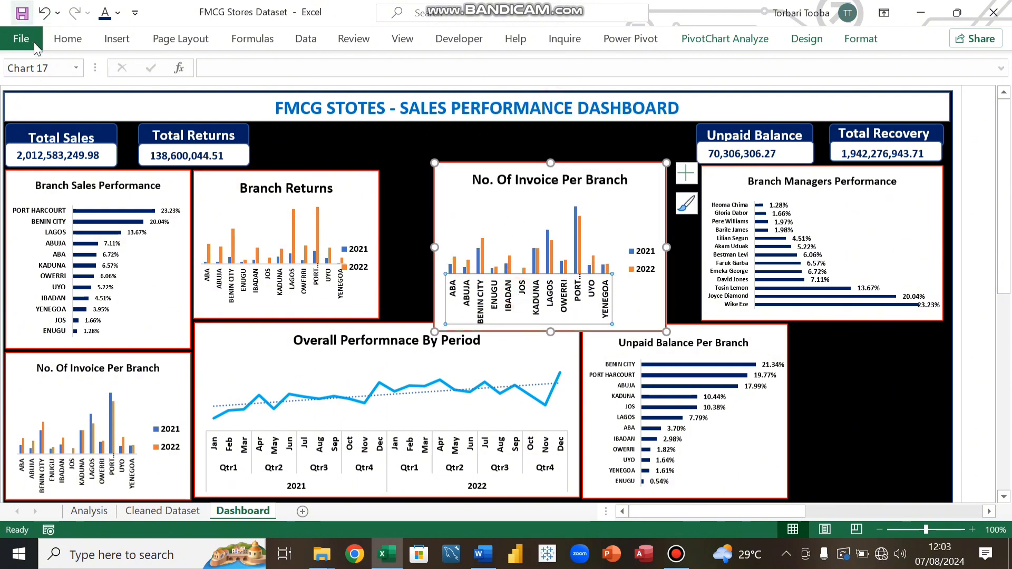
{"action": "left_click", "coordinate": [66, 38]}
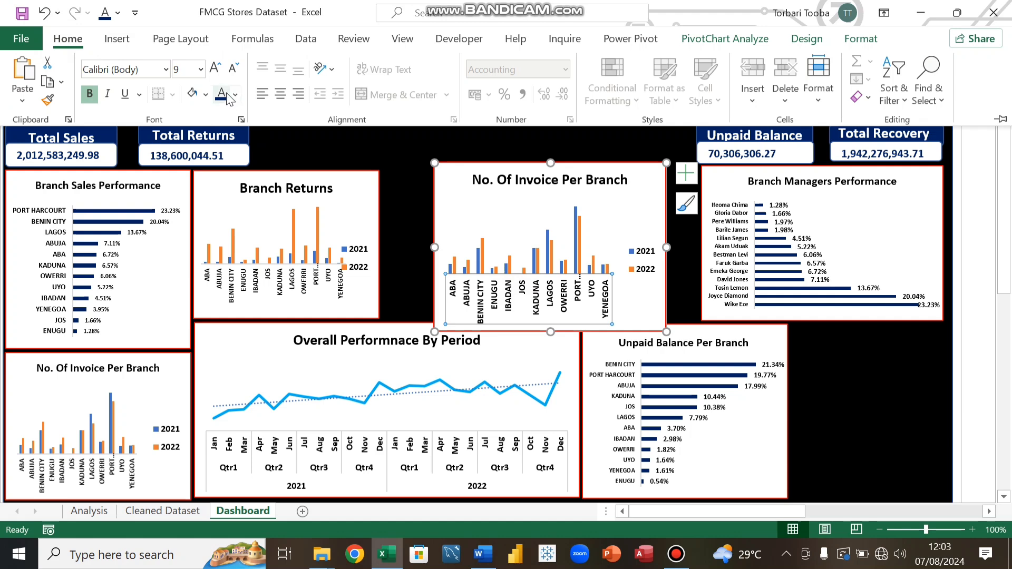
{"action": "left_click", "coordinate": [234, 68]}
{"action": "left_click", "coordinate": [234, 68]}
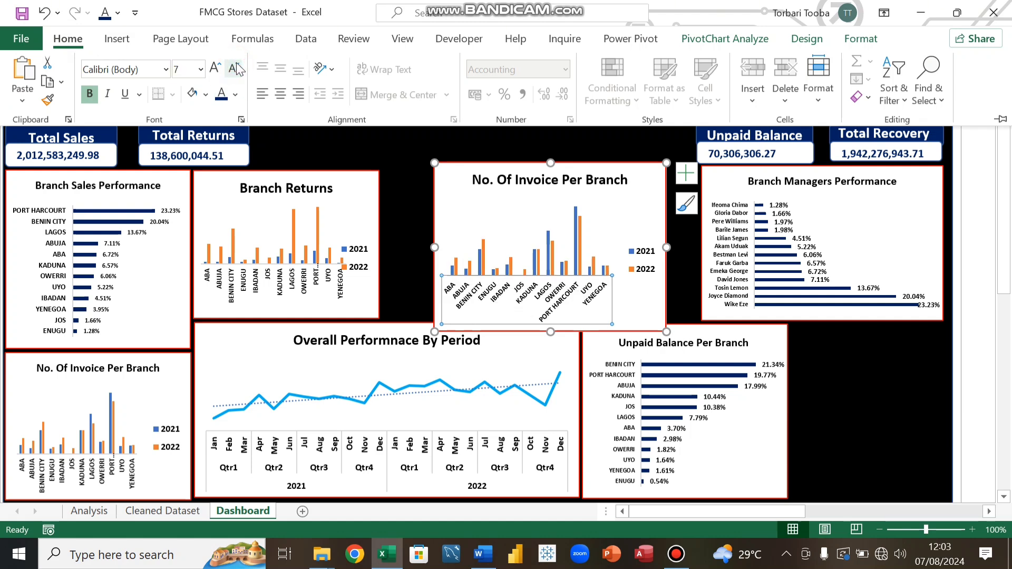
Step: Shrink the title font of the pasted No. Of Invoice Per Branch chart on the Dashboard
{"action": "left_click", "coordinate": [519, 182]}
{"action": "left_click", "coordinate": [519, 181]}
{"action": "left_click", "coordinate": [73, 39]}
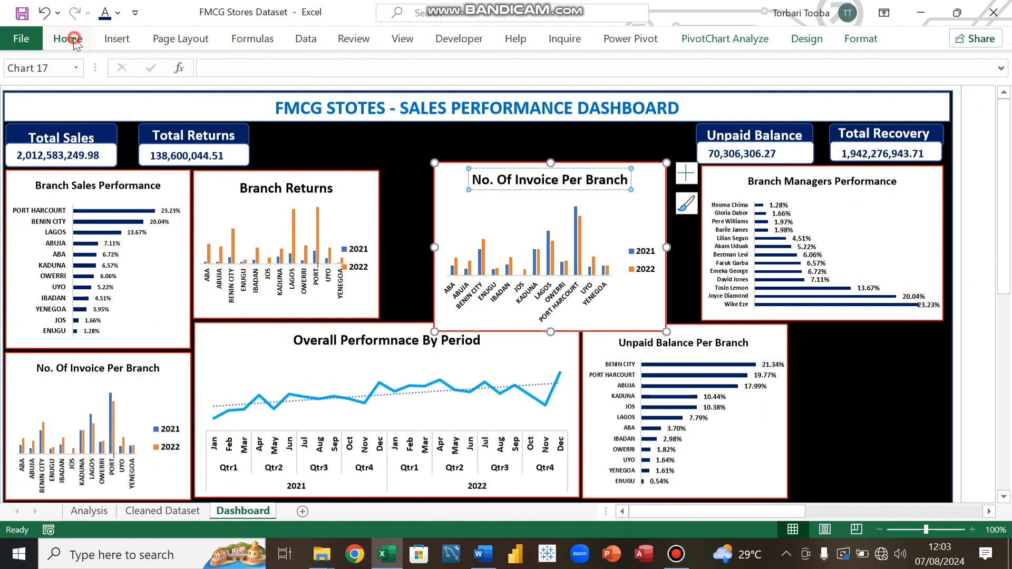
{"action": "left_click", "coordinate": [233, 70]}
{"action": "left_click", "coordinate": [232, 70]}
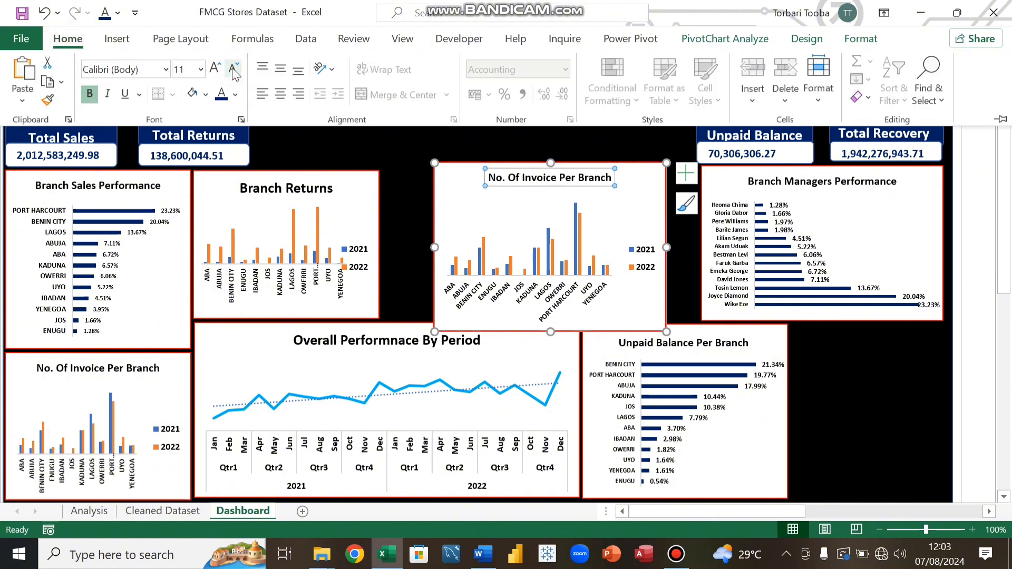
{"action": "left_click", "coordinate": [232, 70]}
Step: Move the pasted No. Of Invoice Per Branch chart right and resize it to fit beside Branch Managers Performance
{"action": "left_click", "coordinate": [388, 134]}
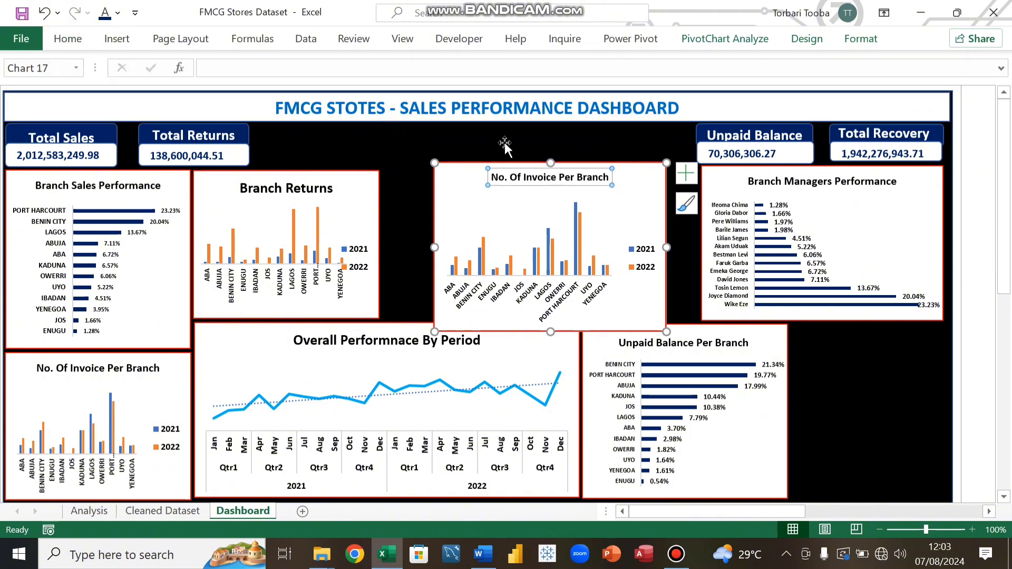
{"action": "left_click_drag", "start_coordinate": [481, 181], "coordinate": [506, 171]}
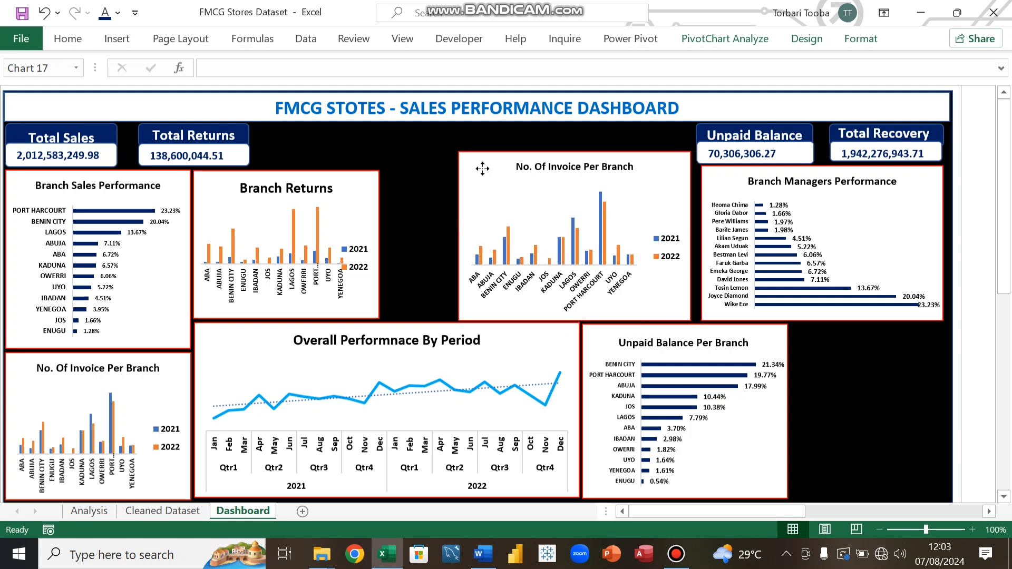
{"action": "left_click_drag", "start_coordinate": [576, 152], "coordinate": [576, 166]}
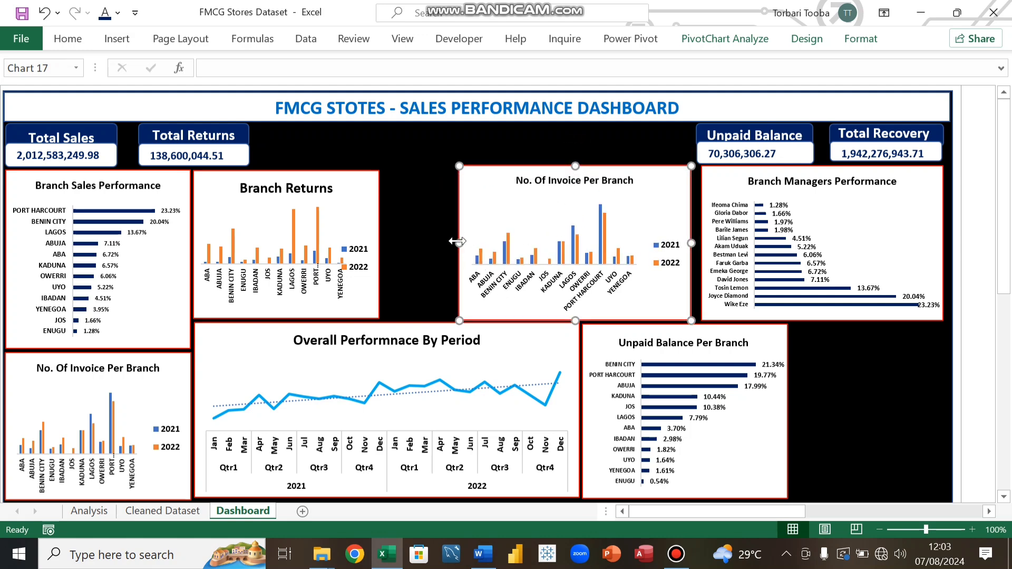
{"action": "left_click_drag", "start_coordinate": [457, 241], "coordinate": [500, 243]}
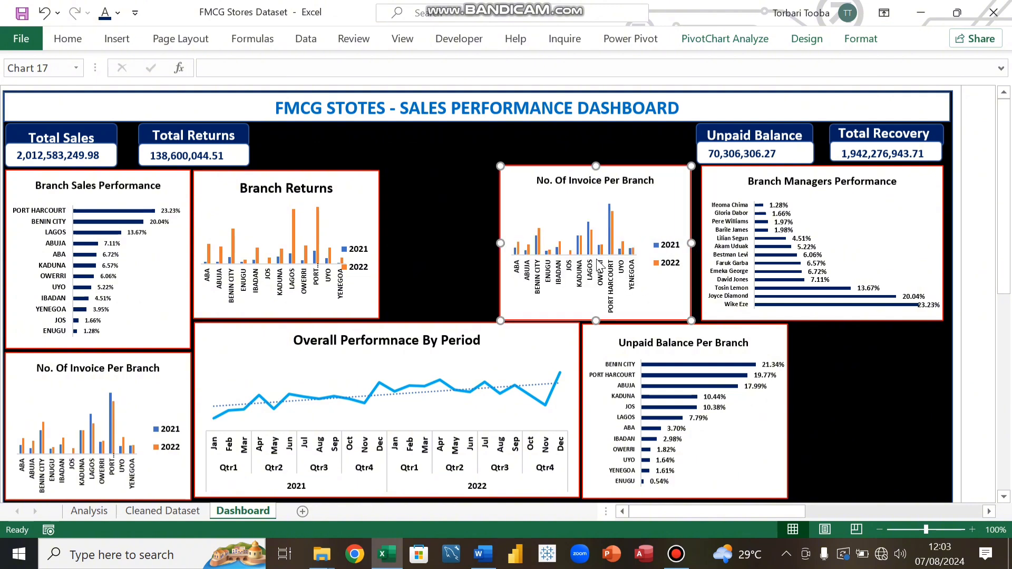
Step: Reduce the font of the pasted No. Of Invoice Per Branch chart's 2021/2022 legend
{"action": "left_click", "coordinate": [670, 254]}
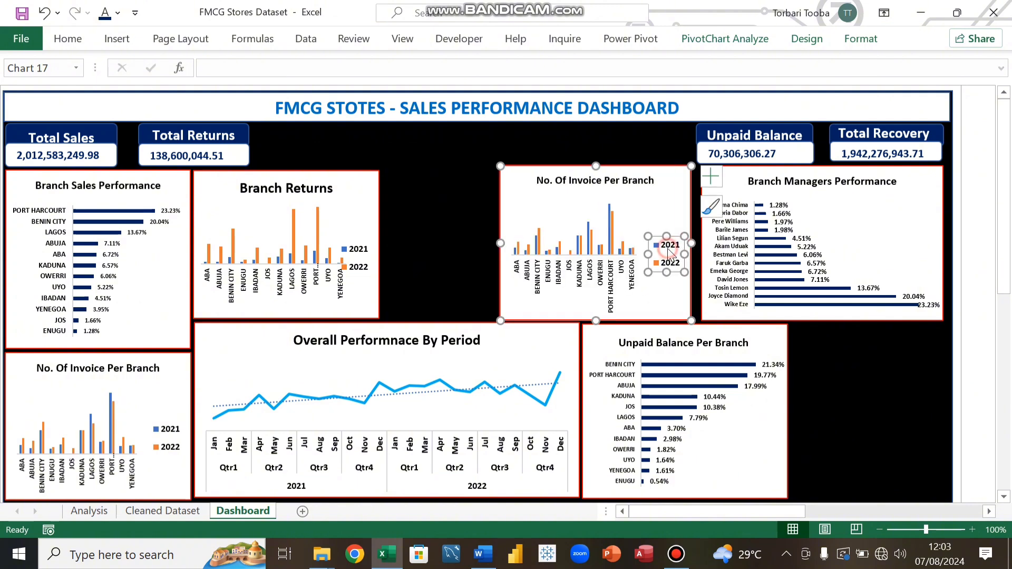
{"action": "left_click", "coordinate": [80, 44]}
{"action": "left_click", "coordinate": [232, 70]}
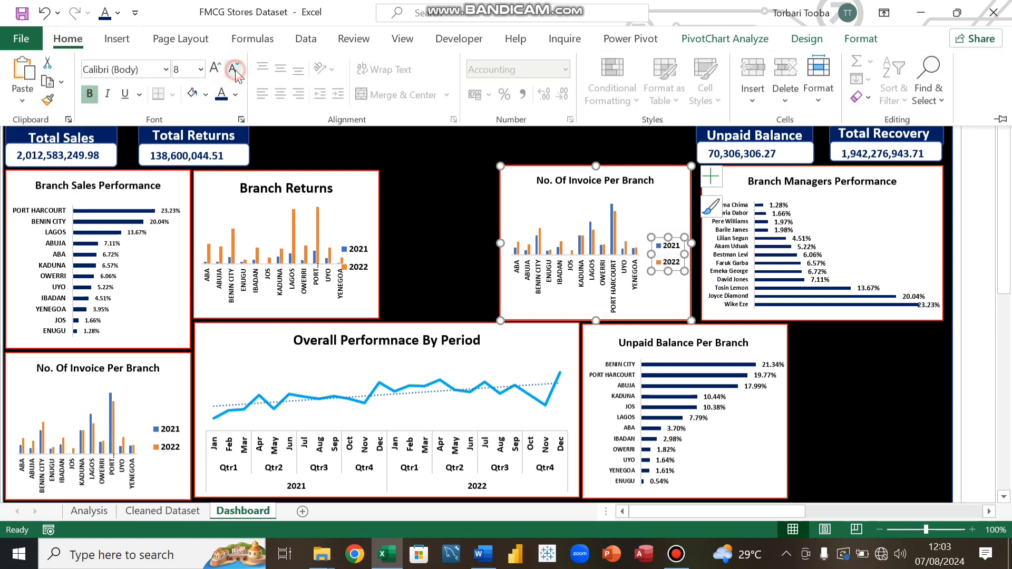
{"action": "left_click", "coordinate": [233, 70]}
{"action": "left_click", "coordinate": [232, 70]}
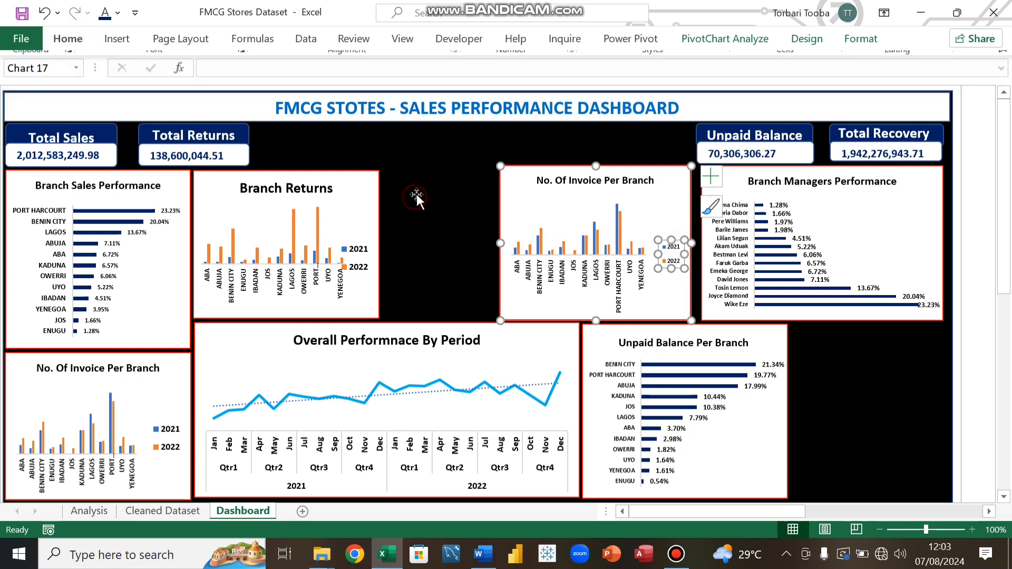
{"action": "left_click", "coordinate": [385, 191]}
Step: Nudge the pasted No. Of Invoice Per Branch chart a few steps to the right
{"action": "left_click", "coordinate": [678, 186]}
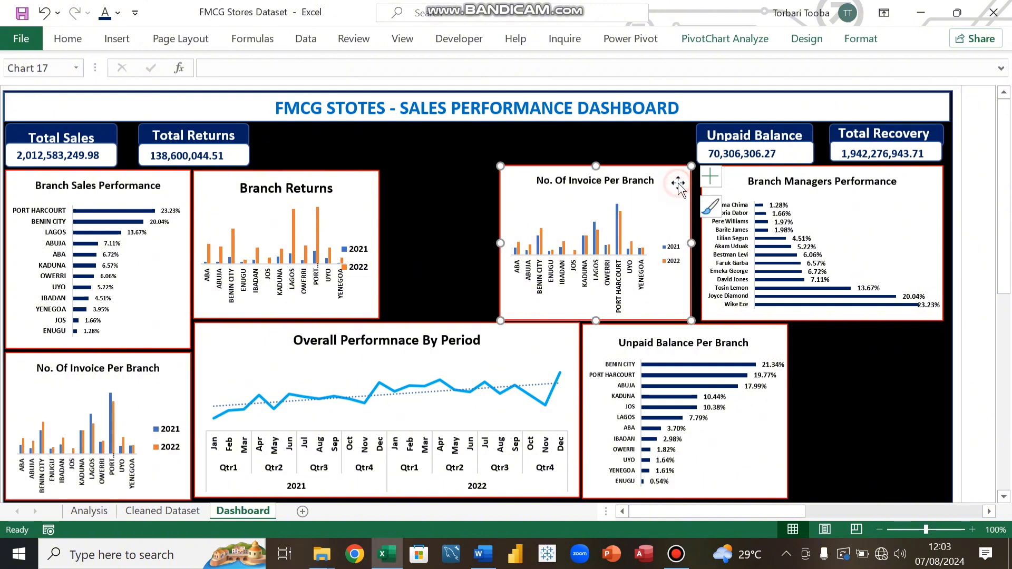
{"action": "key", "text": "Right"}
{"action": "key", "text": "Right"}
{"action": "key", "text": "Right"}
{"action": "key", "text": "Right"}
{"action": "key", "text": "Right"}
{"action": "key", "text": "Right"}
{"action": "key", "text": "Right"}
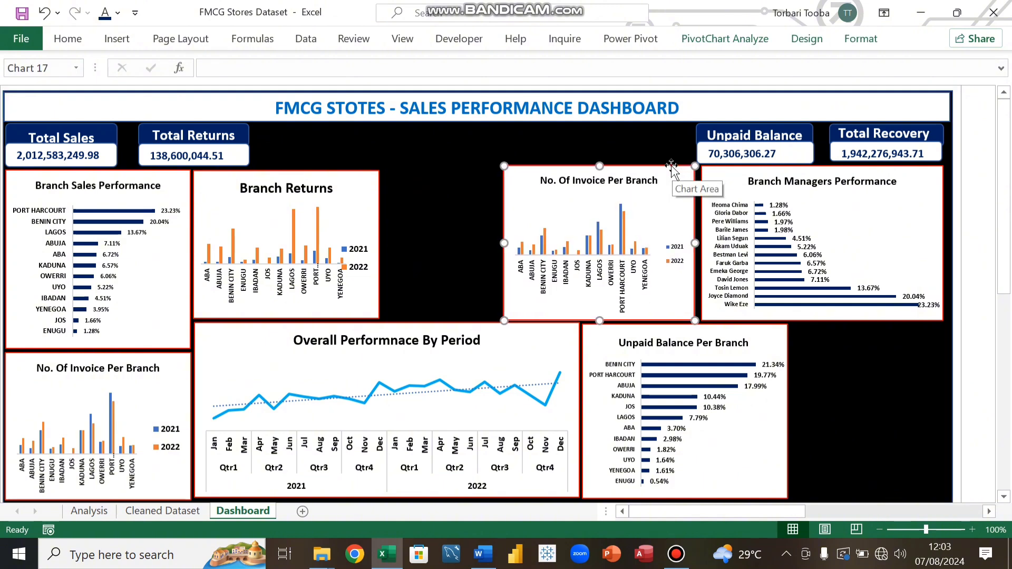
{"action": "key", "text": "Right"}
{"action": "key", "text": "Right"}
{"action": "key", "text": "Right"}
{"action": "key", "text": "Right"}
{"action": "key", "text": "Right"}
{"action": "key", "text": "Right"}
{"action": "key", "text": "Right"}
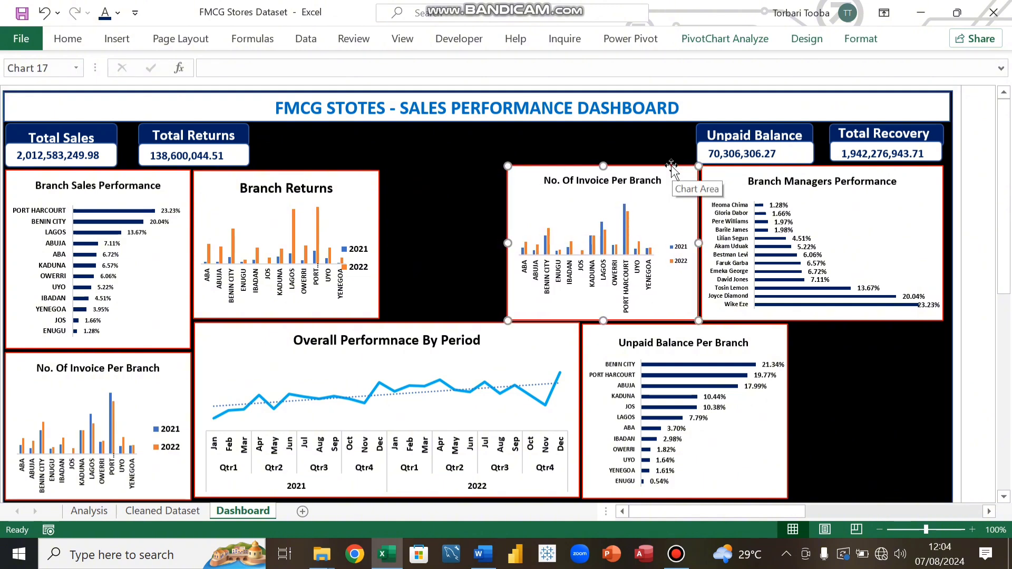
Step: Reduce the Branch Returns chart's legend font and narrow the chart from its right edge
{"action": "left_click", "coordinate": [431, 193]}
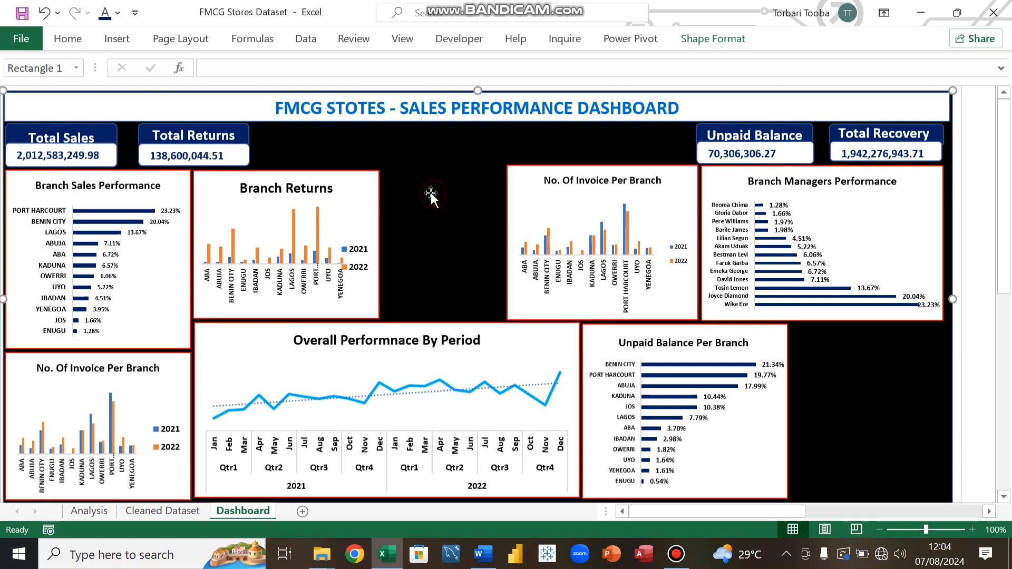
{"action": "left_click", "coordinate": [374, 211]}
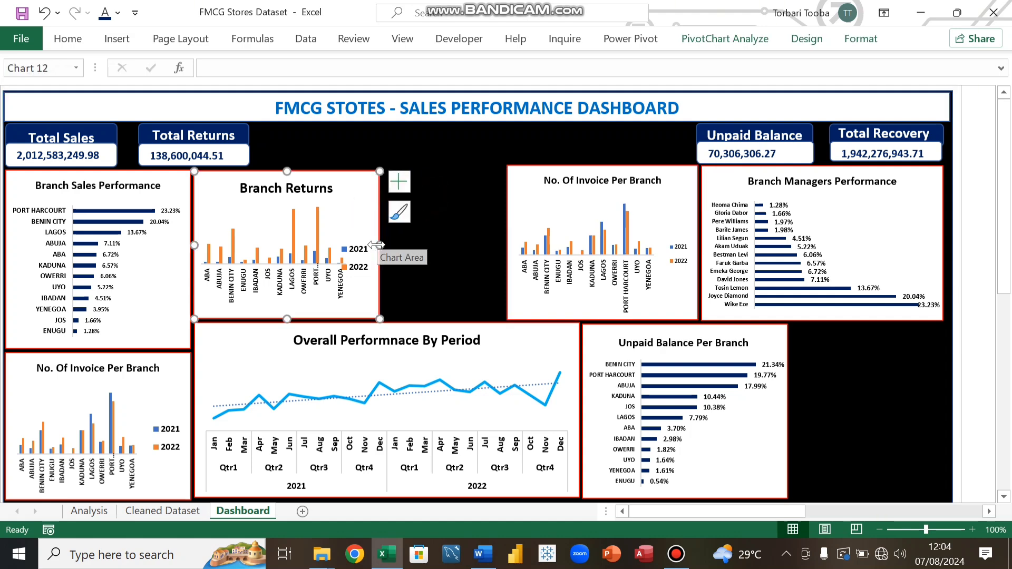
{"action": "left_click", "coordinate": [363, 258]}
{"action": "left_click", "coordinate": [67, 39]}
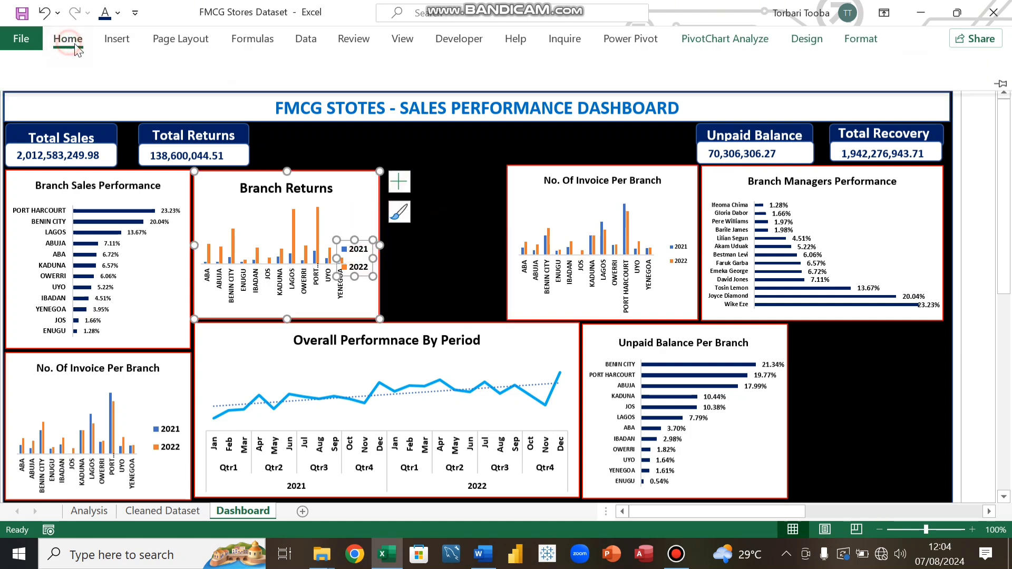
{"action": "left_click", "coordinate": [234, 67]}
{"action": "left_click", "coordinate": [233, 67]}
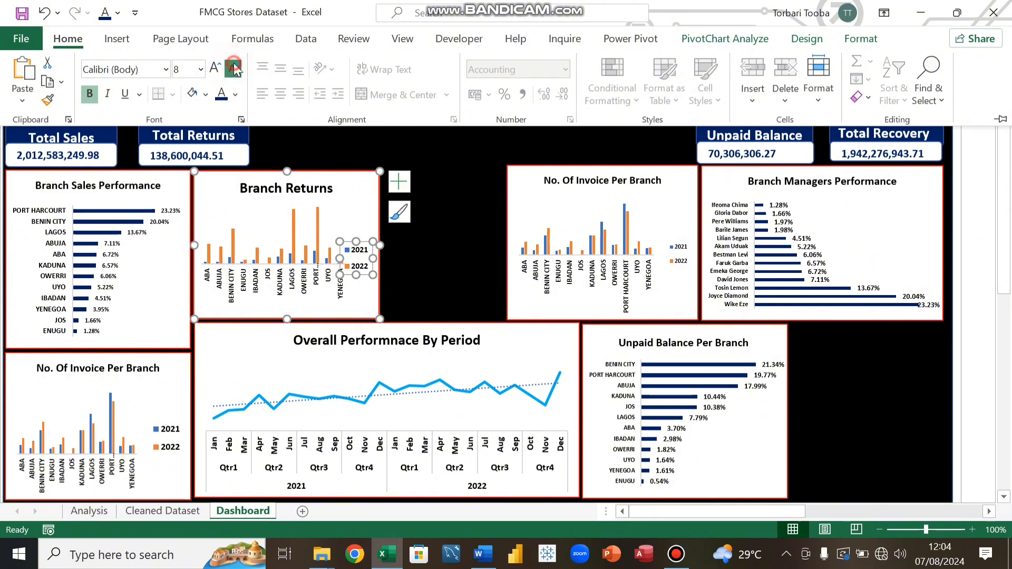
{"action": "left_click", "coordinate": [234, 67]}
{"action": "left_click", "coordinate": [353, 203]}
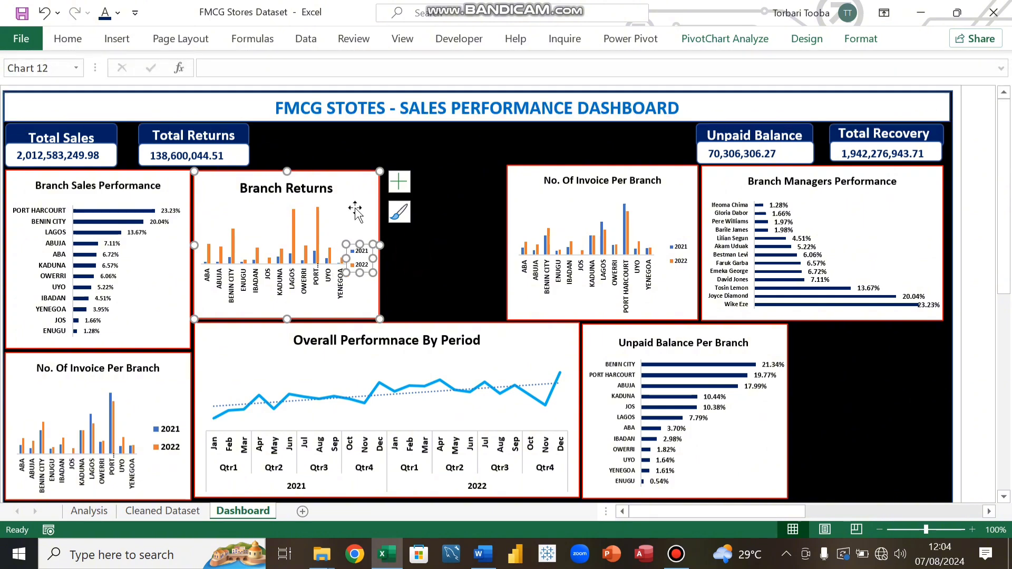
{"action": "left_click_drag", "start_coordinate": [376, 246], "coordinate": [368, 245]}
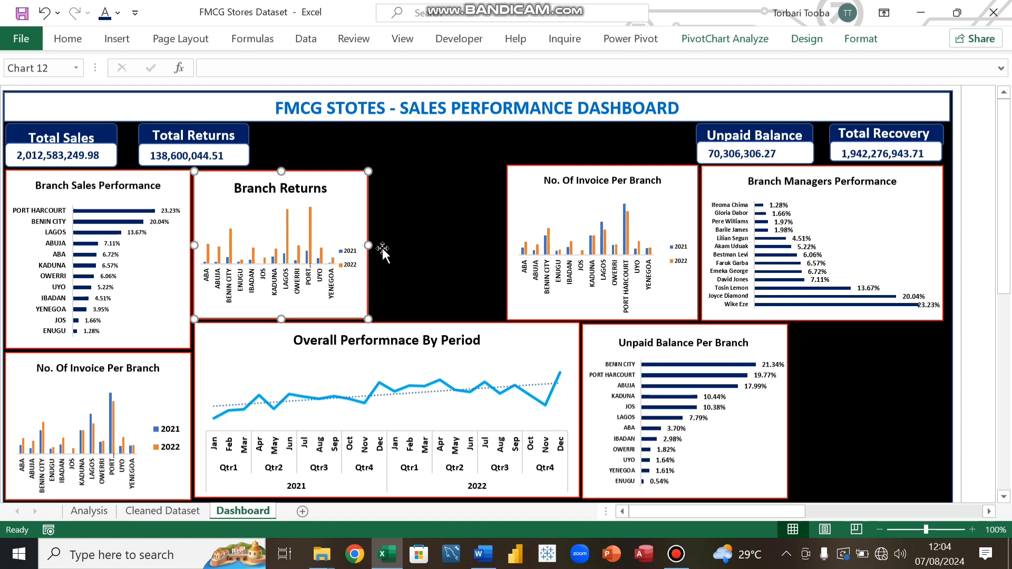
Step: Shift the left edge of the pasted No. Of Invoice Per Branch chart slightly inward
{"action": "left_click", "coordinate": [524, 210]}
{"action": "left_click_drag", "start_coordinate": [507, 241], "coordinate": [512, 245]}
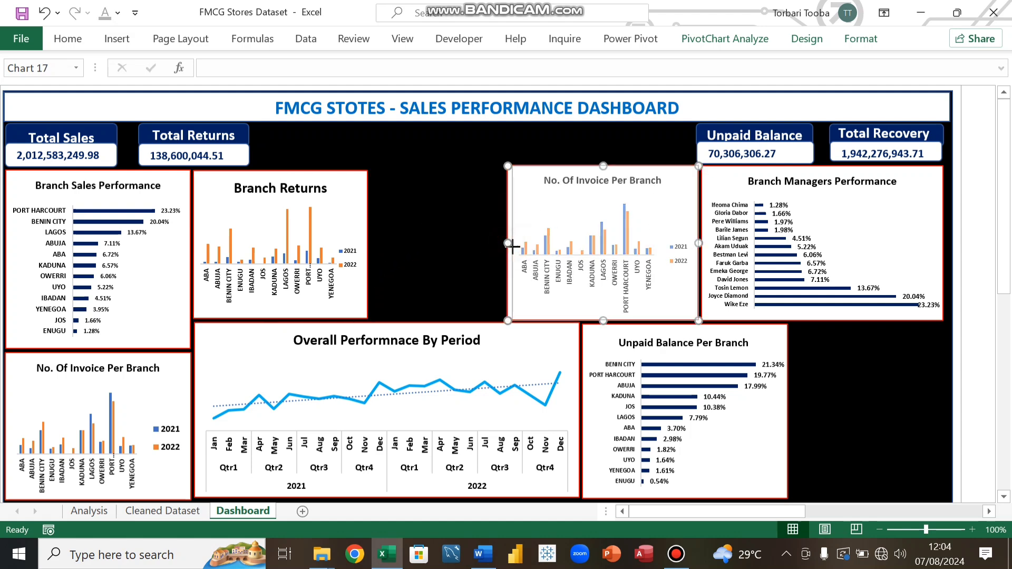
{"action": "left_click", "coordinate": [458, 235]}
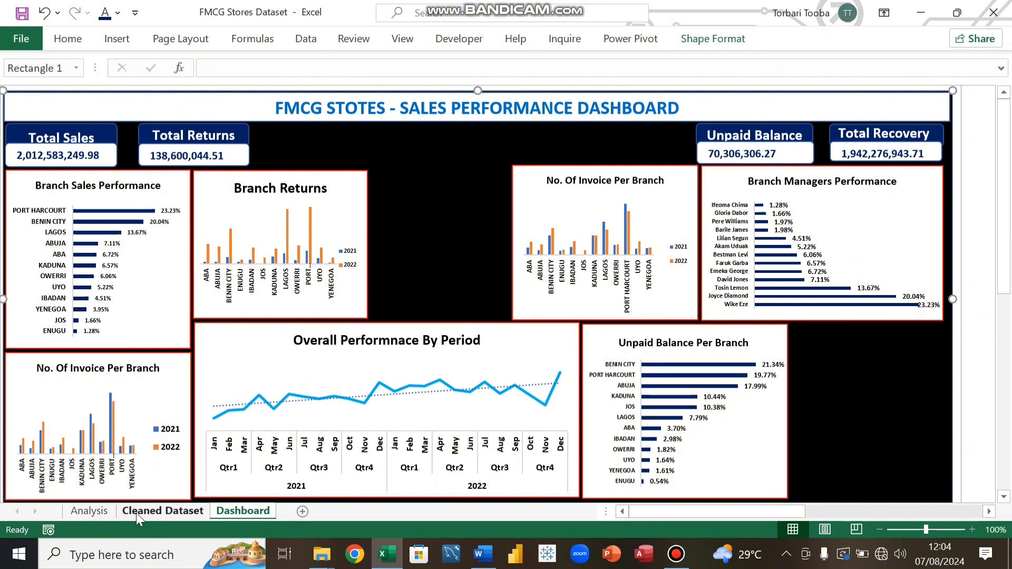
Step: Copy the Regional Sales Performance chart from the Analysis sheet and paste it into the gap between Branch Returns and No. Of Invoice Per Branch on the Dashboard
{"action": "left_click", "coordinate": [100, 511]}
{"action": "scroll", "coordinate": [632, 419], "scroll_direction": "down", "scroll_amount": 19}
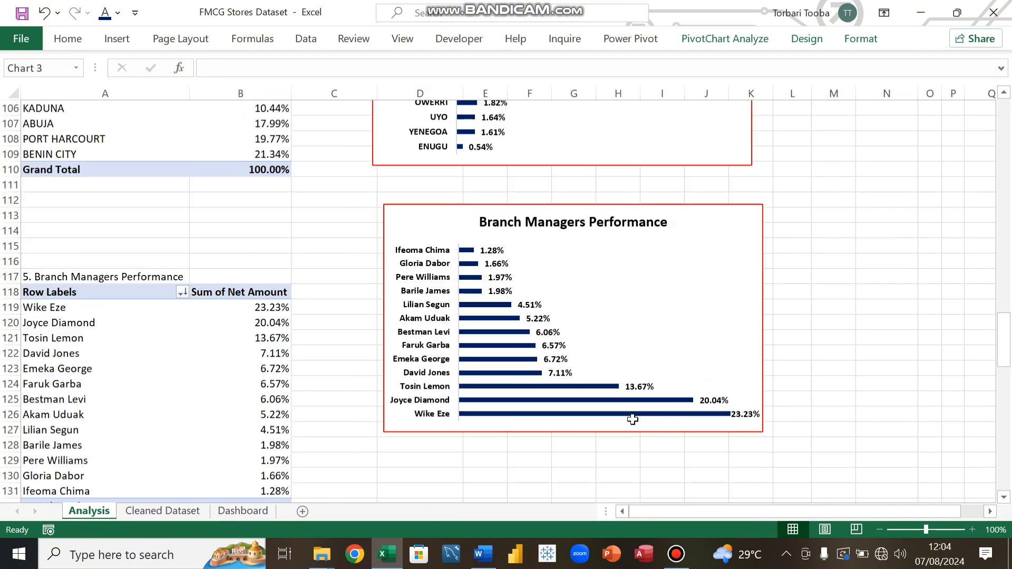
{"action": "scroll", "coordinate": [634, 421], "scroll_direction": "down", "scroll_amount": 1}
{"action": "left_click", "coordinate": [632, 324]}
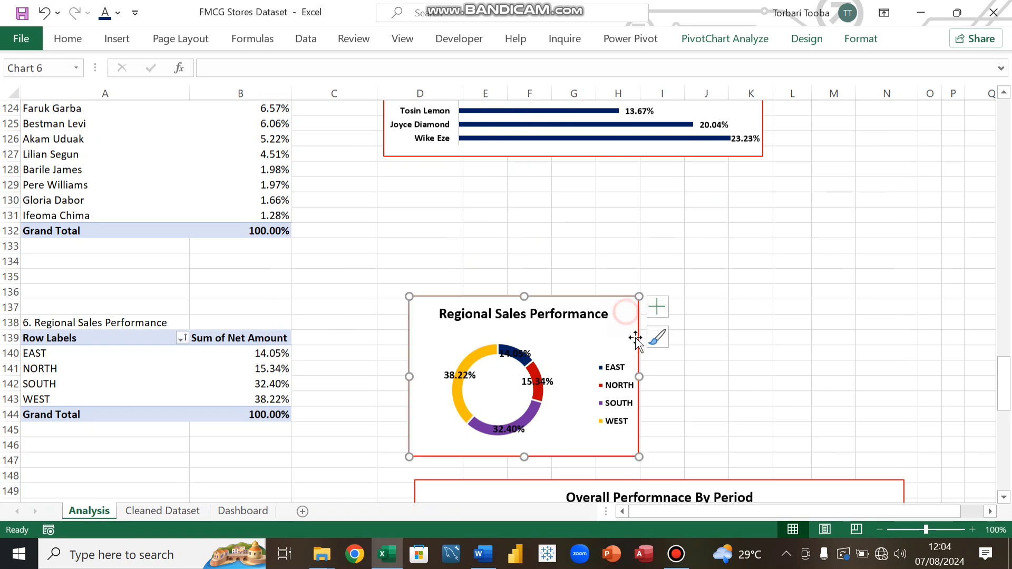
{"action": "scroll", "coordinate": [635, 369], "scroll_direction": "down", "scroll_amount": 4}
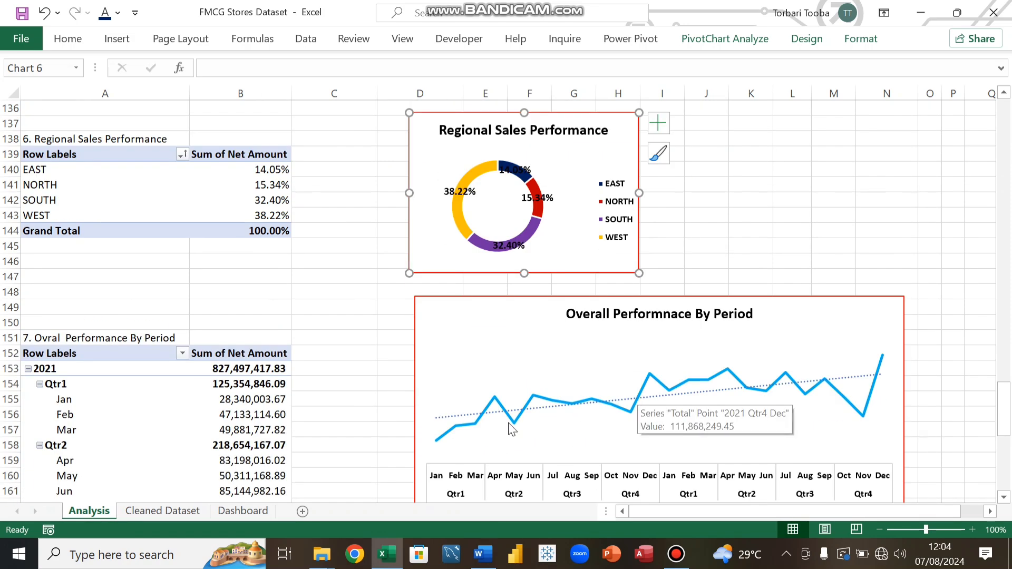
{"action": "left_click", "coordinate": [258, 510]}
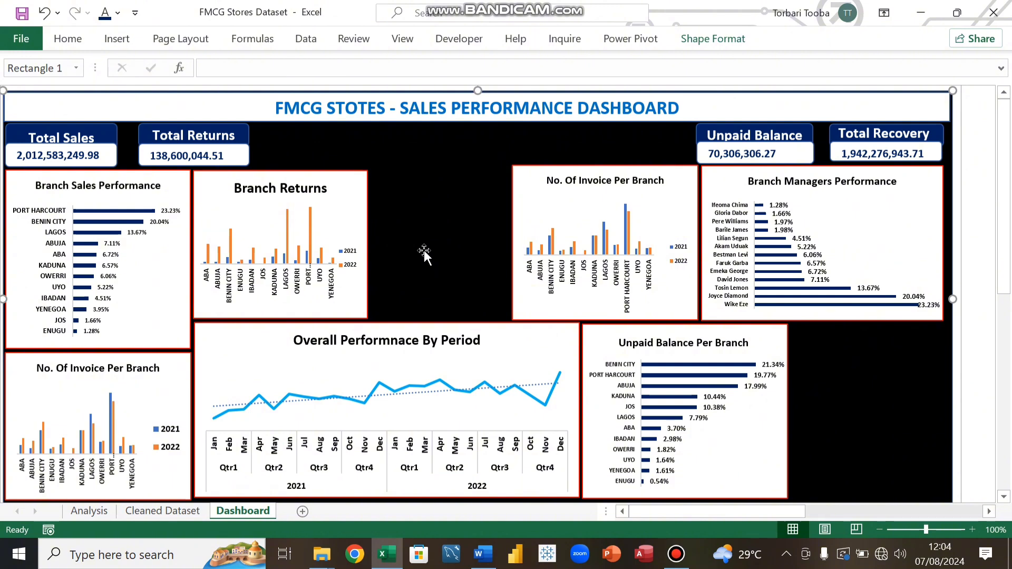
{"action": "key", "text": "ctrl+v"}
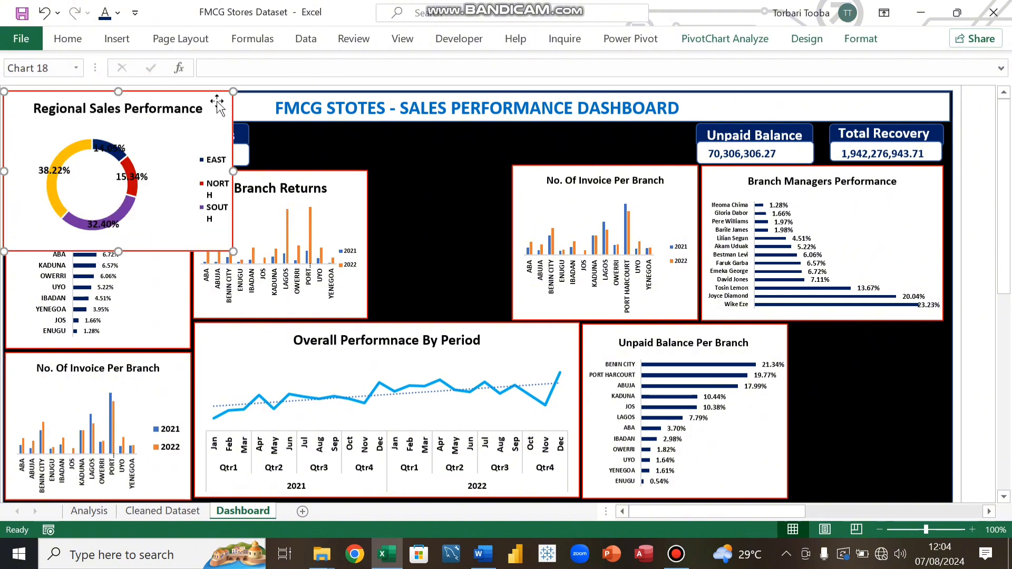
{"action": "left_click_drag", "start_coordinate": [216, 100], "coordinate": [514, 165]}
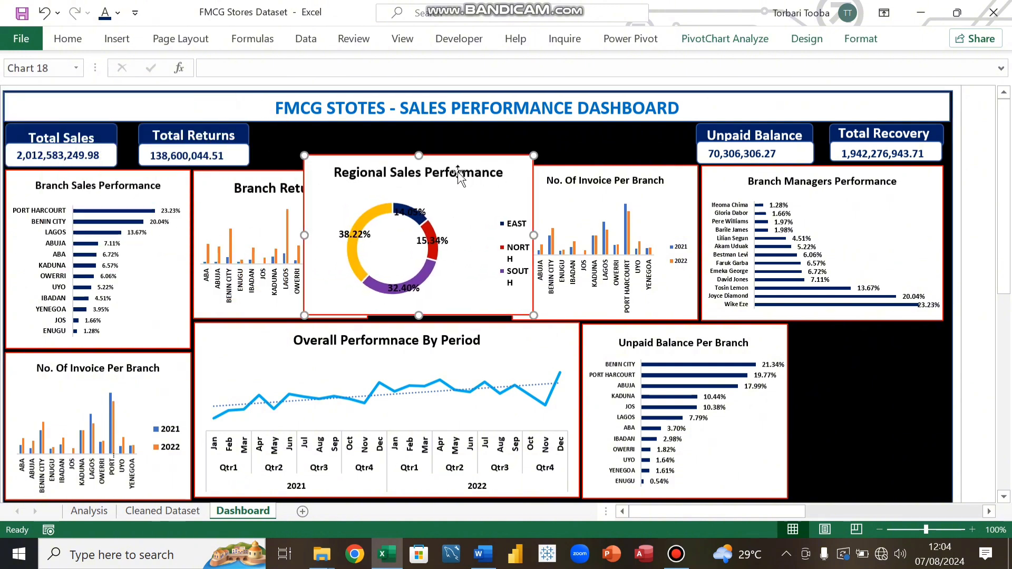
Step: Shrink the Regional Sales Performance chart's title font
{"action": "left_click", "coordinate": [439, 176]}
{"action": "left_click", "coordinate": [68, 39]}
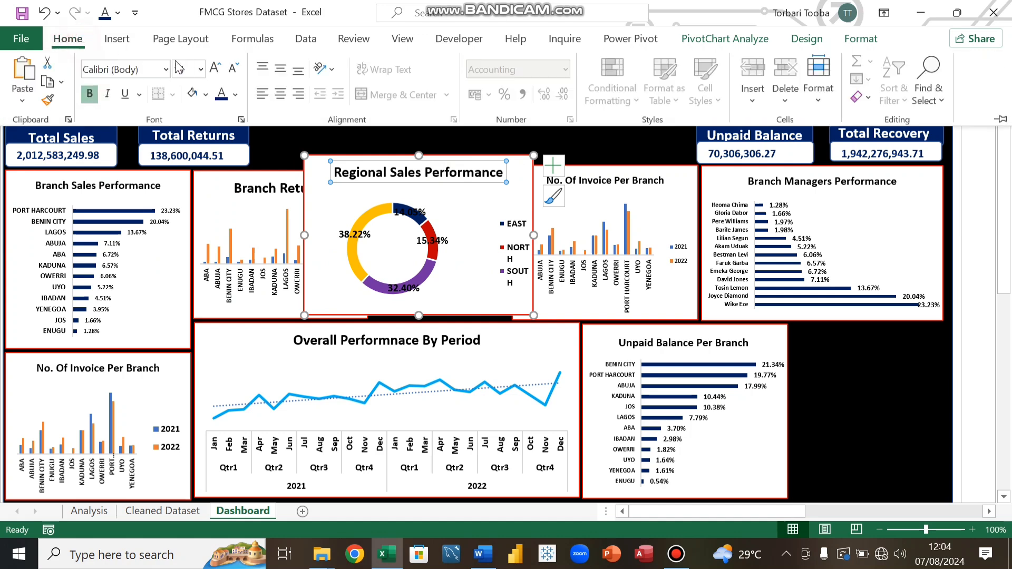
{"action": "left_click", "coordinate": [233, 67]}
{"action": "left_click", "coordinate": [232, 68]}
{"action": "left_click", "coordinate": [233, 68]}
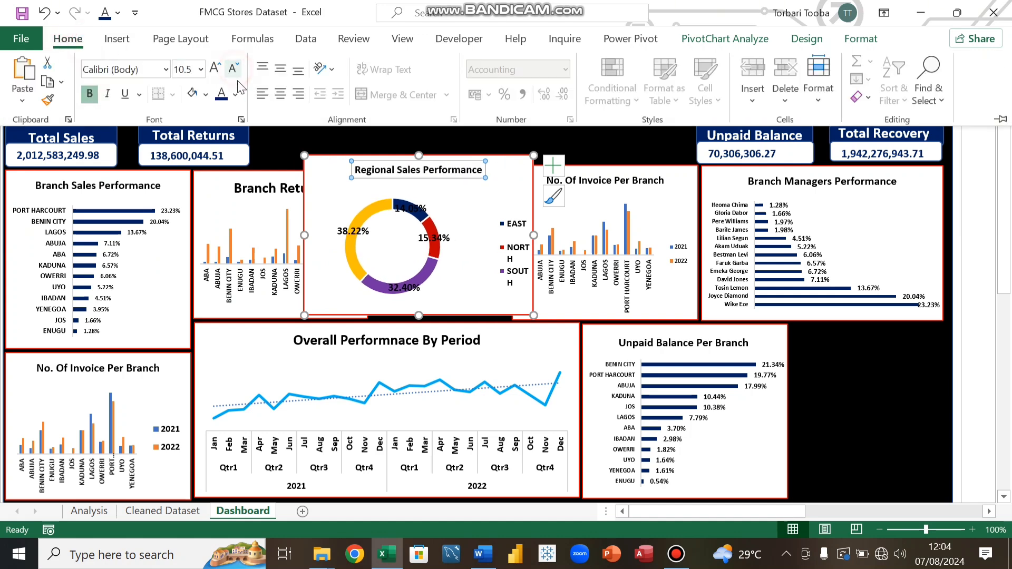
Step: Reduce the font of the Regional Sales Performance chart's percentage data labels
{"action": "left_click", "coordinate": [358, 241]}
{"action": "left_click", "coordinate": [354, 234]}
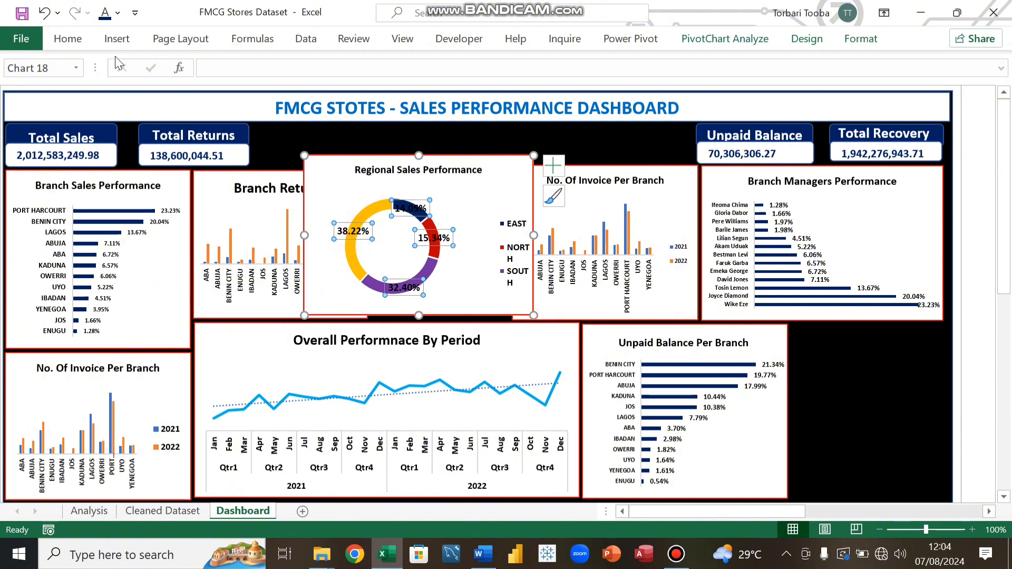
{"action": "left_click", "coordinate": [67, 38]}
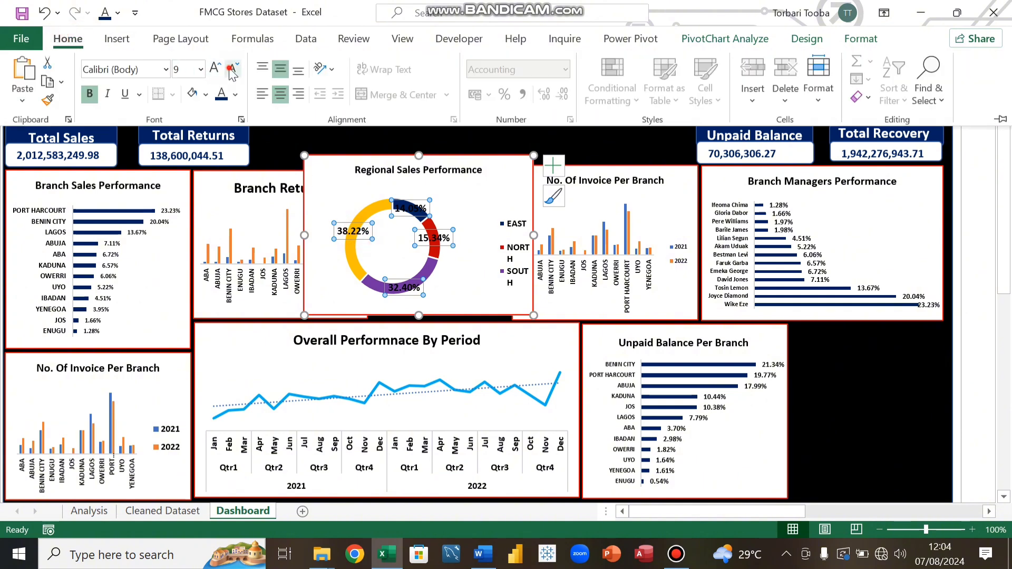
{"action": "left_click", "coordinate": [230, 73]}
{"action": "left_click", "coordinate": [230, 73]}
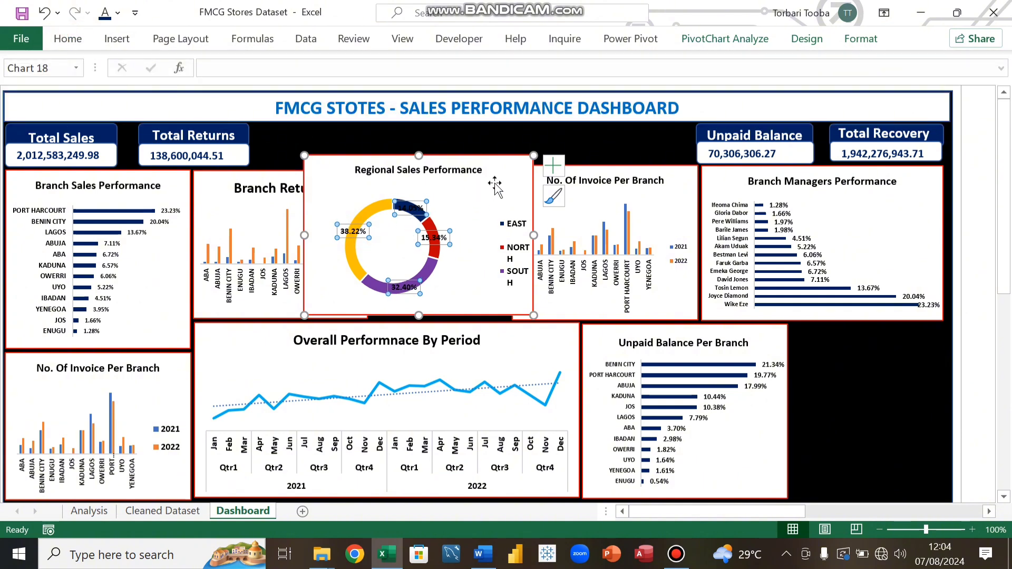
Step: Reduce the Regional Sales Performance chart's region legend to font size 5
{"action": "left_click", "coordinate": [517, 229]}
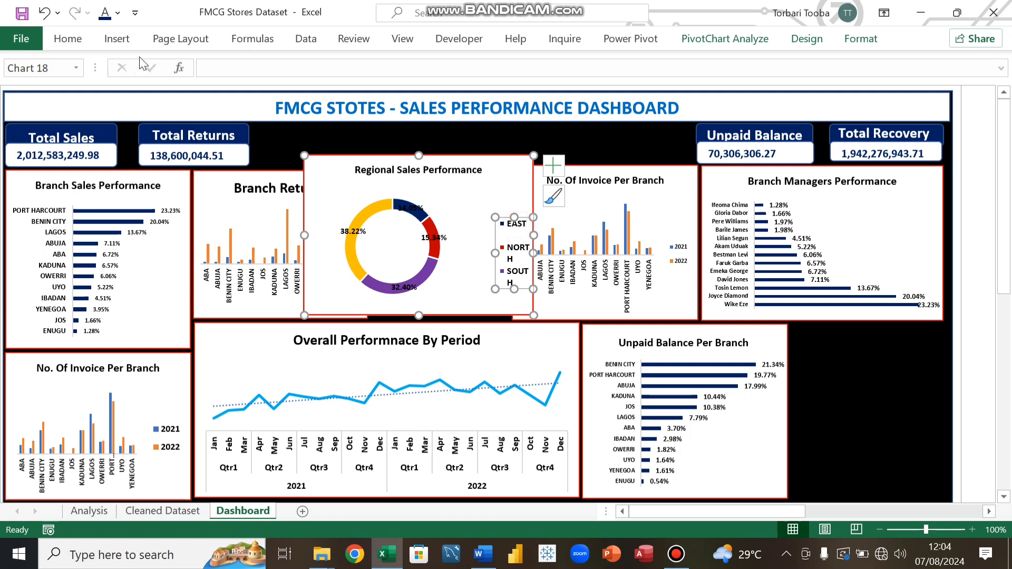
{"action": "left_click", "coordinate": [67, 39]}
{"action": "left_click", "coordinate": [232, 70]}
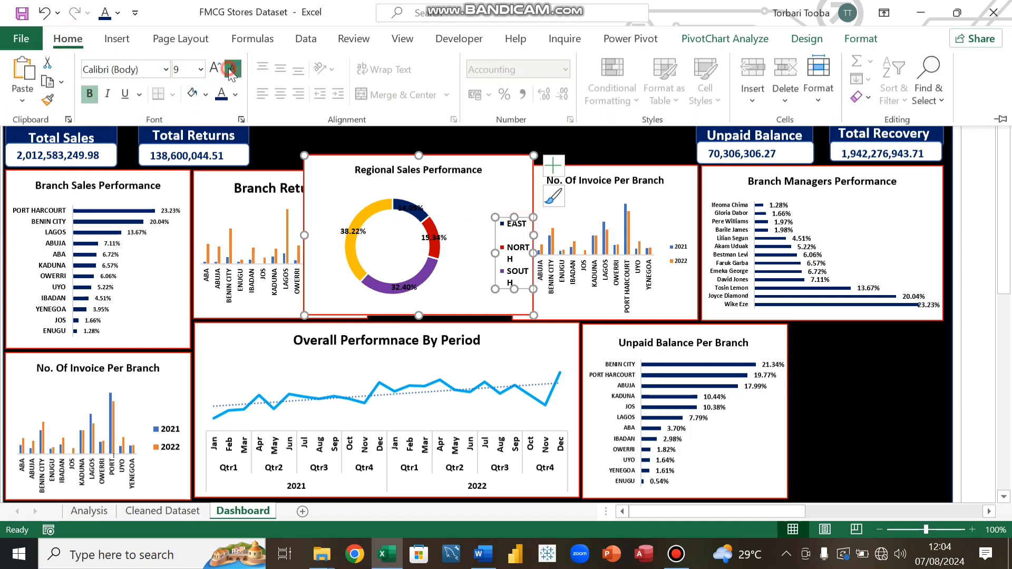
{"action": "left_click", "coordinate": [232, 69]}
{"action": "left_click", "coordinate": [232, 71]}
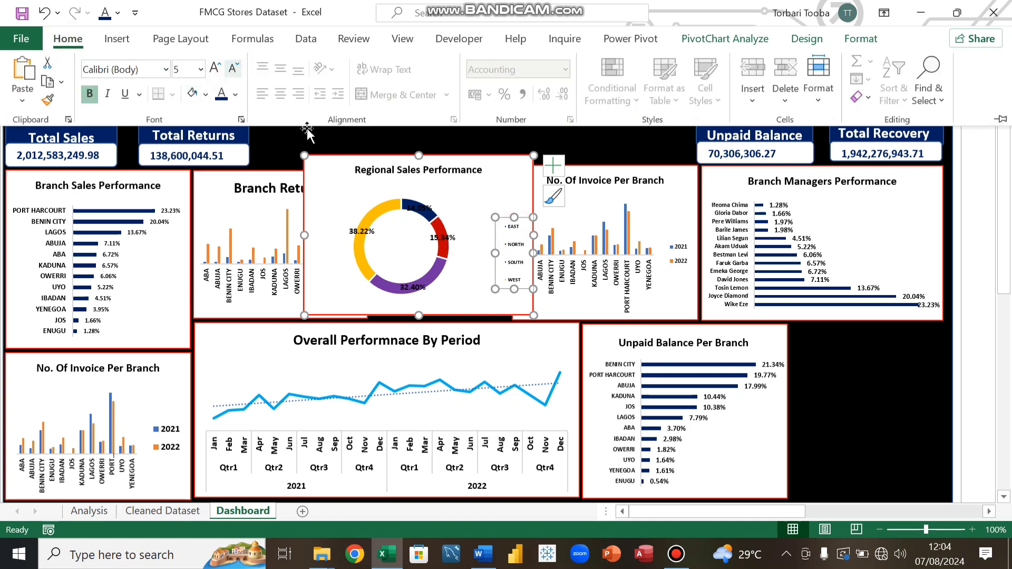
{"action": "left_click", "coordinate": [489, 191]}
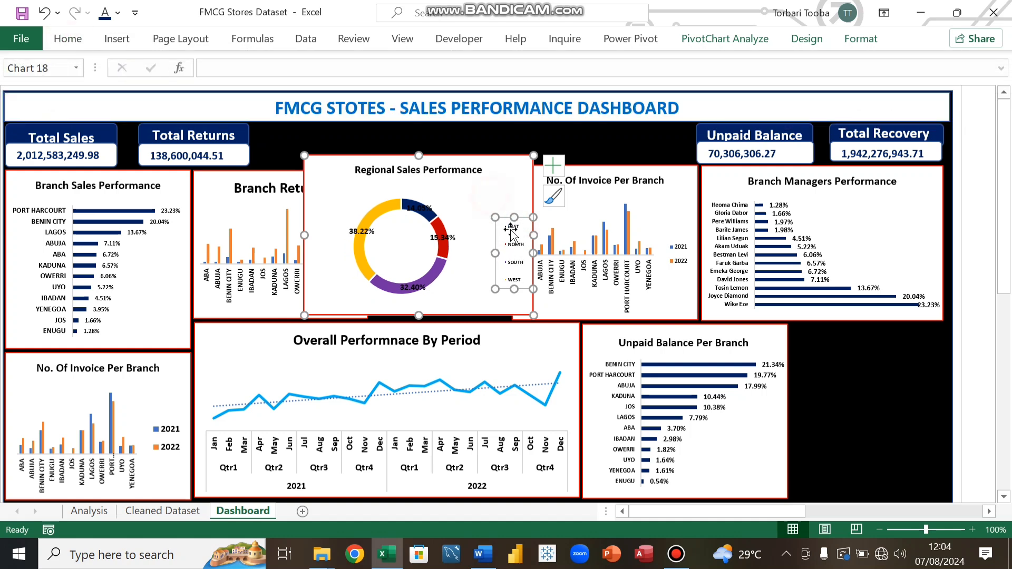
Step: Increase the Regional Sales Performance legend font to size 6
{"action": "left_click", "coordinate": [77, 40]}
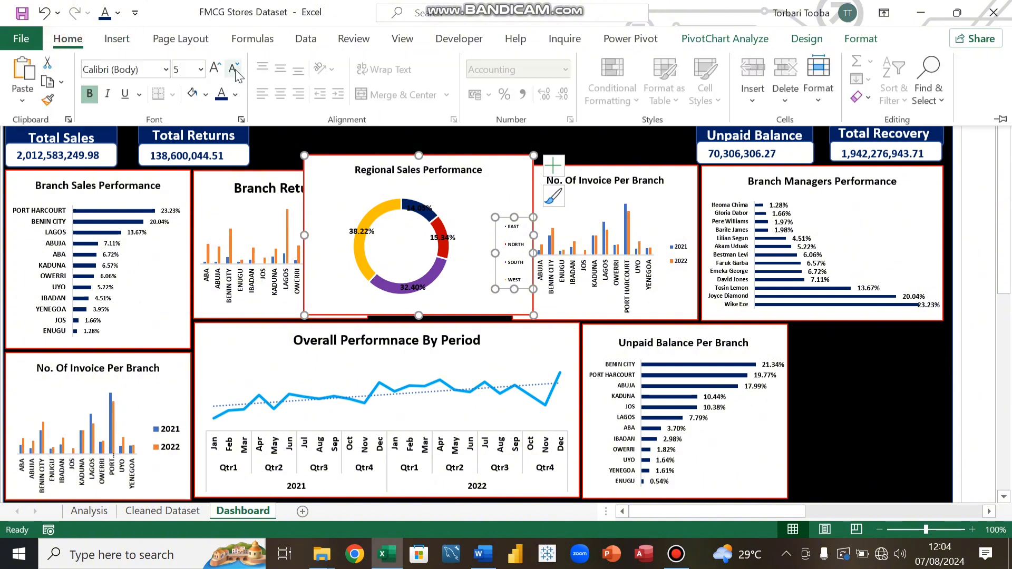
{"action": "left_click", "coordinate": [215, 68]}
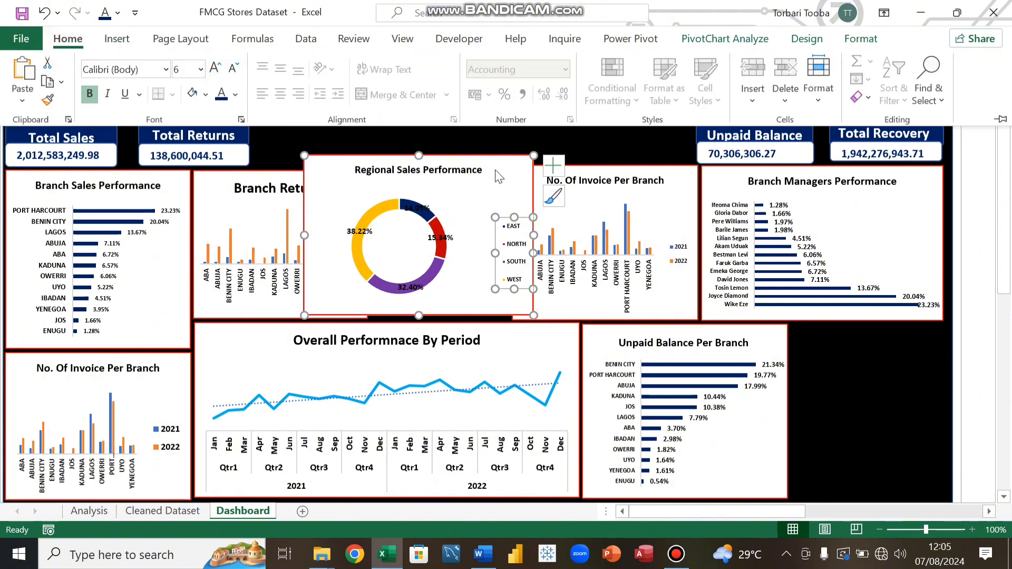
Step: Resize the Regional Sales Performance chart to fit neatly between the Branch Returns and No. Of Invoice Per Branch charts
{"action": "left_click", "coordinate": [507, 187]}
{"action": "left_click", "coordinate": [331, 196]}
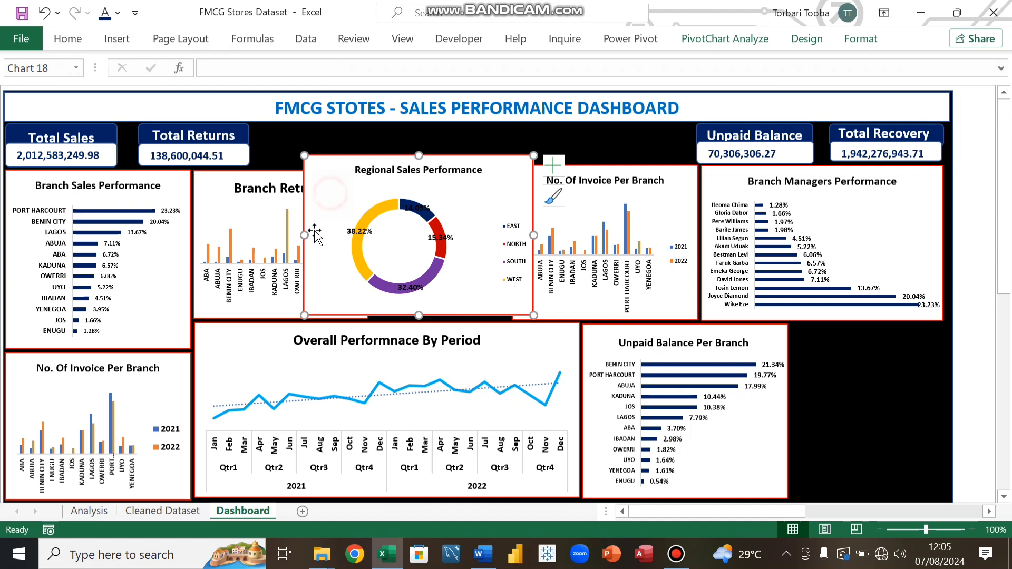
{"action": "left_click_drag", "start_coordinate": [304, 235], "coordinate": [351, 241]}
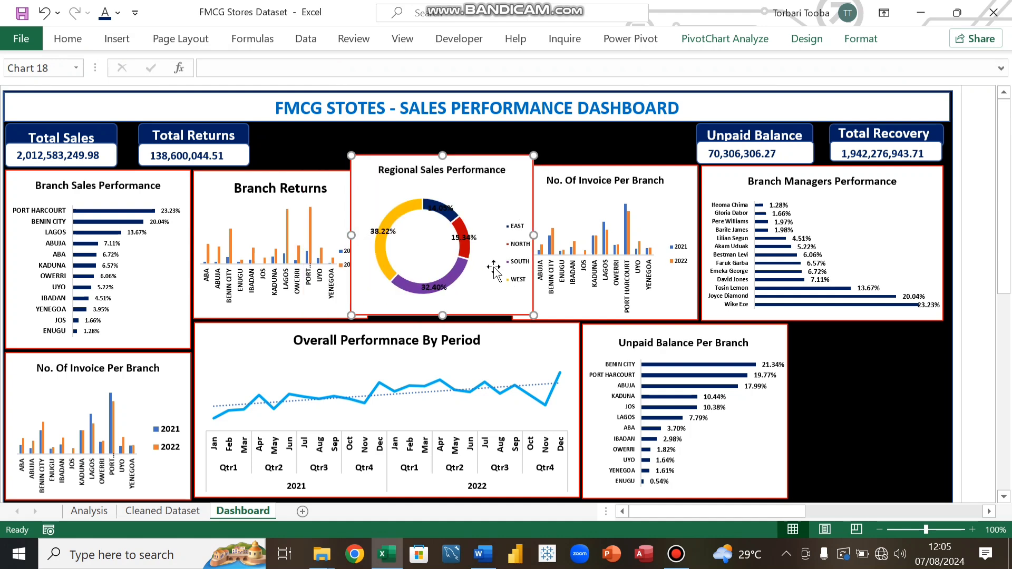
{"action": "left_click_drag", "start_coordinate": [533, 235], "coordinate": [510, 248]}
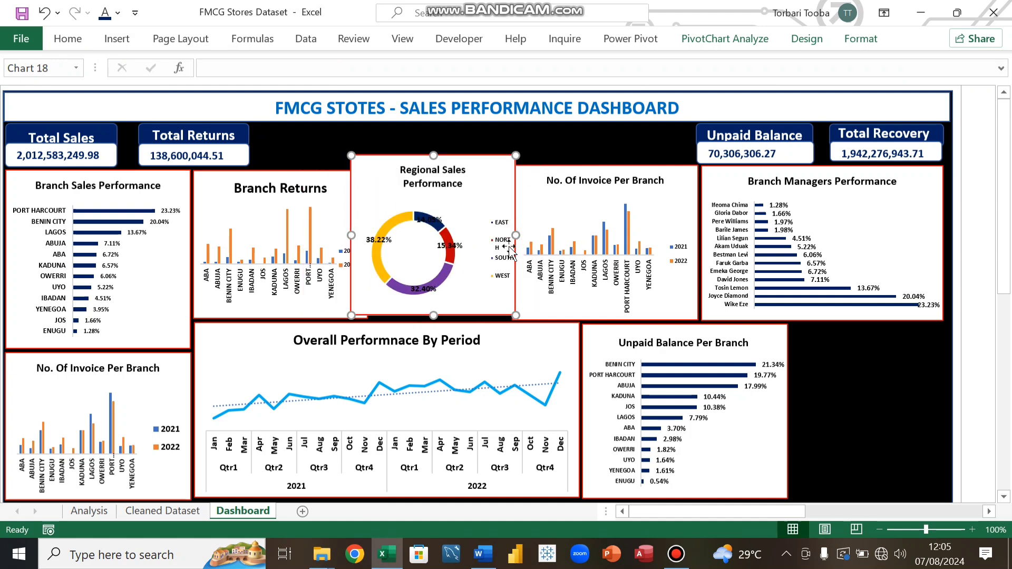
{"action": "left_click_drag", "start_coordinate": [351, 235], "coordinate": [365, 235]}
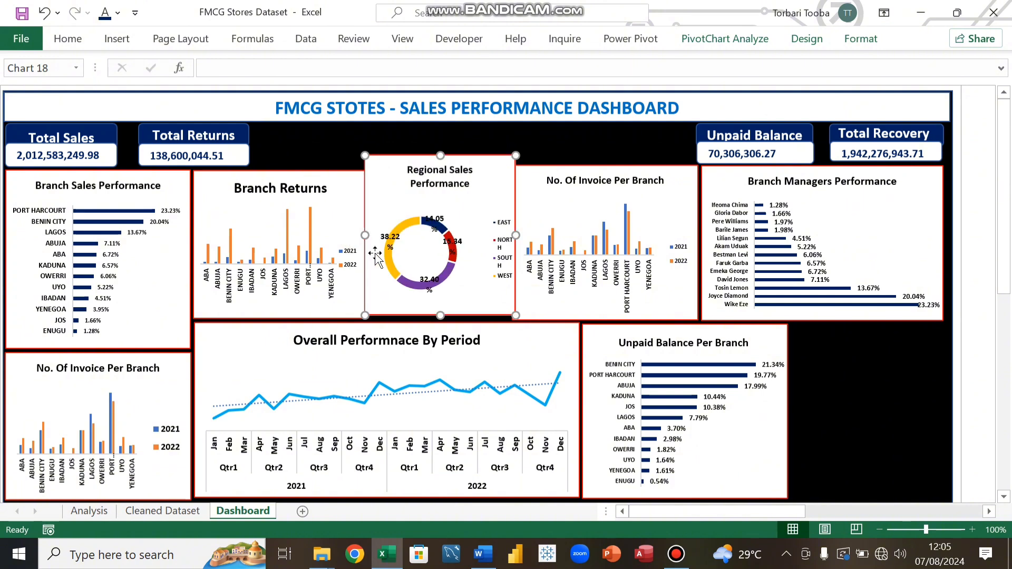
{"action": "left_click_drag", "start_coordinate": [440, 157], "coordinate": [440, 188]}
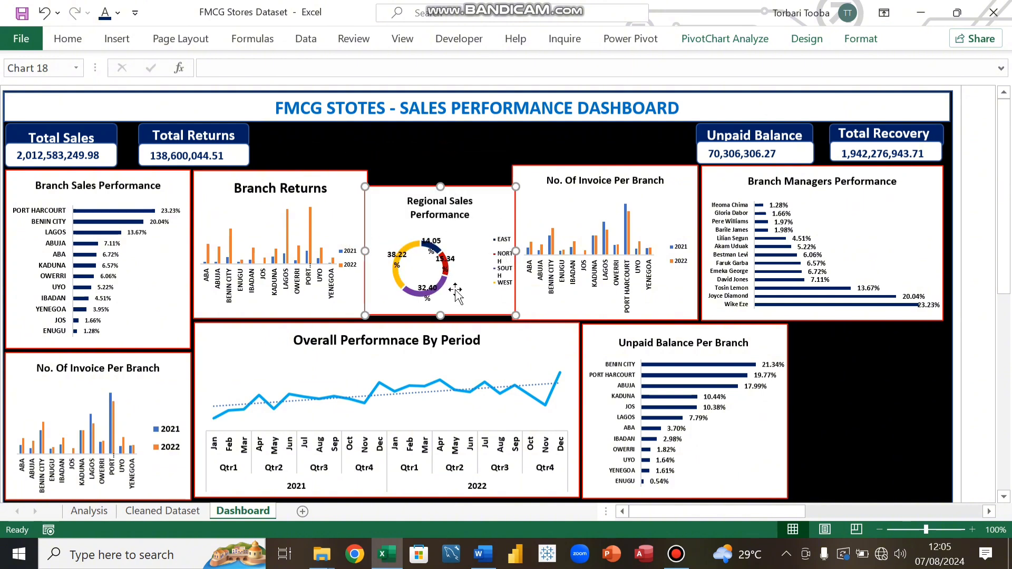
{"action": "left_click_drag", "start_coordinate": [442, 185], "coordinate": [444, 171]}
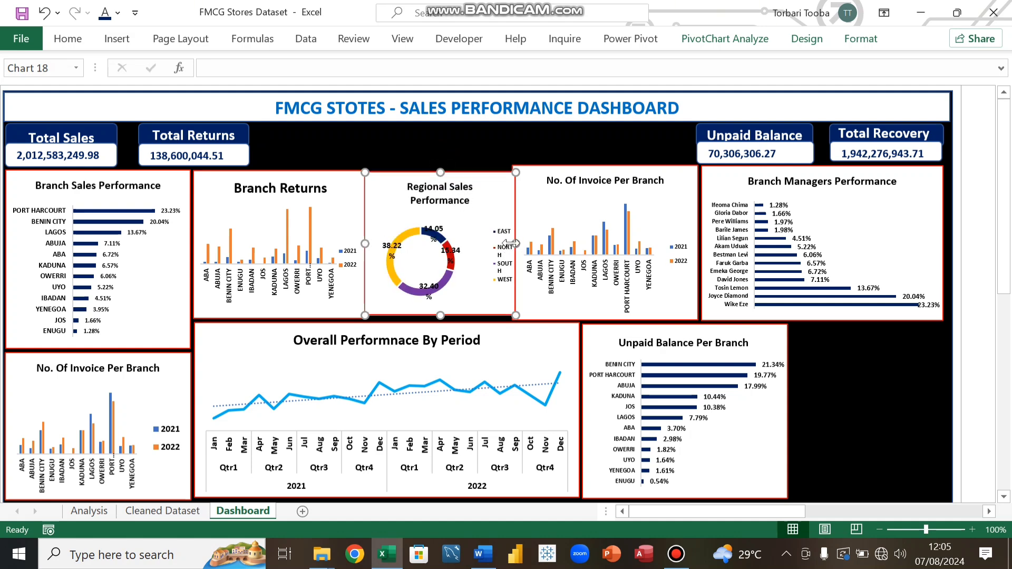
{"action": "left_click_drag", "start_coordinate": [515, 243], "coordinate": [509, 244]}
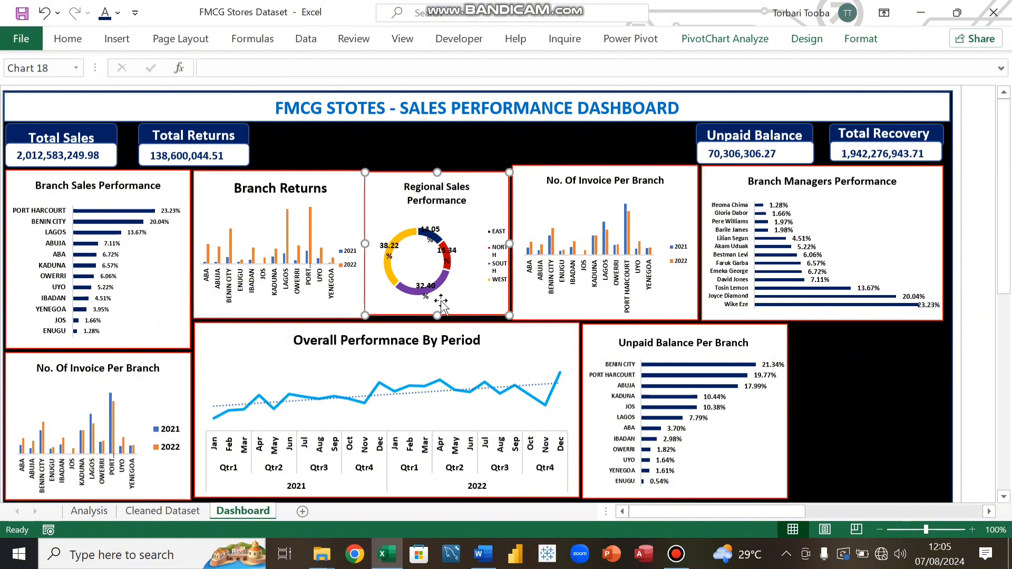
{"action": "left_click_drag", "start_coordinate": [436, 315], "coordinate": [436, 317]}
{"action": "left_click_drag", "start_coordinate": [364, 242], "coordinate": [368, 255]}
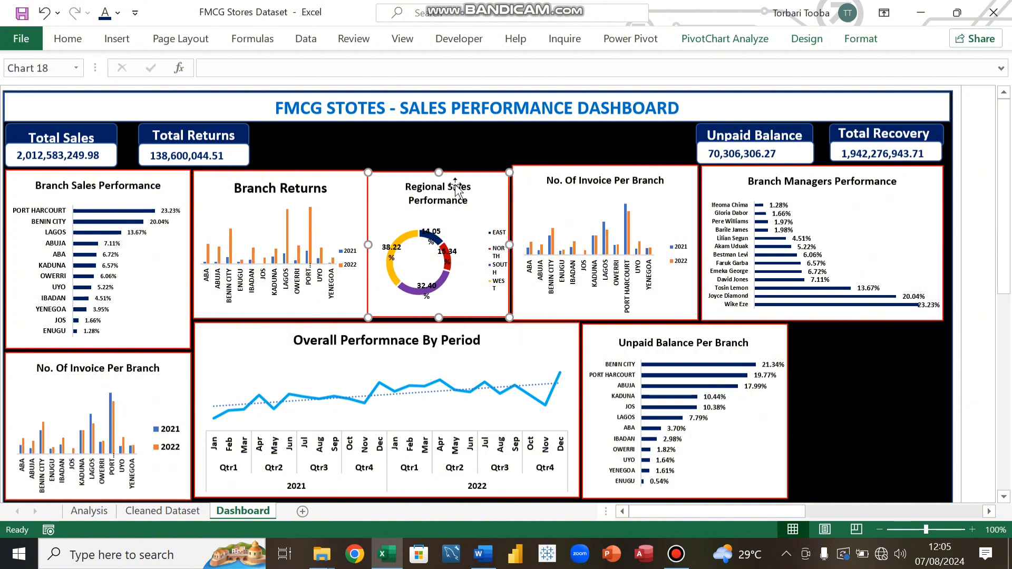
{"action": "left_click_drag", "start_coordinate": [489, 182], "coordinate": [489, 182]}
Step: Move the Regional Sales Performance legend closer to the doughnut
{"action": "left_click", "coordinate": [499, 259]}
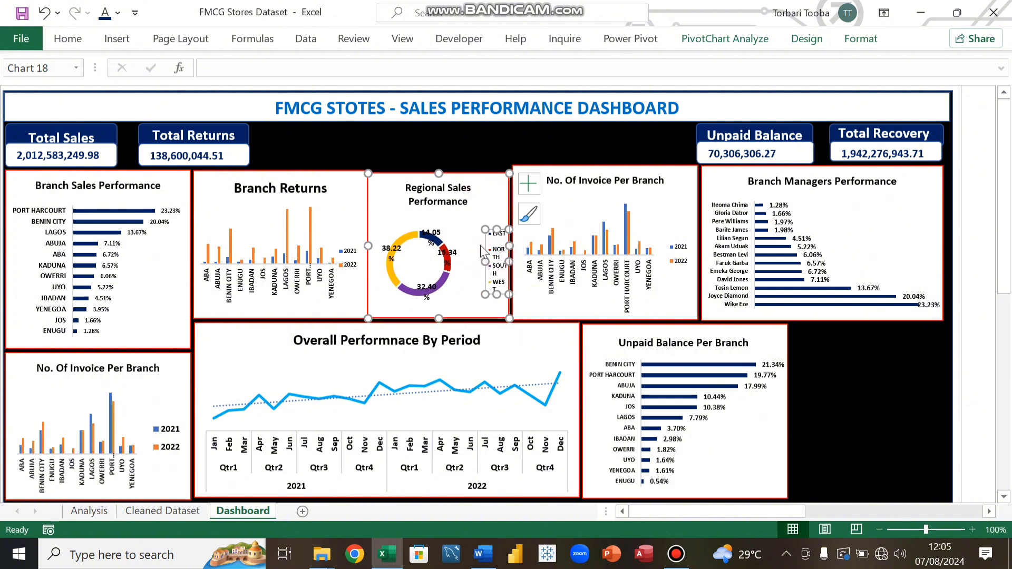
{"action": "left_click_drag", "start_coordinate": [486, 262], "coordinate": [469, 264]}
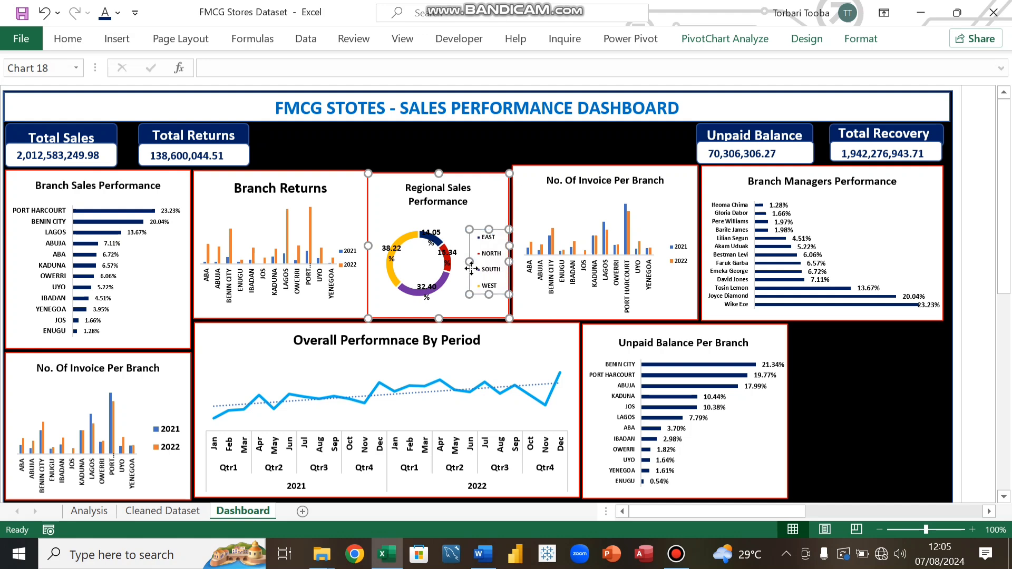
{"action": "left_click", "coordinate": [476, 153]}
Step: Nudge the Regional Sales Performance chart so its top edge lines up with the neighbouring charts
{"action": "left_click", "coordinate": [451, 176]}
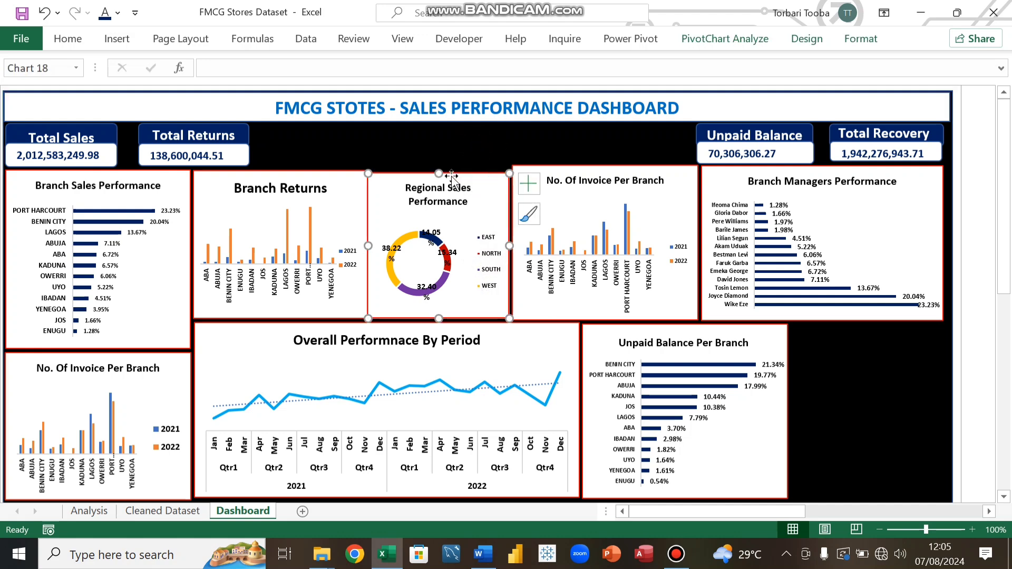
{"action": "left_click_drag", "start_coordinate": [438, 172], "coordinate": [438, 171]}
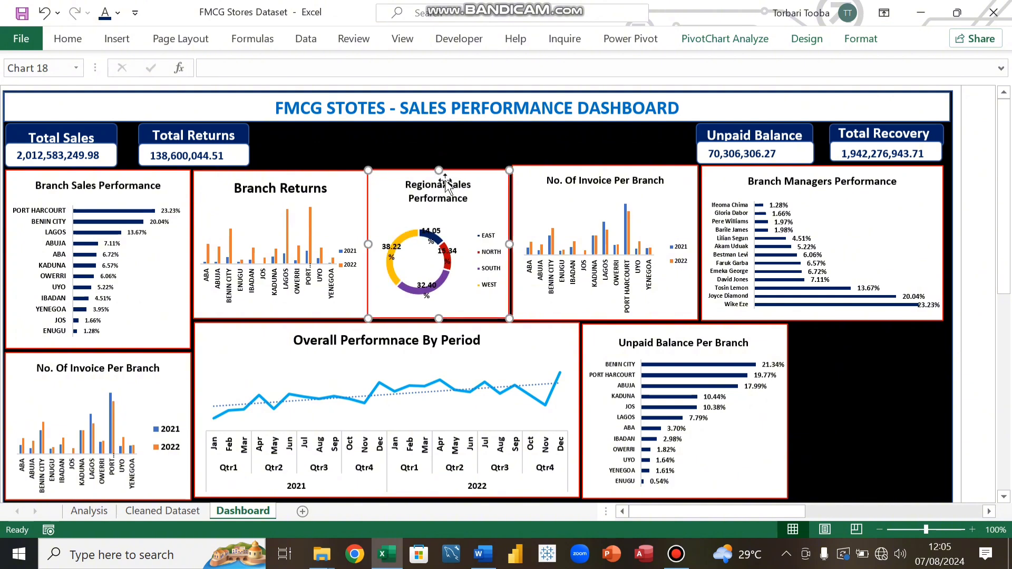
{"action": "key", "text": "Right"}
{"action": "key", "text": "Right"}
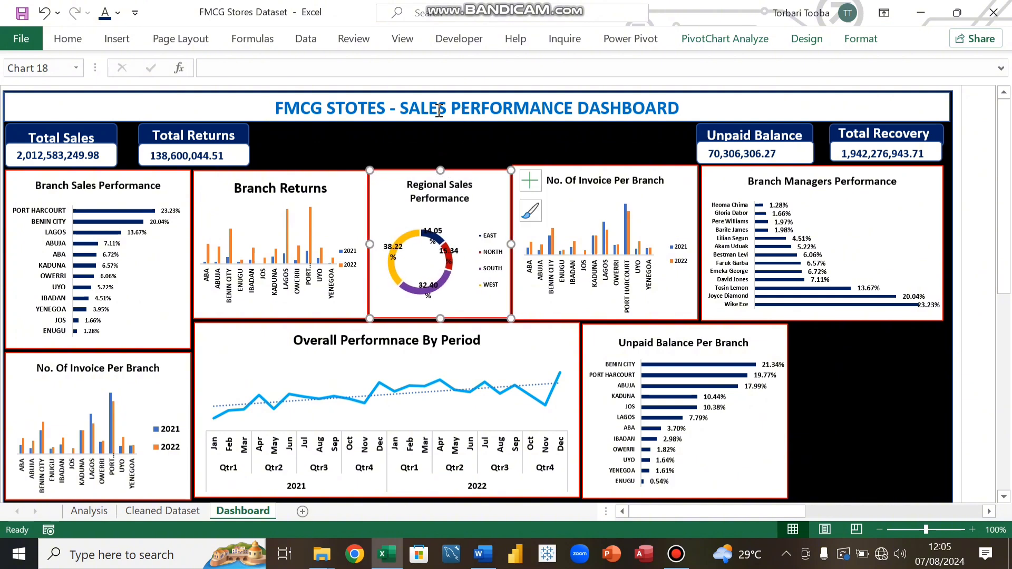
{"action": "left_click", "coordinate": [424, 126]}
Step: Align the top edges of the No. Of Invoice Per Branch and Branch Managers Performance charts with the chart row
{"action": "left_click", "coordinate": [542, 172]}
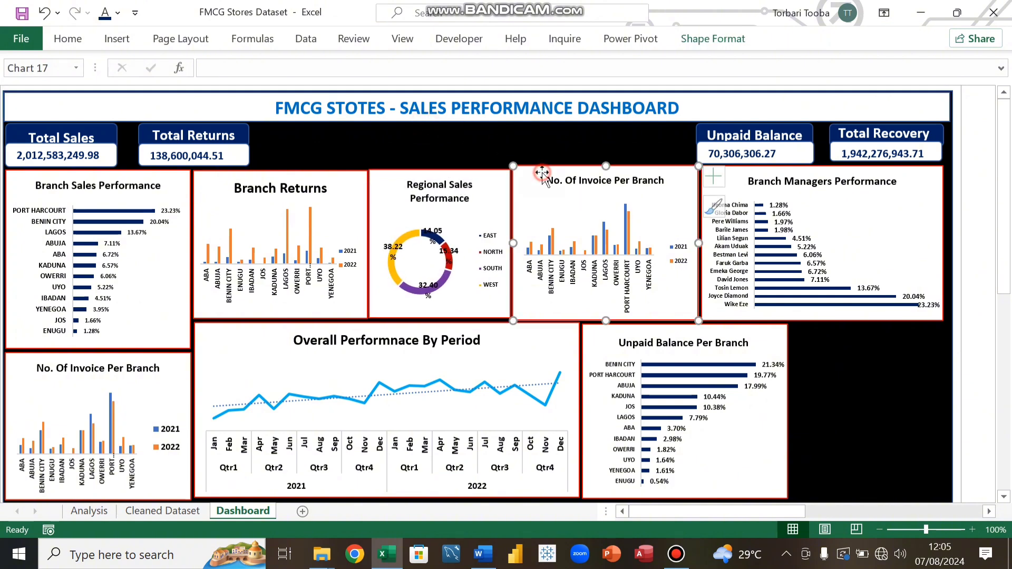
{"action": "left_click_drag", "start_coordinate": [606, 168], "coordinate": [607, 172]}
{"action": "left_click", "coordinate": [595, 143]}
{"action": "left_click", "coordinate": [743, 175]}
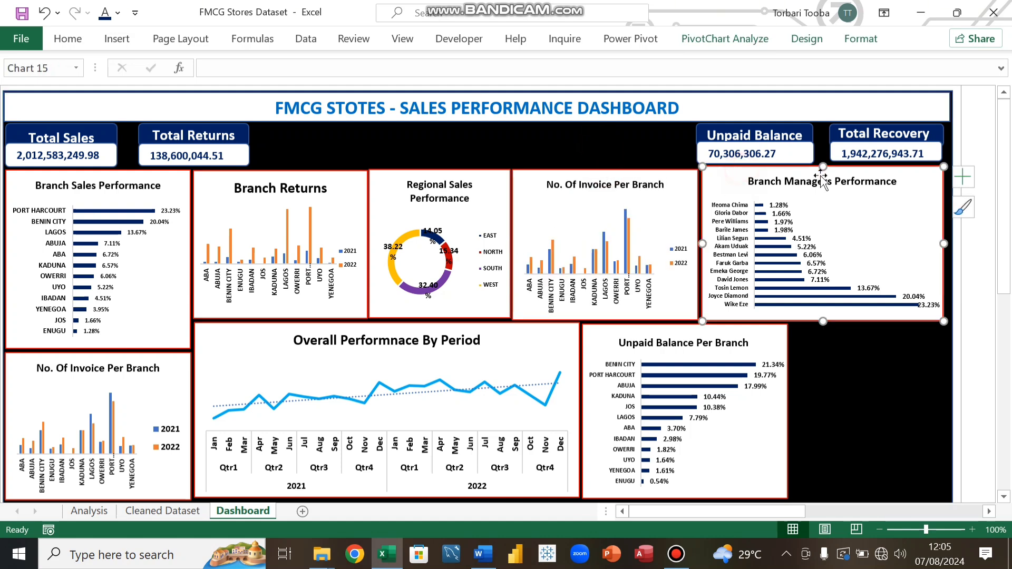
{"action": "left_click_drag", "start_coordinate": [821, 165], "coordinate": [822, 168]}
Step: Resize the Total Recovery KPI card slightly at its lower-right corner
{"action": "left_click", "coordinate": [573, 141]}
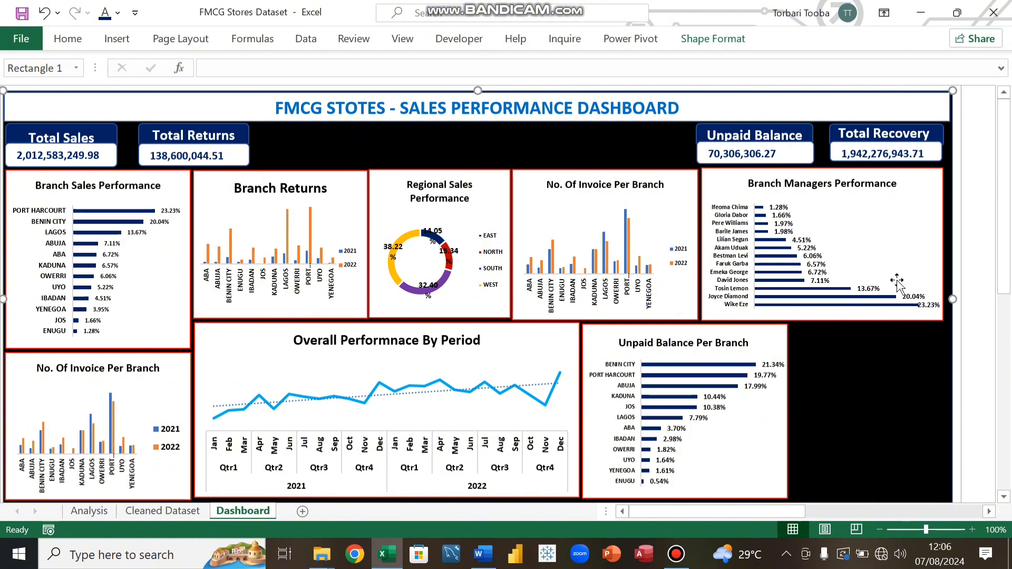
{"action": "left_click", "coordinate": [934, 157]}
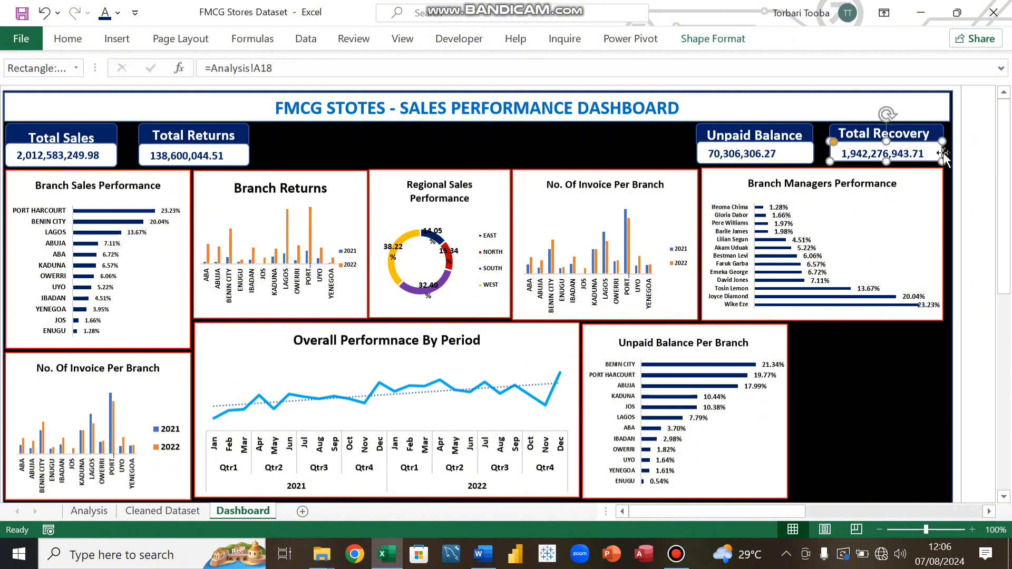
{"action": "left_click_drag", "start_coordinate": [943, 155], "coordinate": [944, 164]}
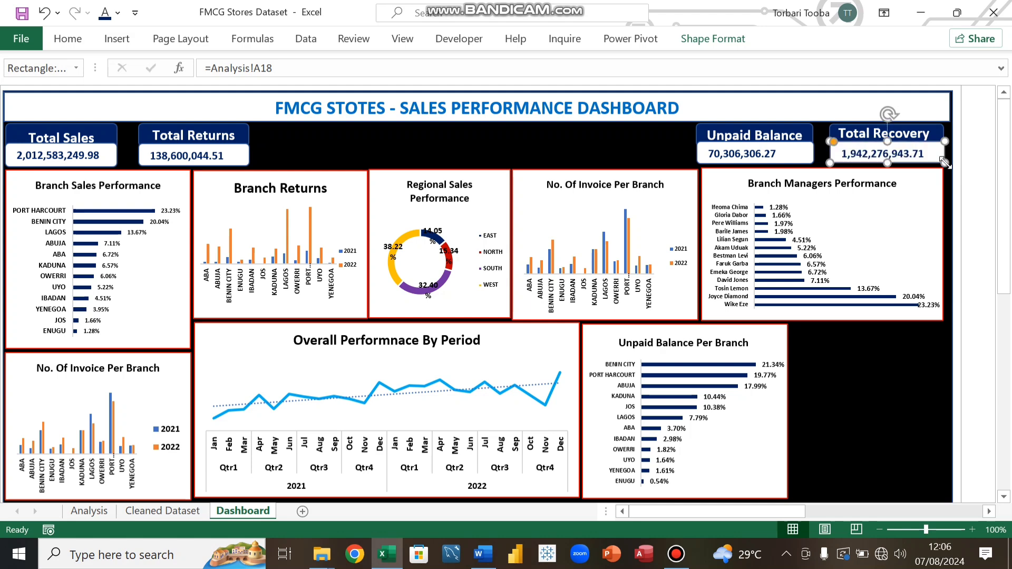
{"action": "left_click", "coordinate": [849, 346]}
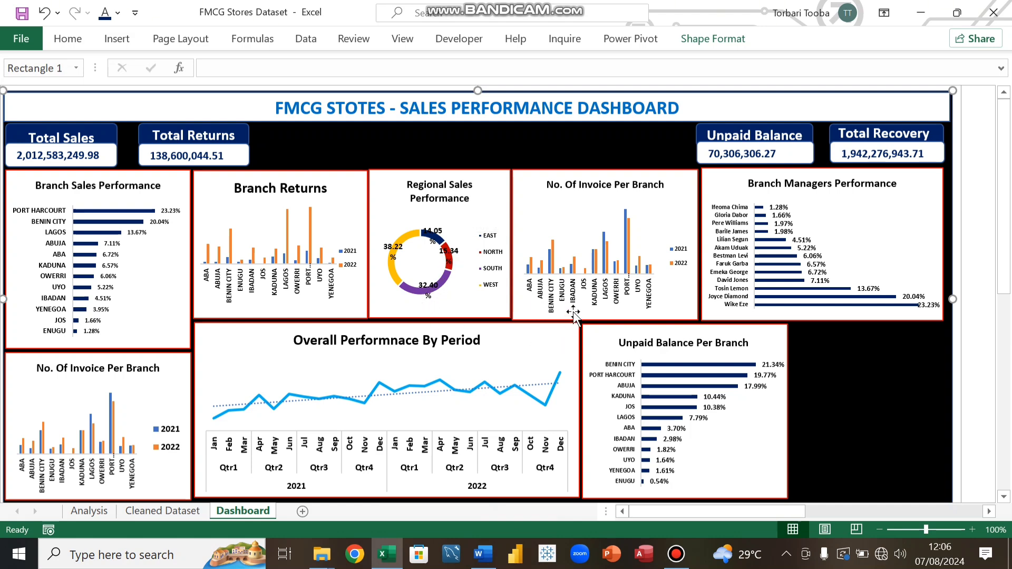
Step: Adjust the Branch Returns chart's bottom edge to line up with the Overall Performnace By Period chart
{"action": "left_click", "coordinate": [449, 308]}
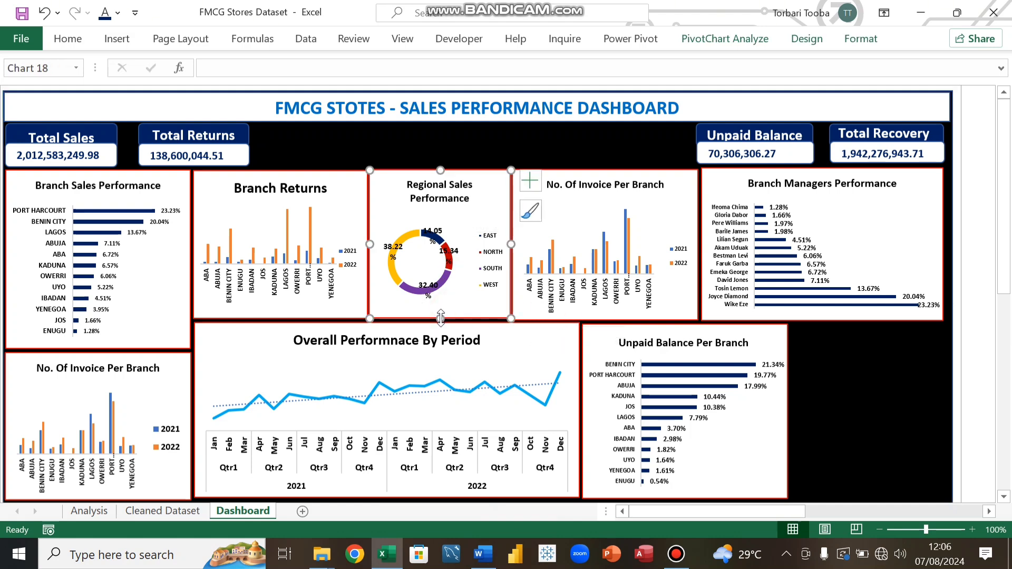
{"action": "left_click", "coordinate": [347, 305]}
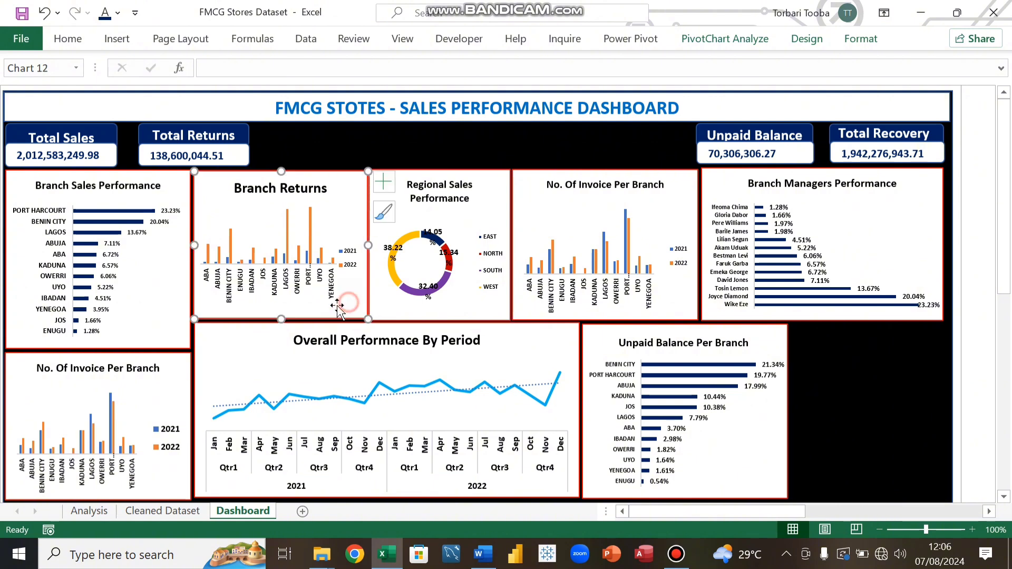
{"action": "left_click_drag", "start_coordinate": [277, 320], "coordinate": [278, 320]}
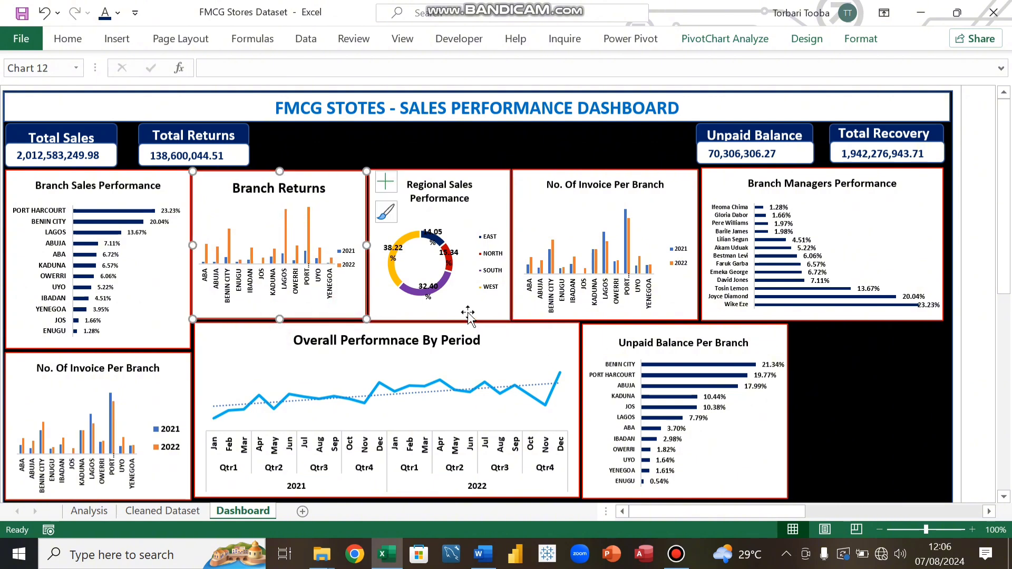
{"action": "mouse_move", "coordinate": [317, 312]}
{"action": "left_mouse_down"}
{"action": "mouse_move", "coordinate": [362, 295]}
{"action": "mouse_move", "coordinate": [319, 292]}
{"action": "left_mouse_up"}
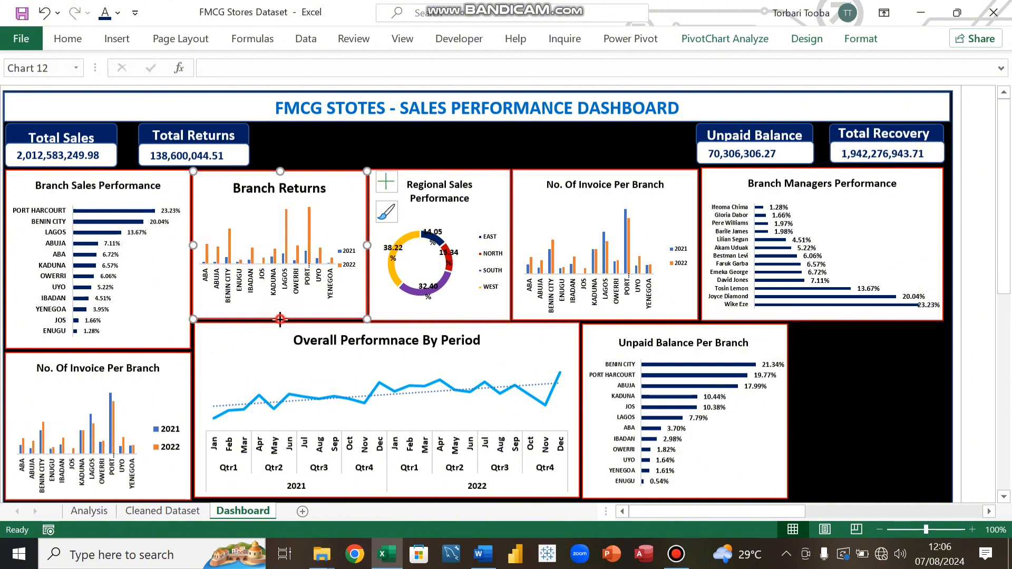
{"action": "left_click_drag", "start_coordinate": [280, 320], "coordinate": [280, 320]}
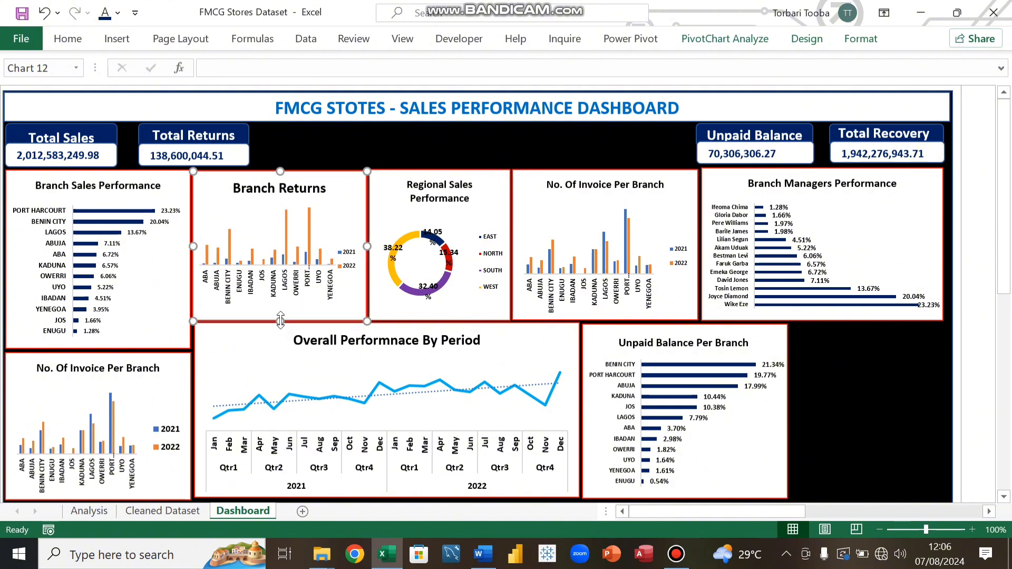
{"action": "left_click", "coordinate": [832, 383]}
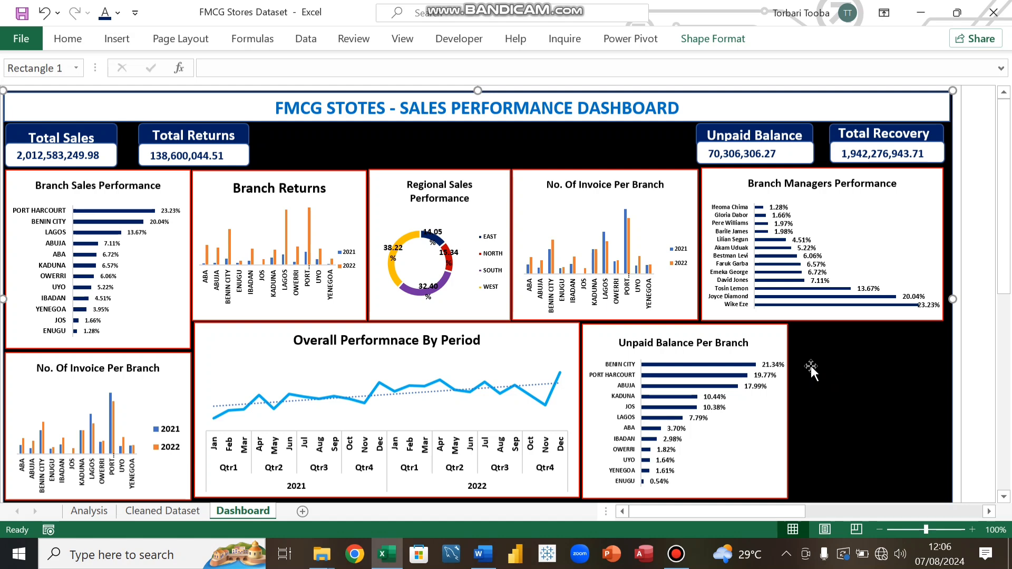
{"action": "left_click", "coordinate": [266, 339]}
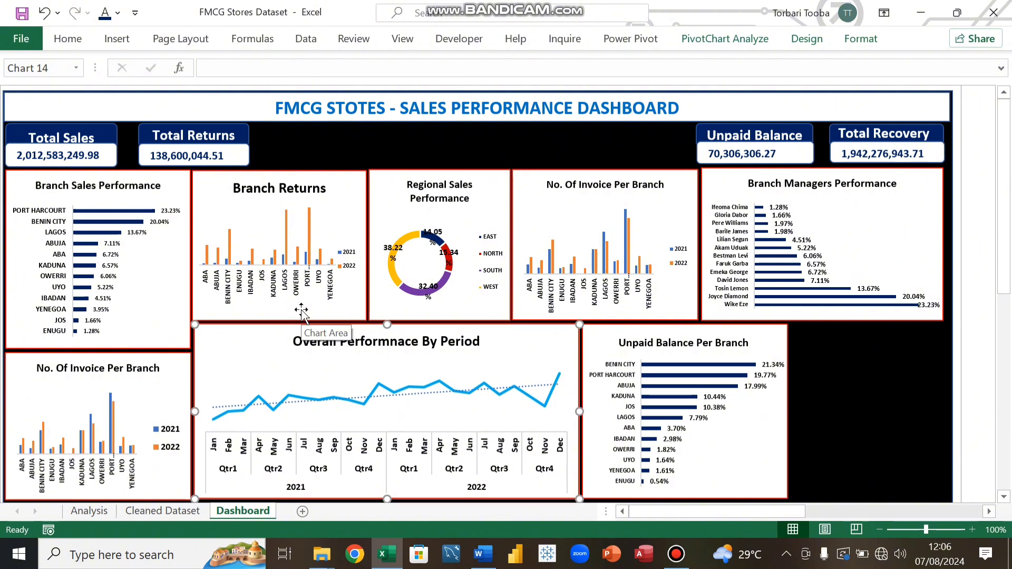
{"action": "left_click", "coordinate": [833, 328]}
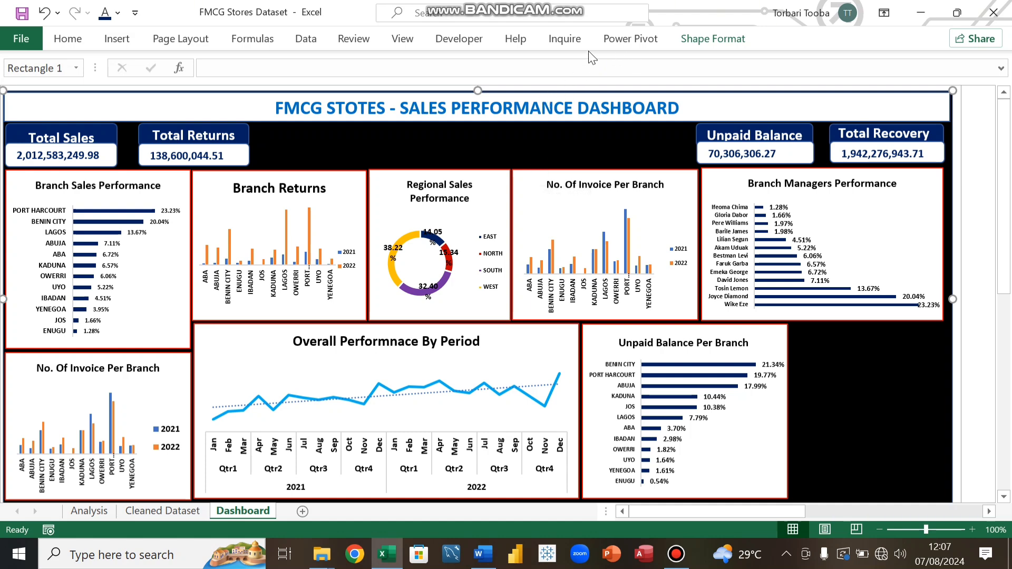
Step: Start inserting a slicer for the Regional Sales Performance pivot chart
{"action": "left_click", "coordinate": [498, 190]}
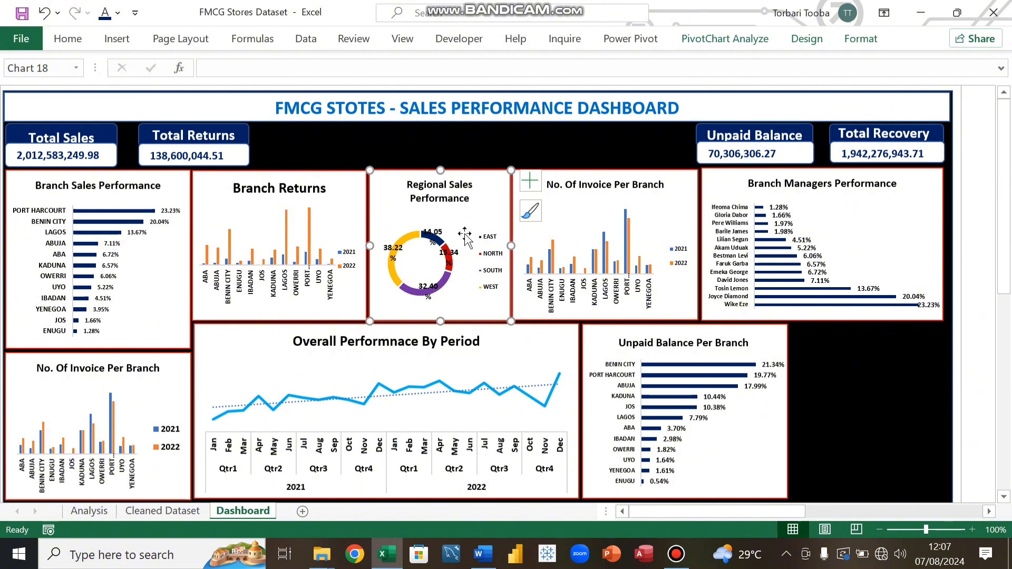
{"action": "left_click", "coordinate": [724, 39]}
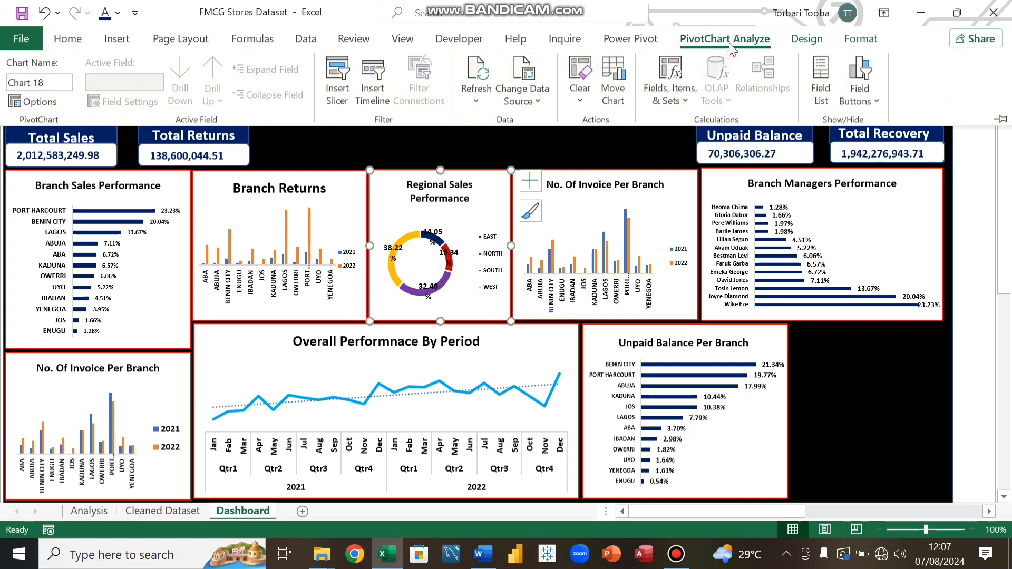
{"action": "left_click", "coordinate": [338, 93]}
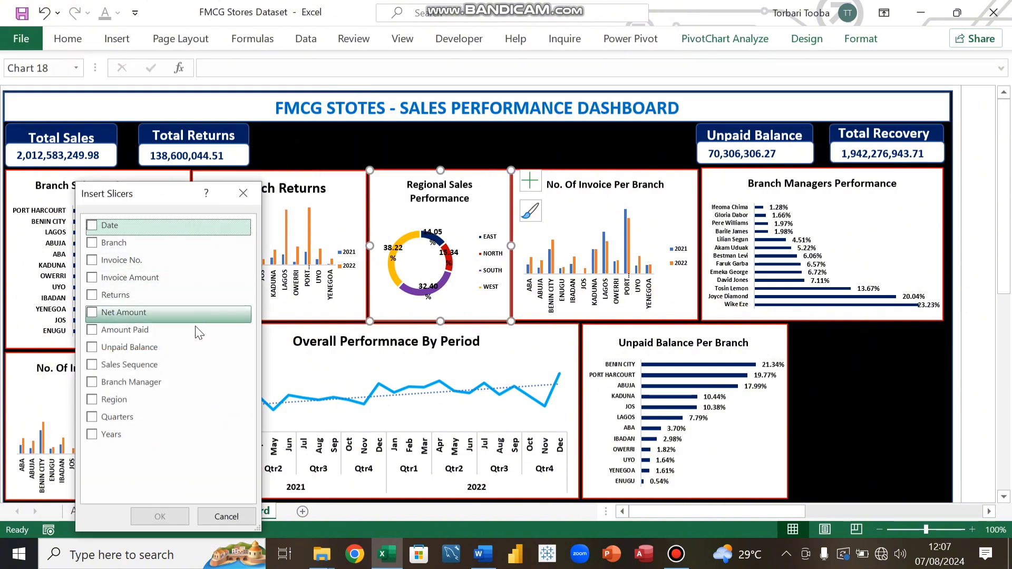
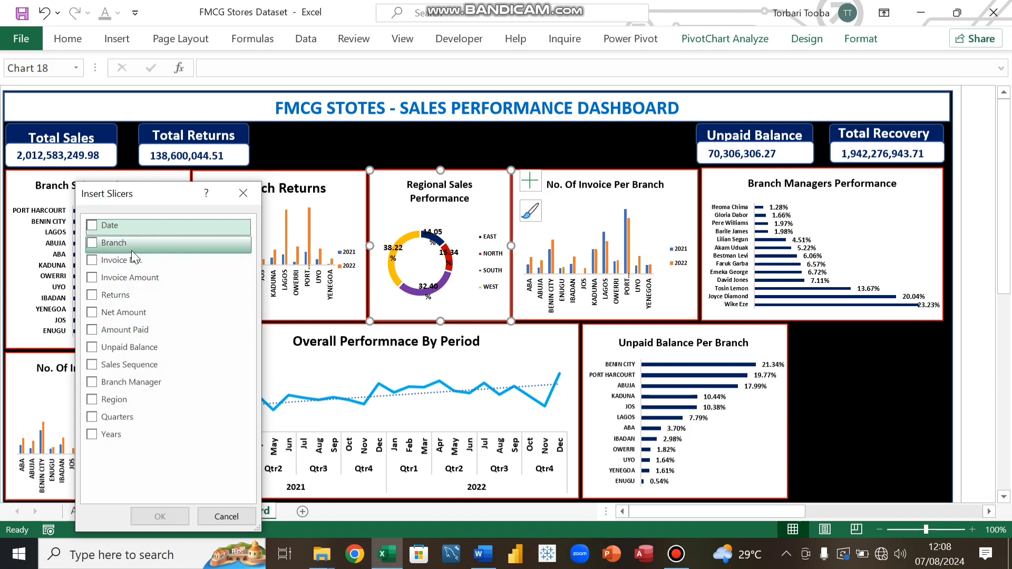
Step: Insert a Branch slicer for the Regional Sales Performance pivot chart
{"action": "left_click", "coordinate": [91, 243]}
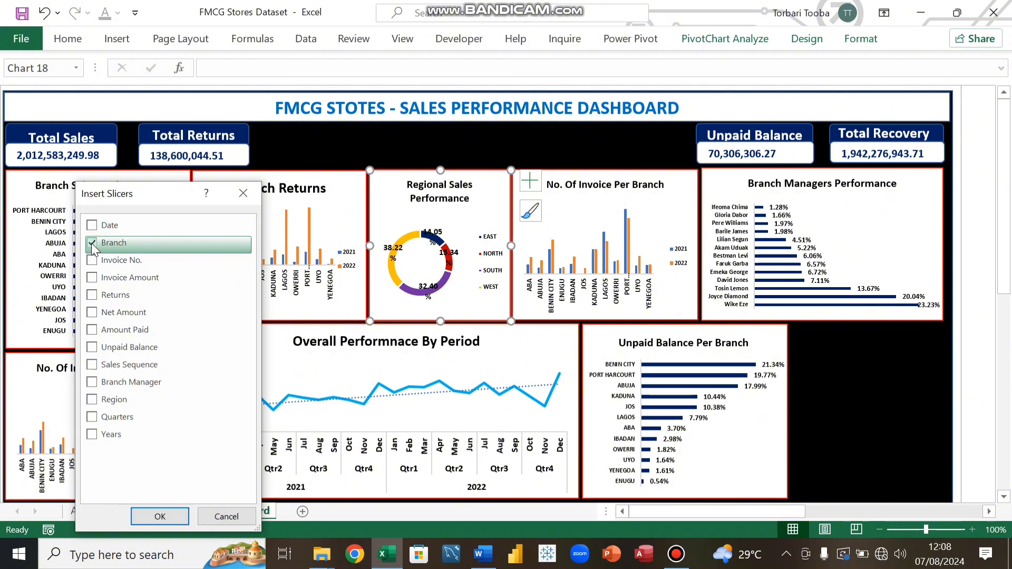
{"action": "left_click", "coordinate": [160, 516]}
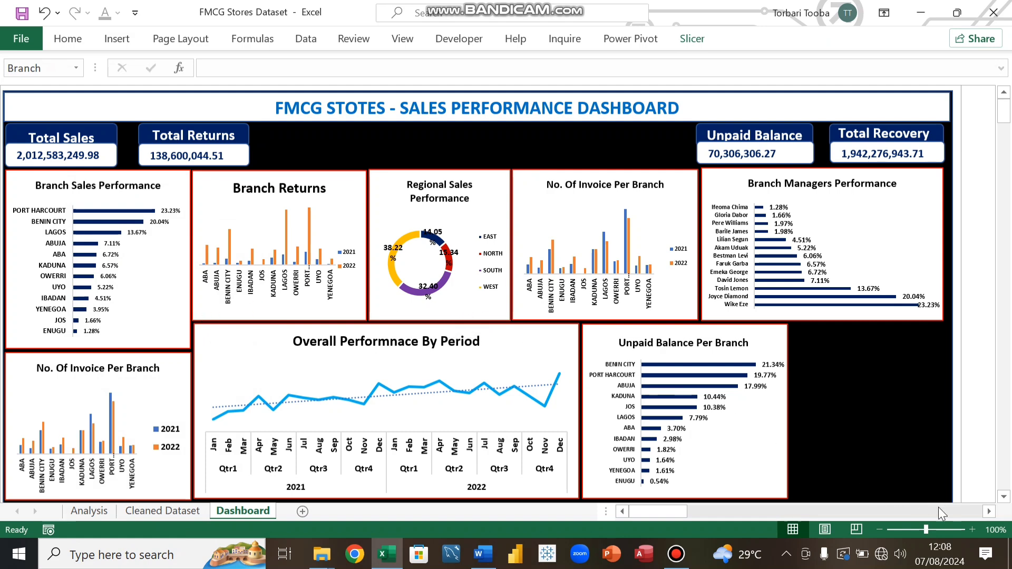
{"action": "left_click", "coordinate": [988, 511]}
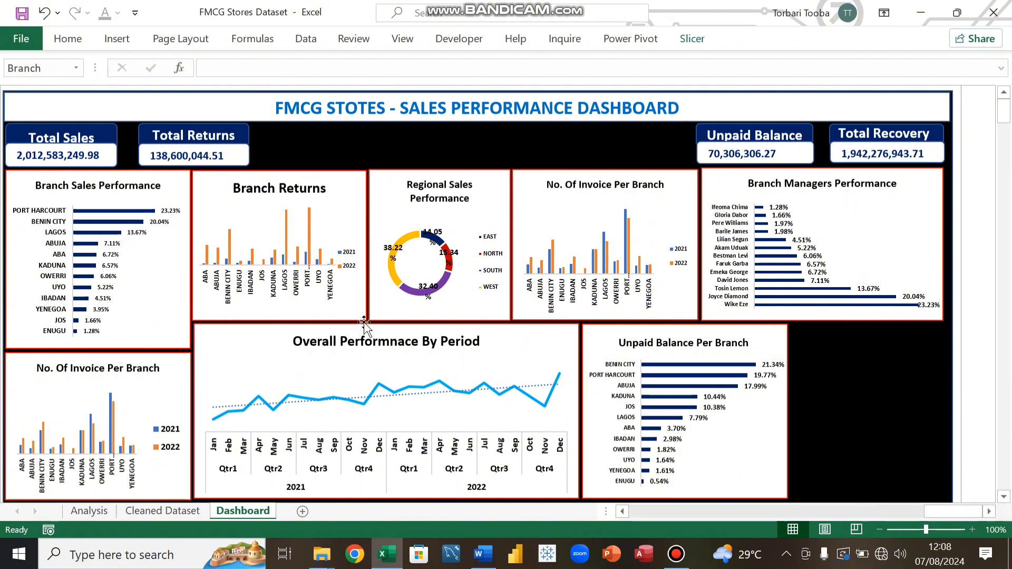
{"action": "left_click", "coordinate": [402, 39]}
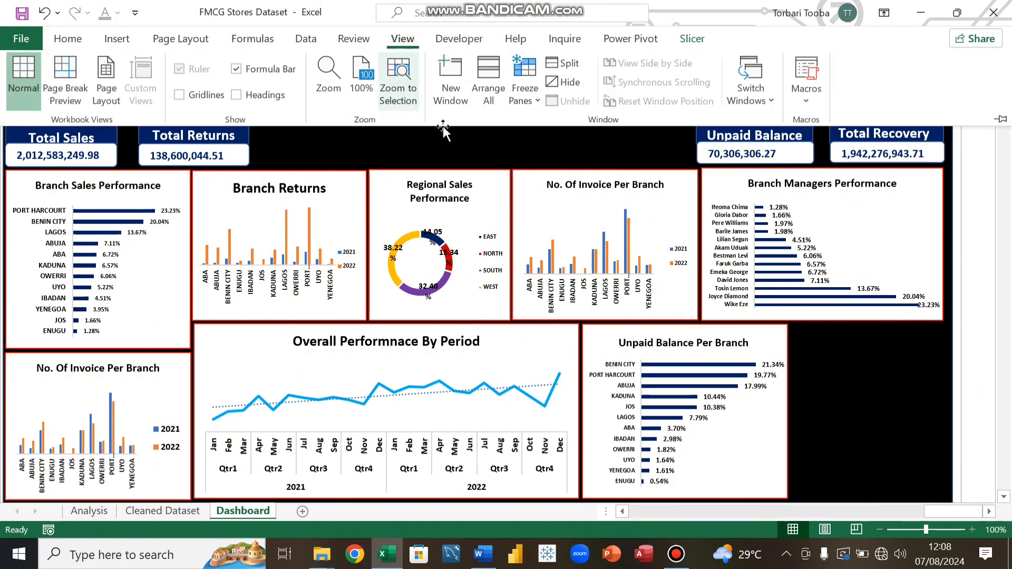
{"action": "left_click", "coordinate": [532, 97]}
{"action": "left_click", "coordinate": [567, 134]}
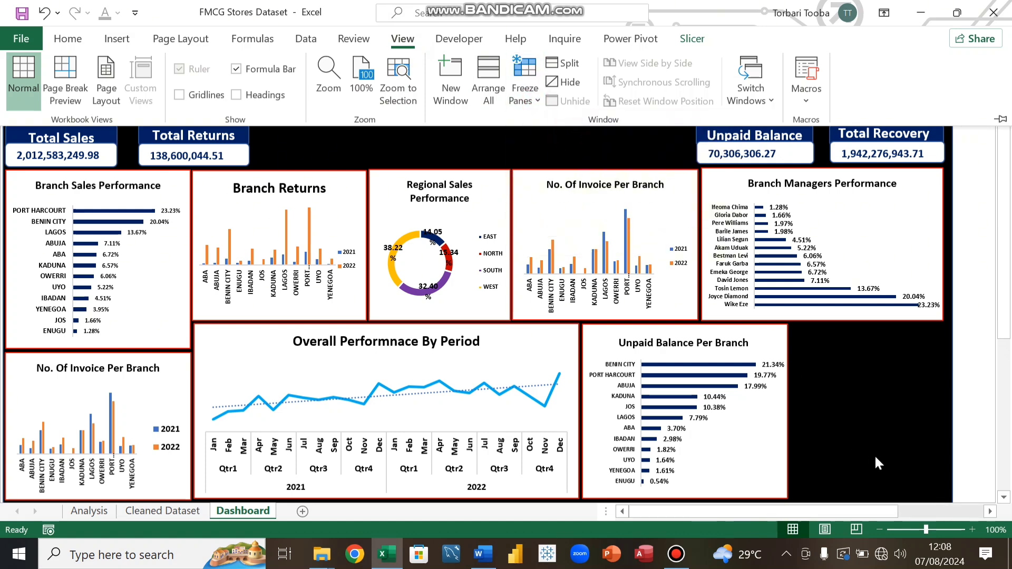
Step: Move the Branch slicer into the black area beside the Unpaid Balance Per Branch chart and shrink it to two rows
{"action": "left_click_drag", "start_coordinate": [859, 511], "coordinate": [950, 495]}
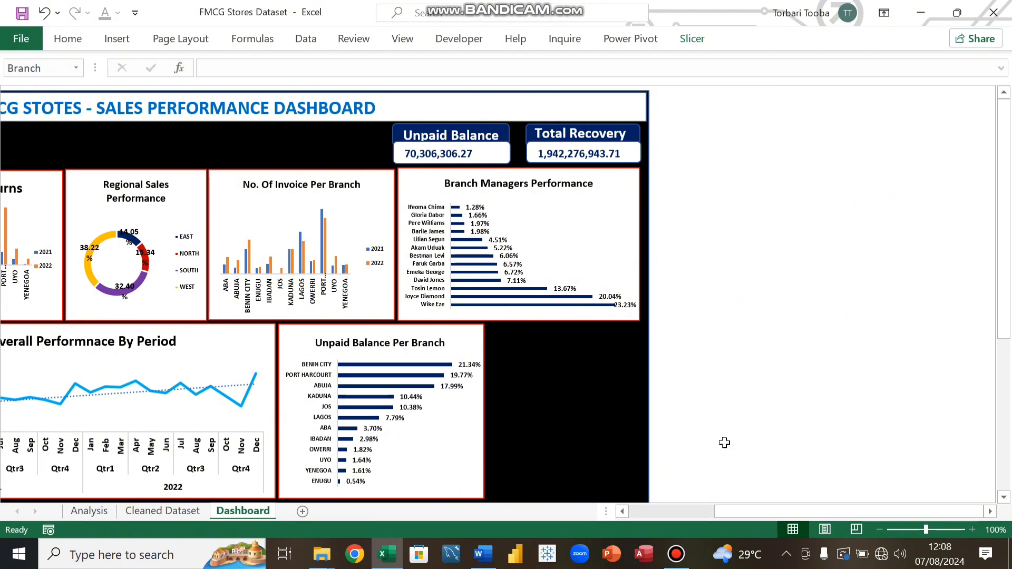
{"action": "left_click", "coordinate": [571, 447]}
{"action": "scroll", "coordinate": [579, 438], "scroll_direction": "down", "scroll_amount": 7}
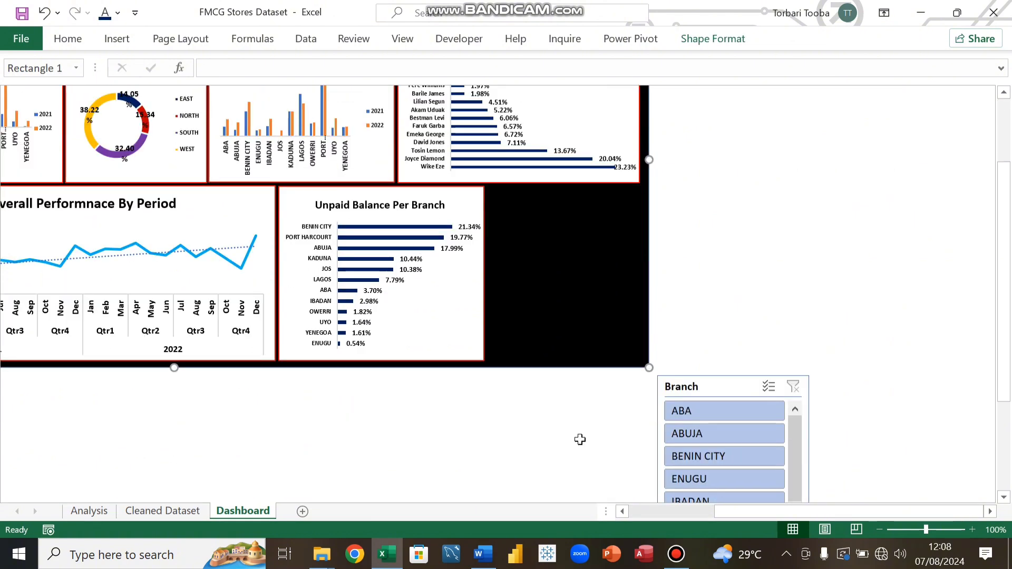
{"action": "scroll", "coordinate": [580, 436], "scroll_direction": "up", "scroll_amount": 3}
{"action": "scroll", "coordinate": [580, 437], "scroll_direction": "down", "scroll_amount": 1}
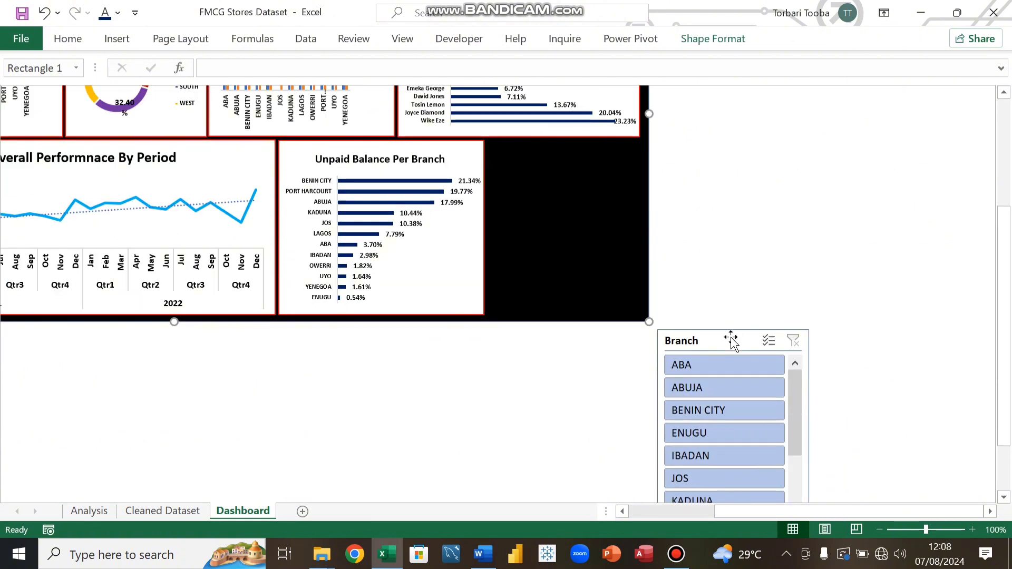
{"action": "left_click_drag", "start_coordinate": [727, 339], "coordinate": [583, 178]}
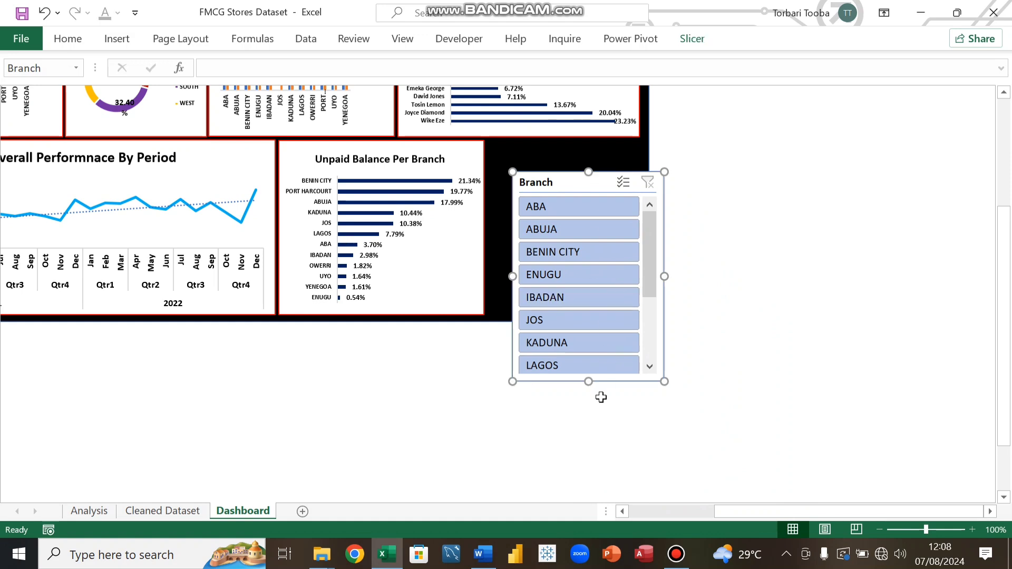
{"action": "left_click_drag", "start_coordinate": [591, 384], "coordinate": [575, 243]}
{"action": "left_click_drag", "start_coordinate": [556, 180], "coordinate": [537, 151]}
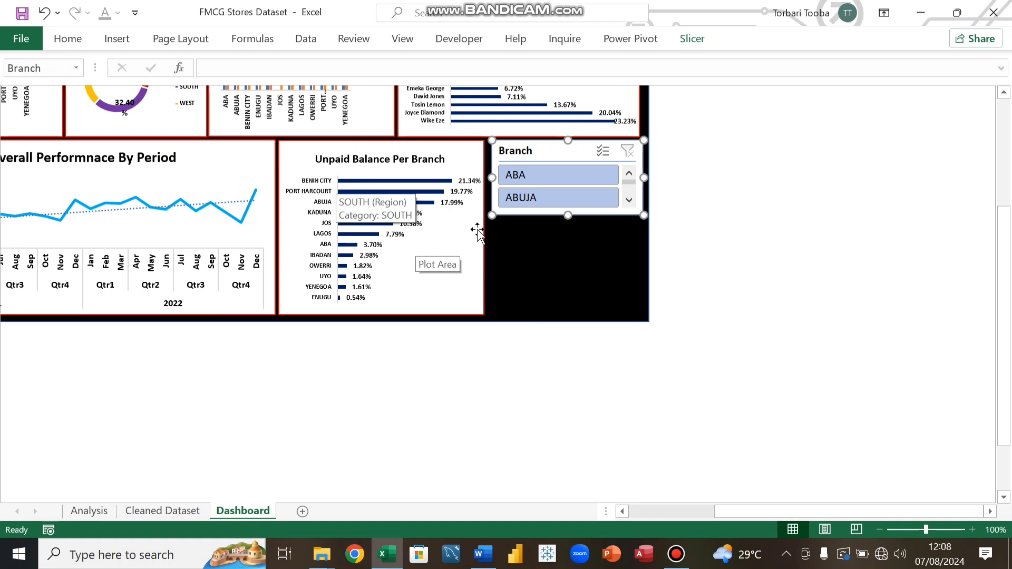
Step: Insert a Region slicer for the Unpaid Balance Per Branch pivot chart
{"action": "left_click", "coordinate": [68, 42]}
{"action": "left_click", "coordinate": [589, 289]}
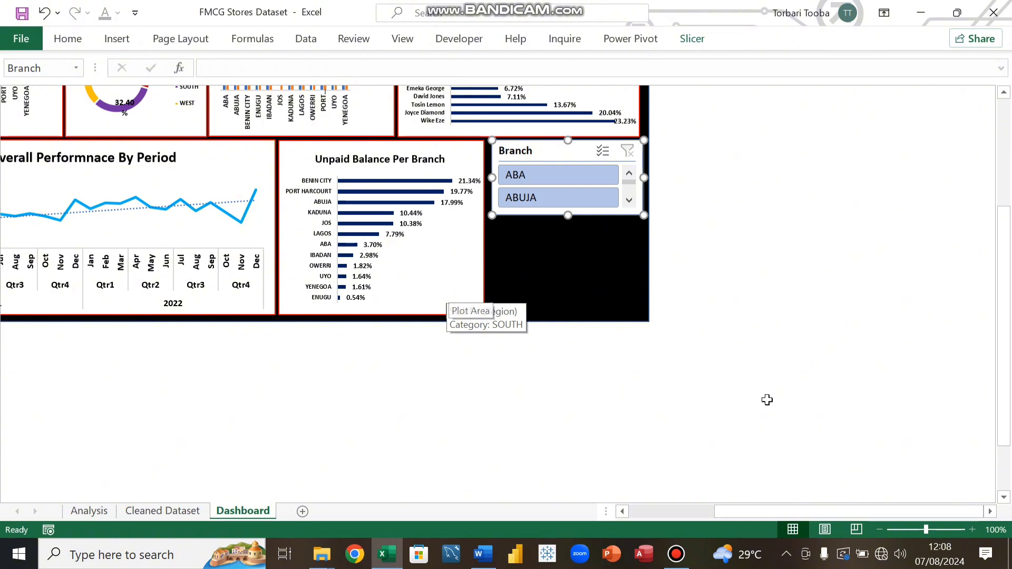
{"action": "left_click_drag", "start_coordinate": [767, 512], "coordinate": [707, 512]}
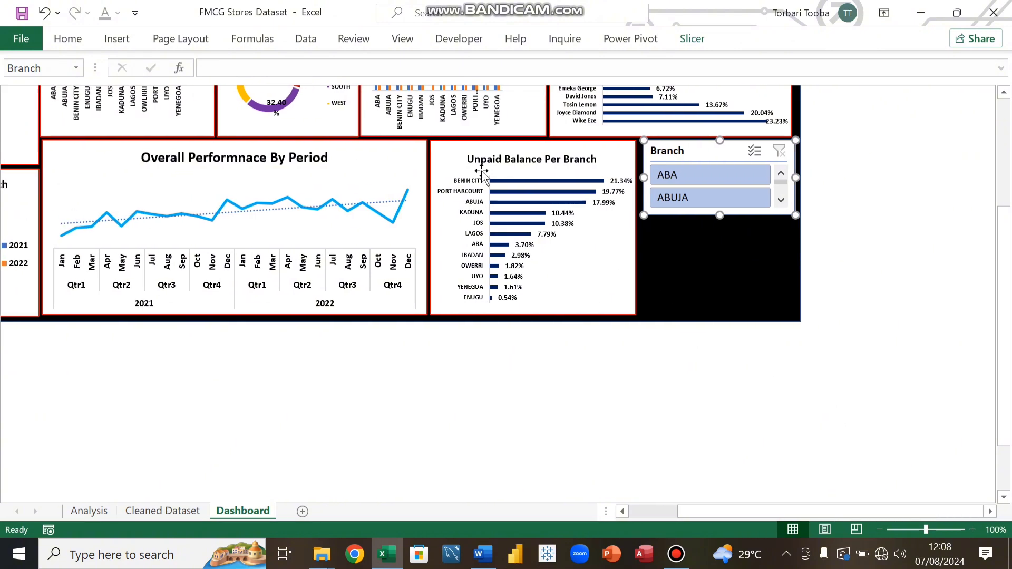
{"action": "left_click", "coordinate": [453, 164]}
{"action": "left_click", "coordinate": [706, 40]}
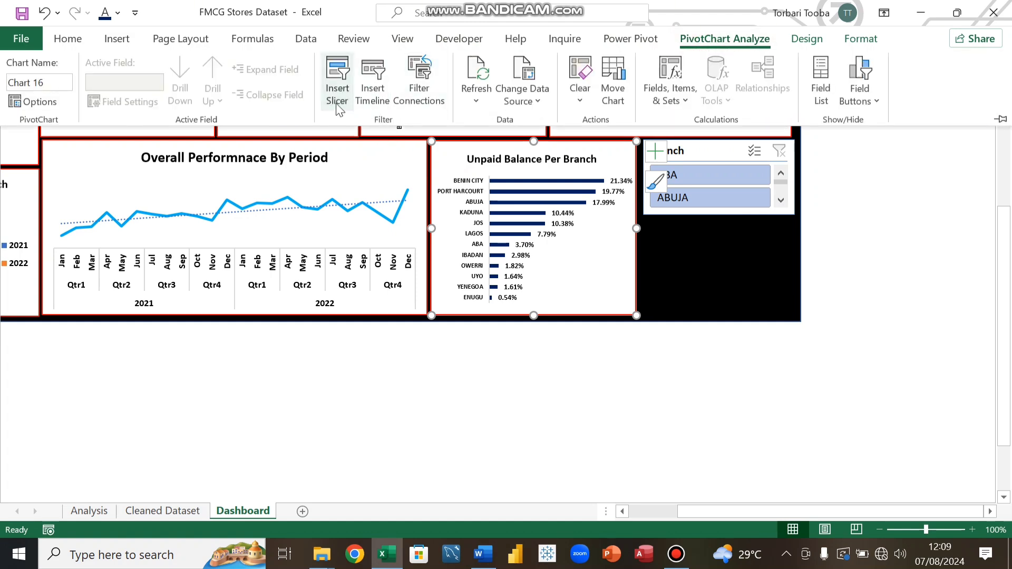
{"action": "left_click", "coordinate": [338, 105]}
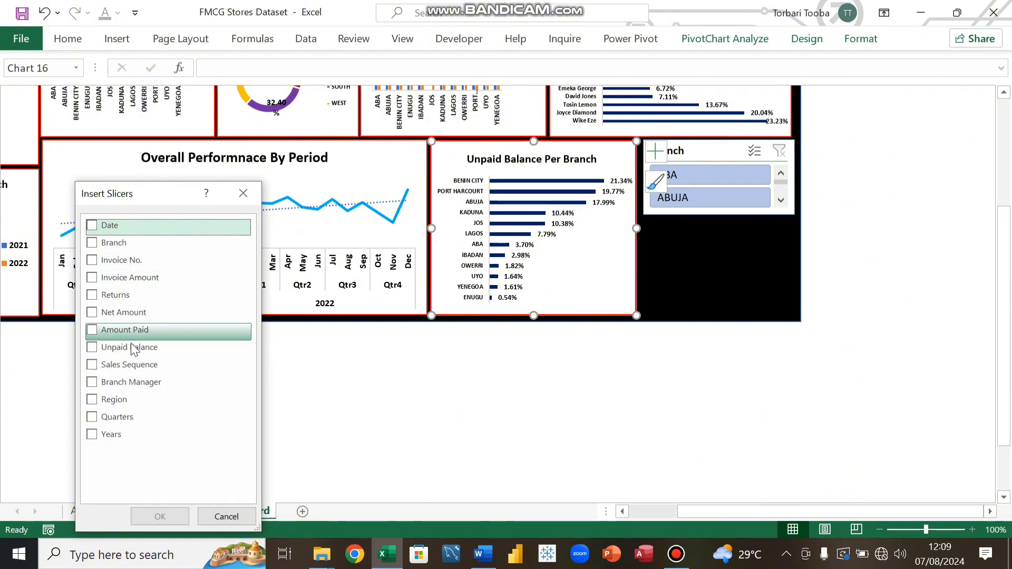
{"action": "left_click", "coordinate": [92, 402]}
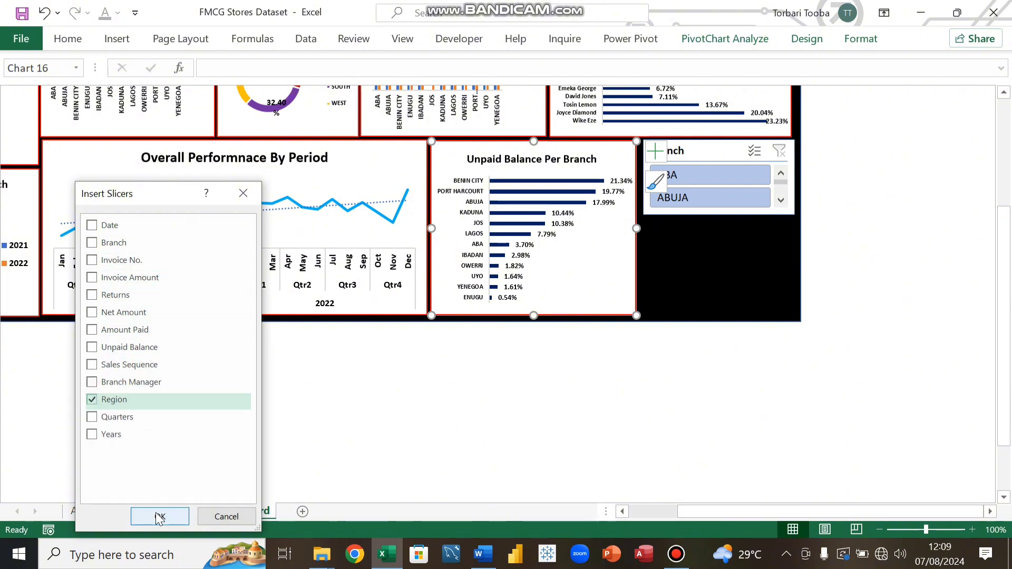
{"action": "left_click", "coordinate": [157, 516]}
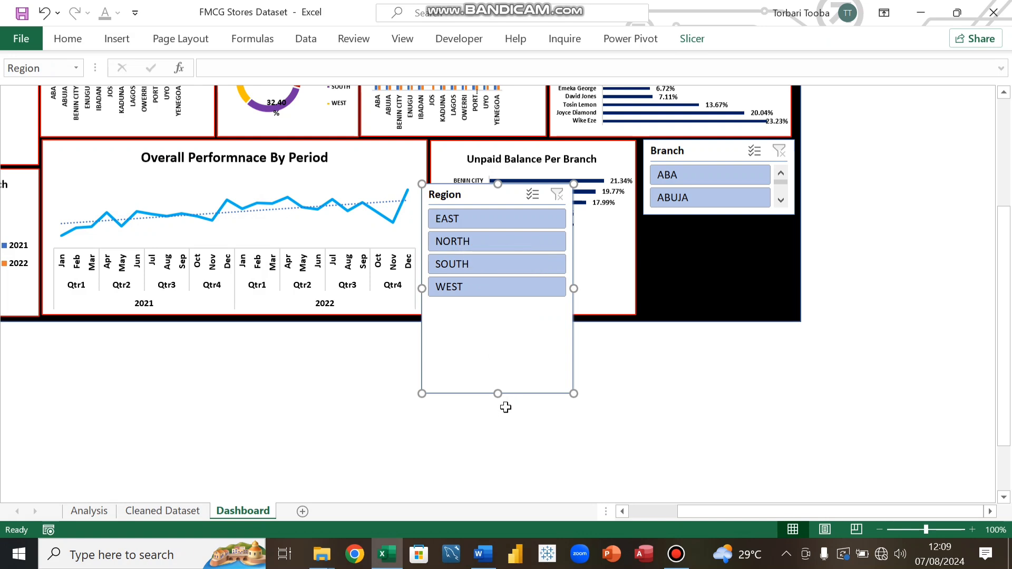
Step: Resize the Region slicer and stack it below the Branch slicer, aligning both slicers' edges within the black background
{"action": "left_click_drag", "start_coordinate": [502, 394], "coordinate": [484, 303]}
{"action": "left_click_drag", "start_coordinate": [474, 193], "coordinate": [700, 227]}
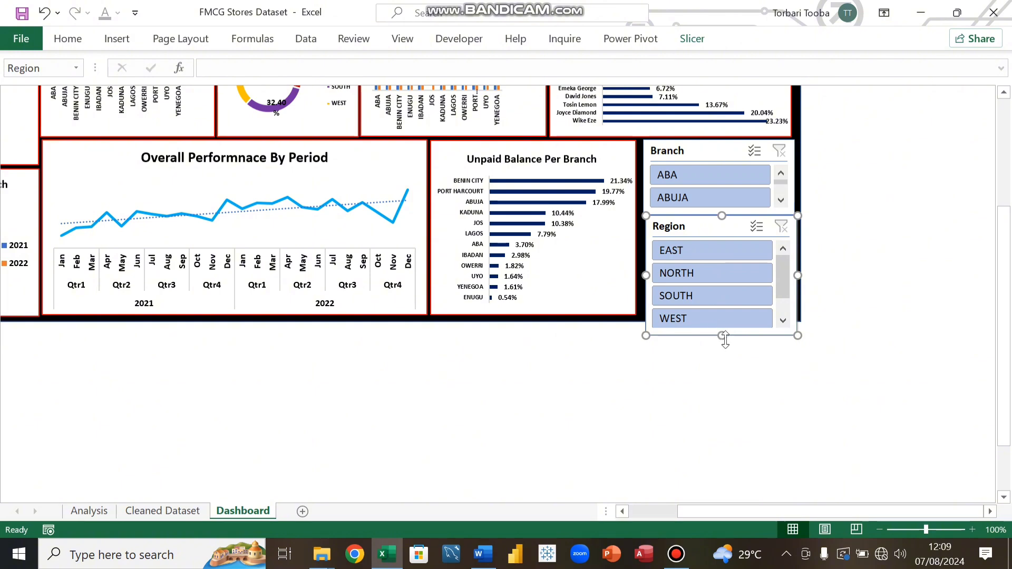
{"action": "left_click_drag", "start_coordinate": [722, 335], "coordinate": [716, 310]}
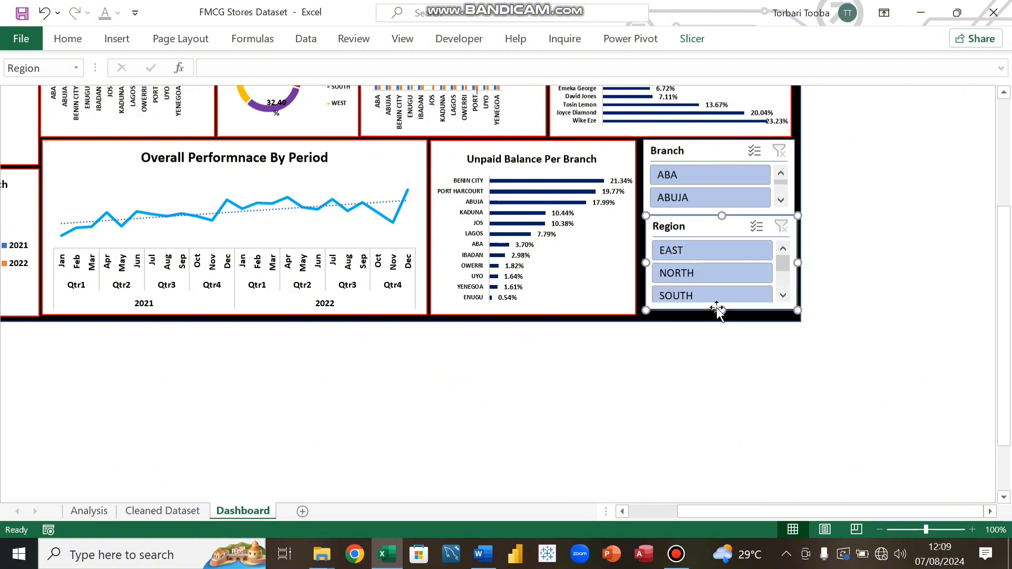
{"action": "left_click_drag", "start_coordinate": [721, 216], "coordinate": [720, 221]}
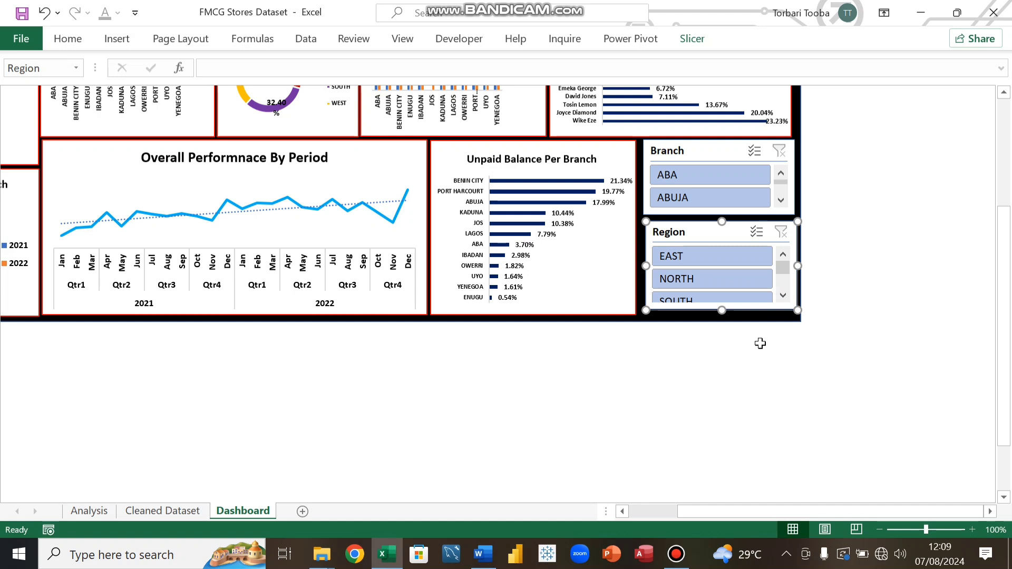
{"action": "left_click_drag", "start_coordinate": [647, 265], "coordinate": [641, 266]}
{"action": "left_click_drag", "start_coordinate": [643, 180], "coordinate": [639, 181]}
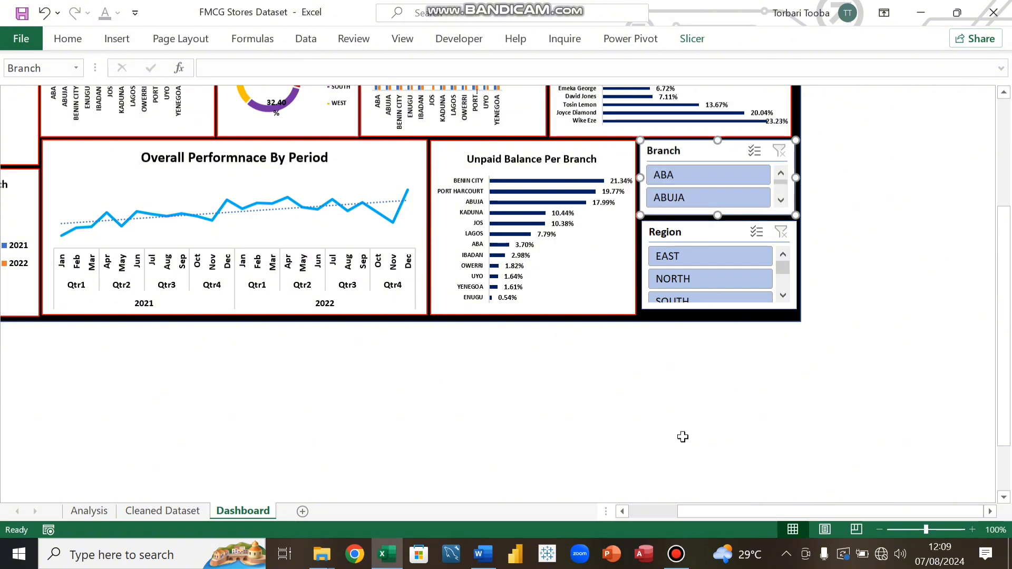
Step: Hide the formula bar
{"action": "left_click_drag", "start_coordinate": [769, 511], "coordinate": [720, 511]}
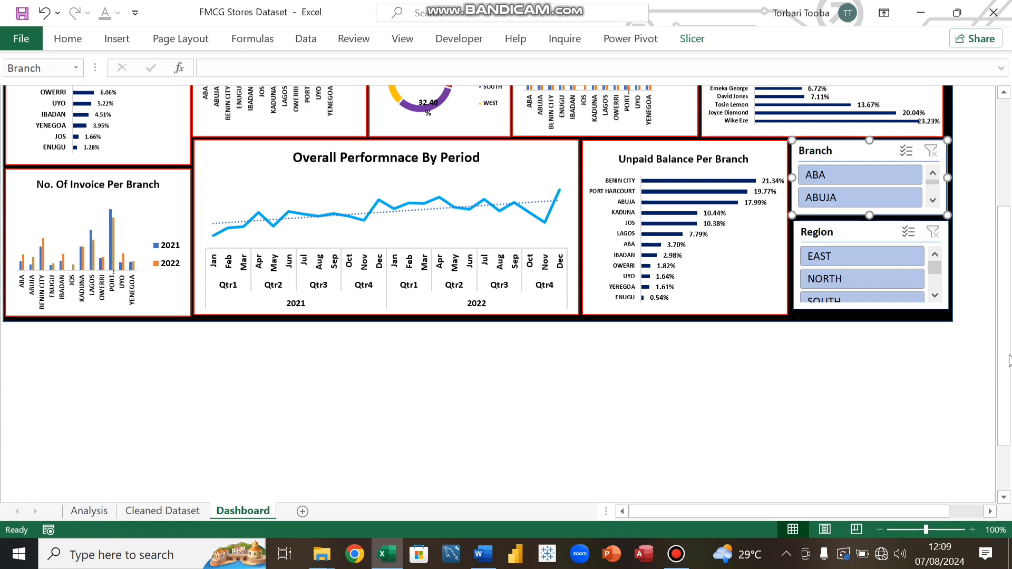
{"action": "left_click_drag", "start_coordinate": [1007, 361], "coordinate": [1001, 251]}
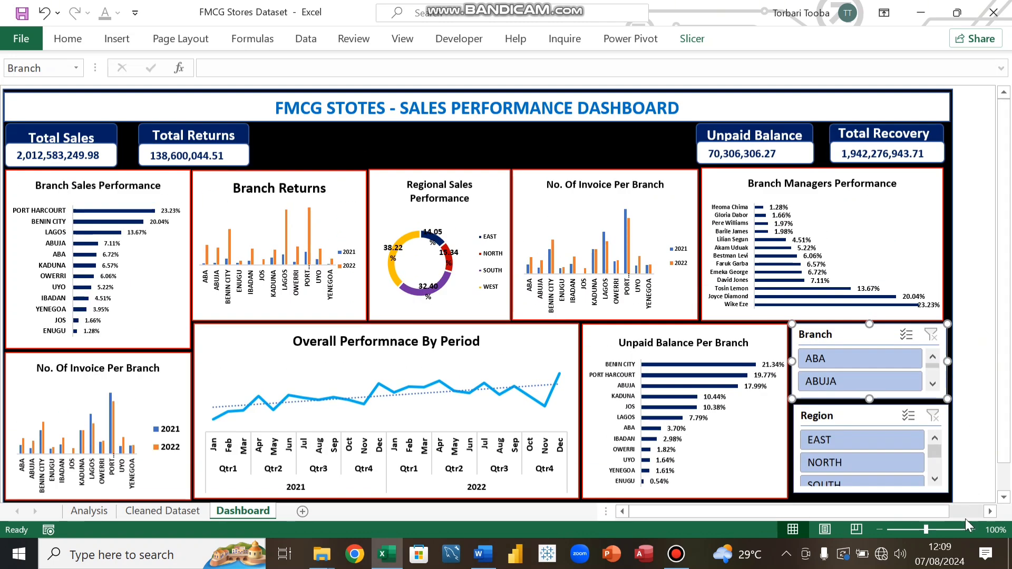
{"action": "left_click", "coordinate": [623, 510]}
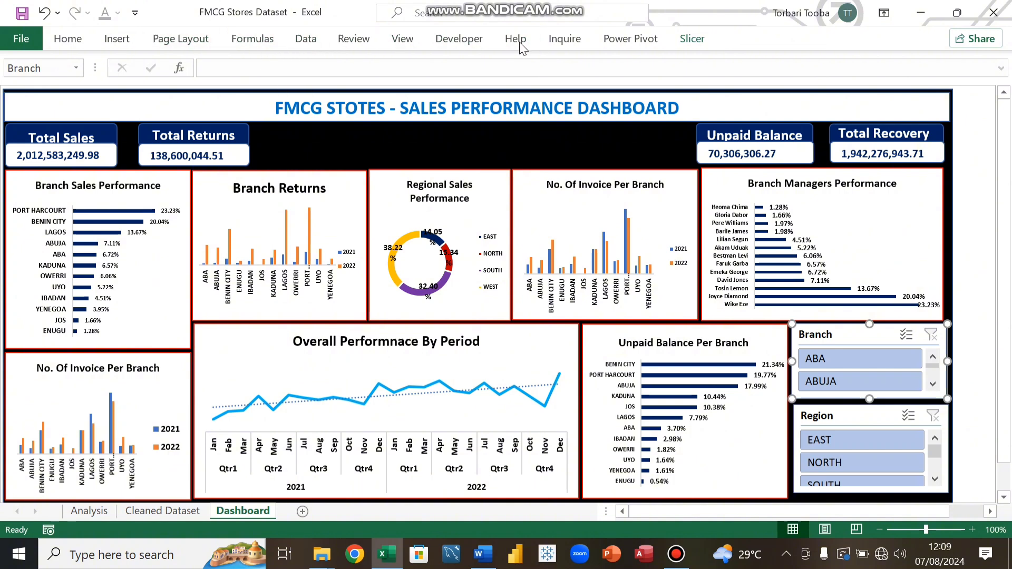
{"action": "left_click", "coordinate": [402, 39]}
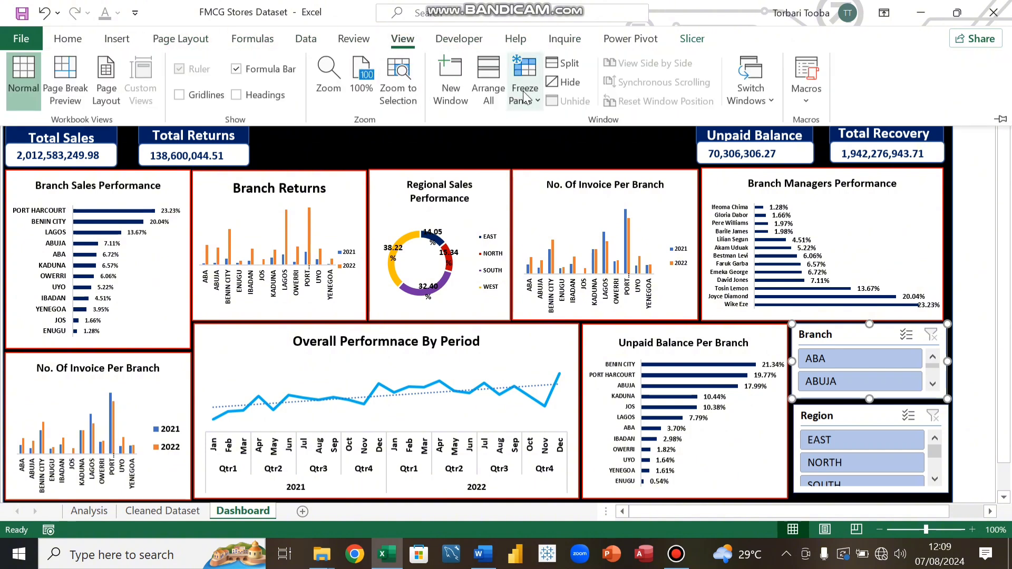
{"action": "left_click", "coordinate": [237, 69]}
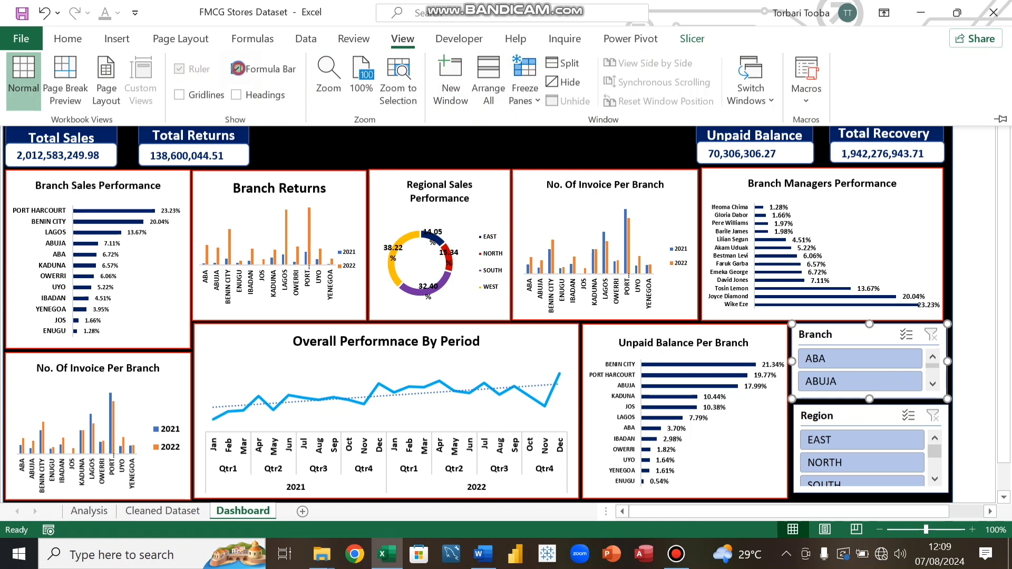
{"action": "left_click", "coordinate": [680, 489]}
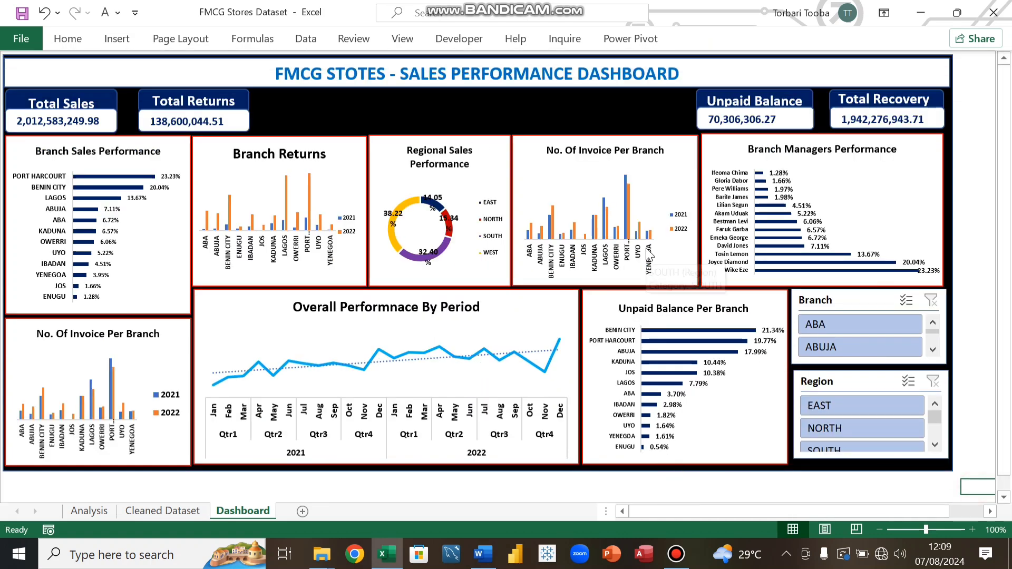
Step: Freeze panes at the current selection
{"action": "left_click", "coordinate": [402, 43]}
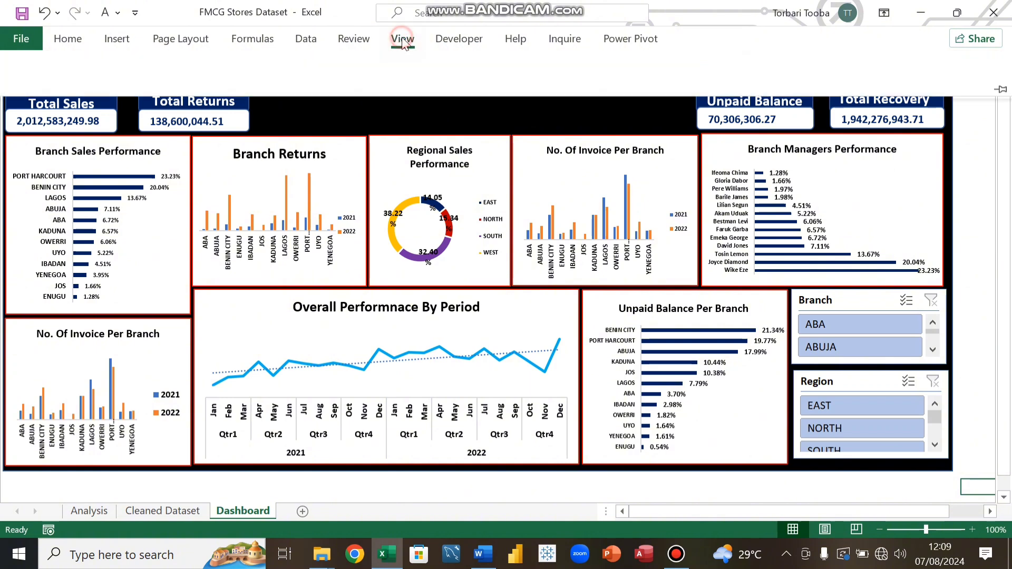
{"action": "left_click", "coordinate": [522, 105]}
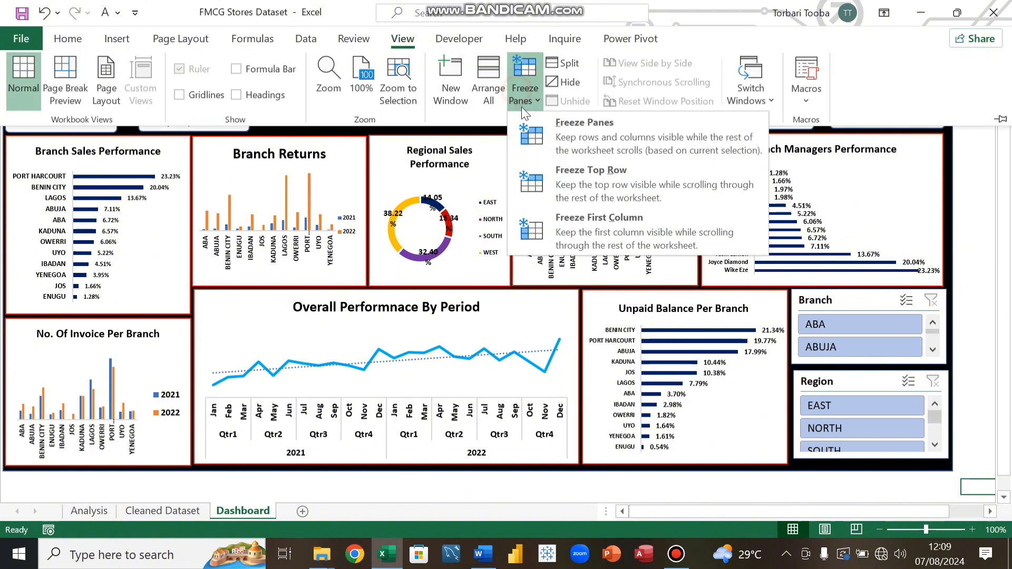
{"action": "left_click", "coordinate": [589, 131]}
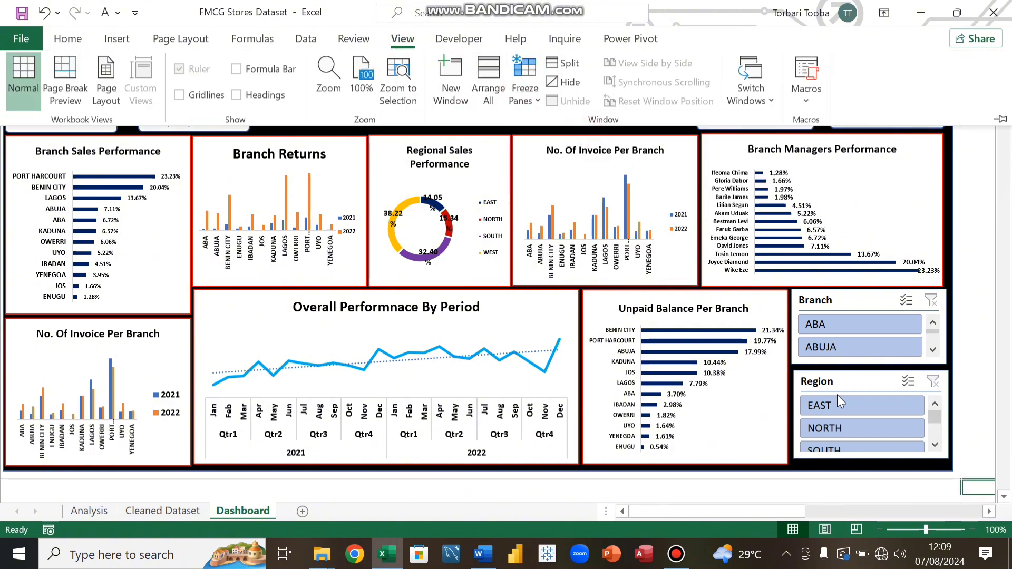
{"action": "left_click", "coordinate": [862, 492]}
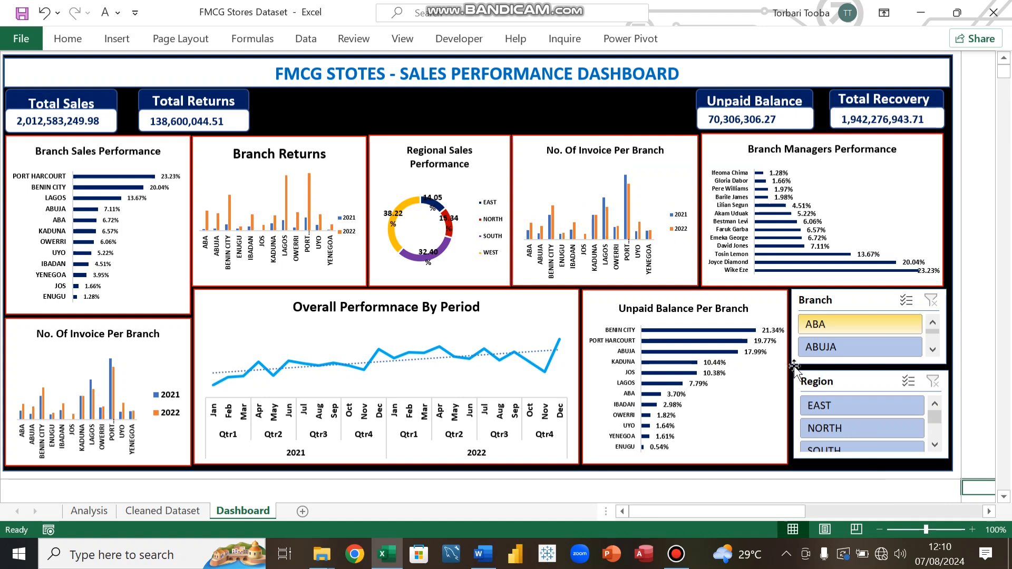
Step: Test the Branch slicer by filtering to ABA and clearing the filter
{"action": "left_click", "coordinate": [859, 321]}
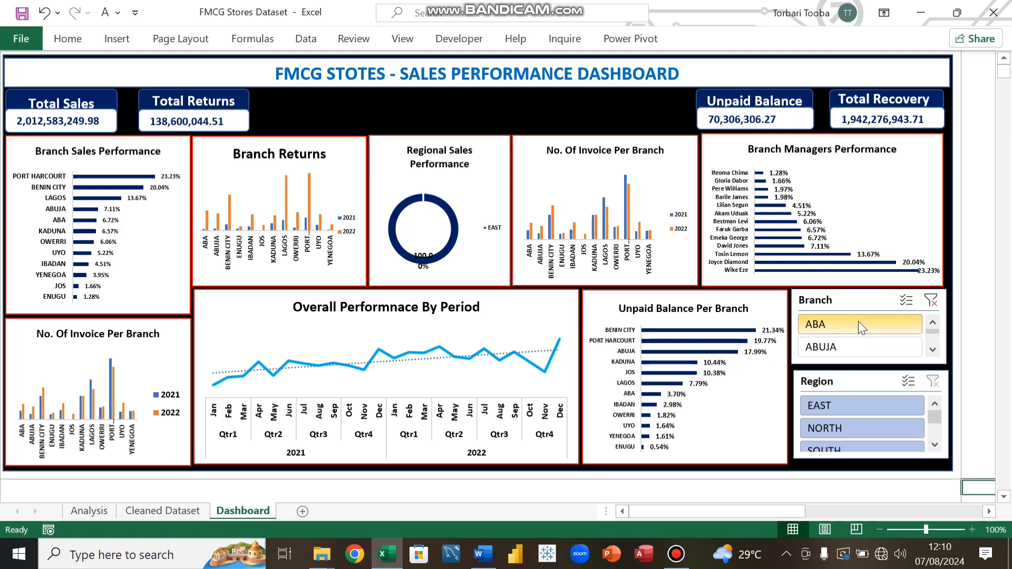
{"action": "left_click", "coordinate": [935, 305]}
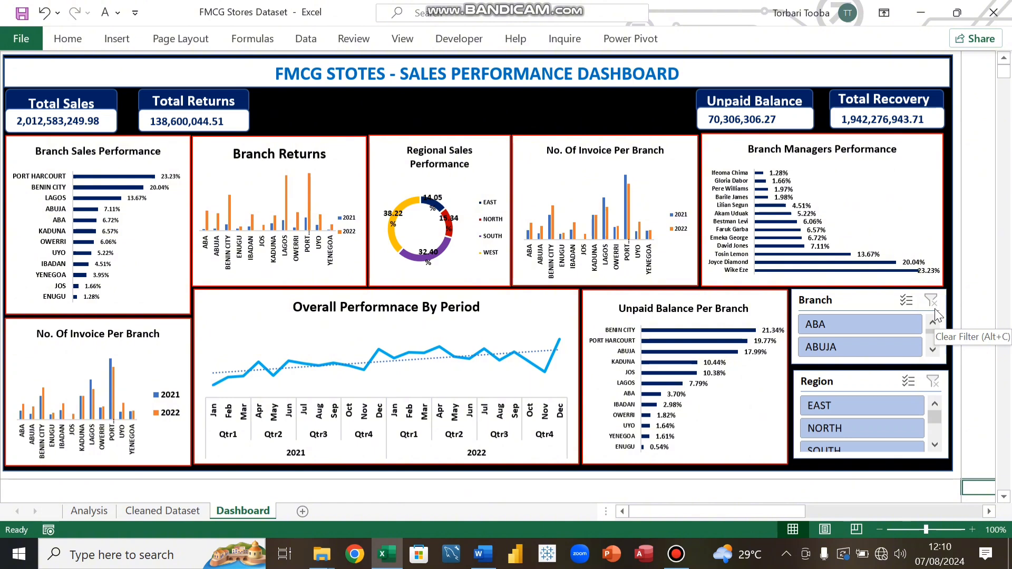
Step: Connect the Branch slicer to every pivot table, PivotTable1 through PivotTable11, through its report connections
{"action": "left_click", "coordinate": [863, 302]}
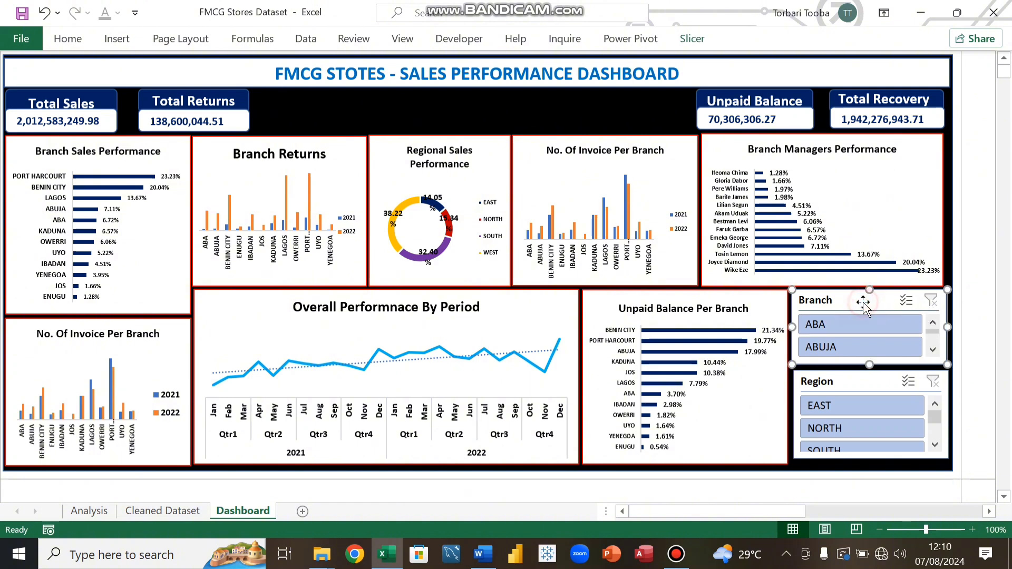
{"action": "right_click", "coordinate": [863, 303]}
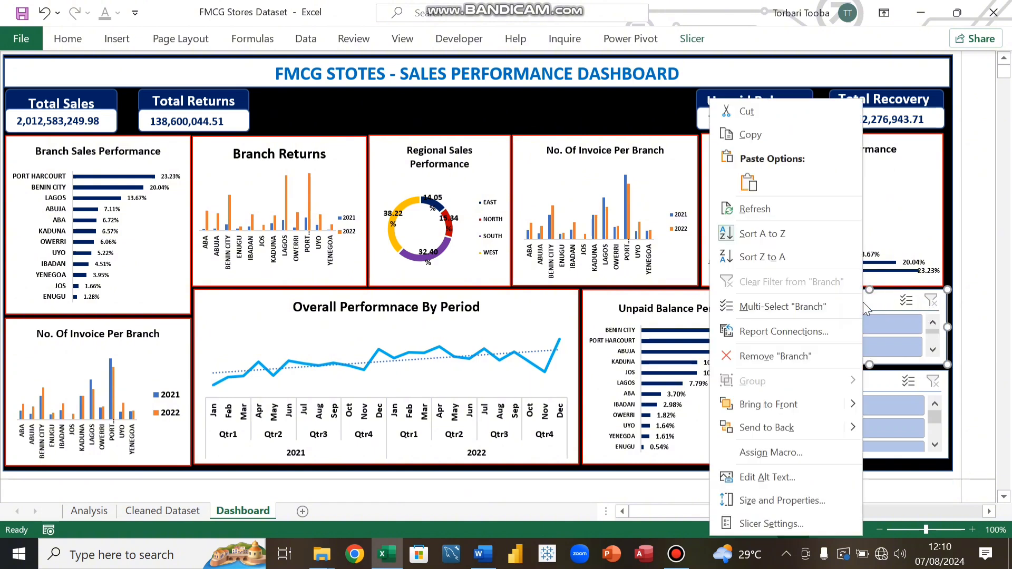
{"action": "left_click", "coordinate": [776, 333]}
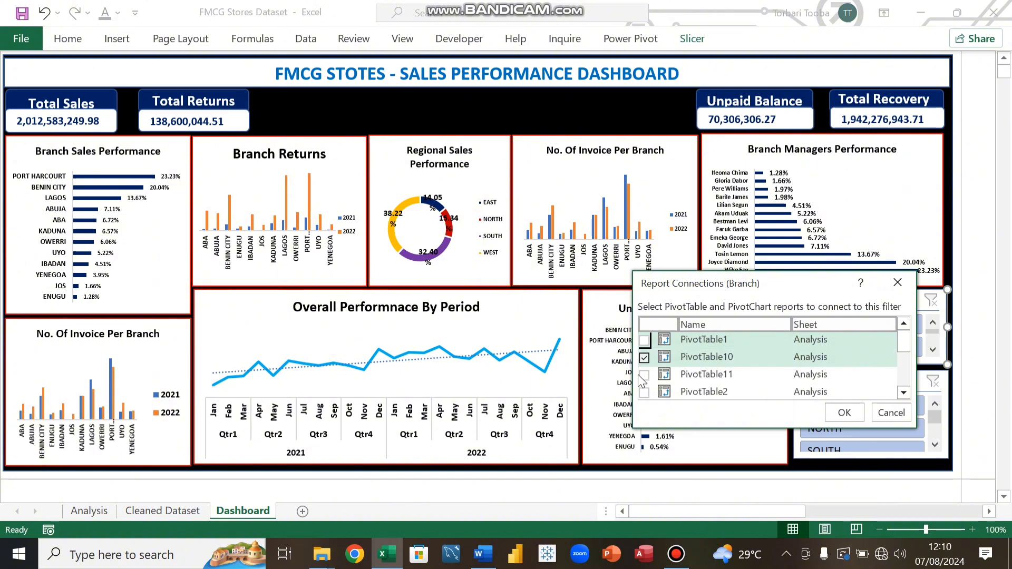
{"action": "left_click", "coordinate": [644, 340]}
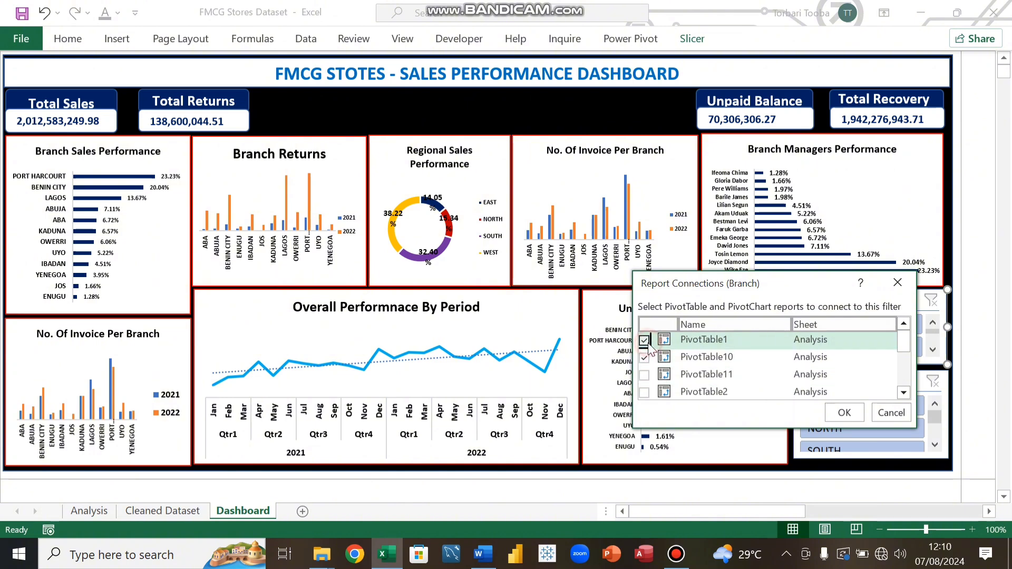
{"action": "left_click", "coordinate": [643, 374]}
{"action": "scroll", "coordinate": [645, 377], "scroll_direction": "down", "scroll_amount": 1}
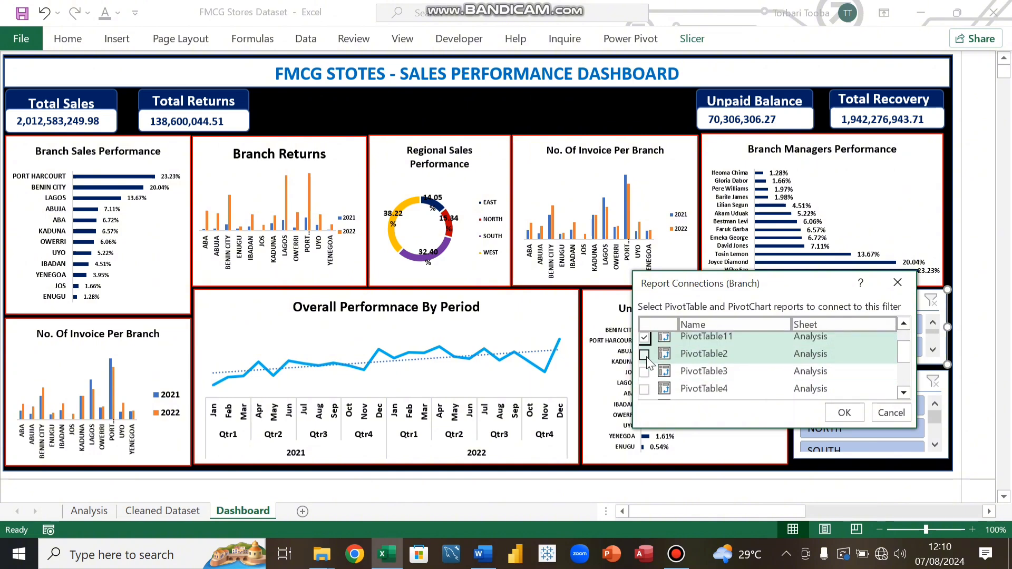
{"action": "left_click", "coordinate": [644, 354]}
{"action": "left_click", "coordinate": [644, 372]}
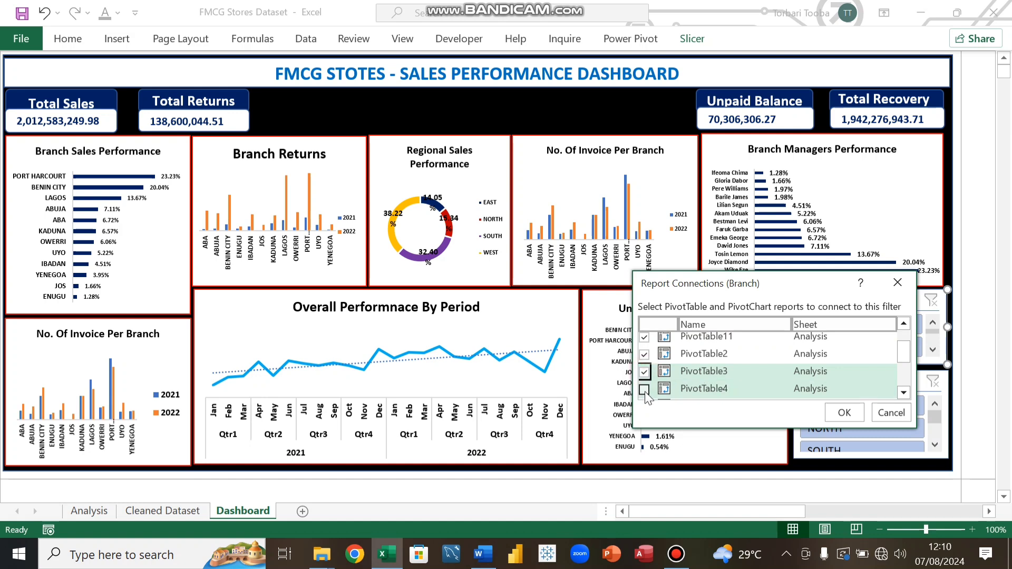
{"action": "left_click", "coordinate": [644, 389]}
{"action": "scroll", "coordinate": [654, 389], "scroll_direction": "down", "scroll_amount": 1}
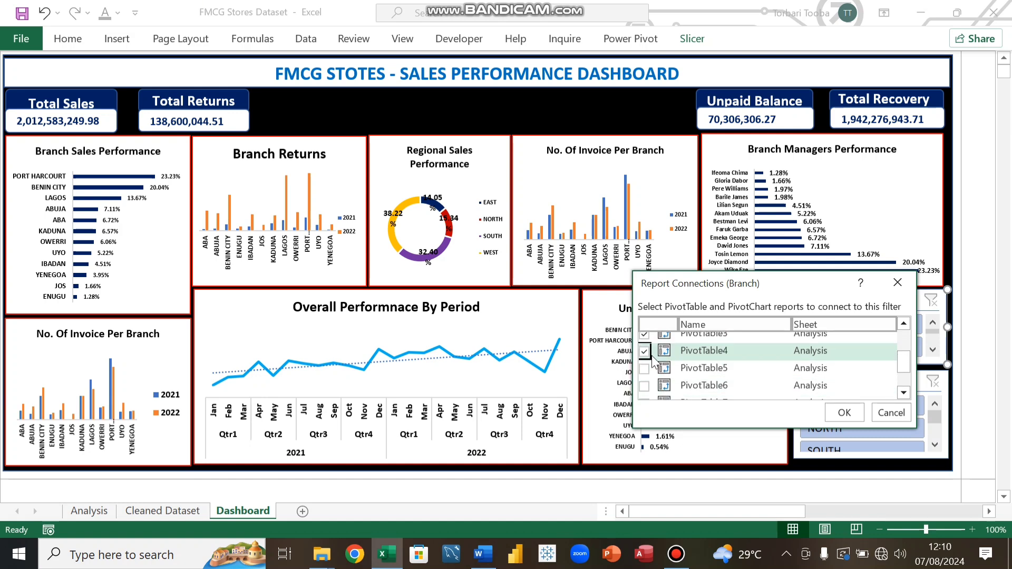
{"action": "left_click", "coordinate": [644, 368]}
{"action": "left_click", "coordinate": [643, 385]}
{"action": "scroll", "coordinate": [648, 382], "scroll_direction": "down", "scroll_amount": 1}
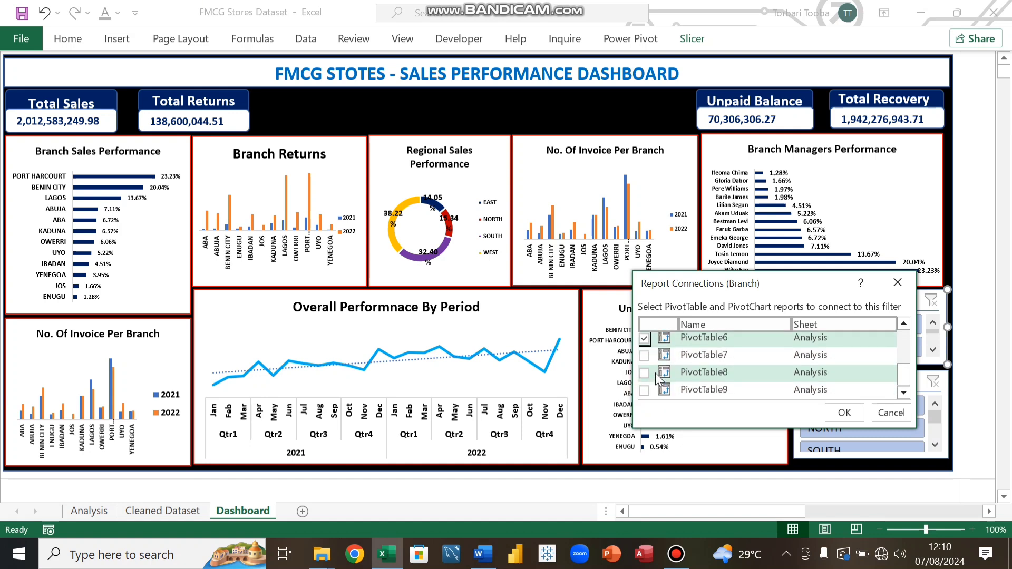
{"action": "left_click", "coordinate": [644, 373]}
{"action": "scroll", "coordinate": [648, 376], "scroll_direction": "down", "scroll_amount": 1}
{"action": "left_click", "coordinate": [644, 373]}
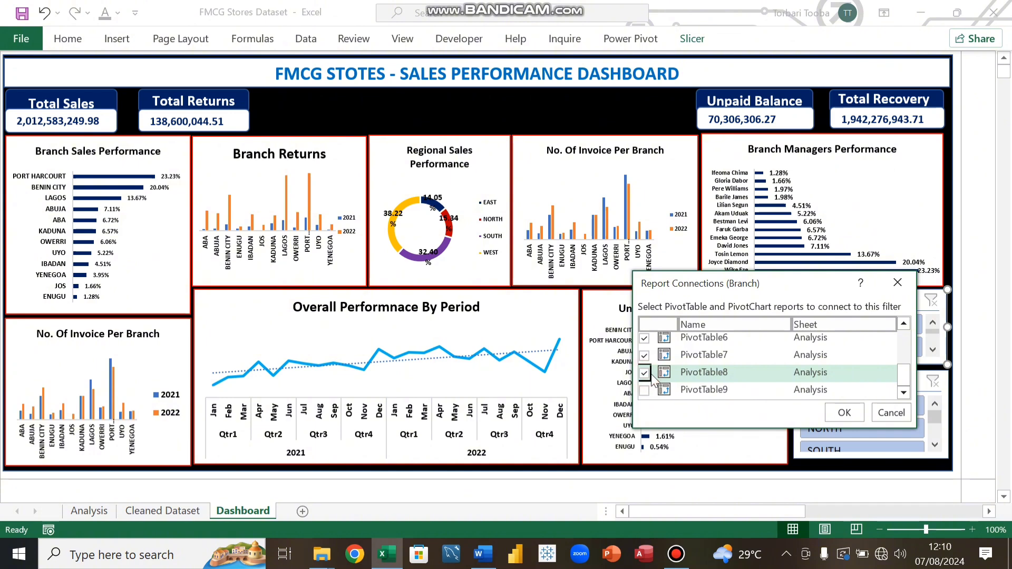
{"action": "left_click", "coordinate": [643, 390]}
{"action": "scroll", "coordinate": [691, 377], "scroll_direction": "up", "scroll_amount": 3}
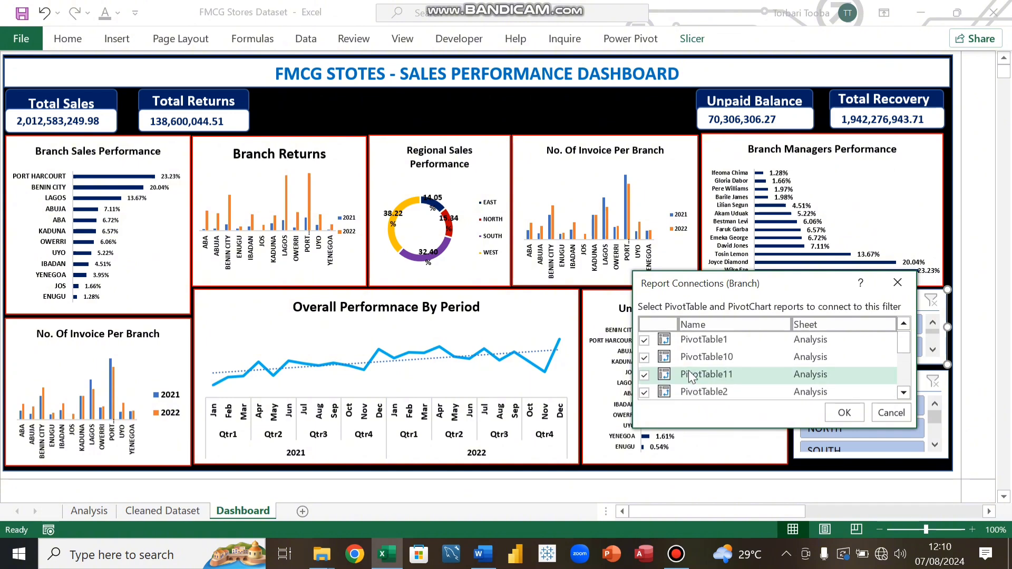
{"action": "scroll", "coordinate": [690, 376], "scroll_direction": "down", "scroll_amount": 3}
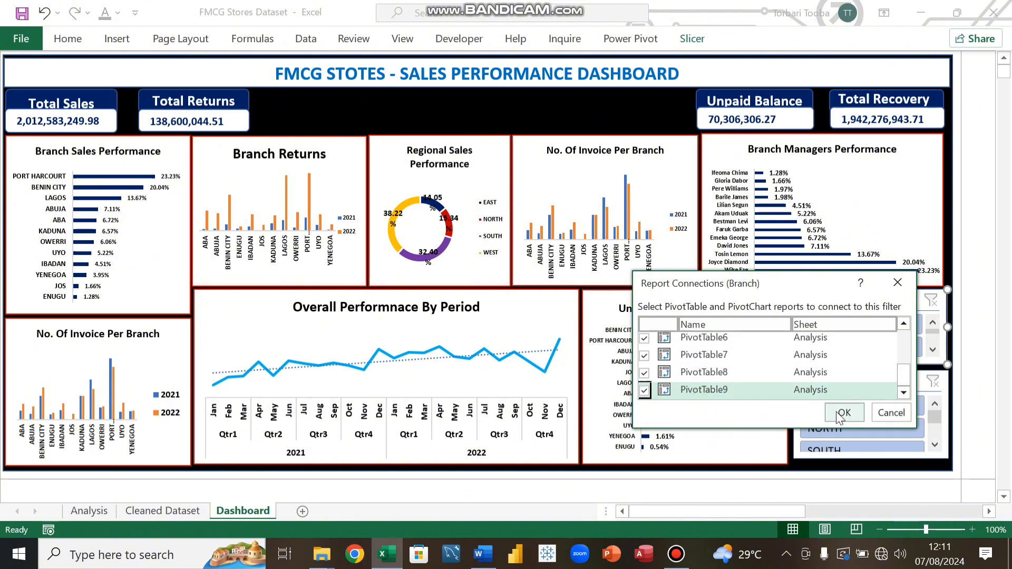
{"action": "scroll", "coordinate": [660, 364], "scroll_direction": "up", "scroll_amount": 3}
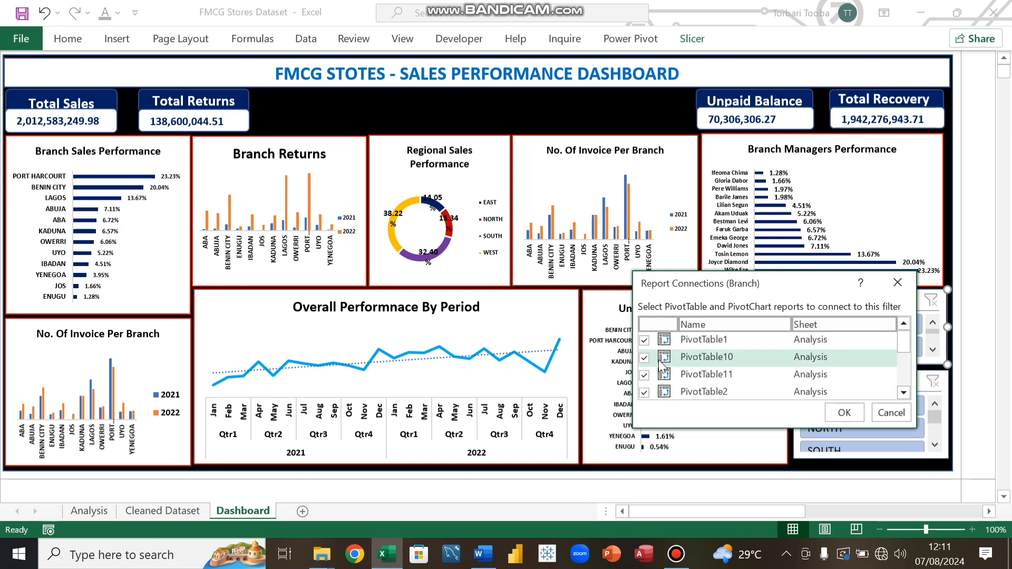
{"action": "left_click", "coordinate": [845, 413]}
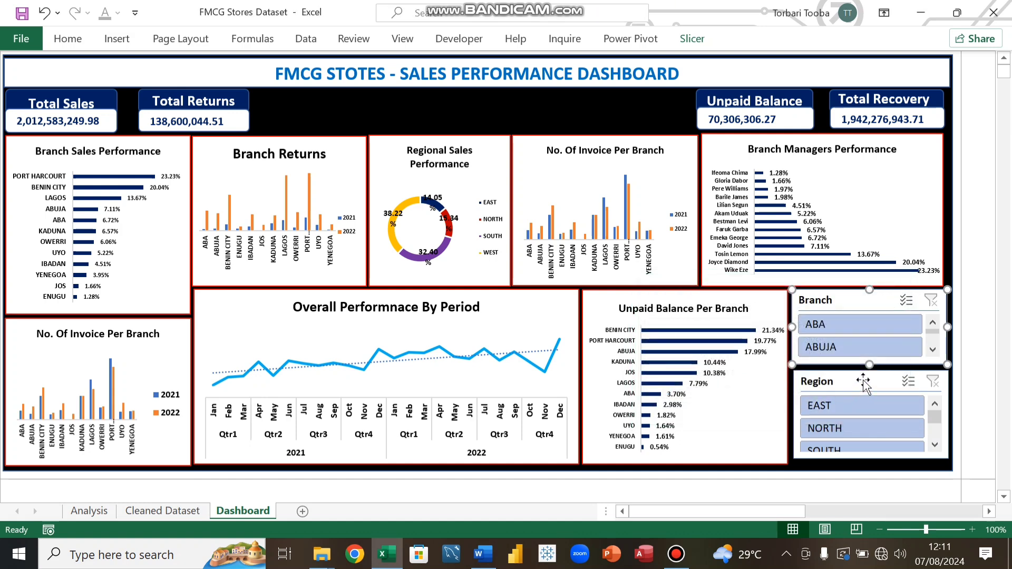
Step: Filter the dashboard to branch ABA with the Branch slicer, then clear the Branch filter
{"action": "left_click", "coordinate": [837, 325]}
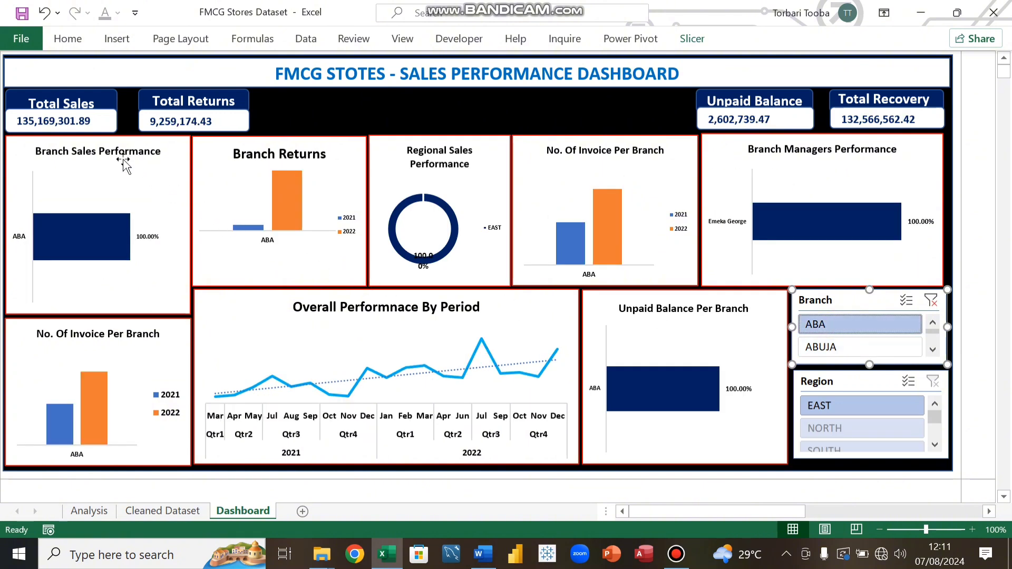
{"action": "left_click", "coordinate": [934, 307]}
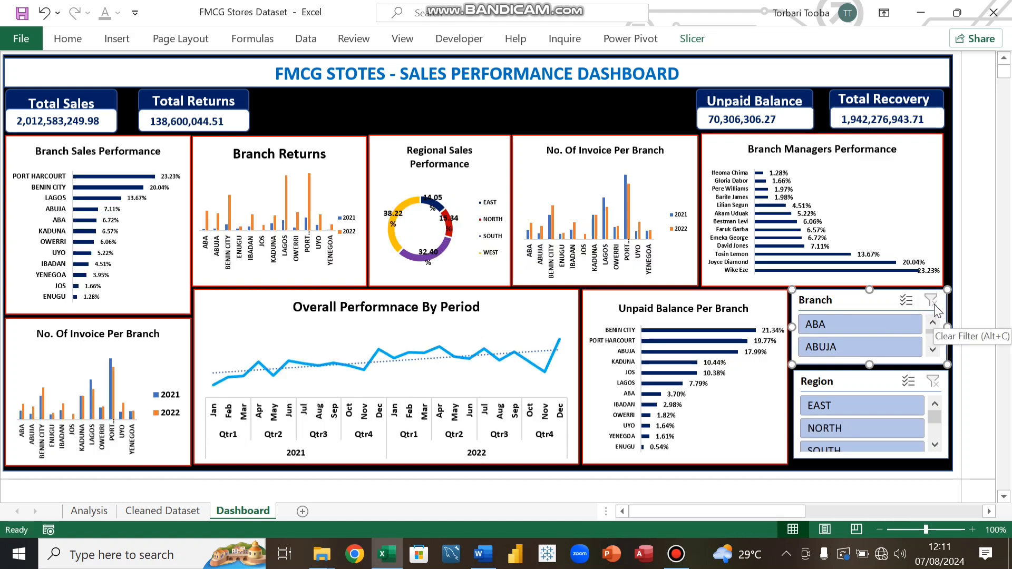
Step: Connect the Region slicer to the pivot tables through its report connections, ticking PivotTable1 through PivotTable11
{"action": "left_click", "coordinate": [859, 384]}
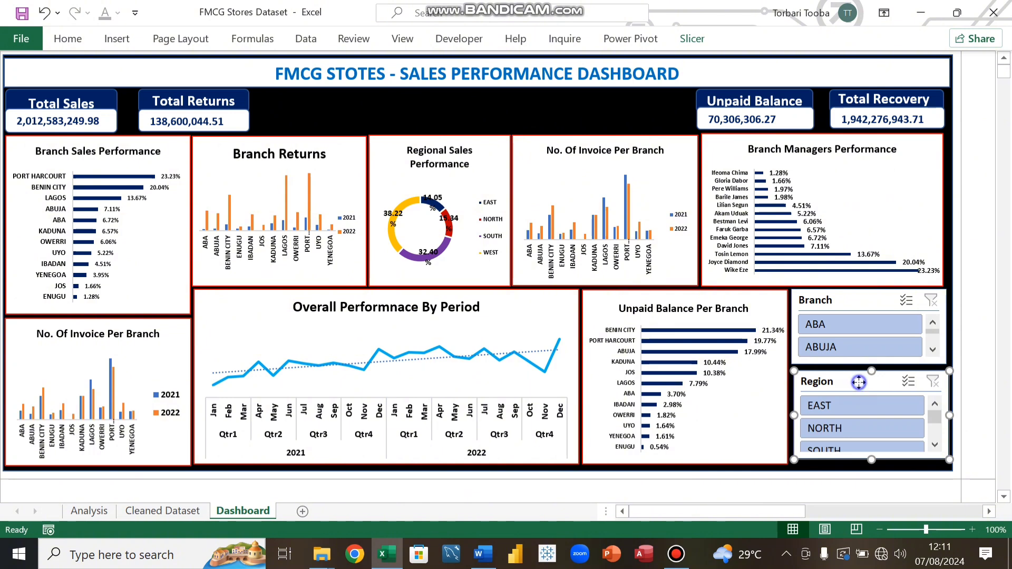
{"action": "right_click", "coordinate": [859, 376]}
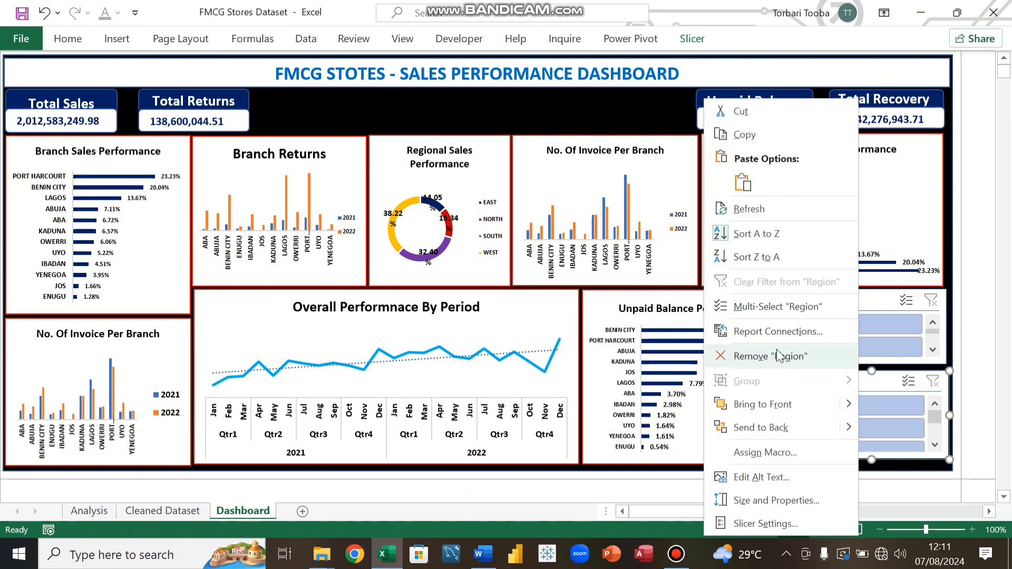
{"action": "left_click", "coordinate": [772, 332]}
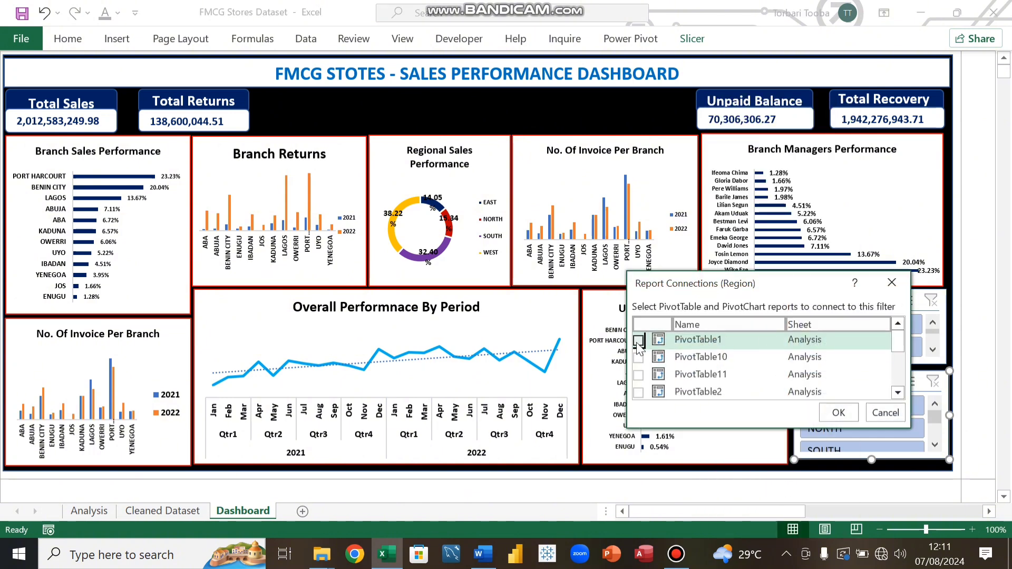
{"action": "left_click", "coordinate": [638, 342]}
{"action": "left_click", "coordinate": [638, 358]}
{"action": "left_click", "coordinate": [639, 375]}
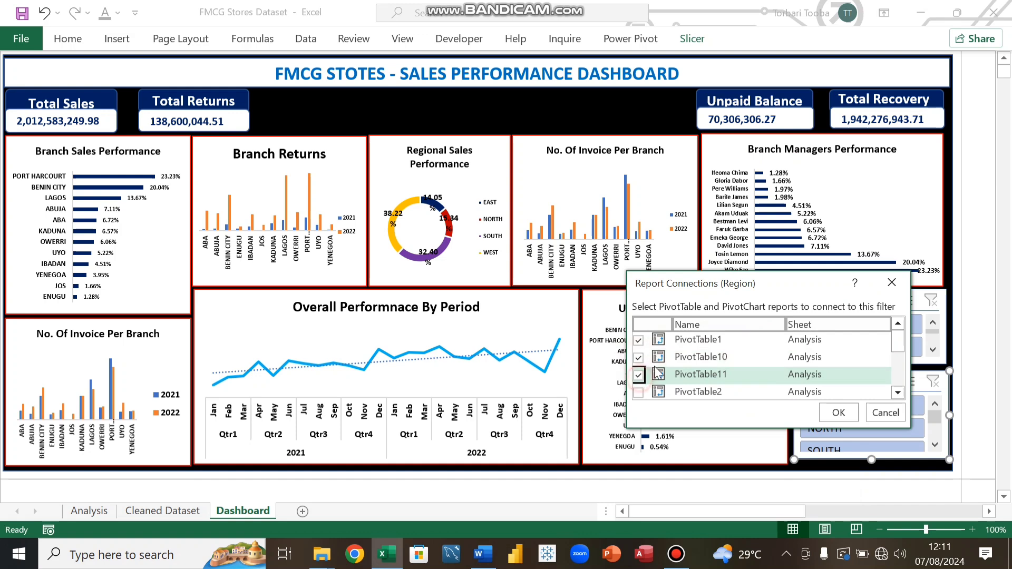
{"action": "scroll", "coordinate": [642, 369], "scroll_direction": "down", "scroll_amount": 2}
{"action": "left_click", "coordinate": [639, 354]}
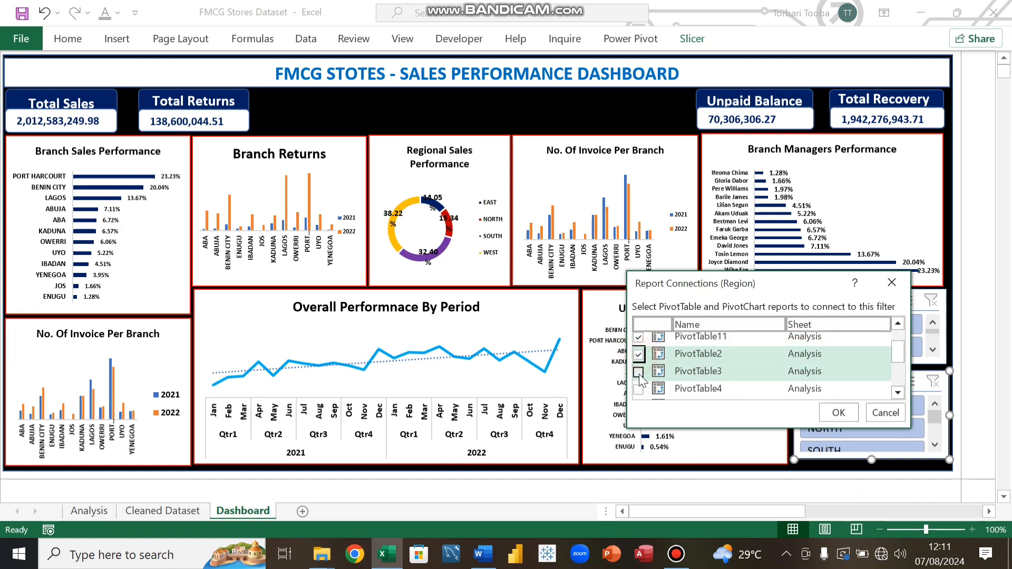
{"action": "left_click", "coordinate": [638, 372]}
{"action": "scroll", "coordinate": [639, 371], "scroll_direction": "down", "scroll_amount": 2}
{"action": "left_click", "coordinate": [638, 348]}
{"action": "left_click", "coordinate": [638, 365]}
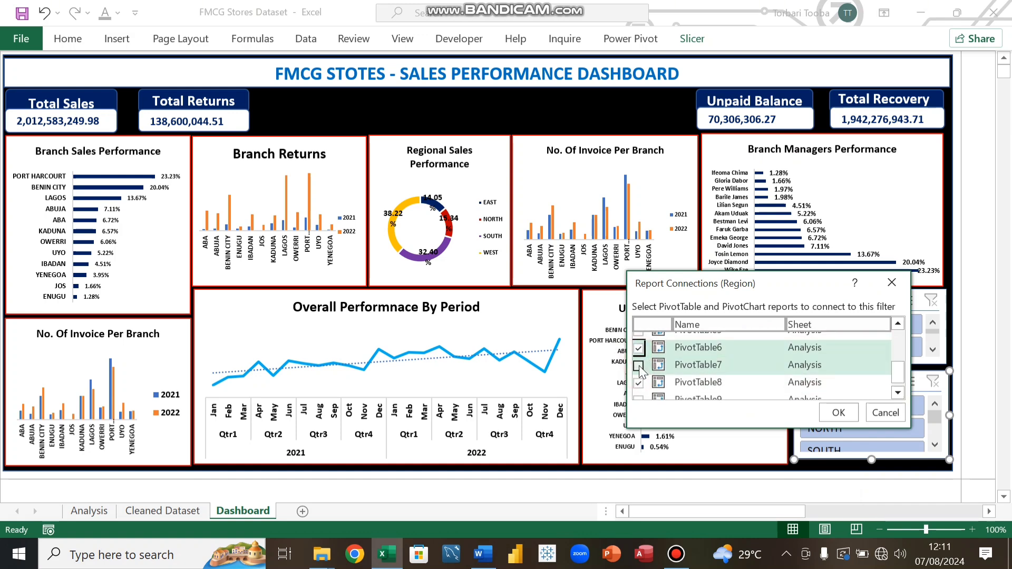
{"action": "scroll", "coordinate": [639, 390], "scroll_direction": "down", "scroll_amount": 1}
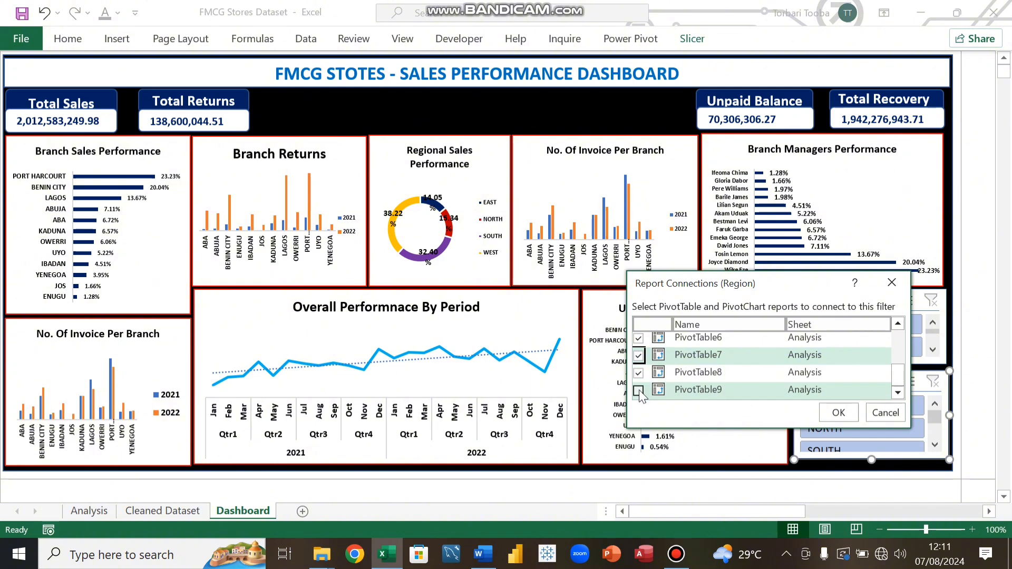
{"action": "left_click", "coordinate": [639, 391]}
{"action": "scroll", "coordinate": [660, 388], "scroll_direction": "up", "scroll_amount": 3}
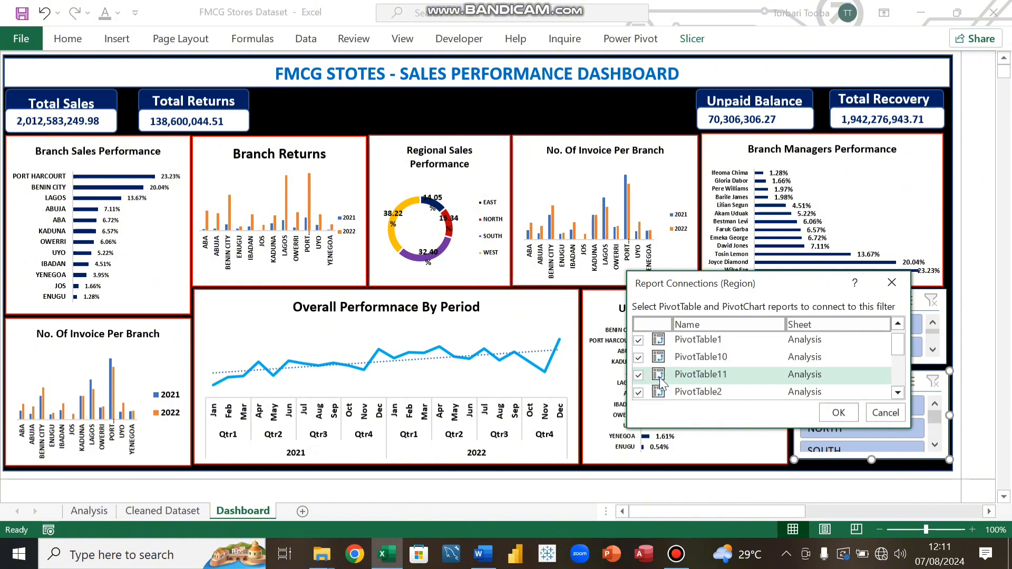
{"action": "scroll", "coordinate": [659, 378], "scroll_direction": "down", "scroll_amount": 3}
{"action": "scroll", "coordinate": [660, 378], "scroll_direction": "up", "scroll_amount": 3}
{"action": "left_click", "coordinate": [838, 413]}
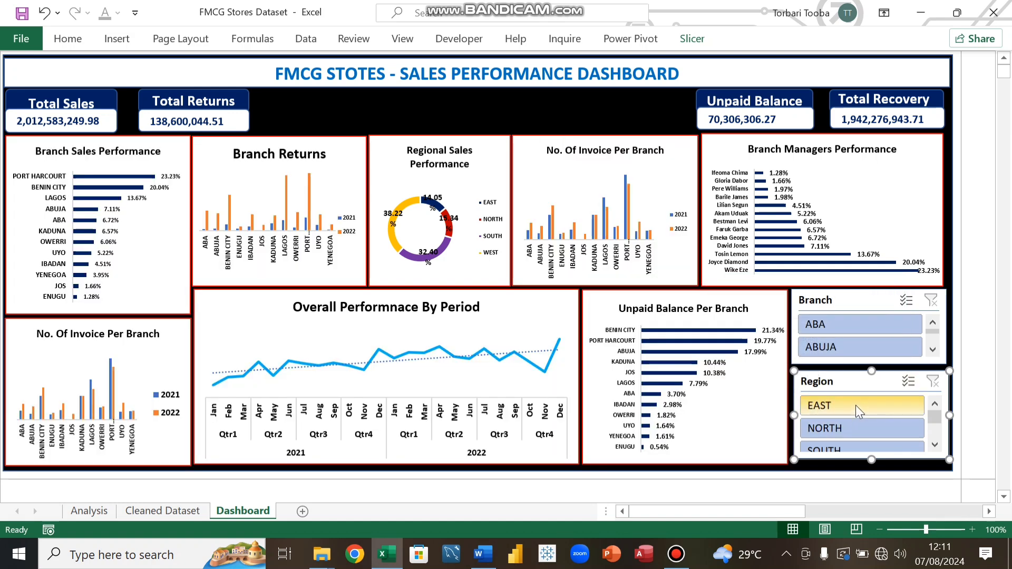
Step: Test the Region slicer by filtering to EAST, then NORTH, clearing the filter after each
{"action": "left_click", "coordinate": [855, 405]}
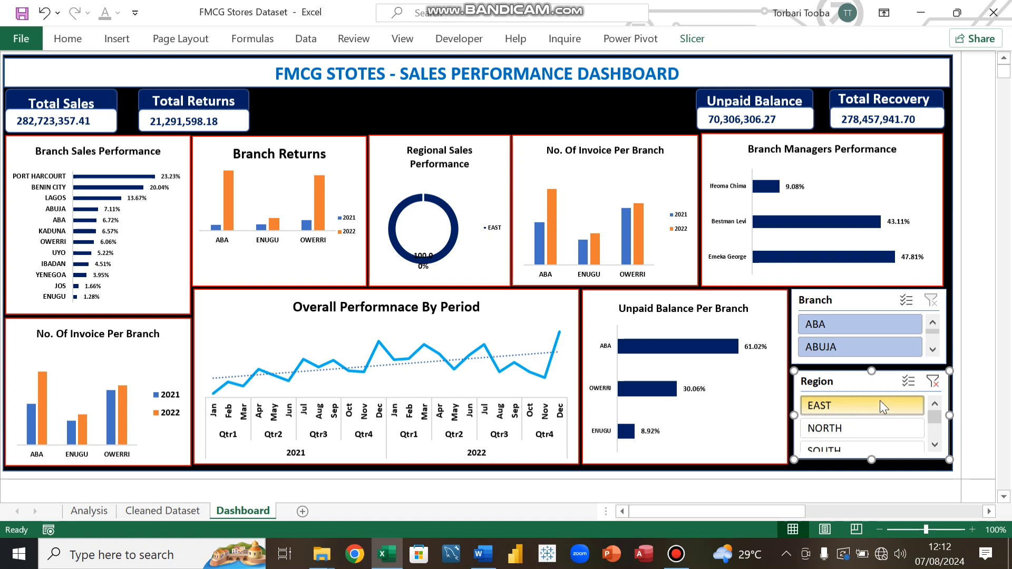
{"action": "left_click", "coordinate": [933, 382]}
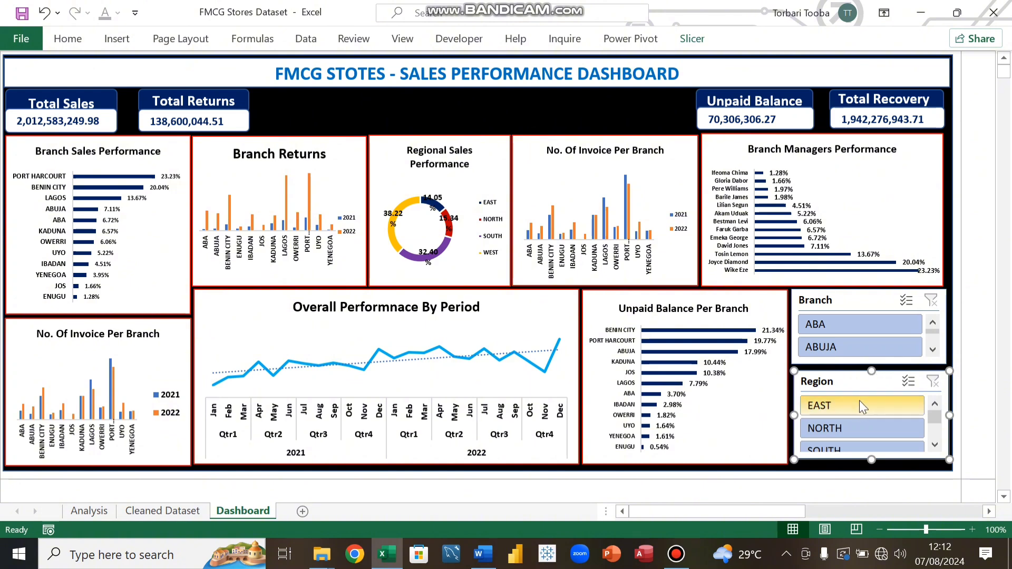
{"action": "left_click", "coordinate": [852, 429]}
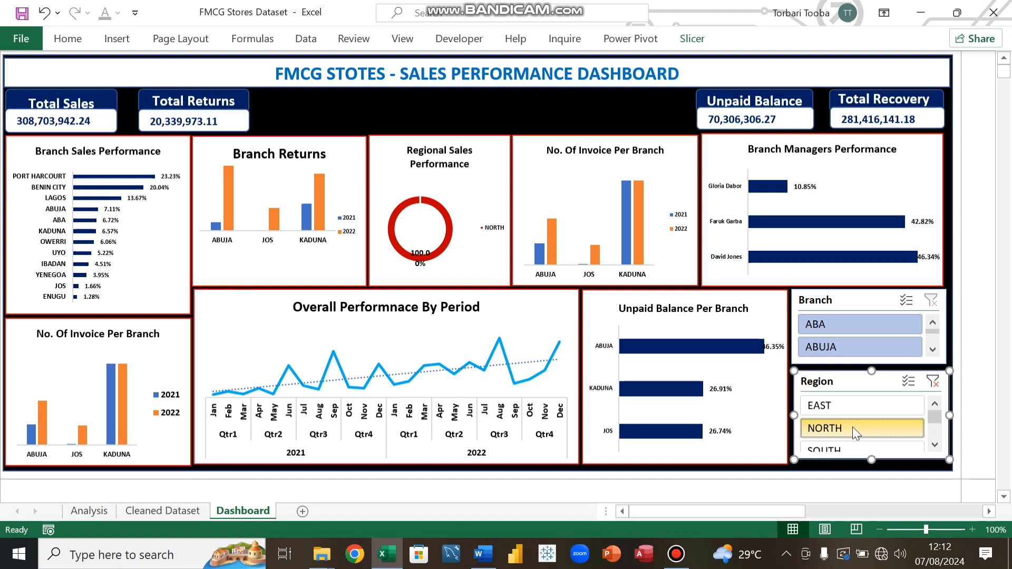
{"action": "left_click", "coordinate": [932, 382]}
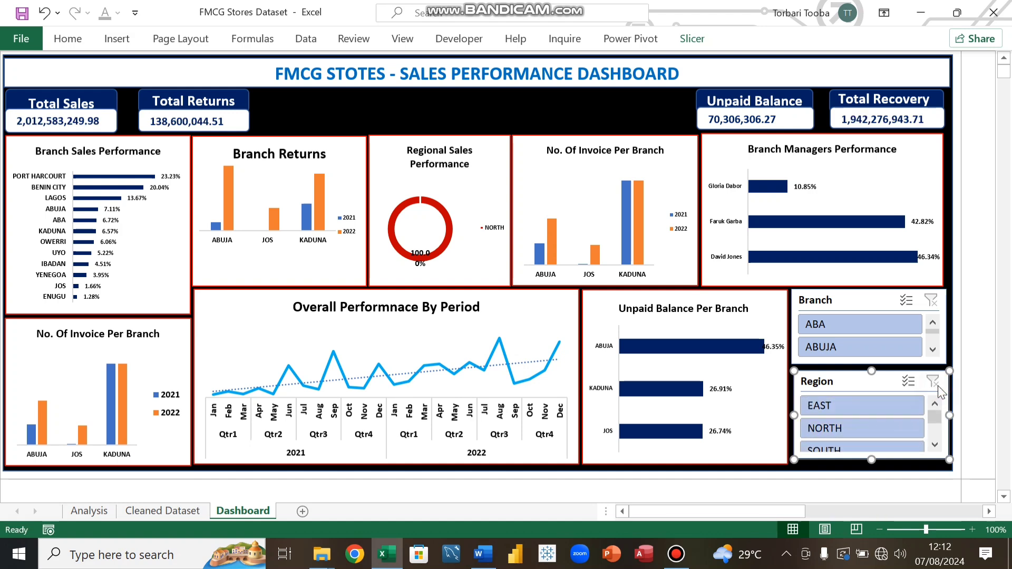
Step: Add PivotTable4 and PivotTable5 to the Region slicer's report connections, then filter the dashboard to EAST
{"action": "right_click", "coordinate": [861, 381]}
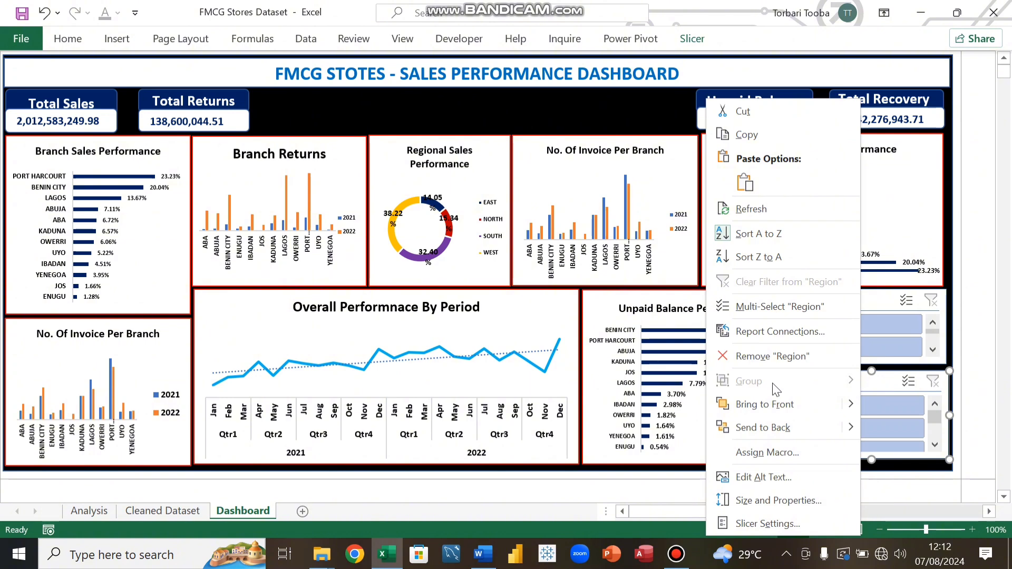
{"action": "left_click", "coordinate": [777, 334]}
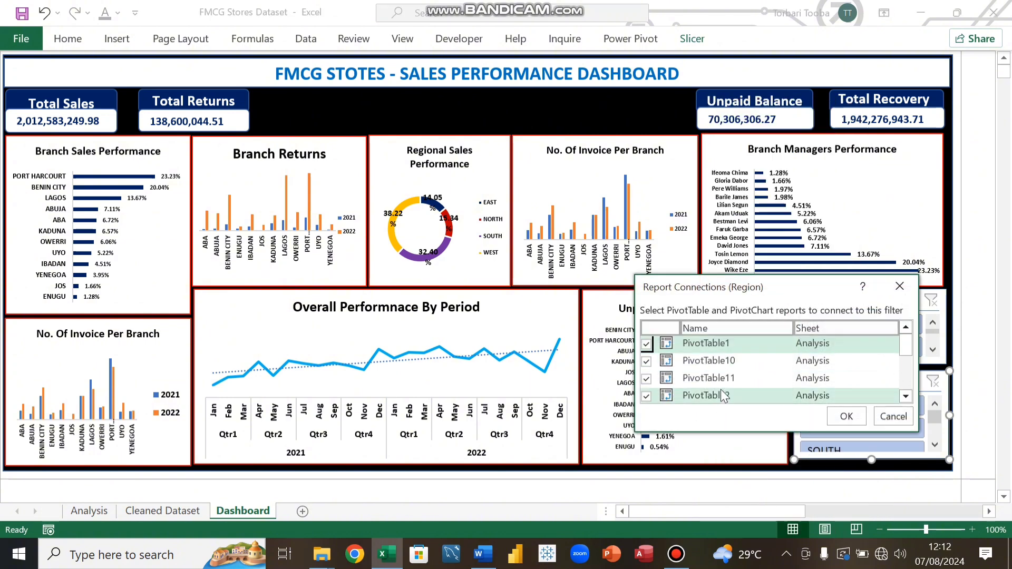
{"action": "scroll", "coordinate": [716, 376], "scroll_direction": "down", "scroll_amount": 1}
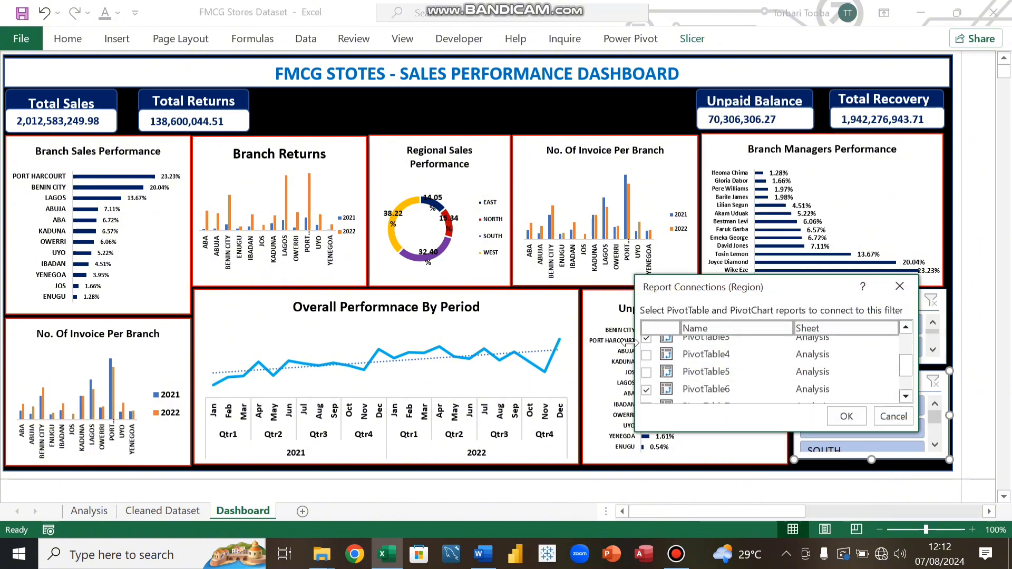
{"action": "scroll", "coordinate": [649, 364], "scroll_direction": "down", "scroll_amount": 1}
{"action": "left_click", "coordinate": [647, 355]}
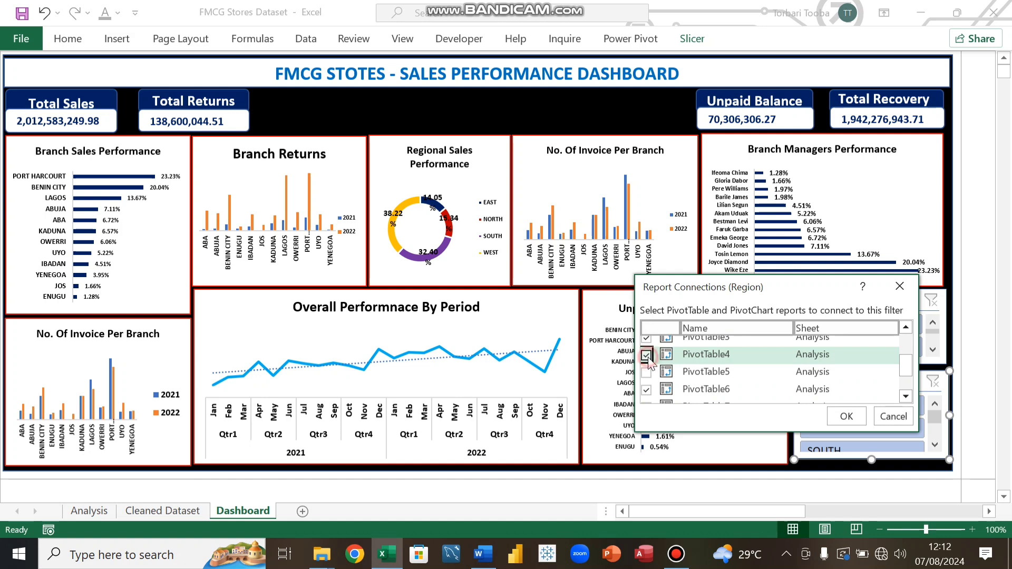
{"action": "left_click", "coordinate": [647, 372]}
{"action": "scroll", "coordinate": [708, 371], "scroll_direction": "down", "scroll_amount": 2}
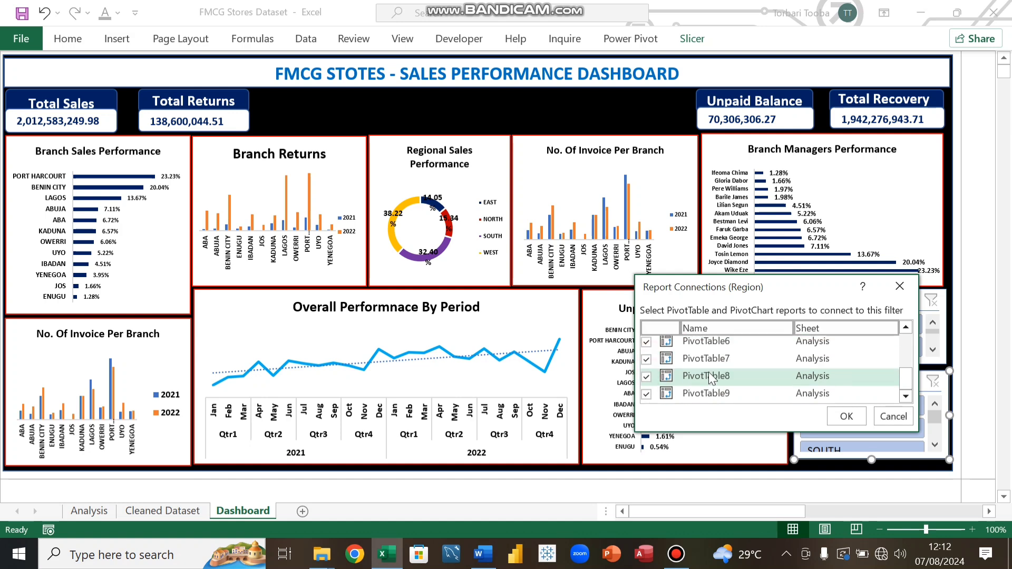
{"action": "scroll", "coordinate": [709, 372], "scroll_direction": "up", "scroll_amount": 5}
{"action": "left_click", "coordinate": [838, 416]}
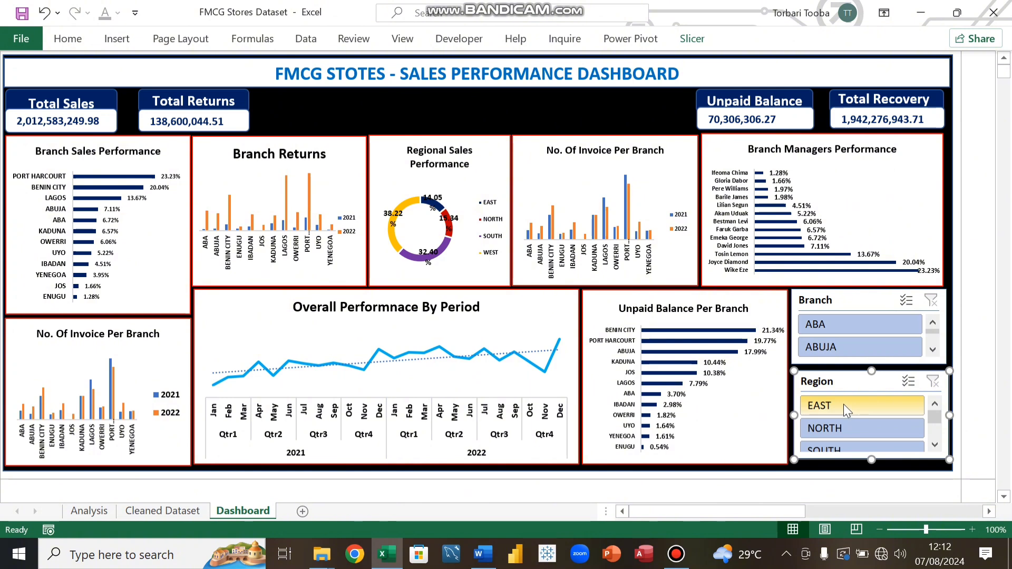
{"action": "left_click", "coordinate": [843, 407]}
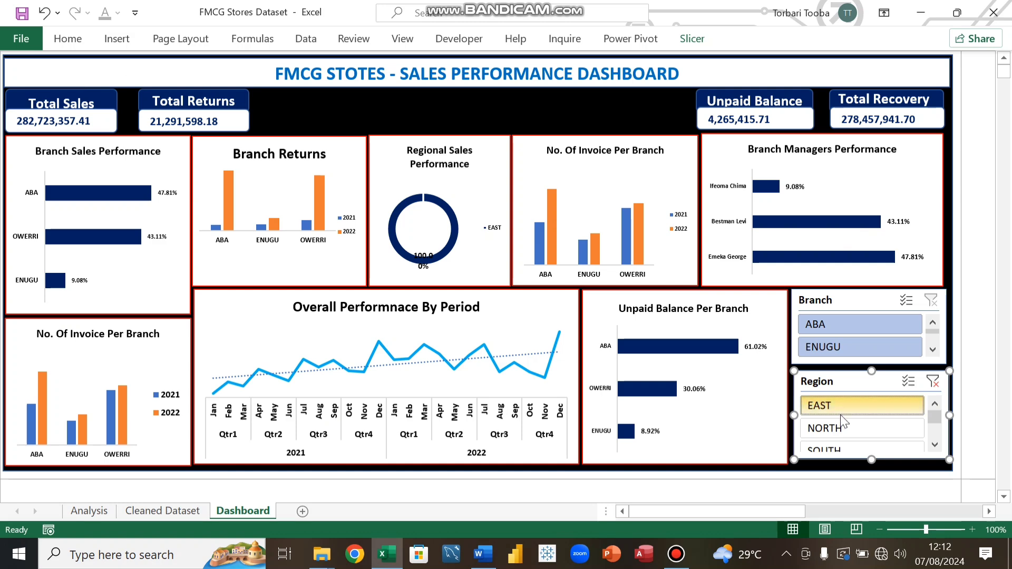
Step: Clear the Region slicer's filter, then apply the dark blue slicer style to the Branch slicer
{"action": "left_click", "coordinate": [933, 382]}
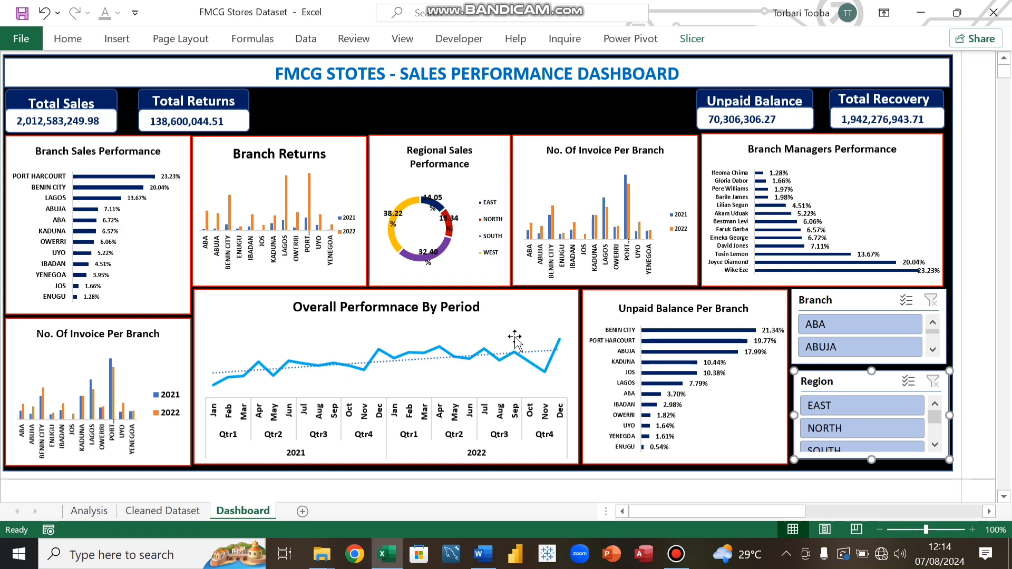
{"action": "left_click", "coordinate": [518, 112]}
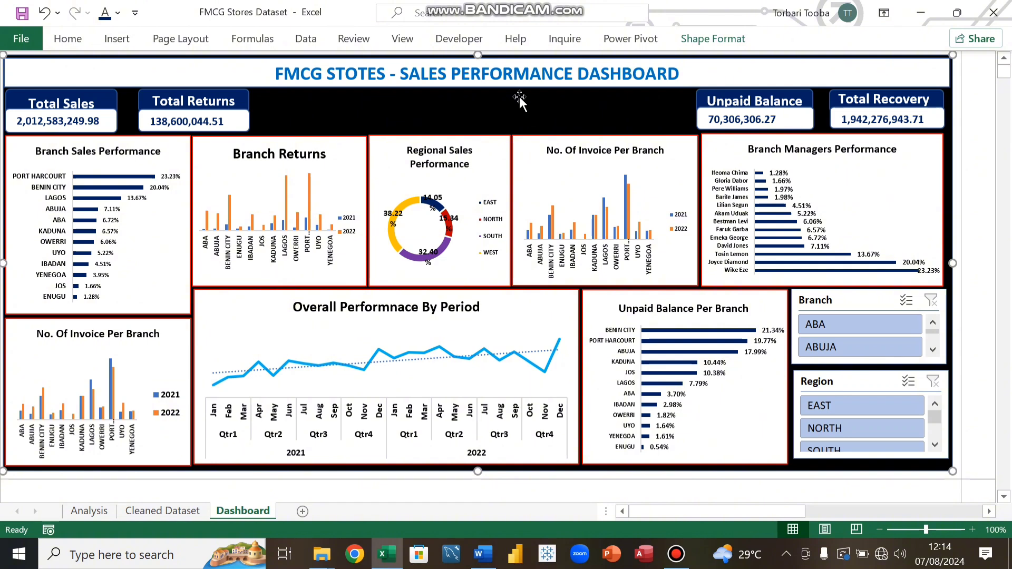
{"action": "left_click", "coordinate": [868, 305]}
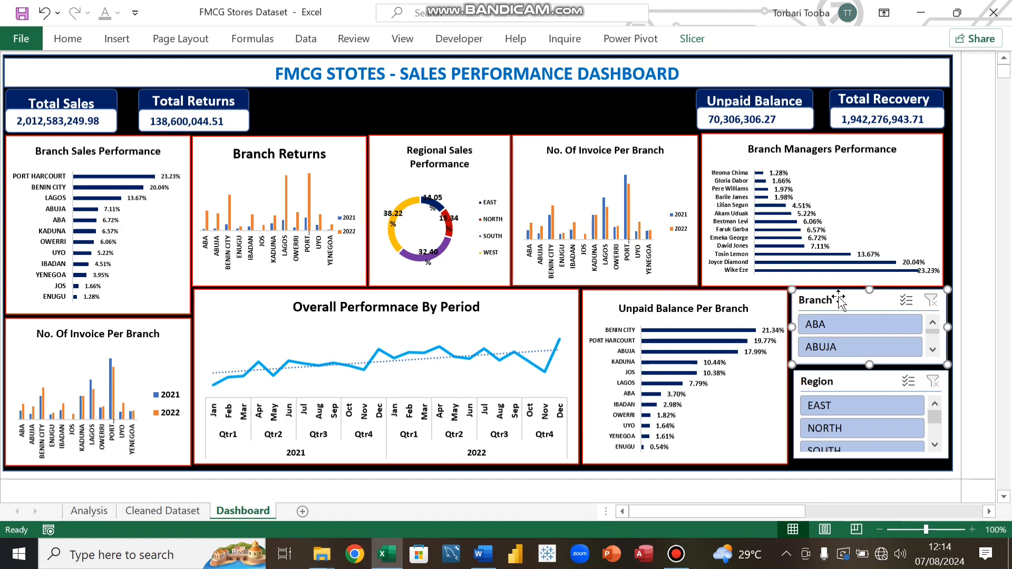
{"action": "left_click", "coordinate": [694, 42]}
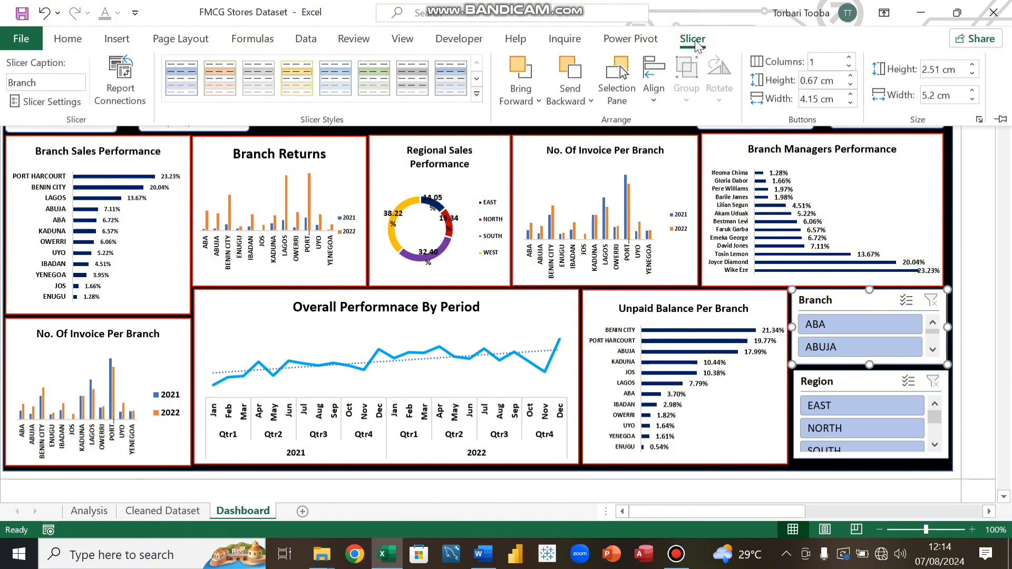
{"action": "left_click", "coordinate": [226, 79]}
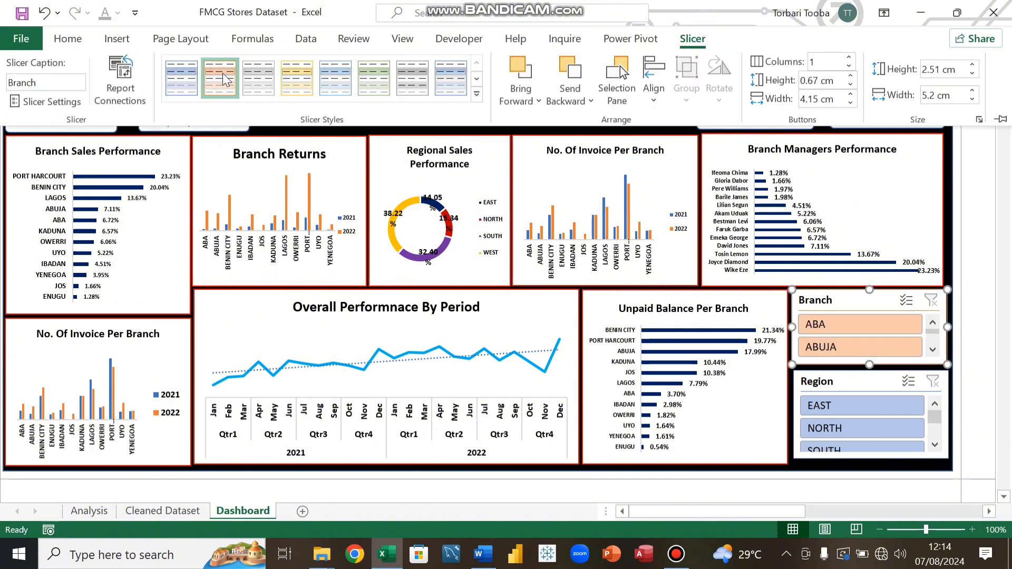
{"action": "left_click", "coordinate": [476, 93]}
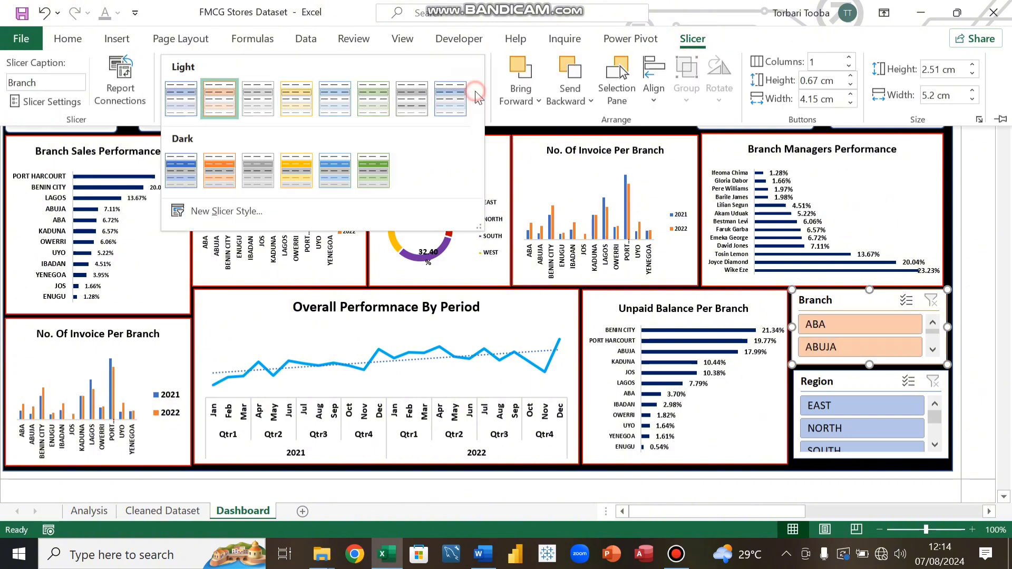
{"action": "left_click", "coordinate": [188, 169]}
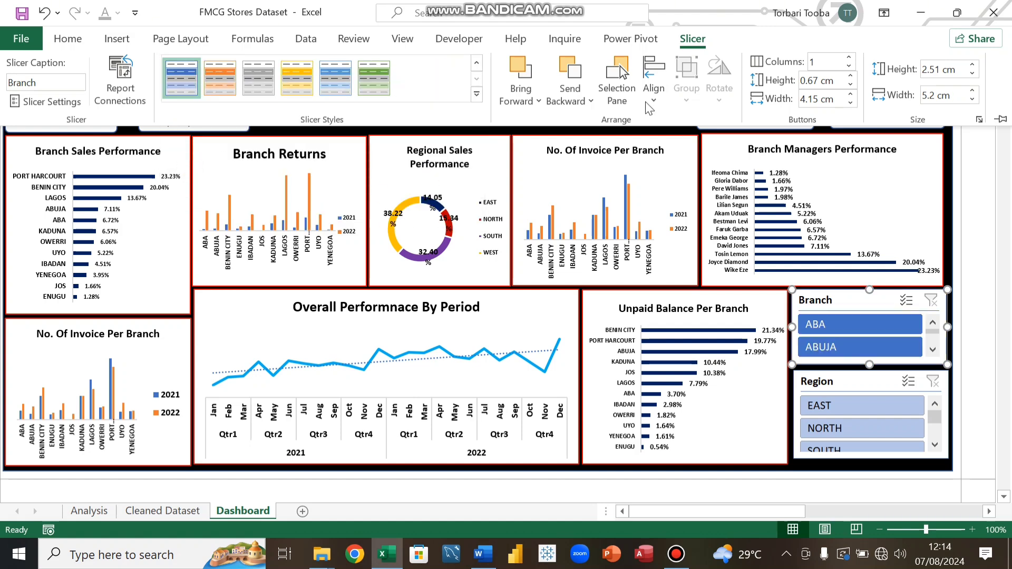
Step: Hide the Branch slicer's header through its slicer settings, then turn the header display back on
{"action": "left_click", "coordinate": [853, 378]}
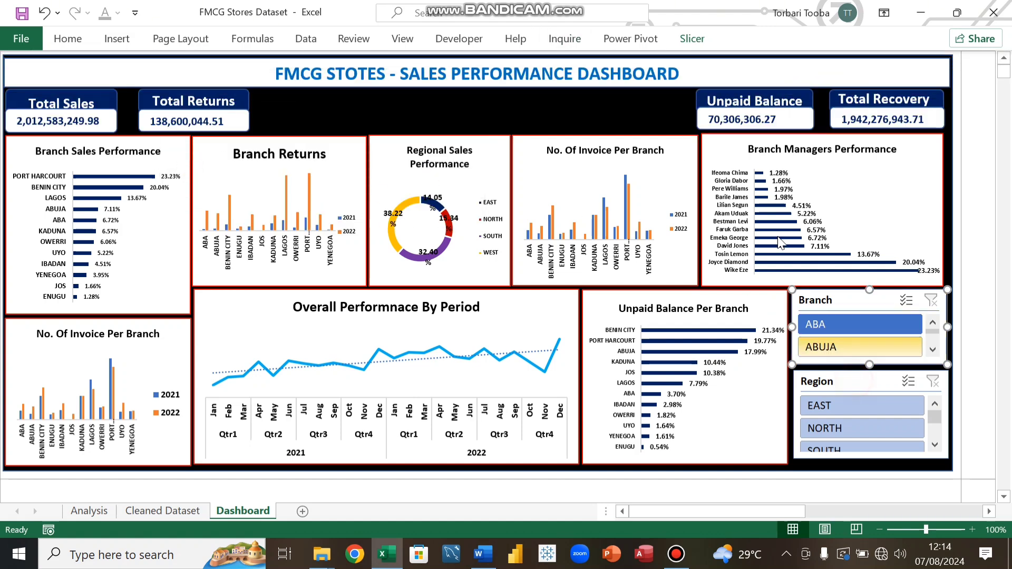
{"action": "left_click", "coordinate": [690, 37]}
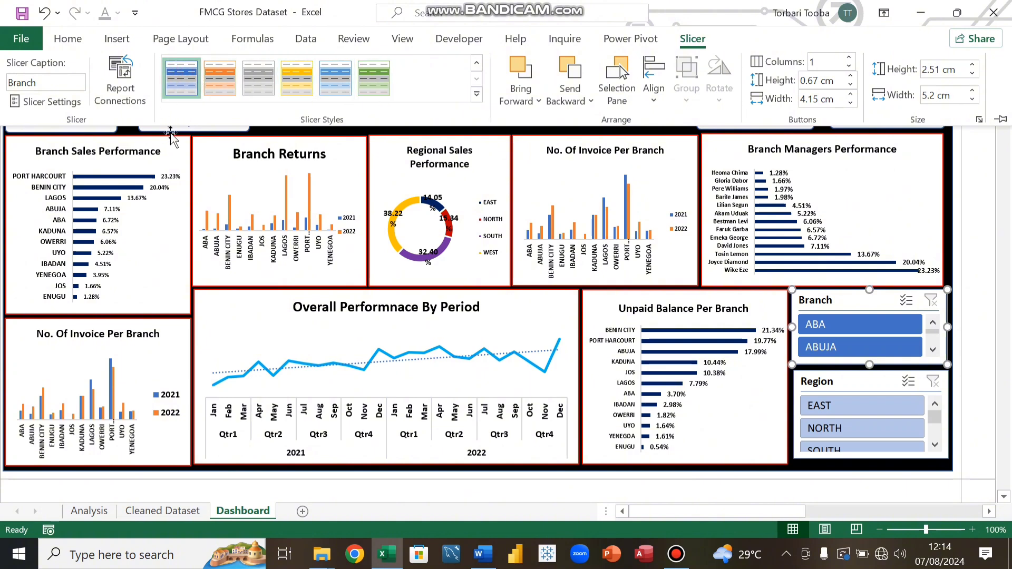
{"action": "left_click", "coordinate": [41, 102]}
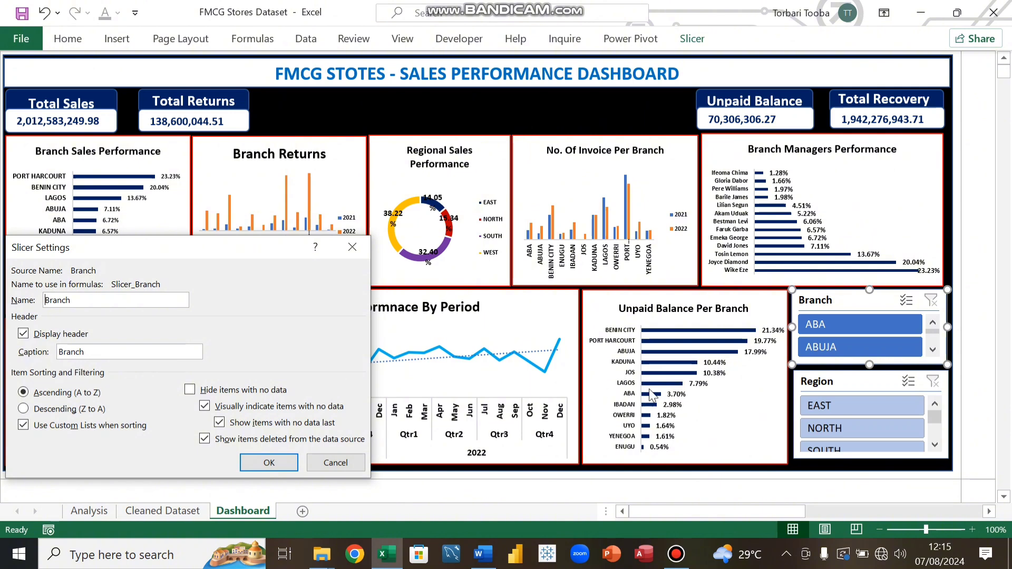
{"action": "left_click", "coordinate": [23, 334]}
{"action": "left_click", "coordinate": [283, 467]}
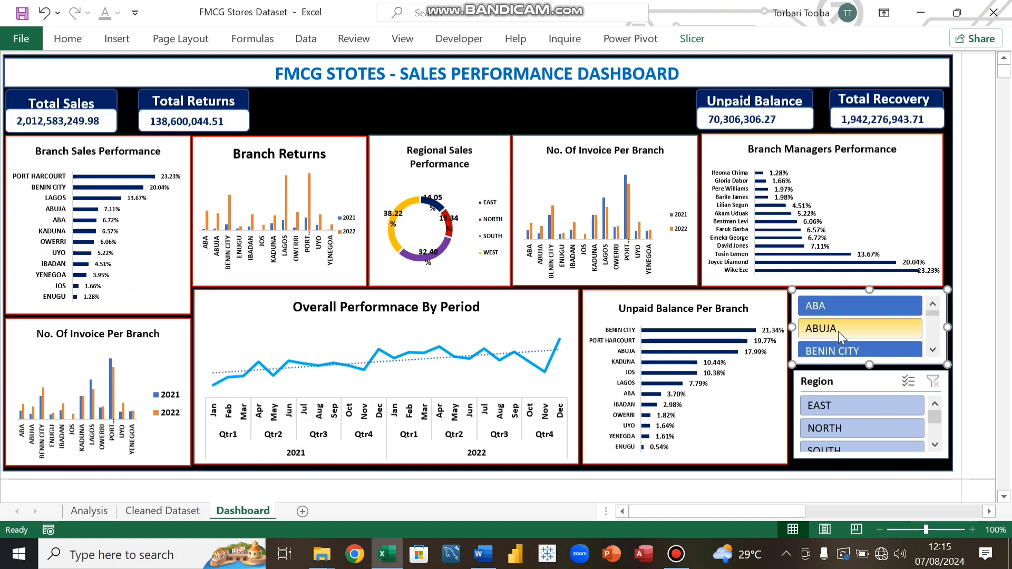
{"action": "left_click", "coordinate": [692, 38]}
{"action": "left_click", "coordinate": [48, 101]}
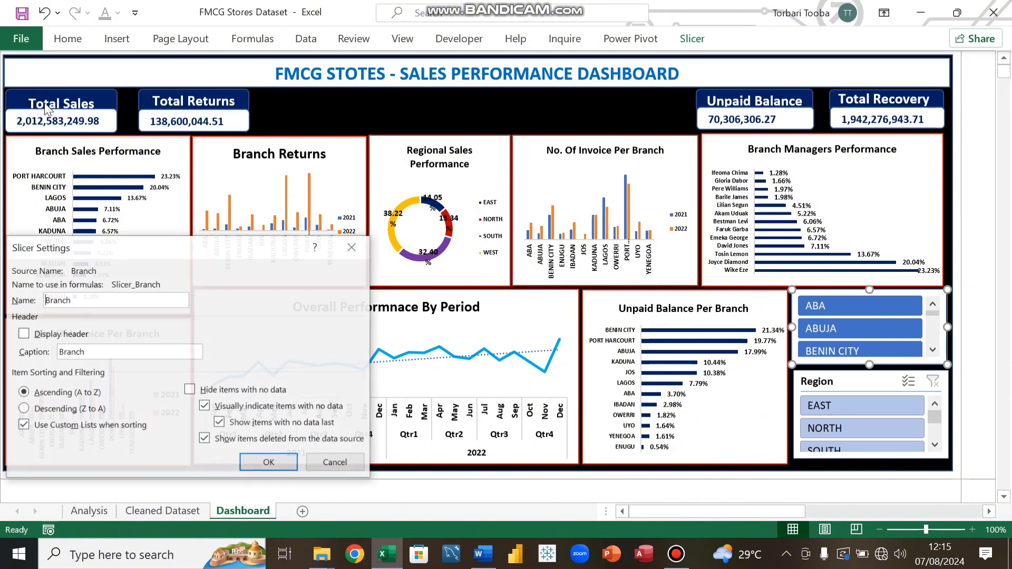
{"action": "left_click", "coordinate": [23, 334]}
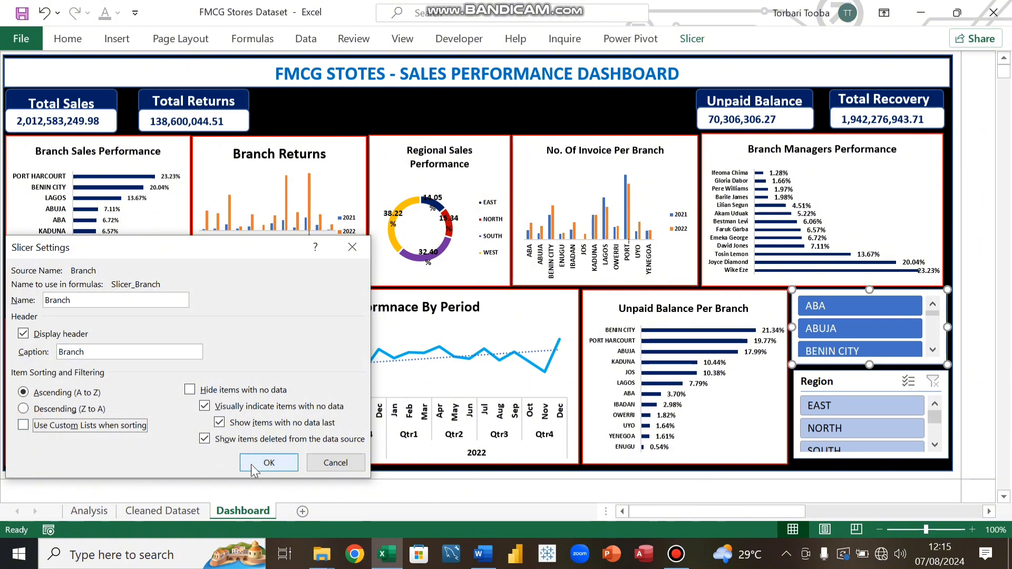
{"action": "left_click", "coordinate": [268, 463]}
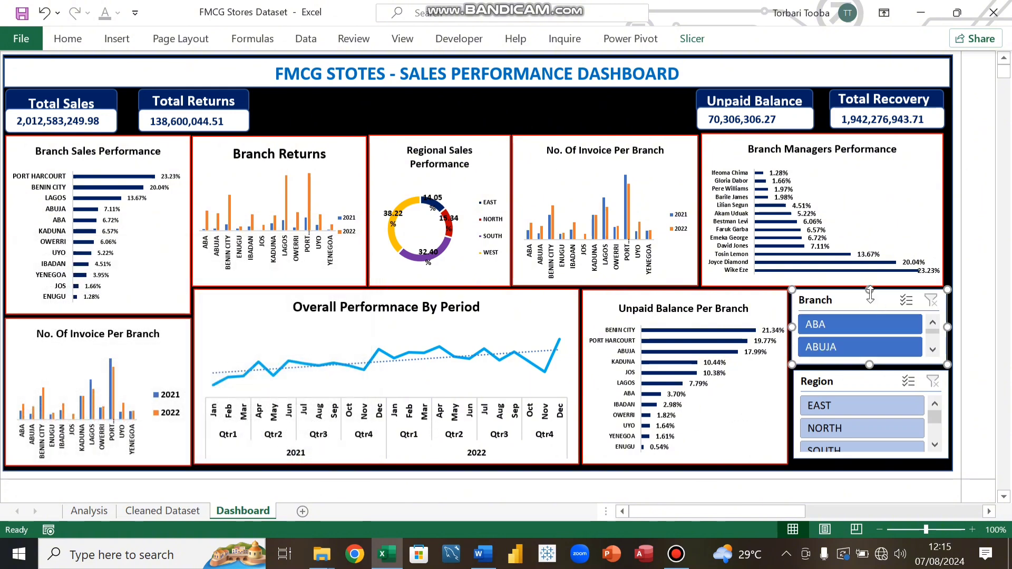
Step: Enable sorting with custom lists in the Branch slicer's settings
{"action": "left_click", "coordinate": [692, 38]}
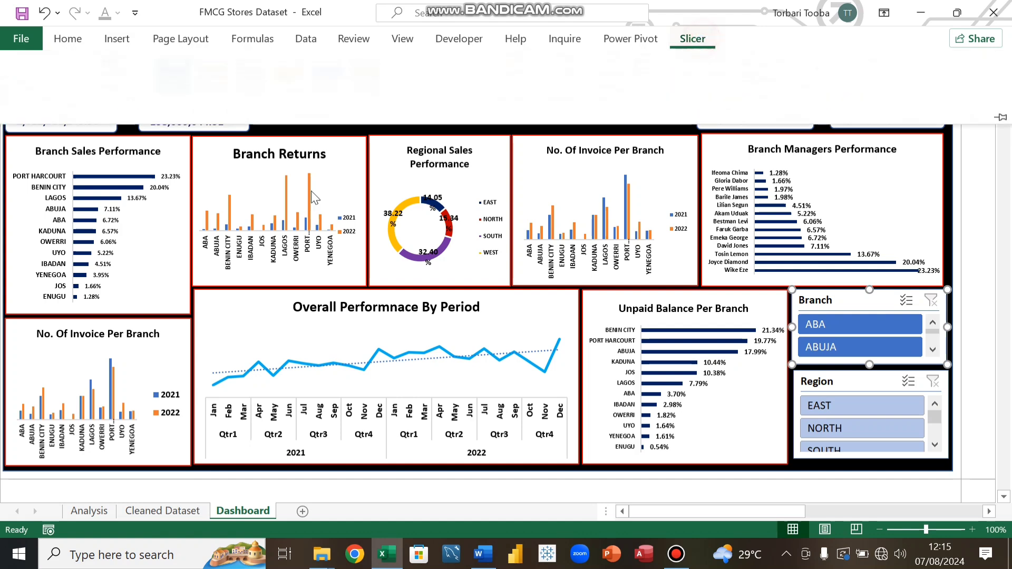
{"action": "left_click", "coordinate": [45, 101]}
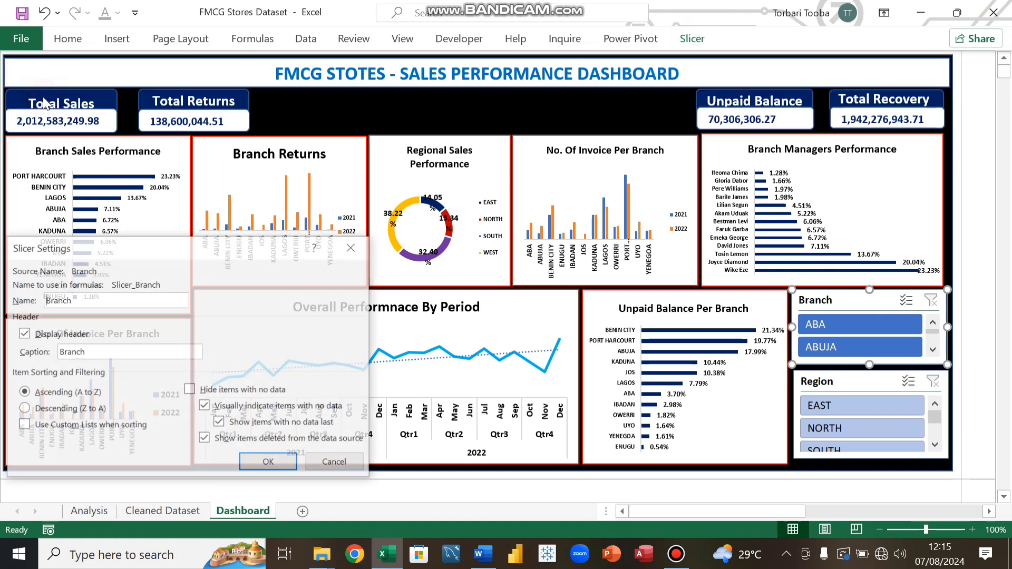
{"action": "left_click", "coordinate": [23, 428]}
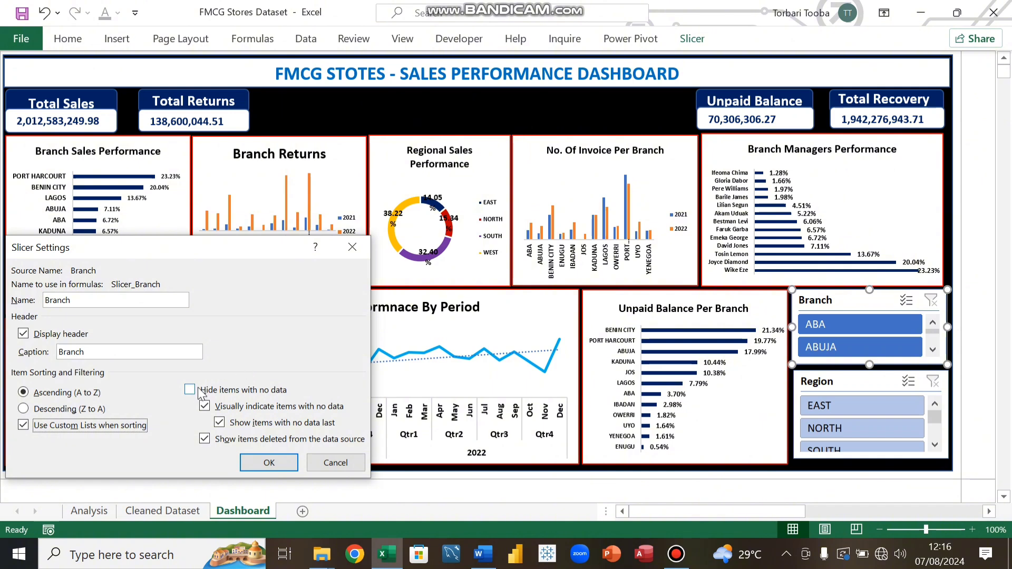
{"action": "left_click", "coordinate": [268, 463]}
Step: Apply the same dark blue slicer style to the Region slicer
{"action": "left_click", "coordinate": [863, 382]}
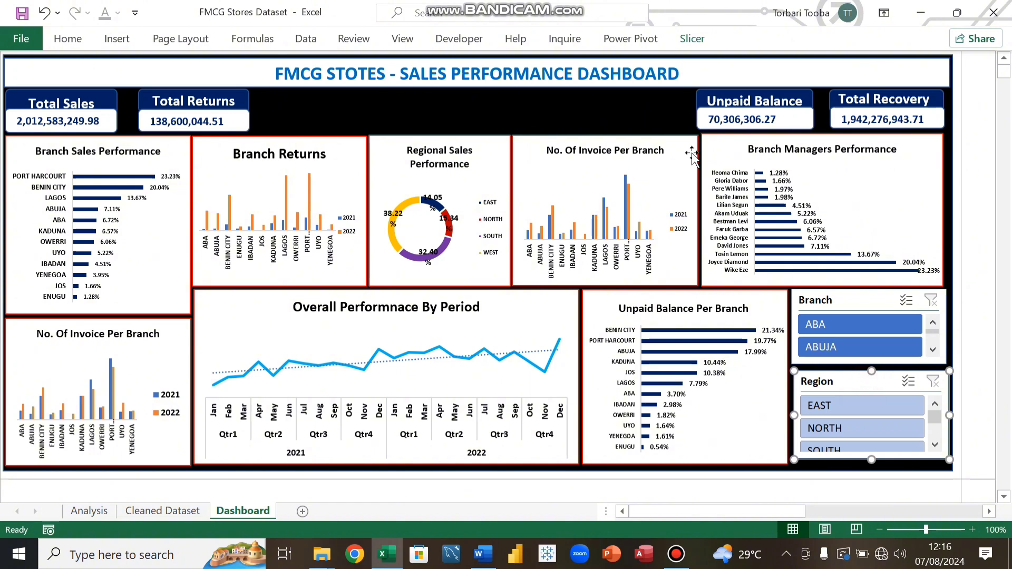
{"action": "left_click", "coordinate": [692, 38]}
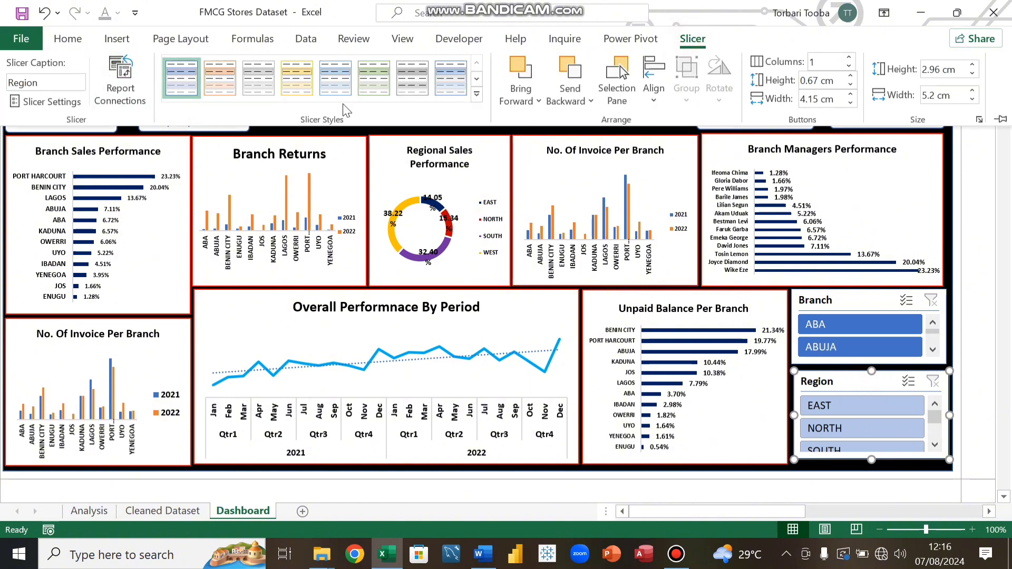
{"action": "left_click", "coordinate": [477, 97]}
{"action": "left_click", "coordinate": [183, 170]}
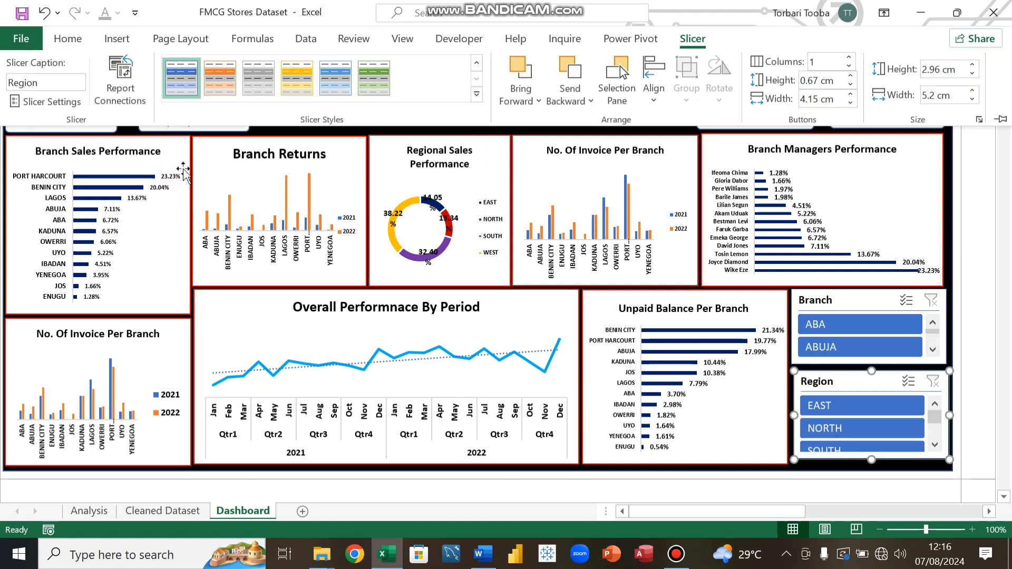
Step: Widen the Branch Managers Performance chart slightly at its edge
{"action": "left_click", "coordinate": [971, 251]}
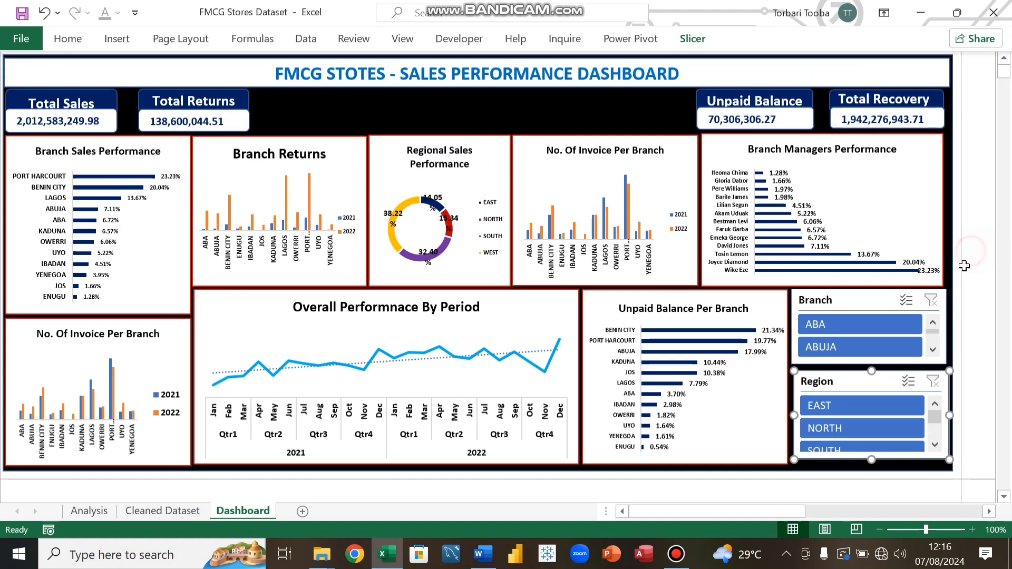
{"action": "left_click", "coordinate": [941, 215]}
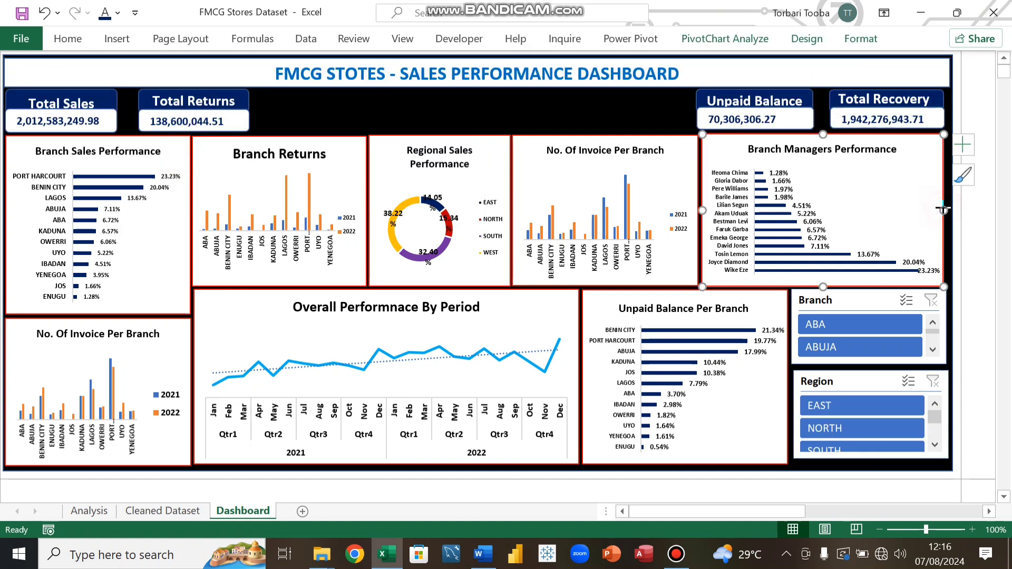
{"action": "left_click_drag", "start_coordinate": [942, 210], "coordinate": [947, 210]}
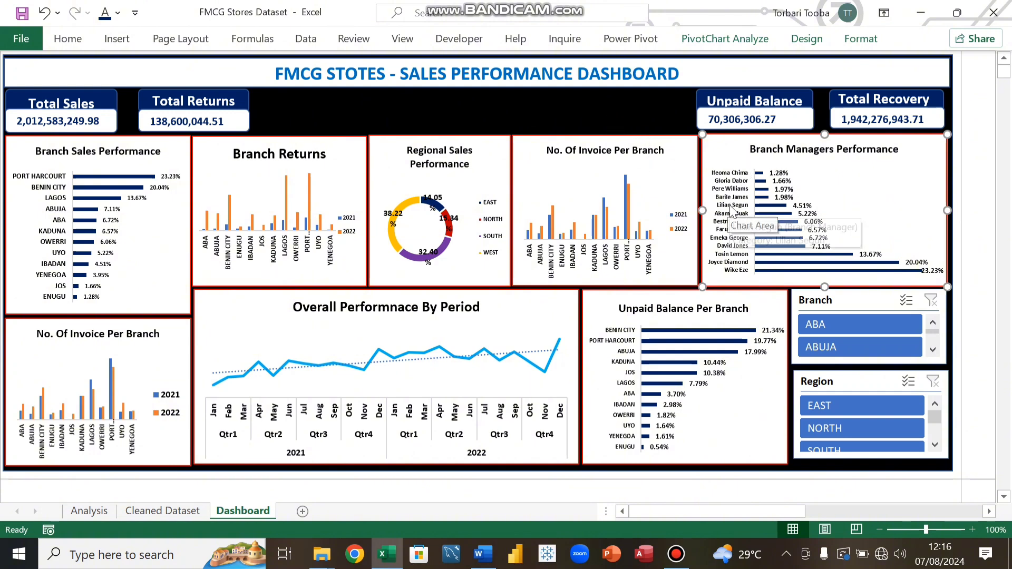
{"action": "mouse_move", "coordinate": [732, 210]}
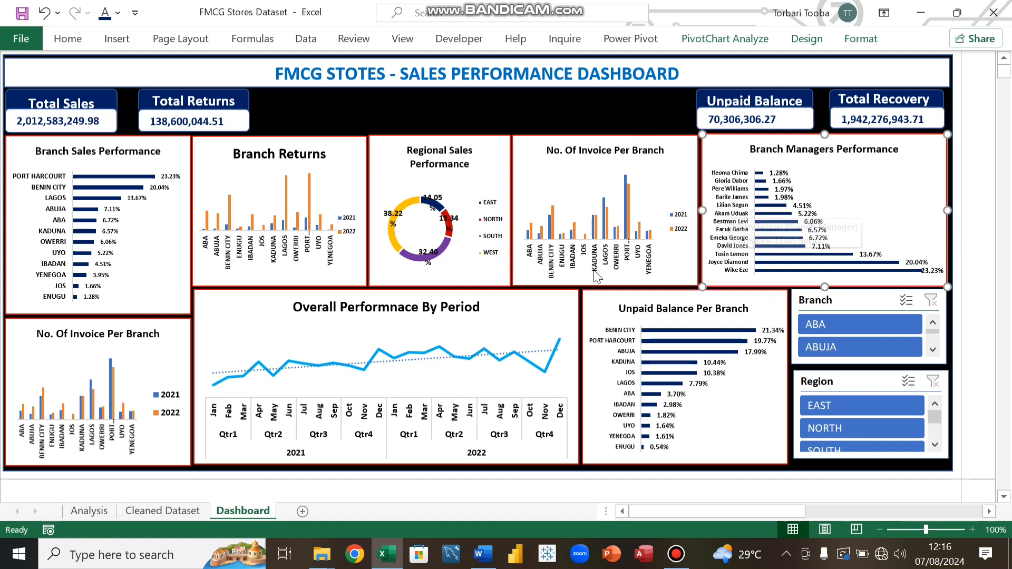
Step: Correct the dashboard title to read FMCG STORES - SALES PERFORMANCE DASHBOARD
{"action": "left_click", "coordinate": [365, 72]}
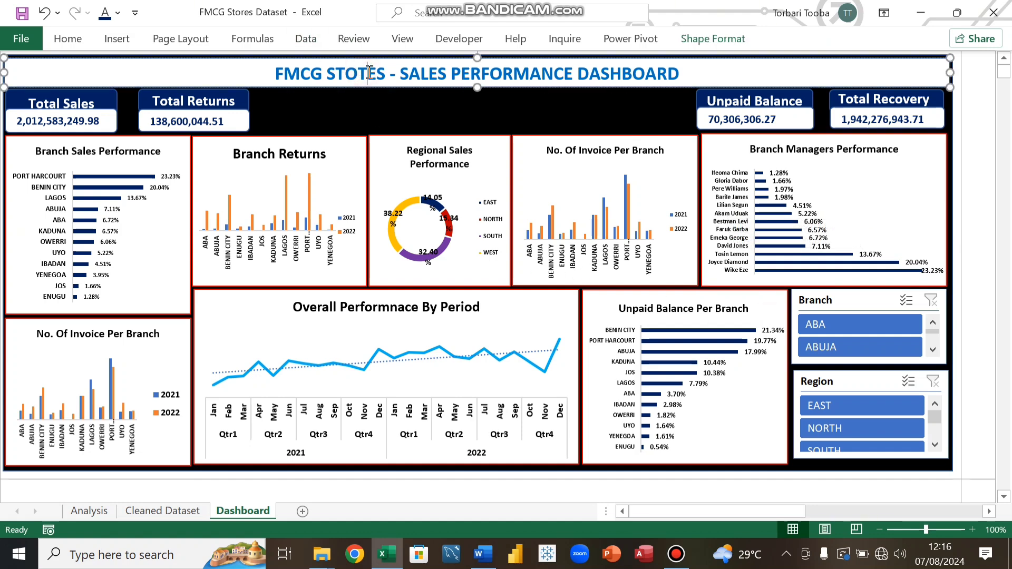
{"action": "key", "text": "BackSpace"}
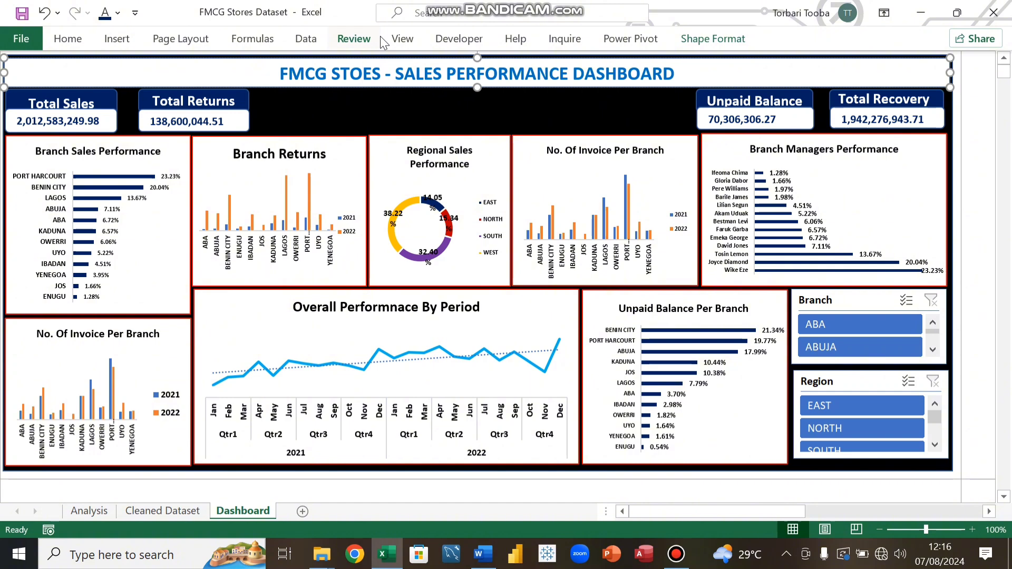
{"action": "type", "text": "R"}
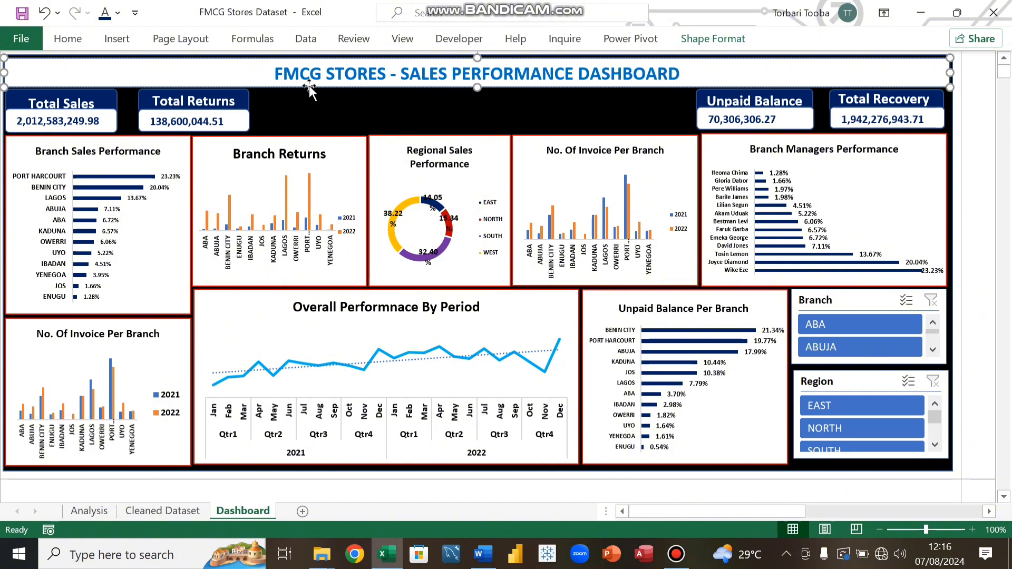
Step: Nudge the title banner back into position, then select all of its text and reapply its formatting
{"action": "mouse_move", "coordinate": [271, 69]}
{"action": "left_mouse_down"}
{"action": "mouse_move", "coordinate": [385, 76]}
{"action": "mouse_move", "coordinate": [276, 67]}
{"action": "left_mouse_up"}
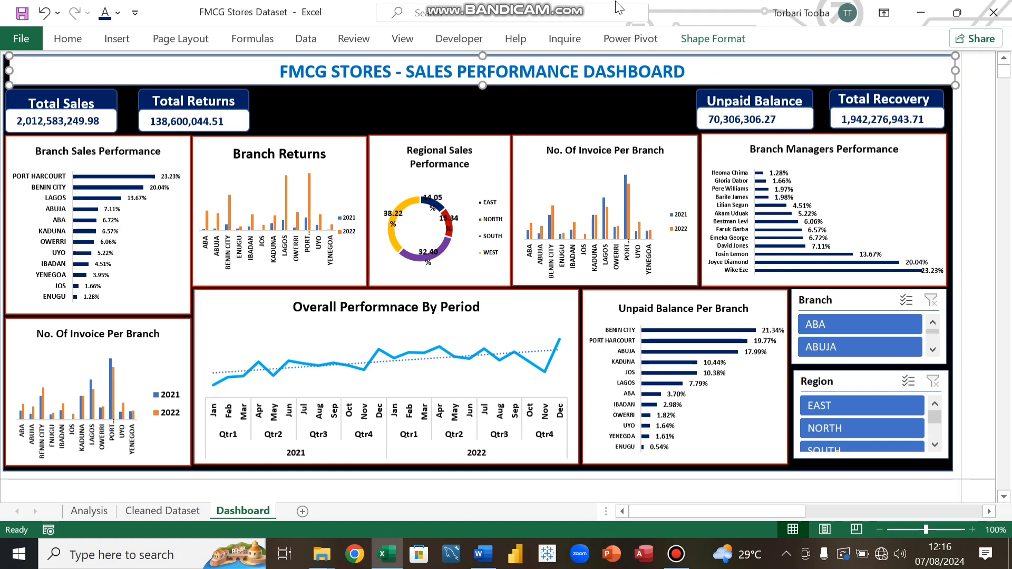
{"action": "key", "text": "Left"}
{"action": "key", "text": "Left"}
{"action": "key", "text": "Left"}
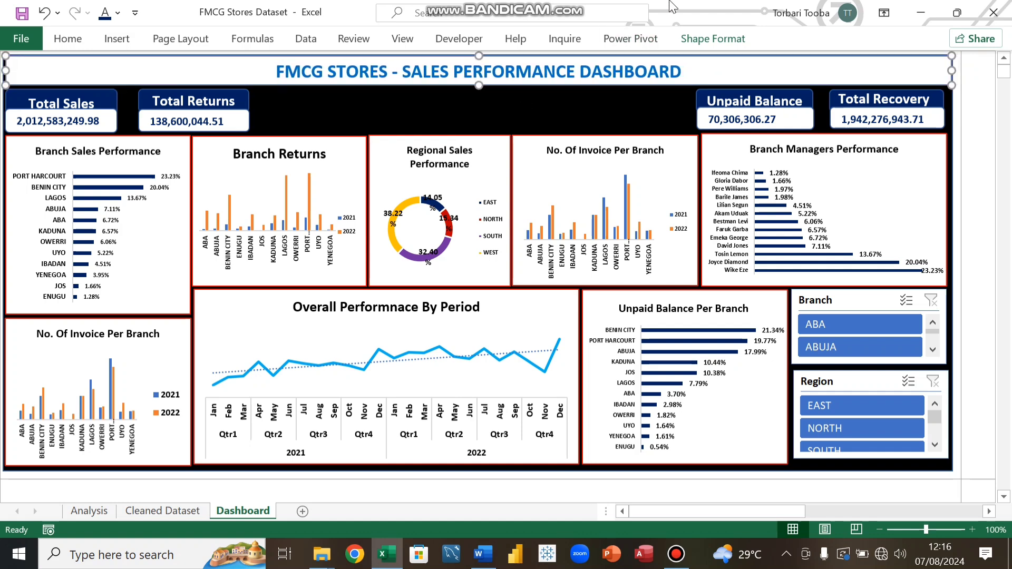
{"action": "left_click", "coordinate": [464, 70]}
{"action": "key", "text": "ctrl+a"}
{"action": "left_click", "coordinate": [69, 39]}
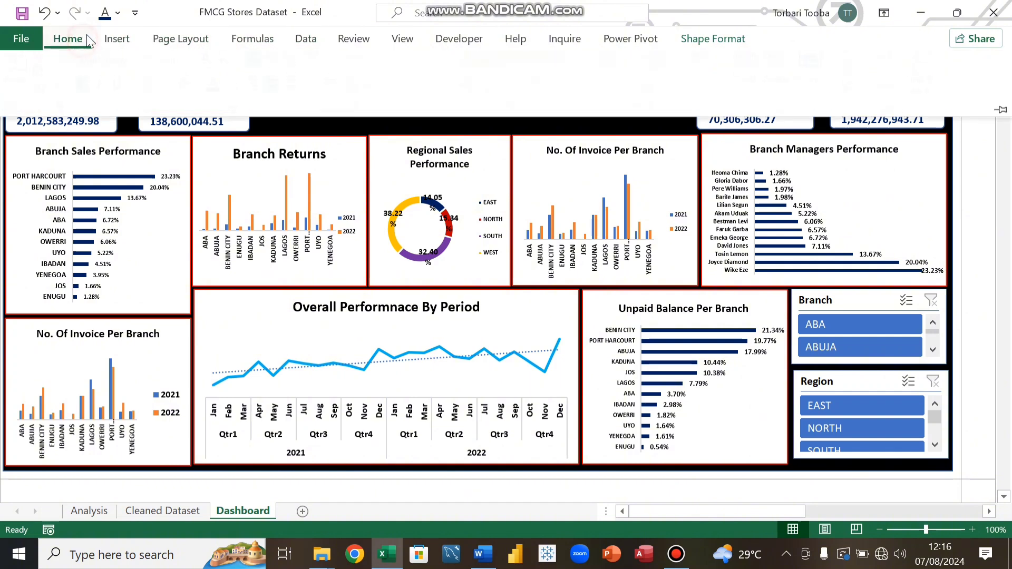
{"action": "left_click", "coordinate": [220, 97]}
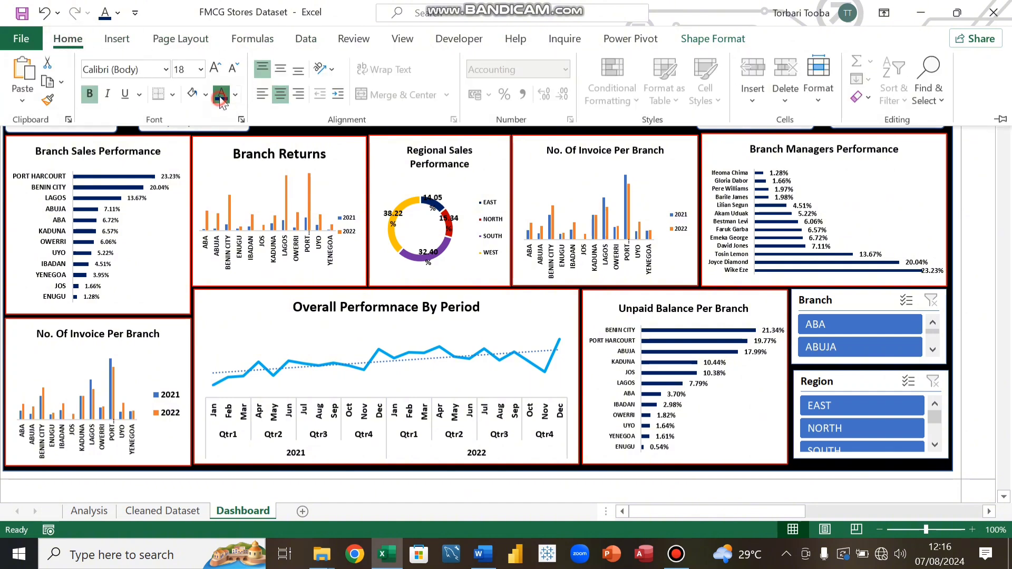
{"action": "left_click", "coordinate": [319, 127]}
{"action": "left_click", "coordinate": [397, 116]}
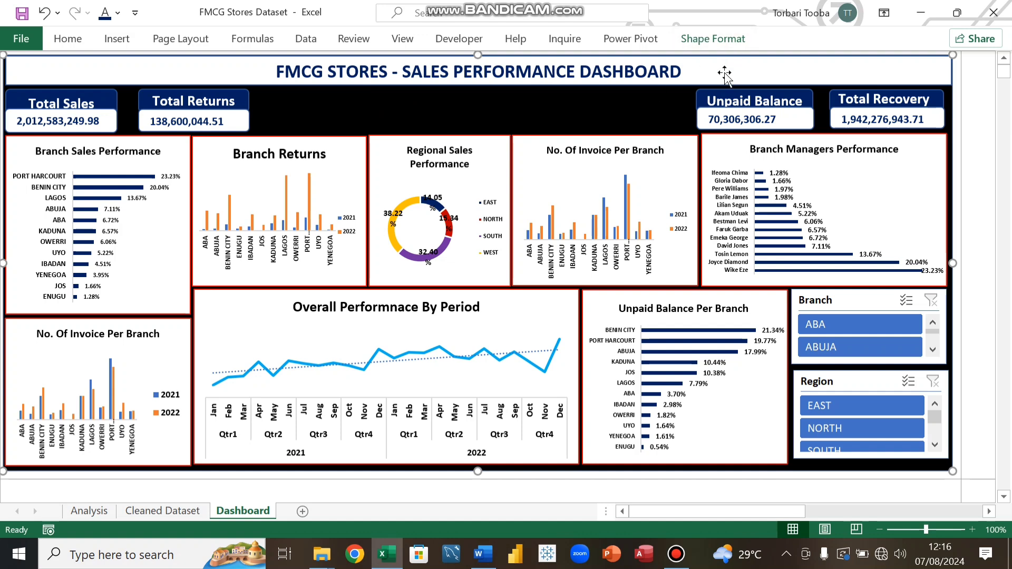
{"action": "left_click", "coordinate": [586, 114]}
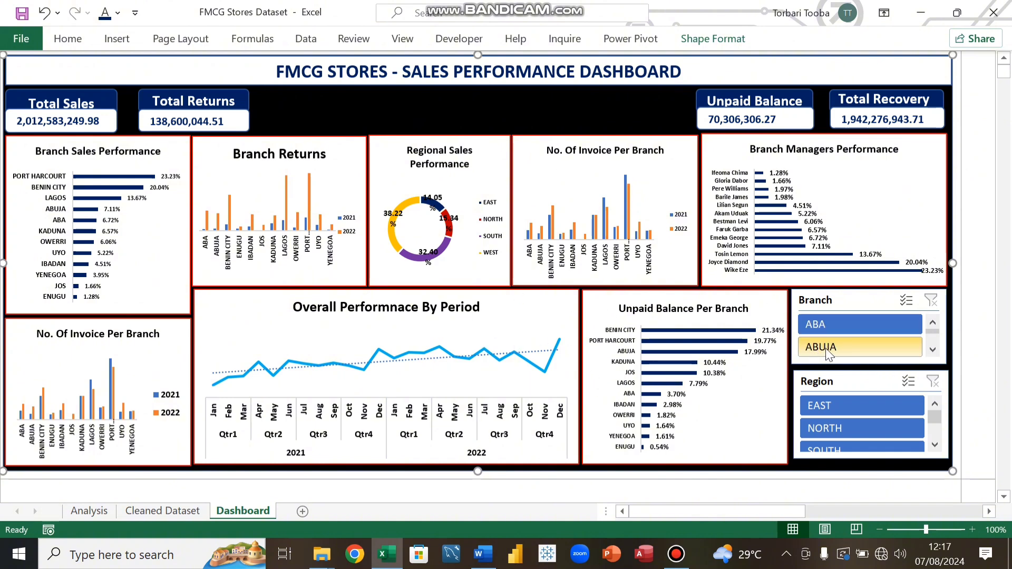
Step: Test the slicers by filtering to branch ABUJA and region NORTH, scrolling the branch list, and clearing each filter
{"action": "left_click", "coordinate": [848, 342]}
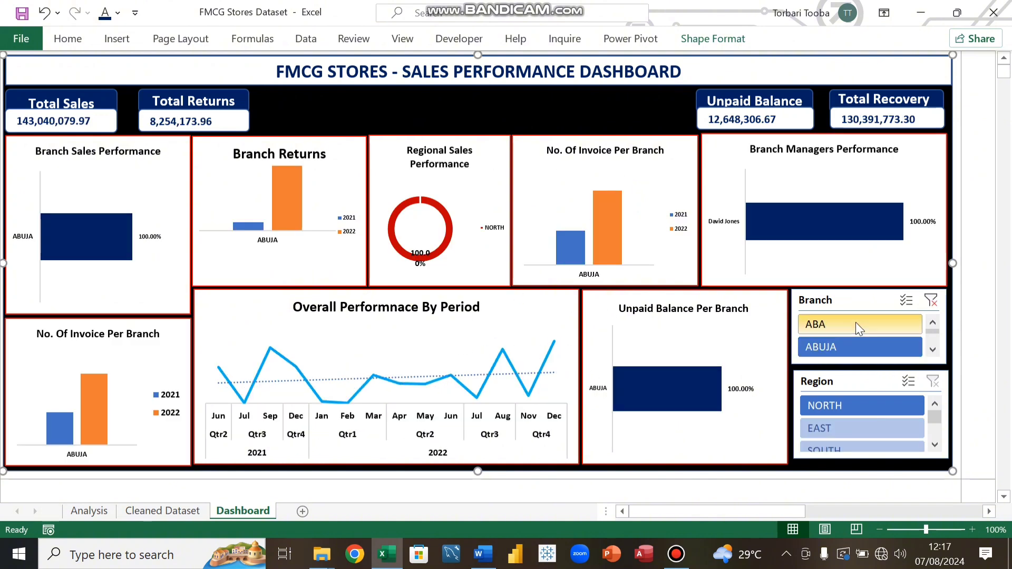
{"action": "left_click", "coordinate": [930, 300]}
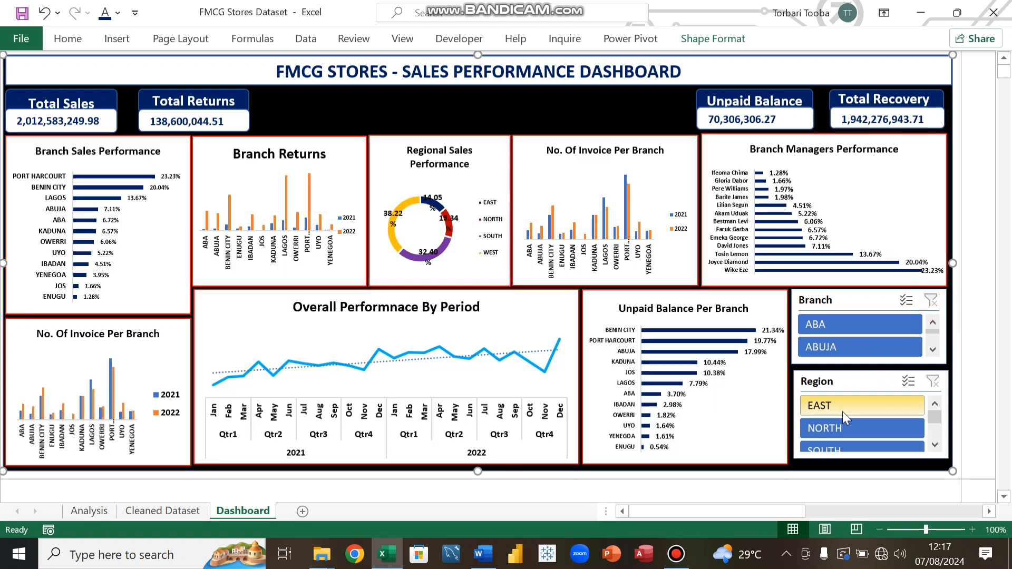
{"action": "left_click", "coordinate": [836, 430]}
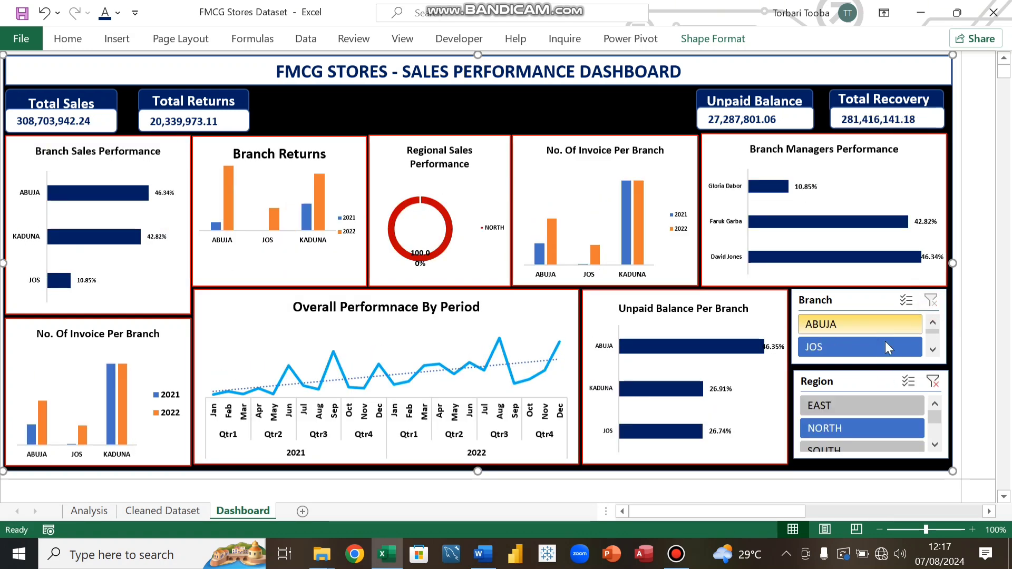
{"action": "left_click", "coordinate": [932, 350]}
{"action": "left_click", "coordinate": [932, 349]}
{"action": "left_click", "coordinate": [933, 349]}
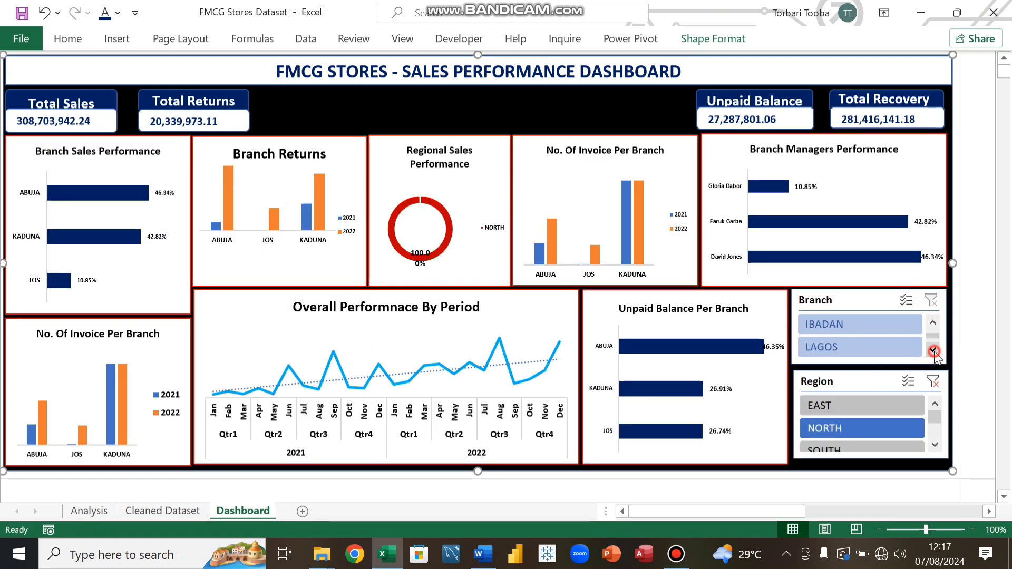
{"action": "left_click", "coordinate": [933, 349]}
{"action": "left_click", "coordinate": [932, 349]}
{"action": "left_click", "coordinate": [932, 350]}
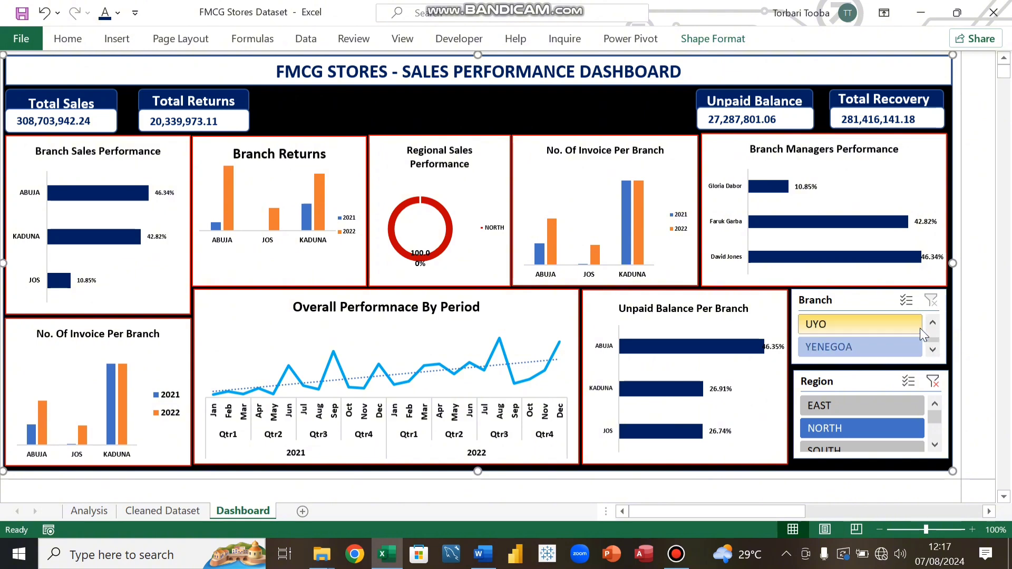
{"action": "left_click_drag", "start_coordinate": [936, 339], "coordinate": [939, 323]}
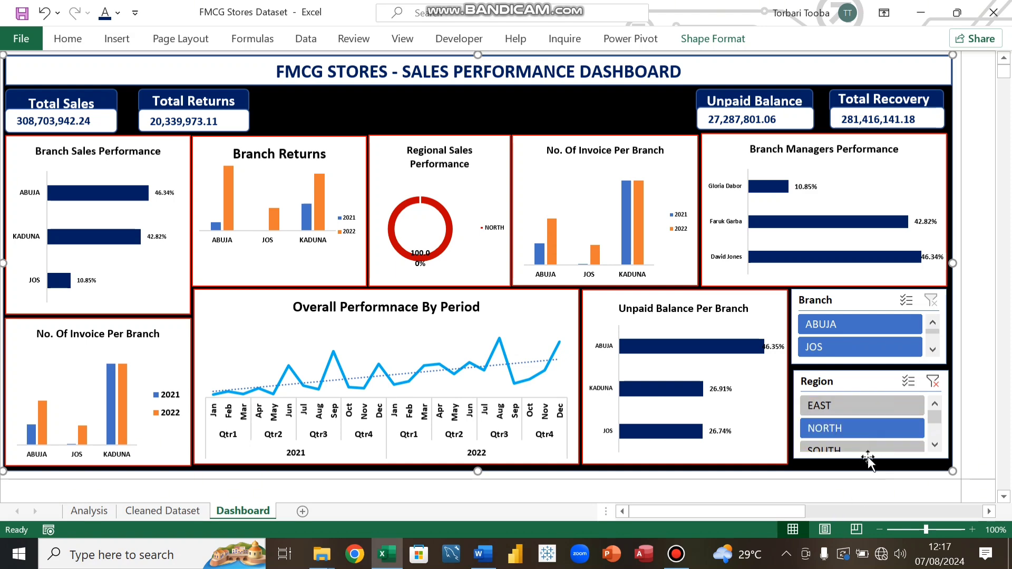
{"action": "left_click", "coordinate": [932, 381]}
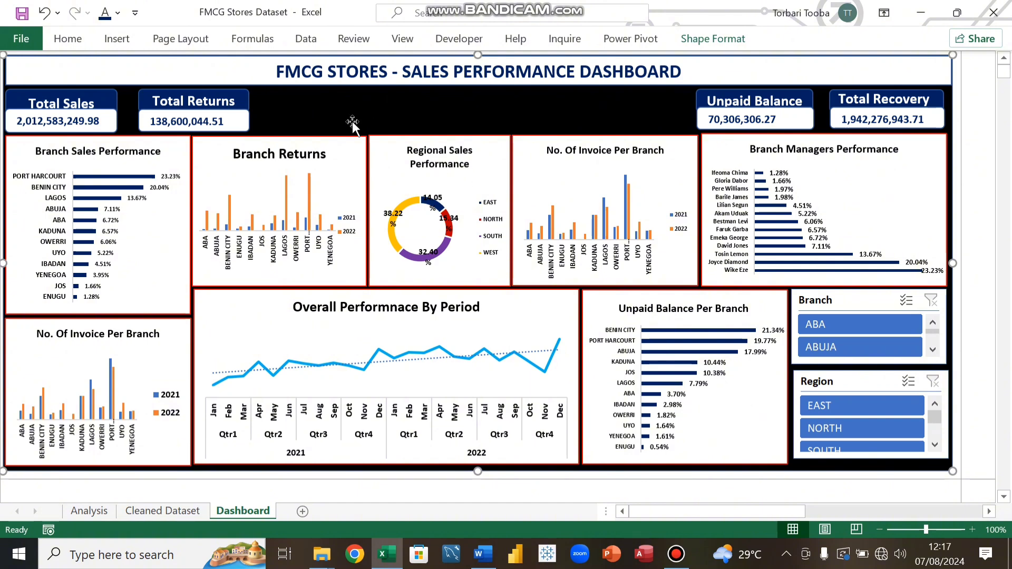